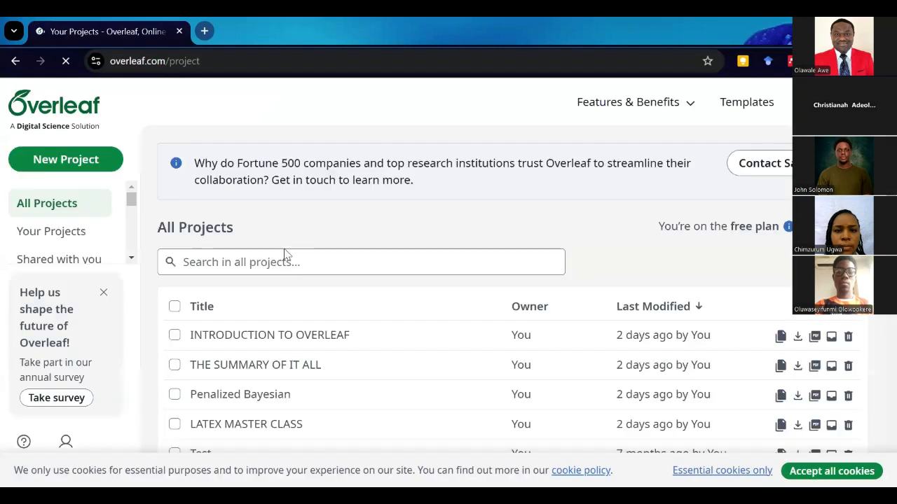
- Create a blank project named "USING OVERLEAF"
click(73, 163)
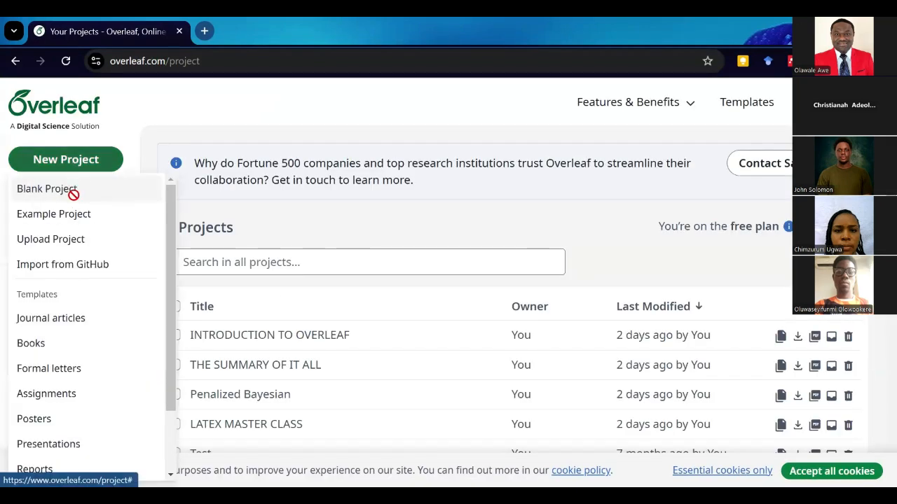
click(77, 193)
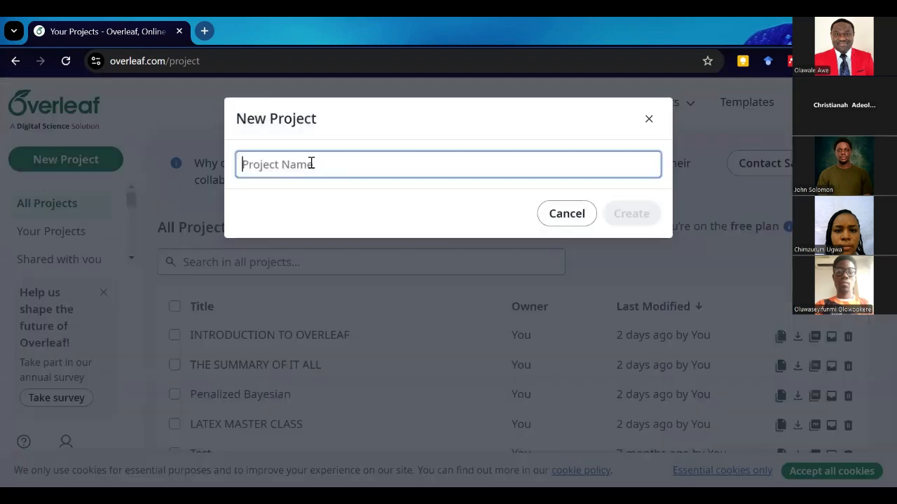
text(USING OVERLEAF)
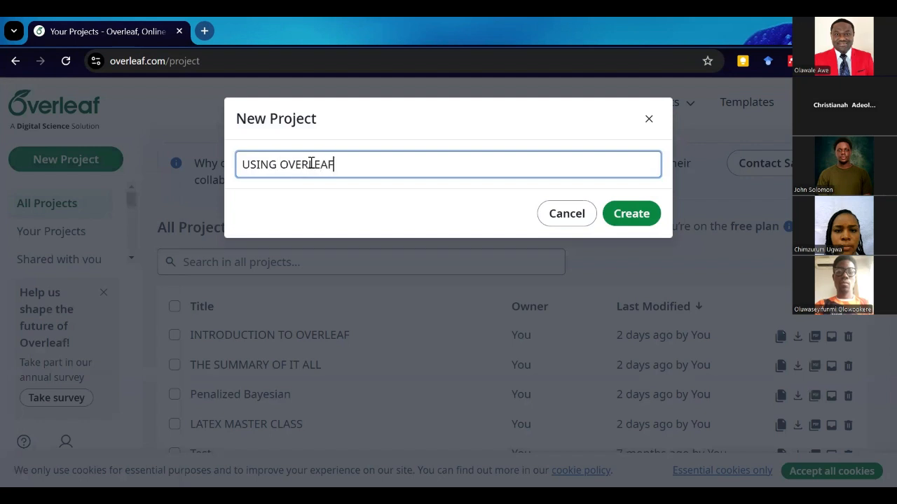
click(639, 219)
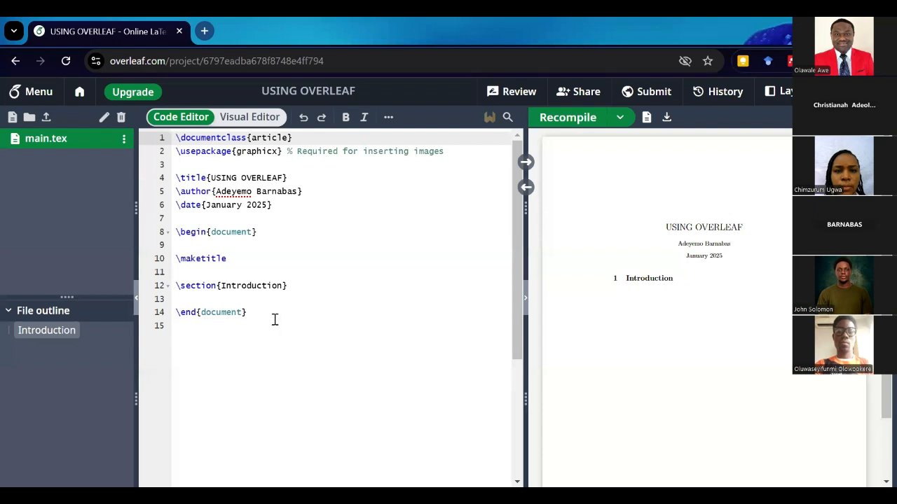
- Examine the default template code, focusing on the document class line and the graphicx package line
drag(275, 319, 176, 137)
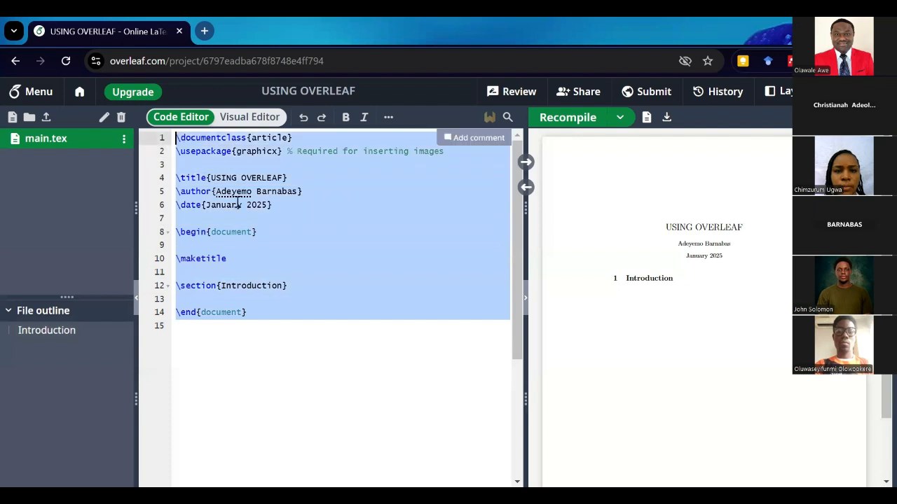
click(283, 140)
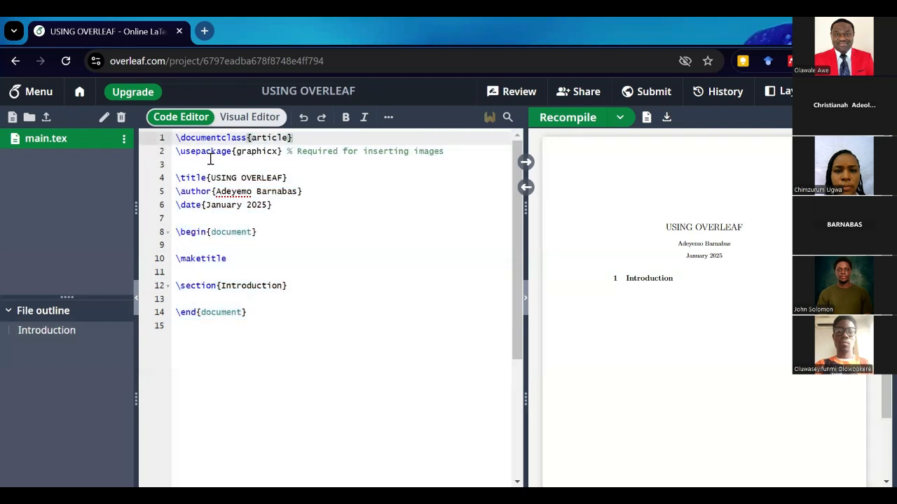
click(455, 152)
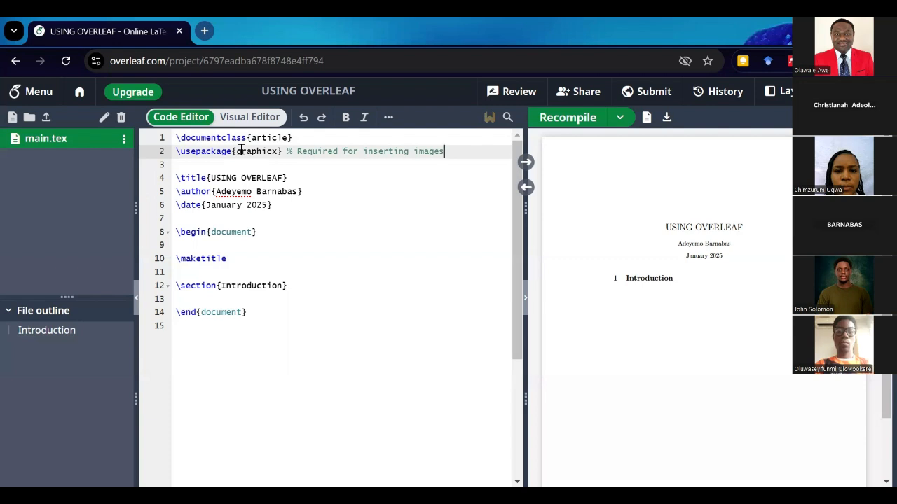
drag(282, 152, 189, 155)
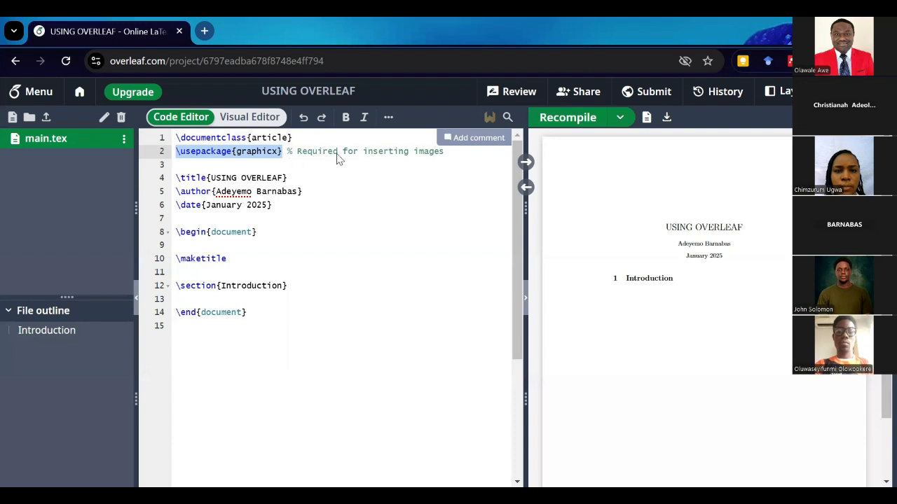
click(279, 152)
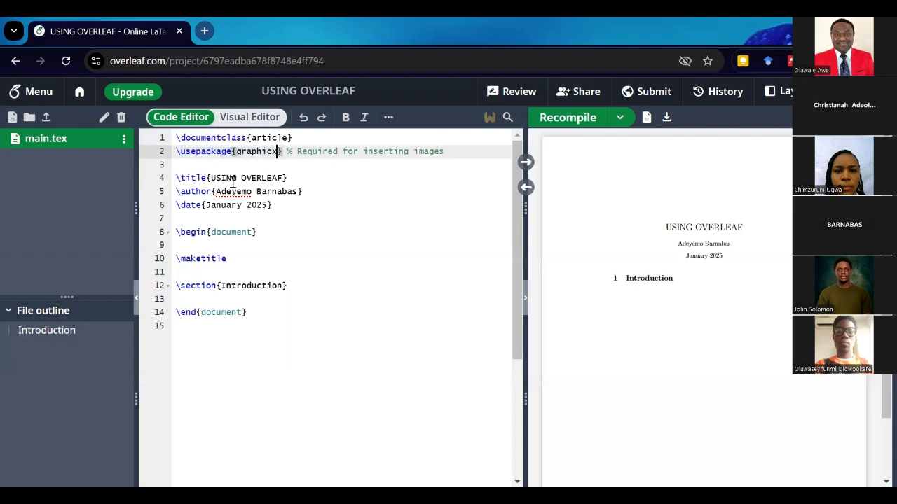
- Replace the document title in main.tex with "The Bayesian Lasso" and recompile the PDF
click(281, 178)
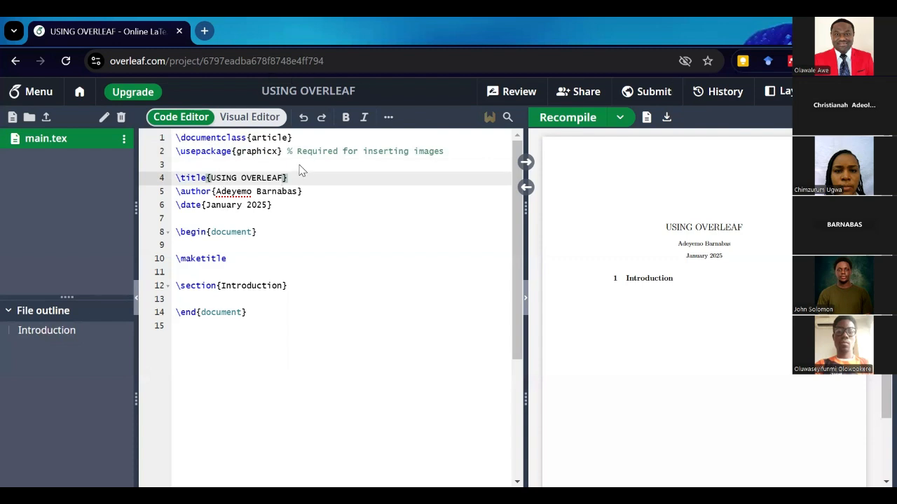
key(BackSpace)
key(BackSpace)
key(BackSpace)
key(BackSpace)
key(BackSpace)
key(BackSpace)
key(BackSpace)
key(BackSpace)
key(BackSpace)
key(BackSpace)
key(BackSpace)
key(BackSpace)
key(BackSpace)
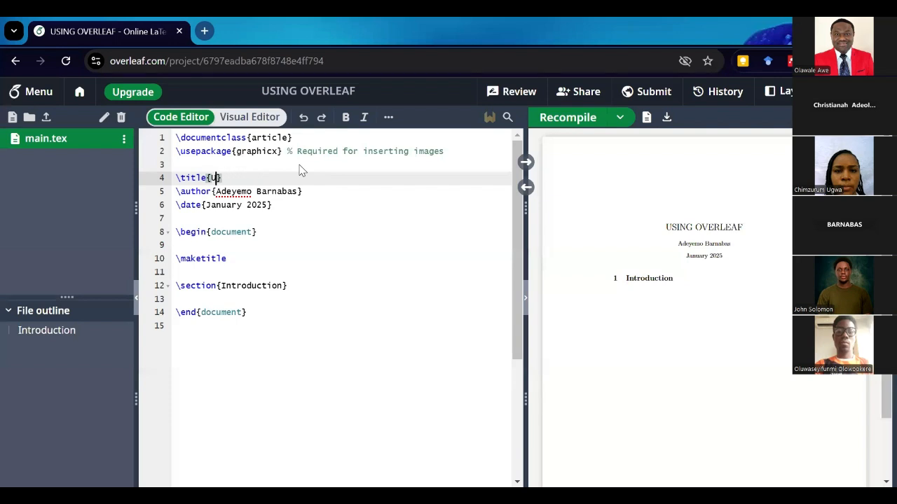
key(BackSpace)
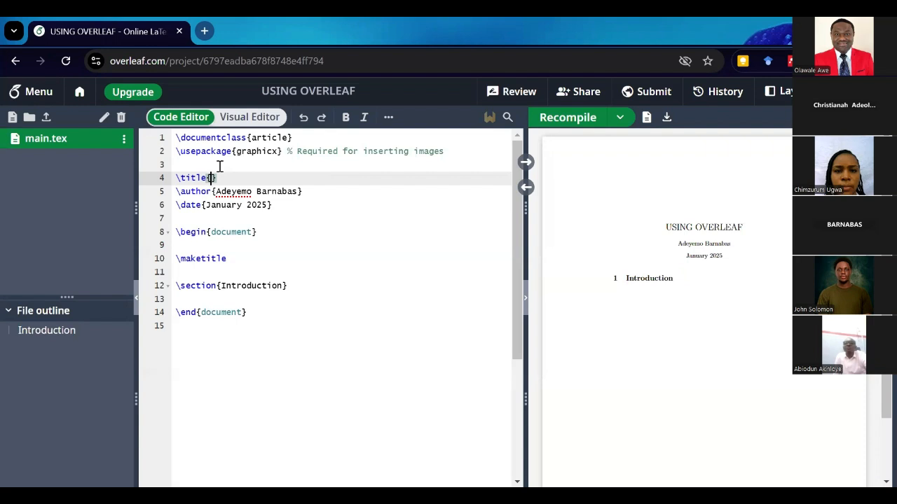
text(The Bayesian Lasso)
key(Right)
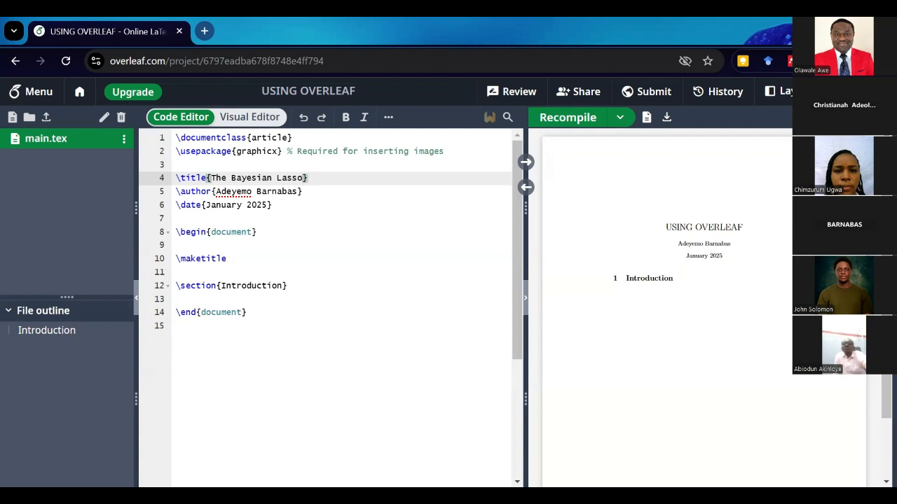
key(ctrl+s)
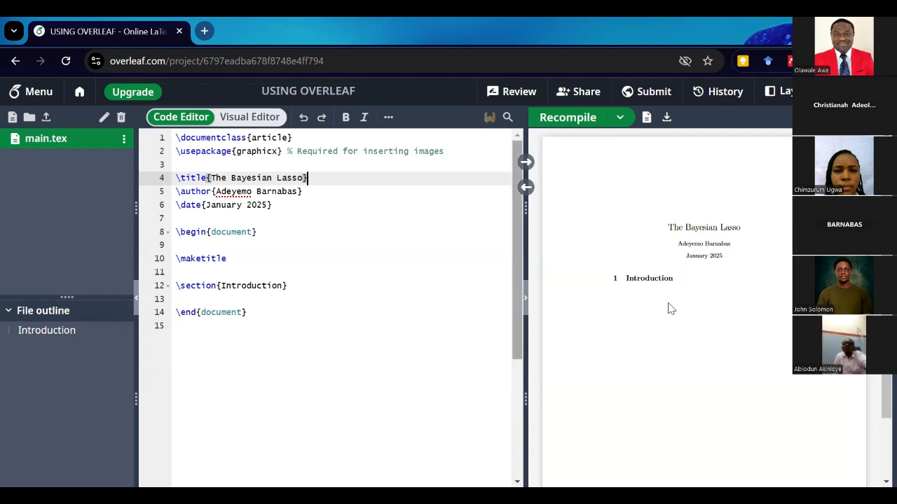
- Replace the name in the \author command with the full names of the paper's two authors, joined by "and"
click(301, 191)
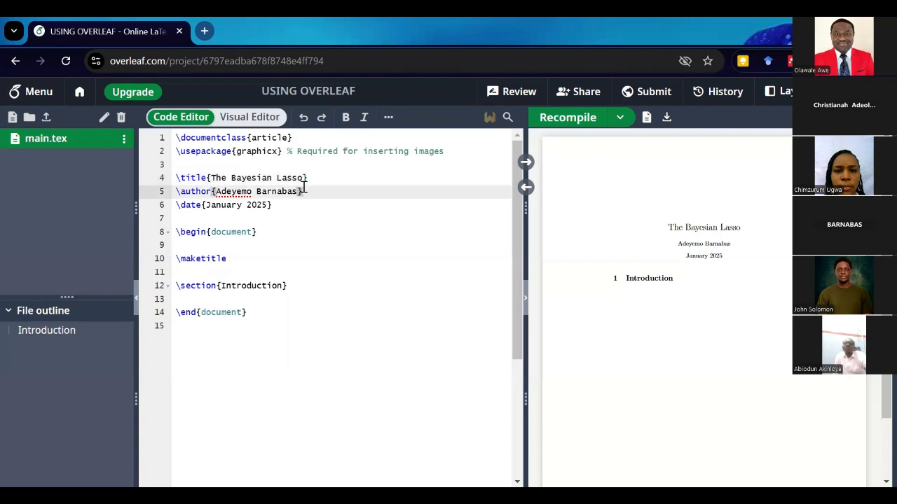
key(BackSpace)
key(BackSpace)
key(BackSpace)
key(BackSpace)
key(BackSpace)
key(BackSpace)
key(BackSpace)
key(BackSpace)
key(BackSpace)
key(BackSpace)
key(BackSpace)
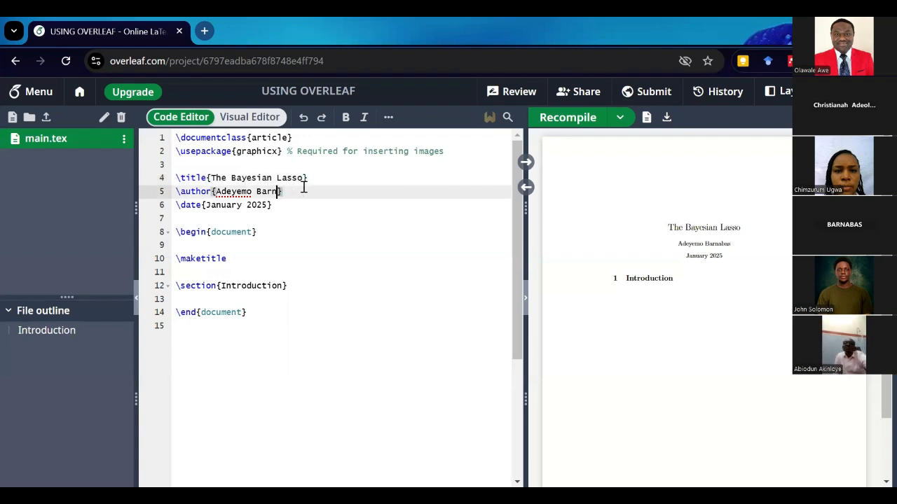
key(BackSpace)
key(BackSpace)
key(BackSpace)
key(BackSpace)
key(BackSpace)
text(Trever PAR)
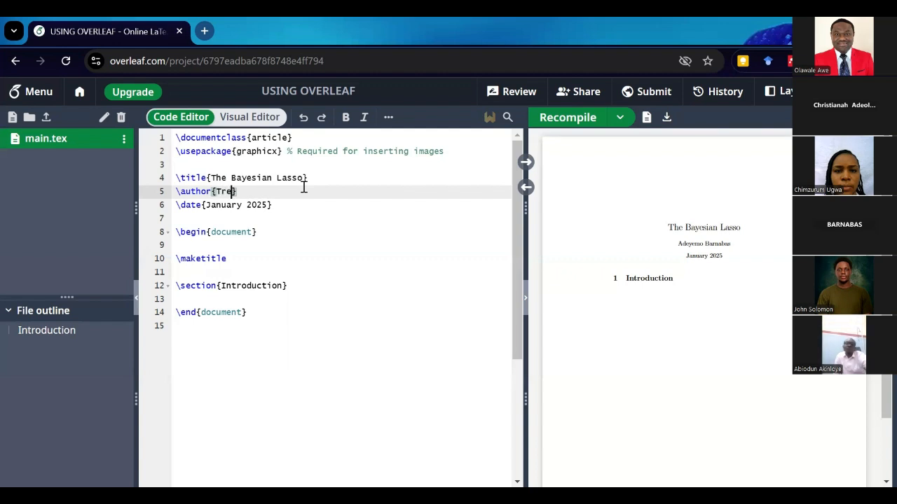
text(K adn Geor)
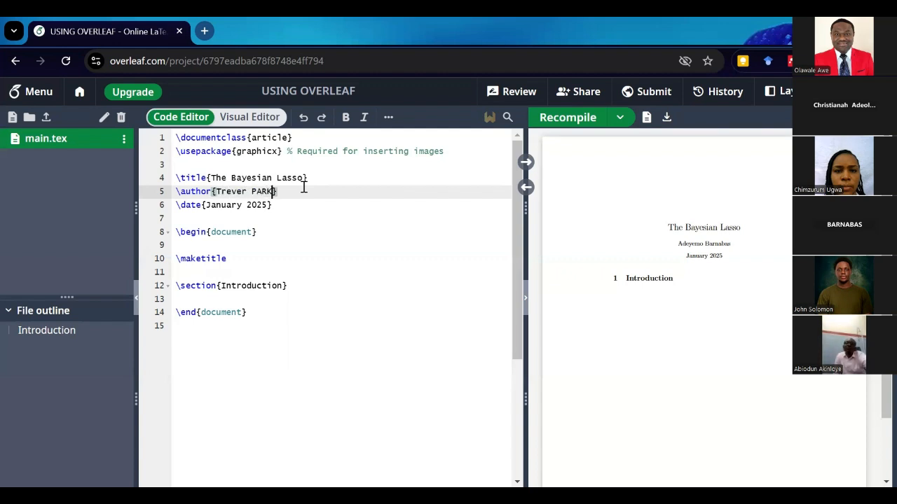
text(g)
key(BackSpace)
key(BackSpace)
key(BackSpace)
key(BackSpace)
key(BackSpace)
key(BackSpace)
key(BackSpace)
text(mn)
key(BackSpace)
key(BackSpace)
text(mn)
key(BackSpace)
key(BackSpace)
key(BackSpace)
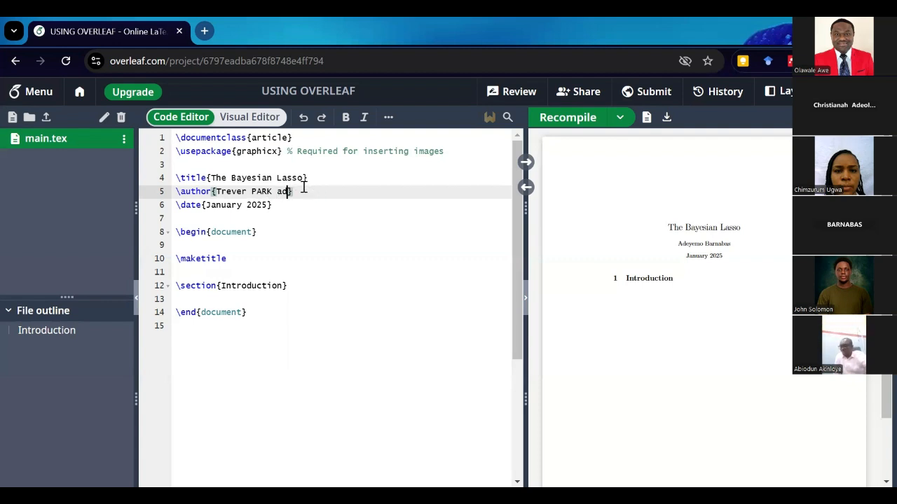
text(nd Georg)
text(e CASE)
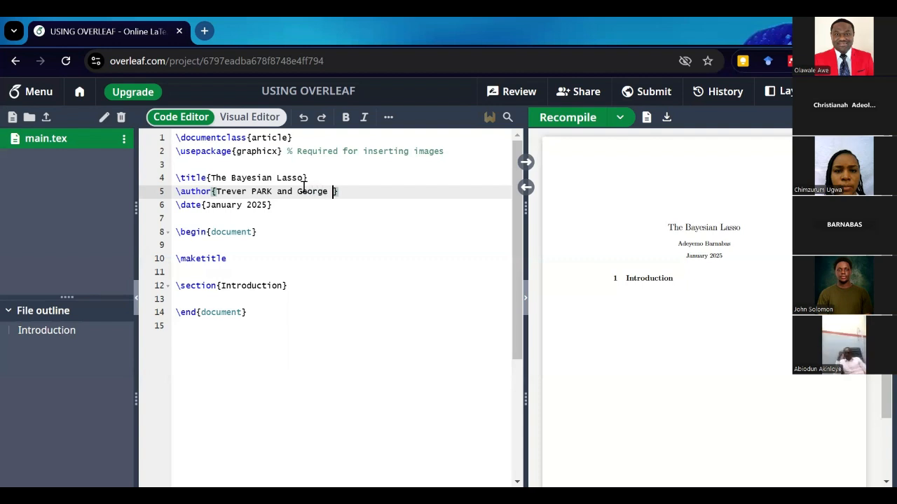
text(LLA)
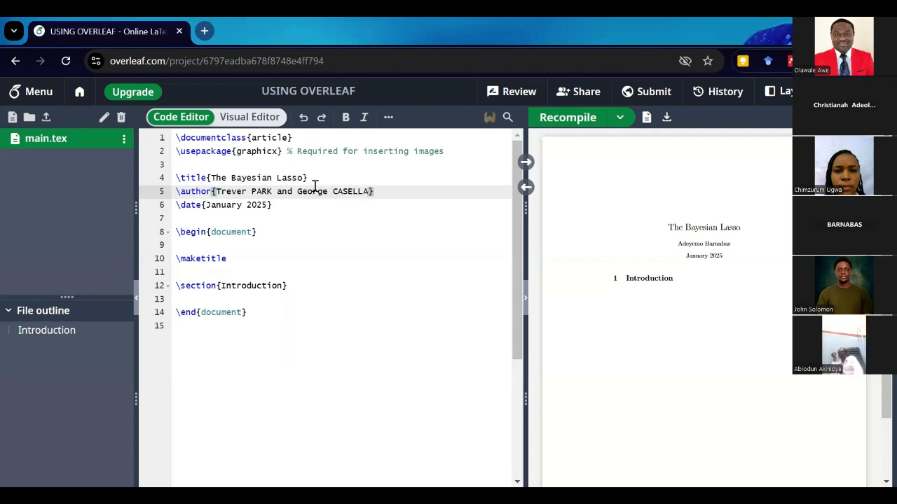
- Examine the date line and the \begin{document} and \end{document} commands that enclose the document body
click(307, 202)
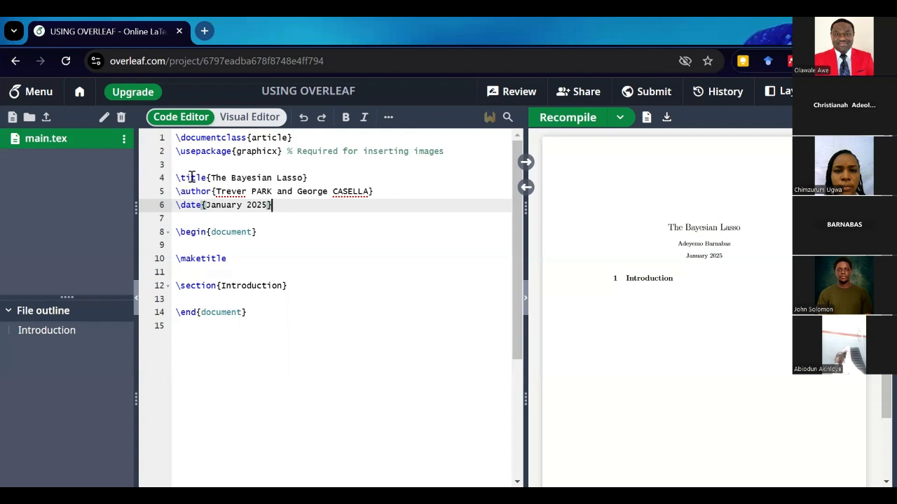
click(266, 231)
drag(264, 232, 170, 233)
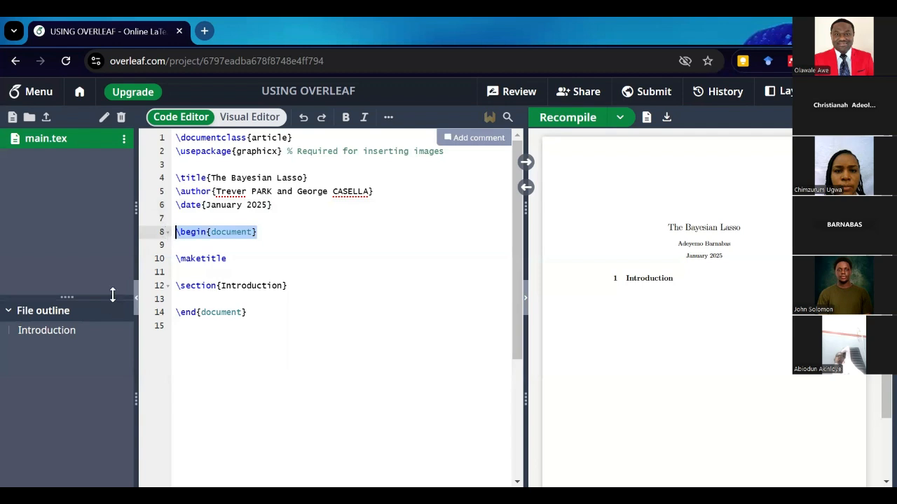
key(Right)
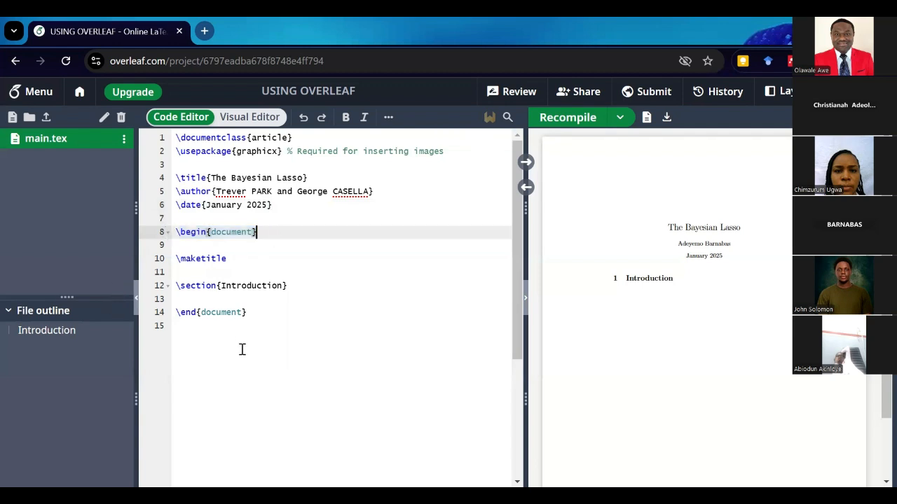
drag(257, 313, 175, 315)
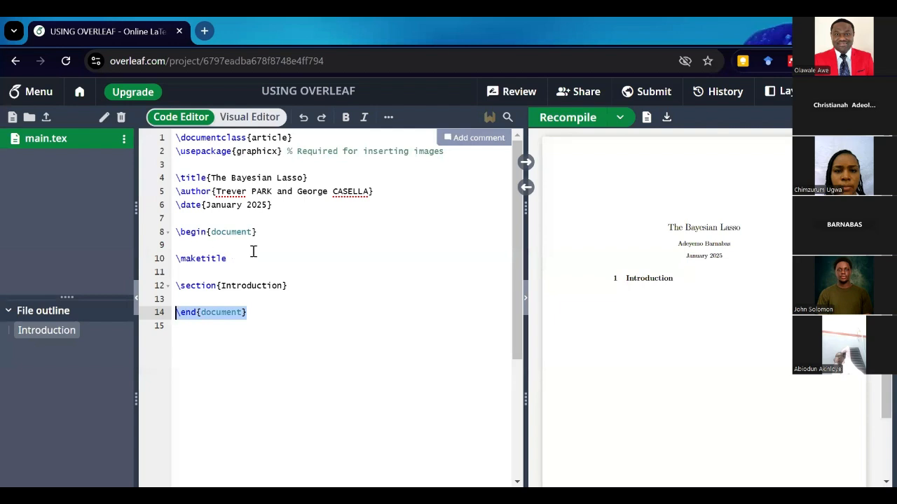
drag(267, 234, 178, 234)
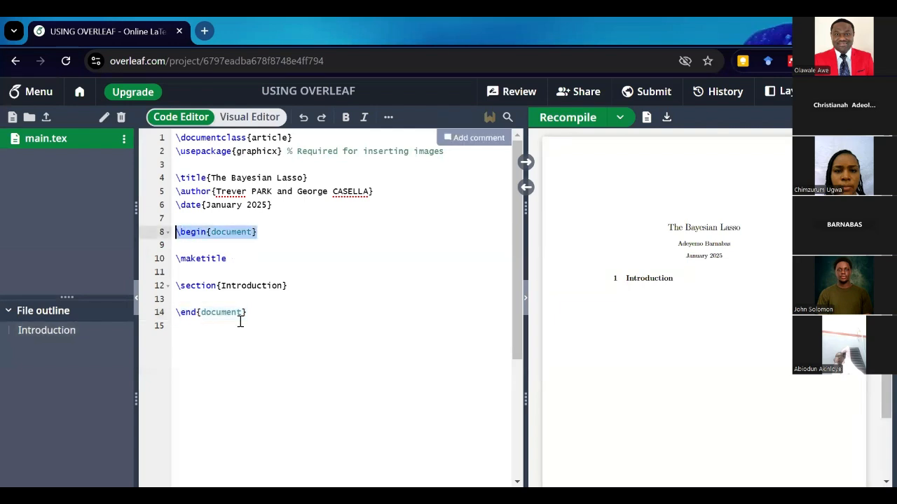
drag(257, 312, 176, 313)
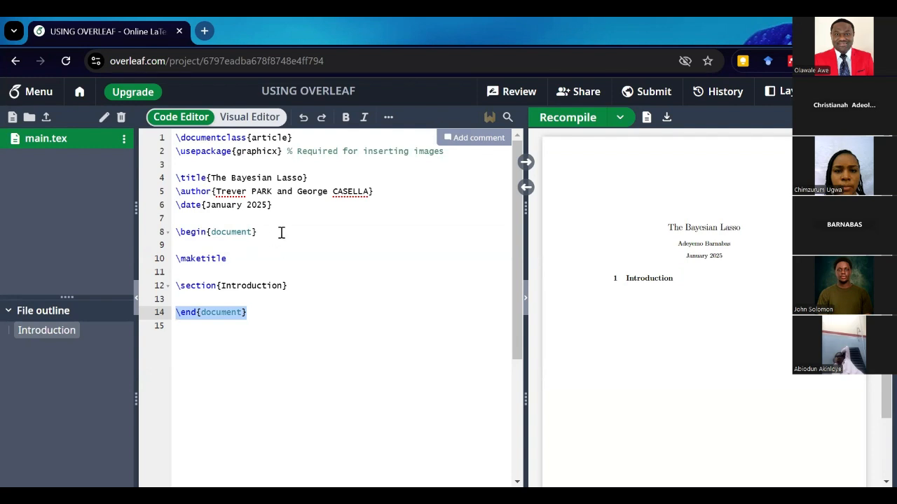
- Add \usepackage{amsmath} below the graphicx package line, with the comment "% used for mathematical equations"
click(452, 151)
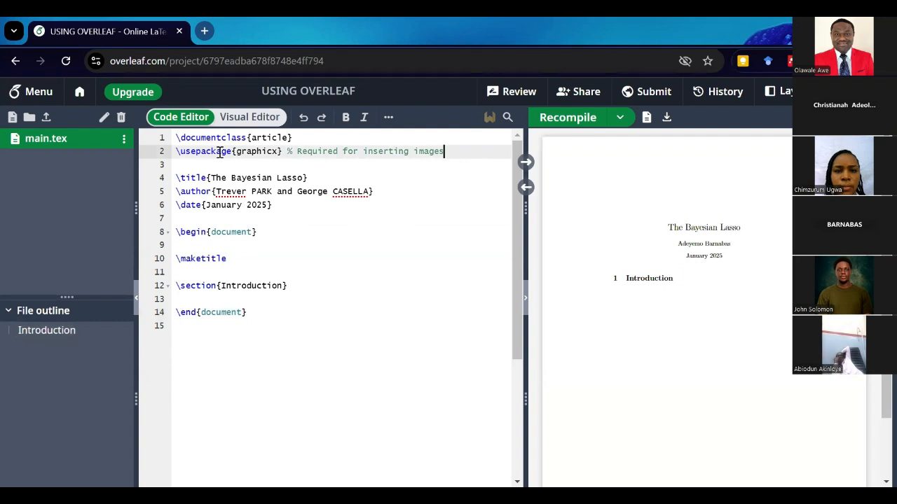
key(Return)
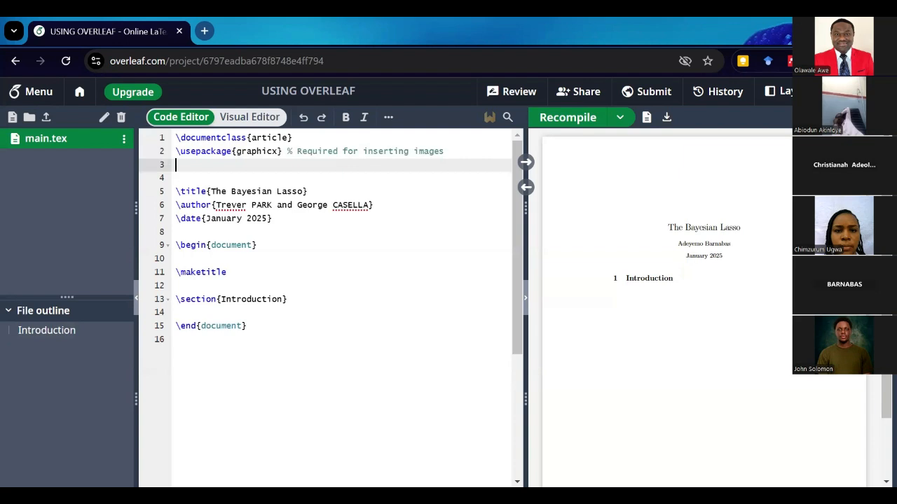
text(\usepa)
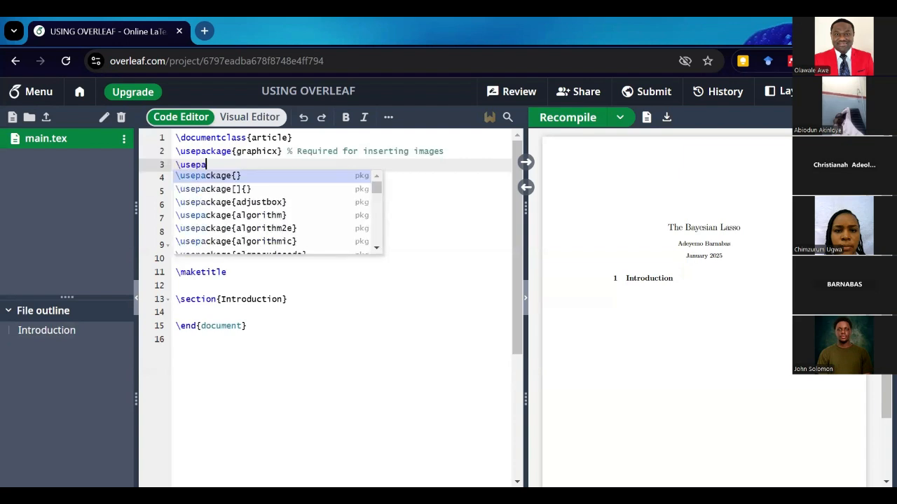
text(ckage{)
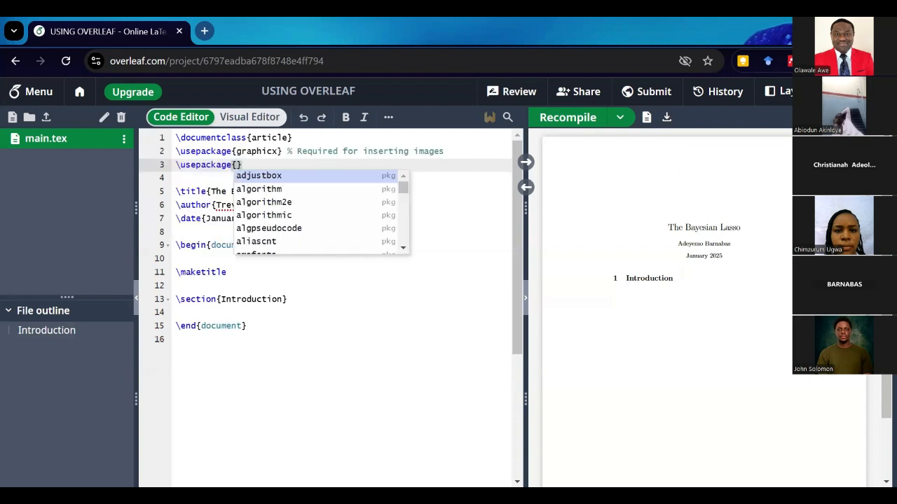
text(amsmath)
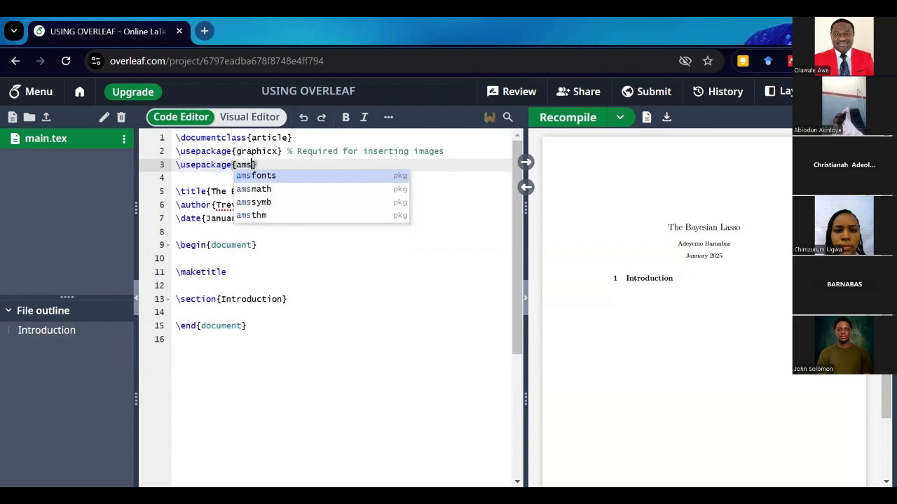
text(})
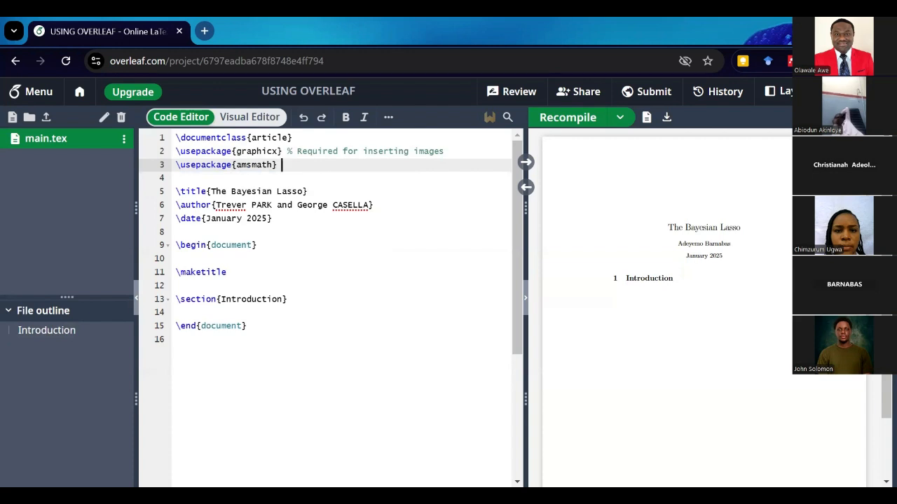
text(%)
text(used for mathematical e)
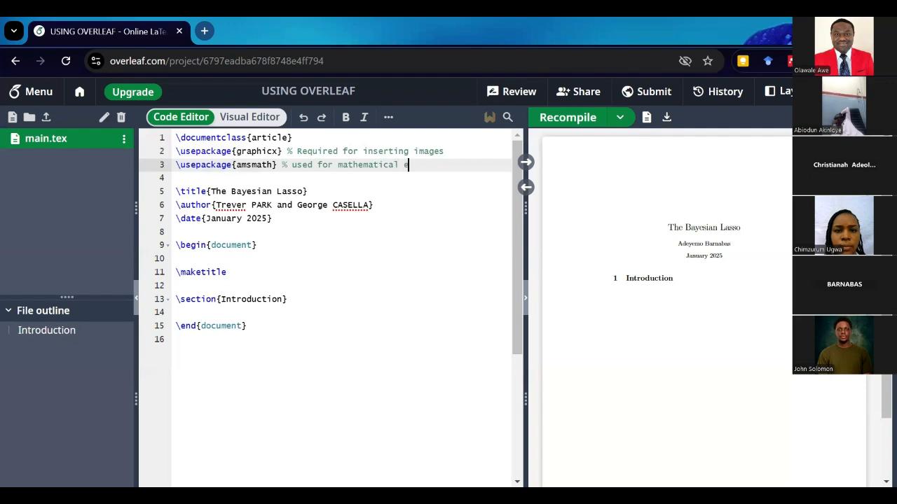
text(quations)
- Add \usepackage{tabularx} below the amsmath package line, with the comment "% used for tables"
key(Return)
text(f)
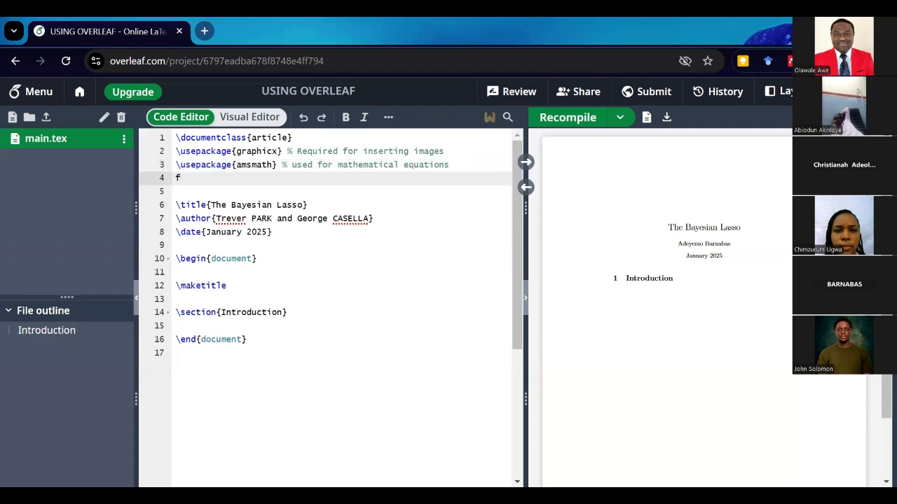
key(BackSpace)
text(\usepac)
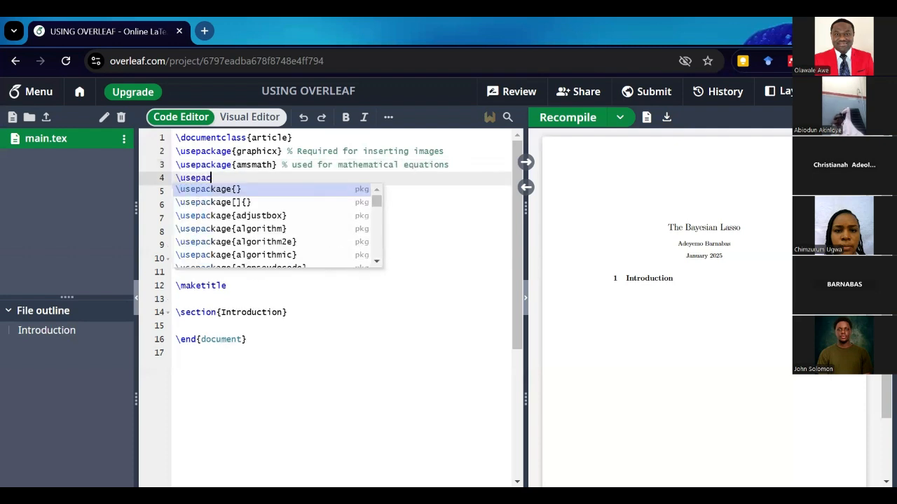
text(kage)
key(Return)
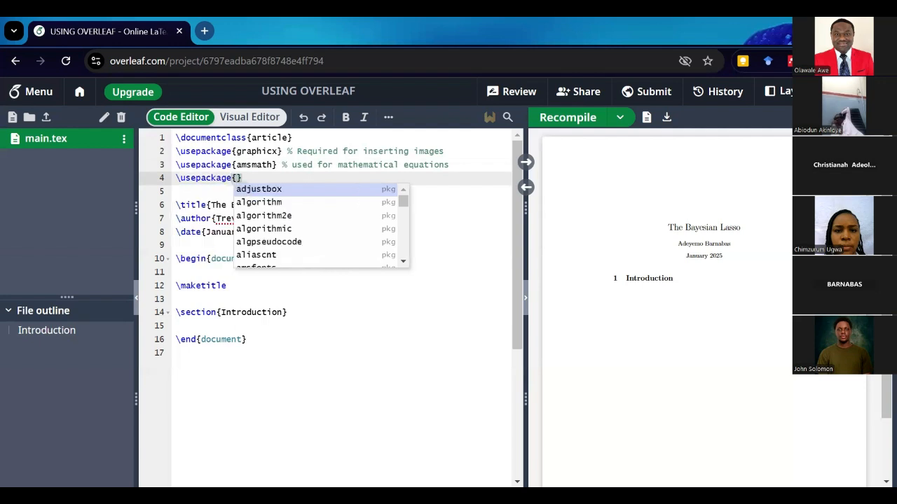
text(tabu)
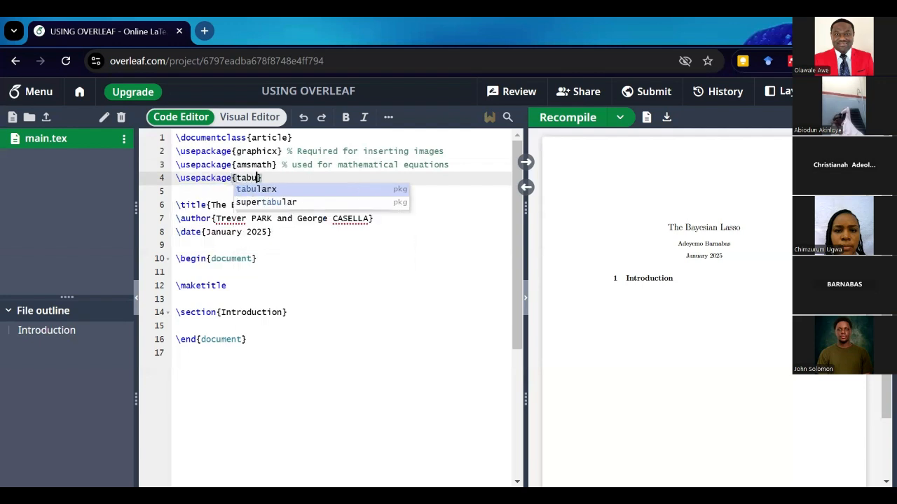
click(278, 186)
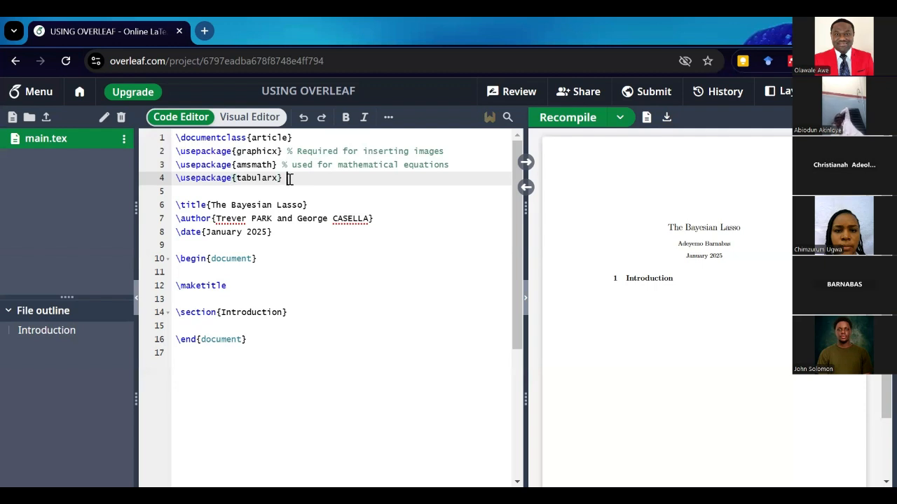
text(% used for tables)
- Add \usepackage{booktabs} below the tabularx package line, with the comment "%also for tables"
key(Return)
text(\)
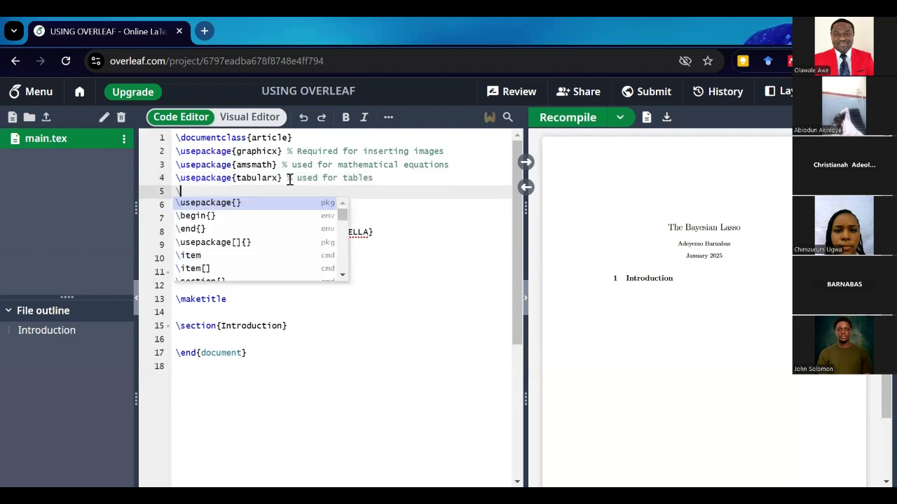
text(usepackage{)
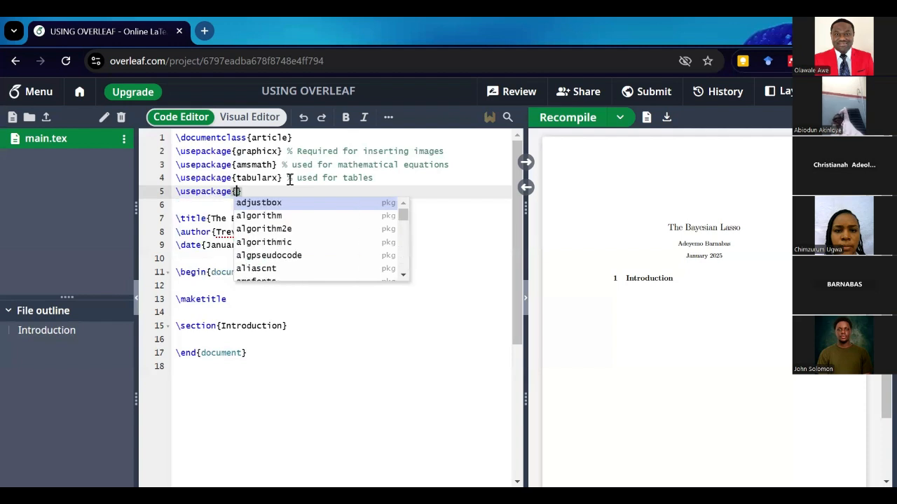
text(booktabs)
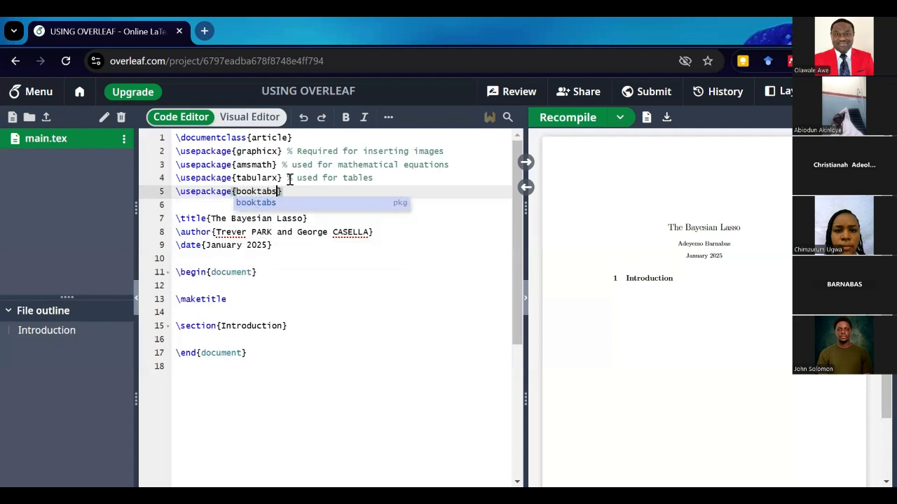
text(} %)
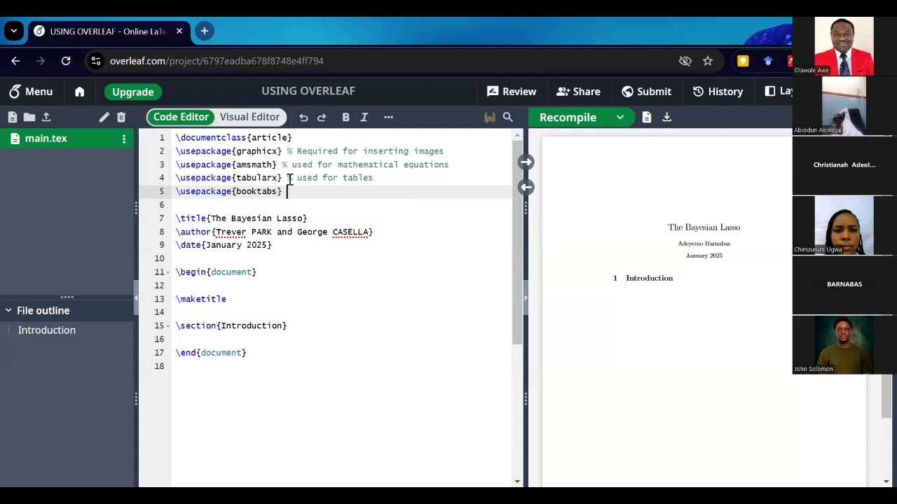
text(also for tables)
- Add \usepackage{biblatex} below the booktabs package line, with the comment "%cite and list authors (for referencing)"
key(Return)
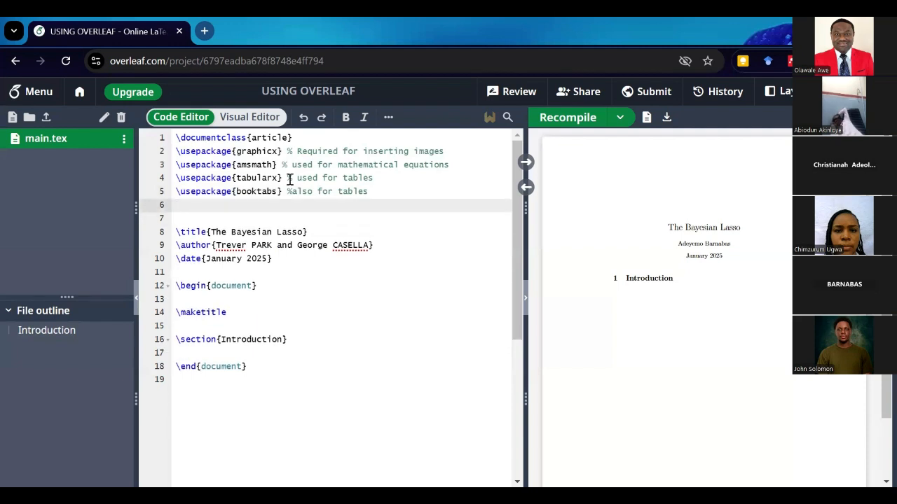
text(\usepackage)
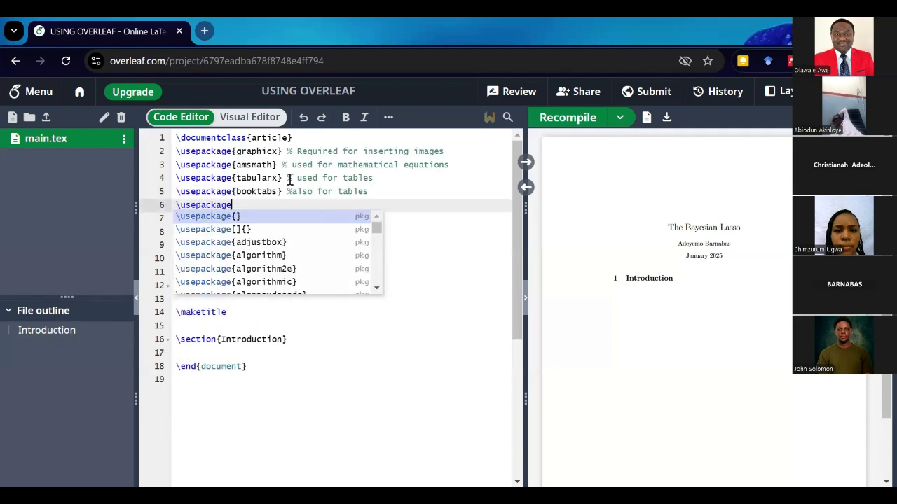
text({)
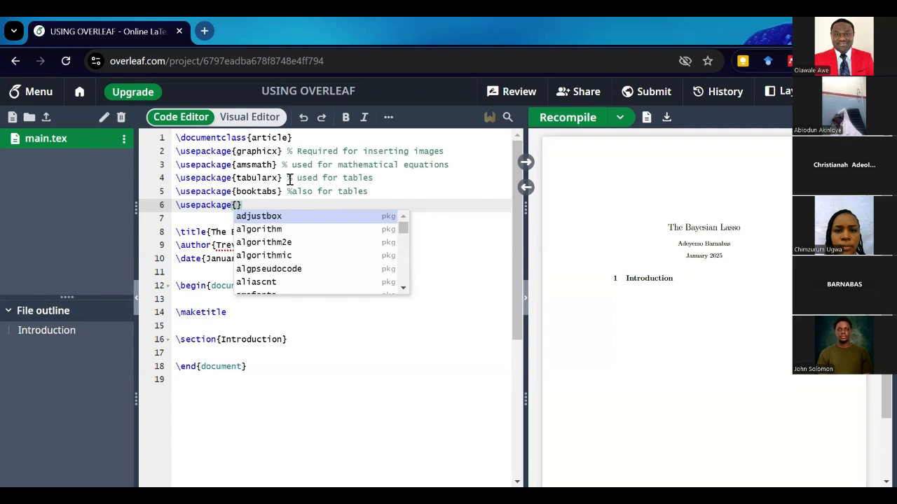
text(bi)
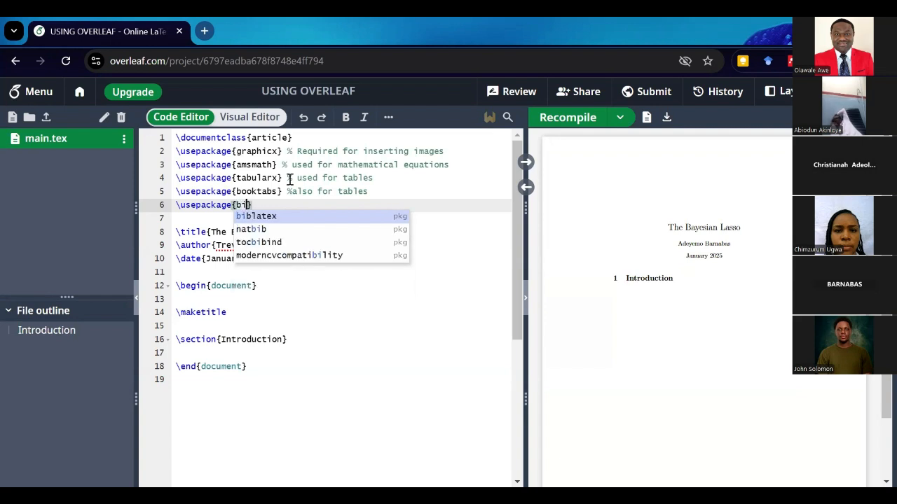
text(b)
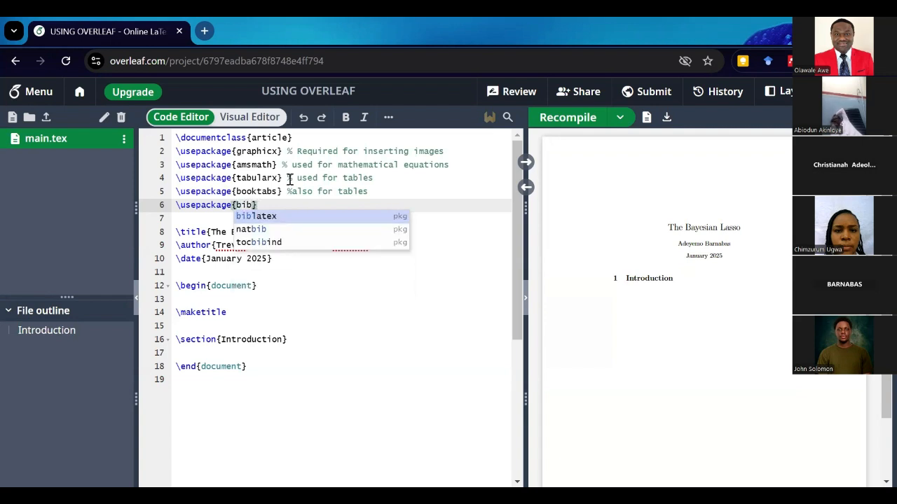
text(latex)
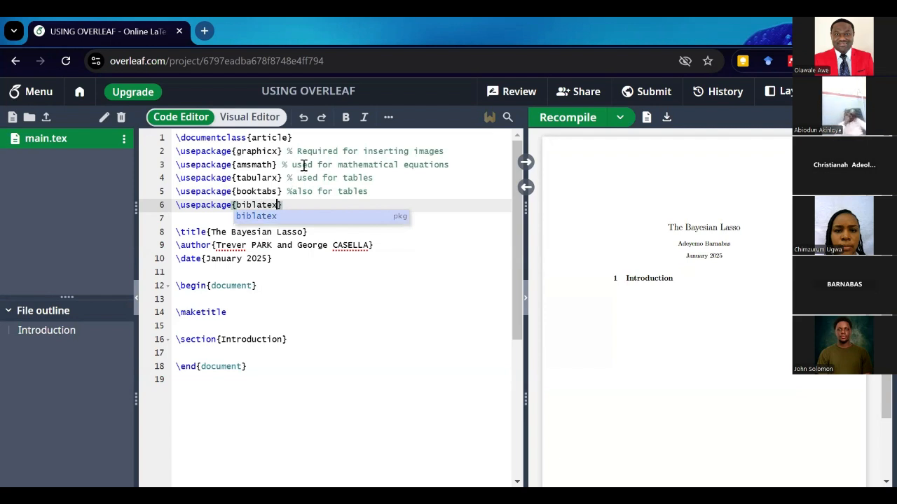
click(316, 215)
text(%)
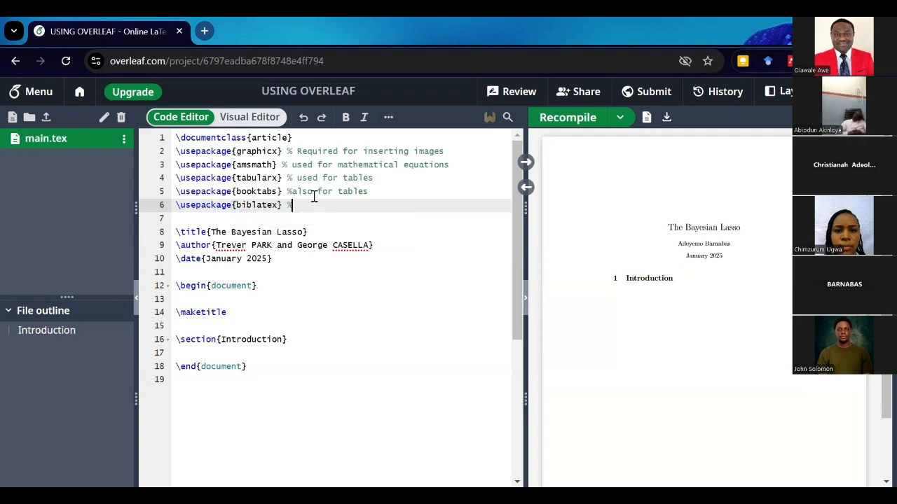
text(cite and list authors (for refere)
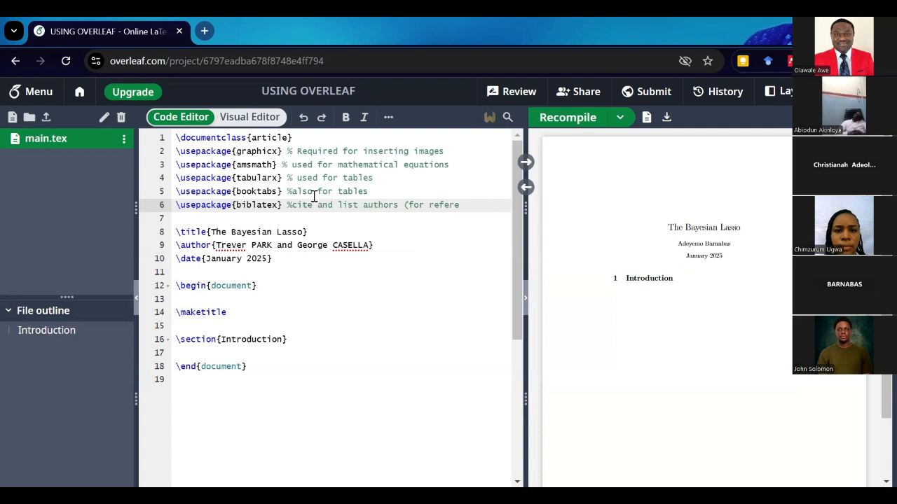
text(ncing))
key(Return)
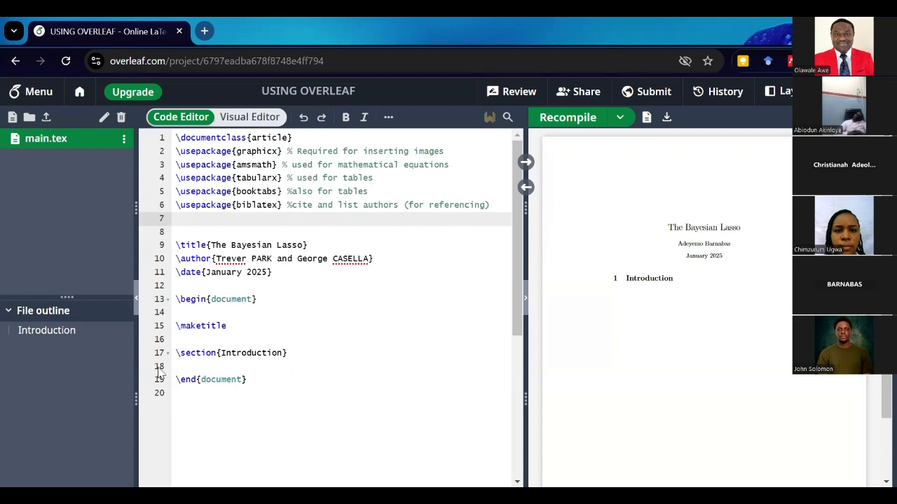
- Add \section{Literature Review} on a new line below the Introduction section
click(305, 355)
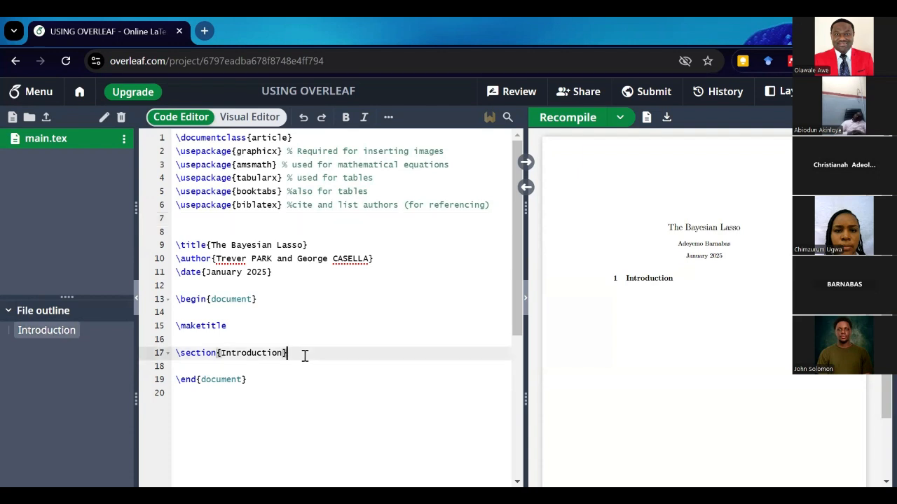
key(Return)
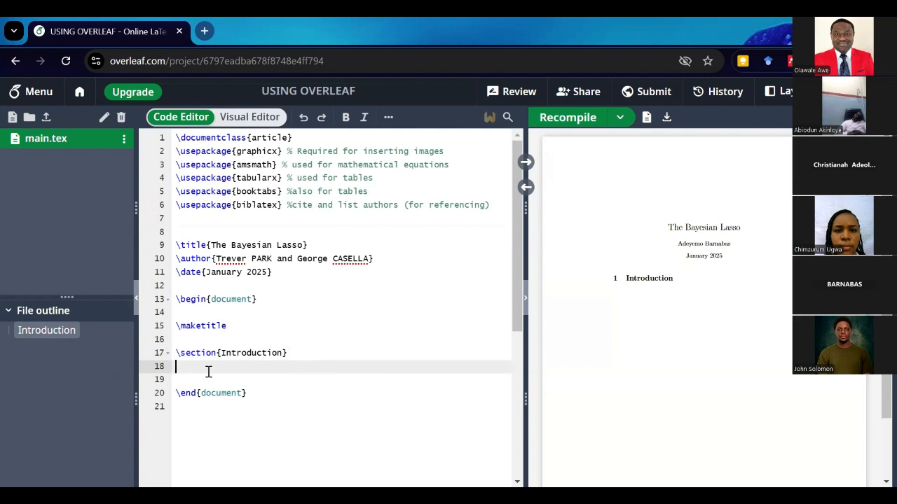
text(\section)
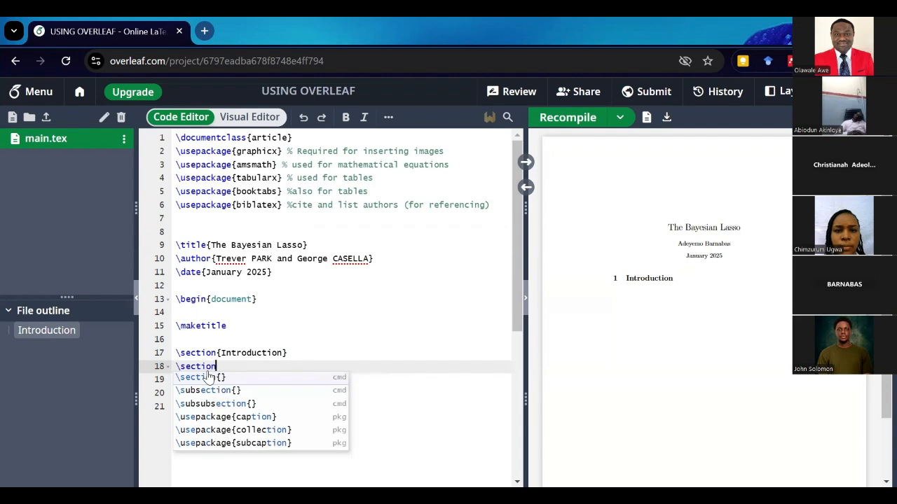
text({)
text(Literature R)
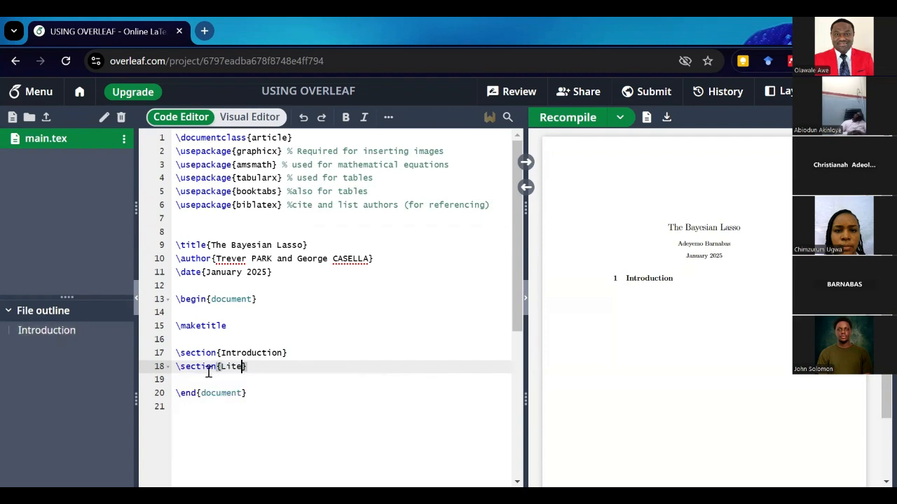
text(eview)
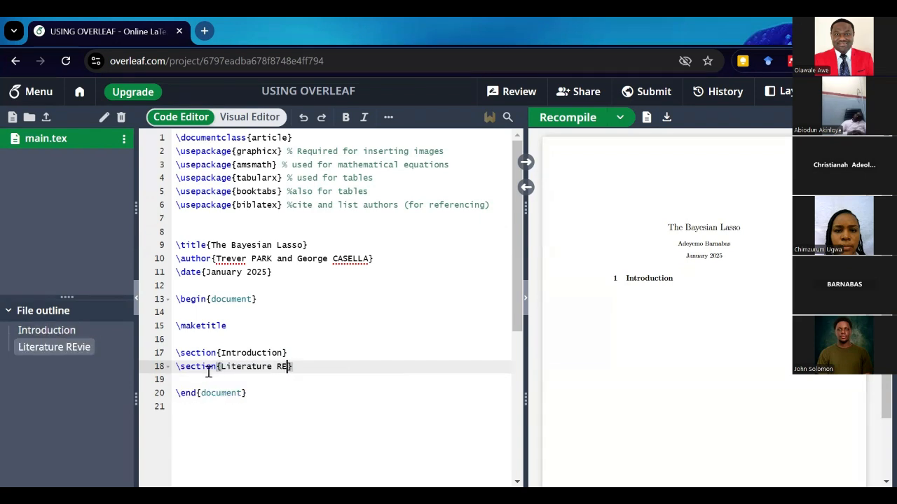
- Add \section{Methodology} on a new line below the Literature Review section
key(Return)
text(\section)
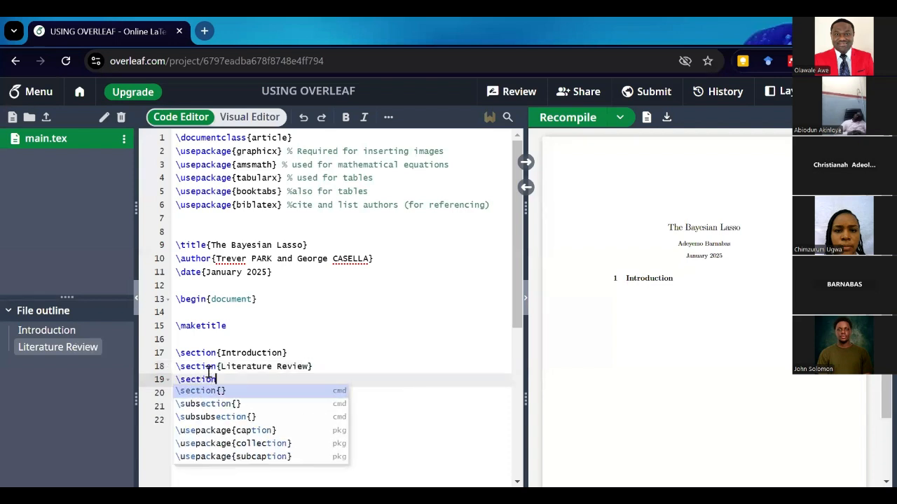
key(Return)
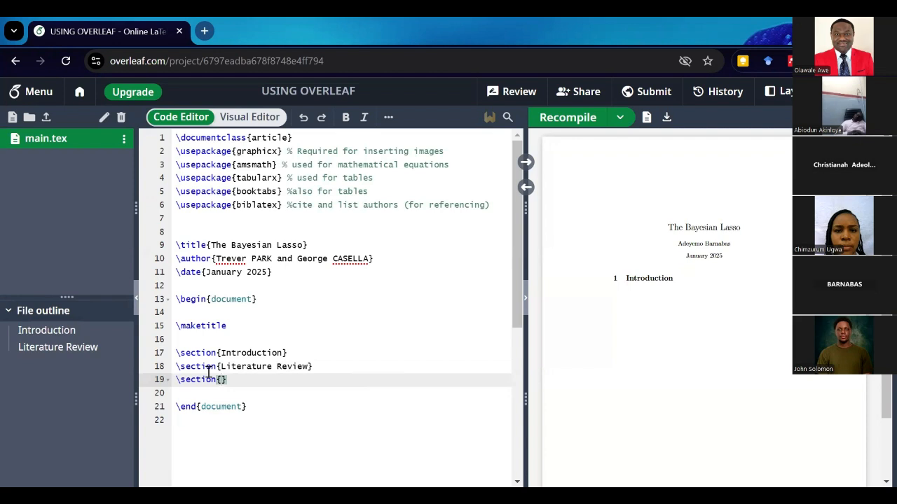
text(Meht)
key(BackSpace)
text(odology)
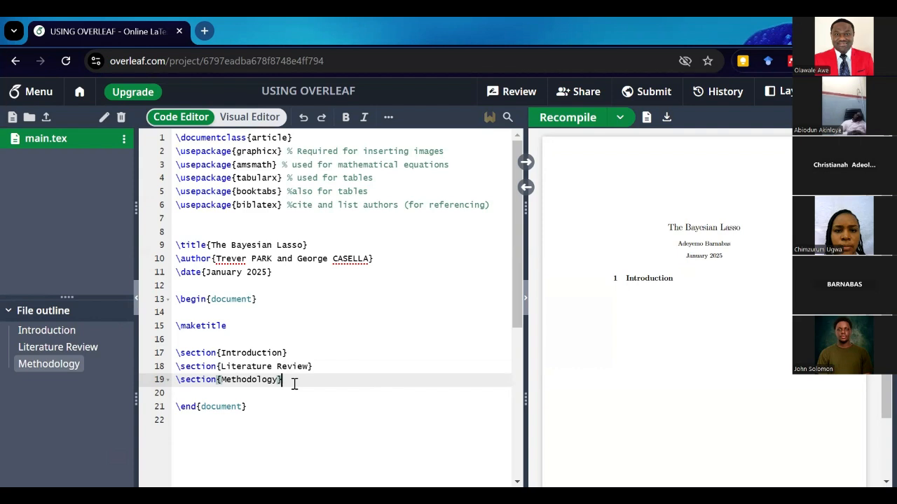
- Add \section{Results and Discussion} below the Methodology section and start a new command with a backslash on the line beneath it
key(Return)
text(\sections)
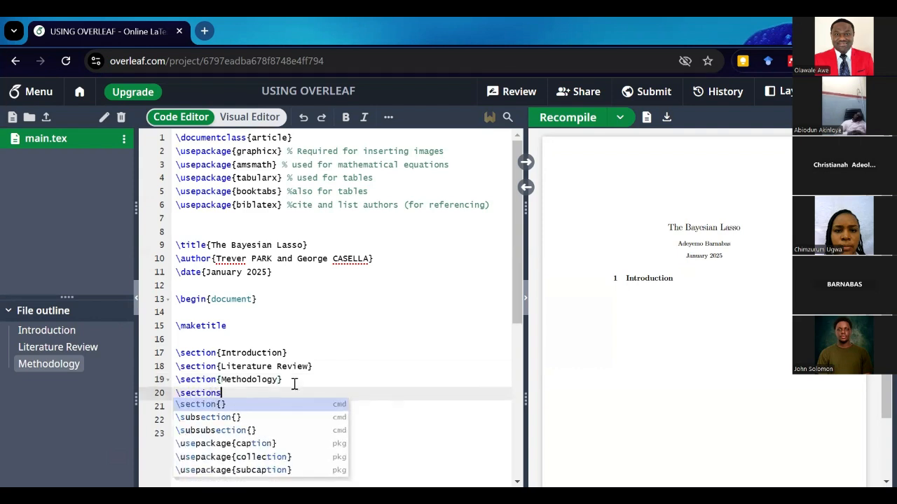
text({Results )
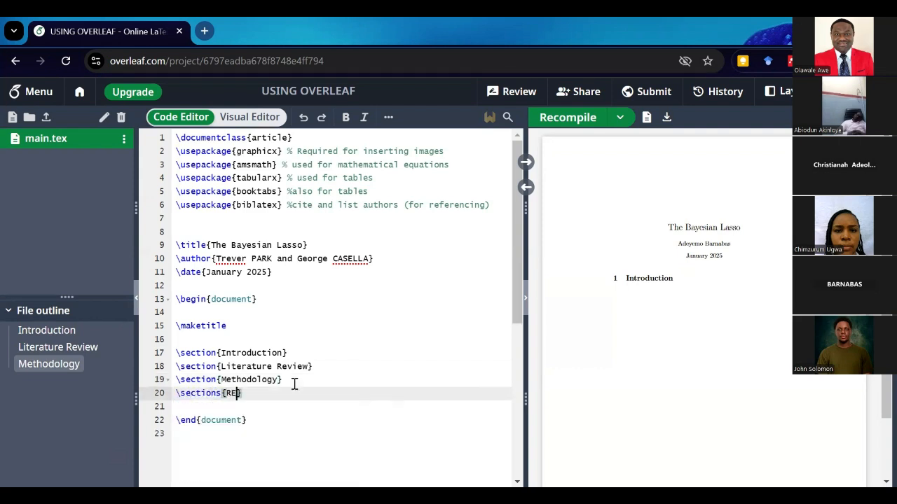
text(and Disu)
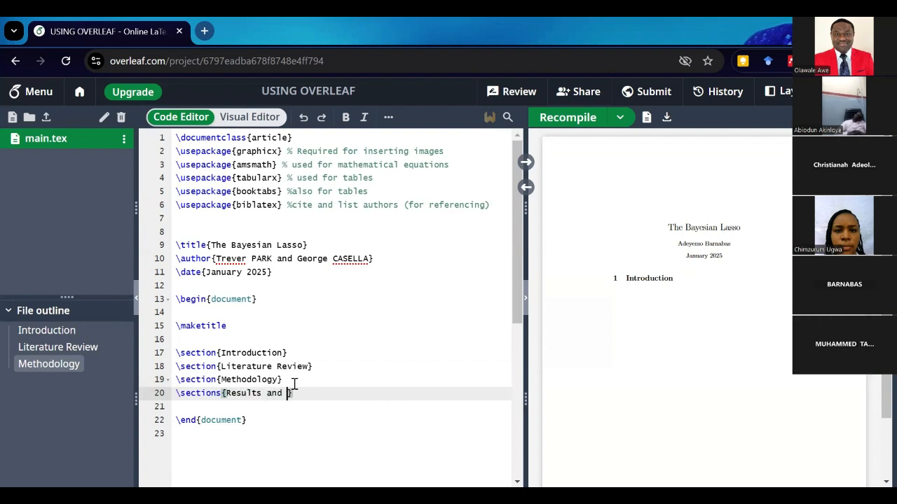
key(BackSpace)
text(cussion)
key(Right)
key(Return)
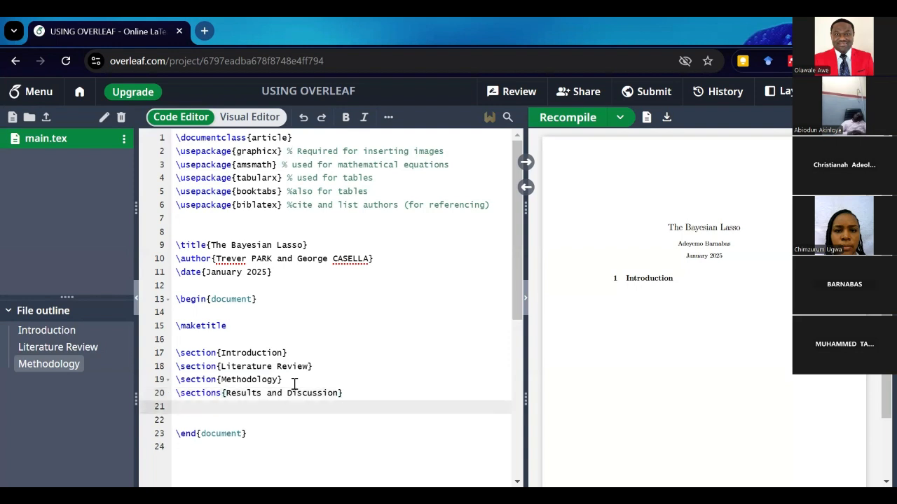
click(224, 393)
key(BackSpace)
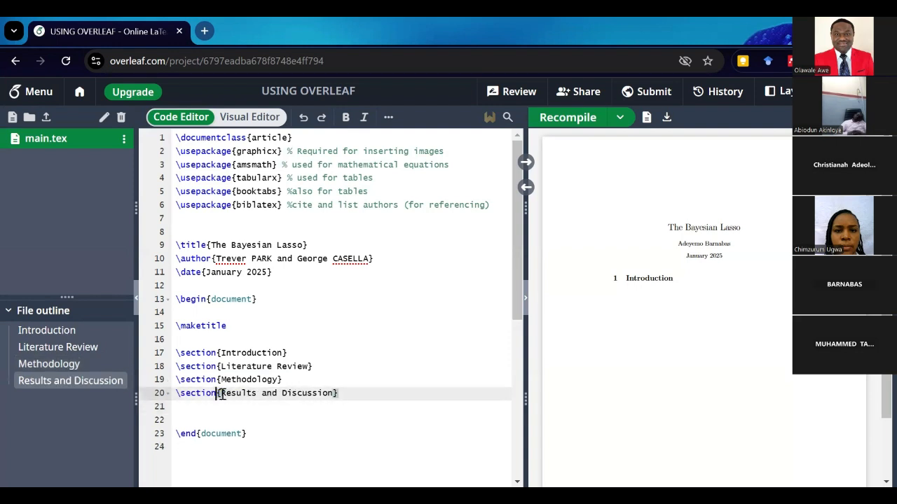
triple_click(217, 404)
text(\)
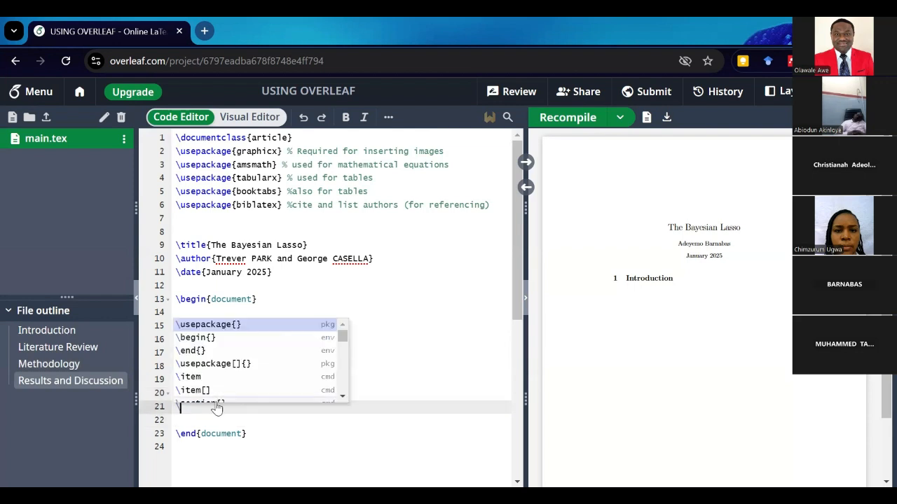
text(Conclusion)
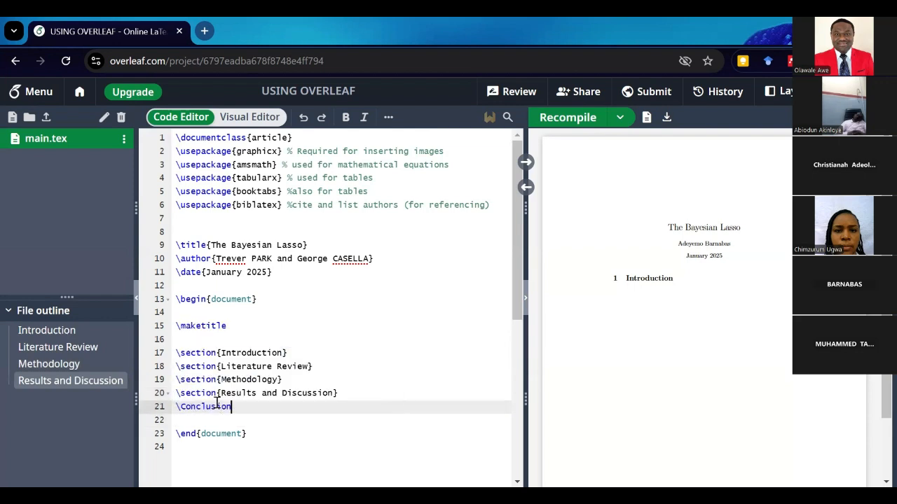
key(BackSpace)
key(BackSpace)
key(BackSpace)
key(BackSpace)
key(BackSpace)
key(BackSpace)
key(BackSpace)
key(BackSpace)
key(BackSpace)
key(BackSpace)
- Complete the command started below the Results and Discussion section as \section{Conclusion}
text(se)
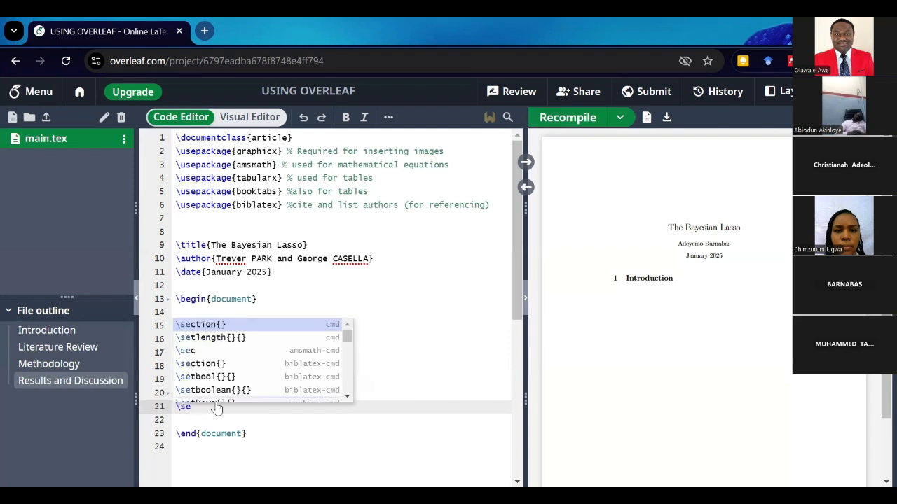
key(Return)
text(Conclusion)
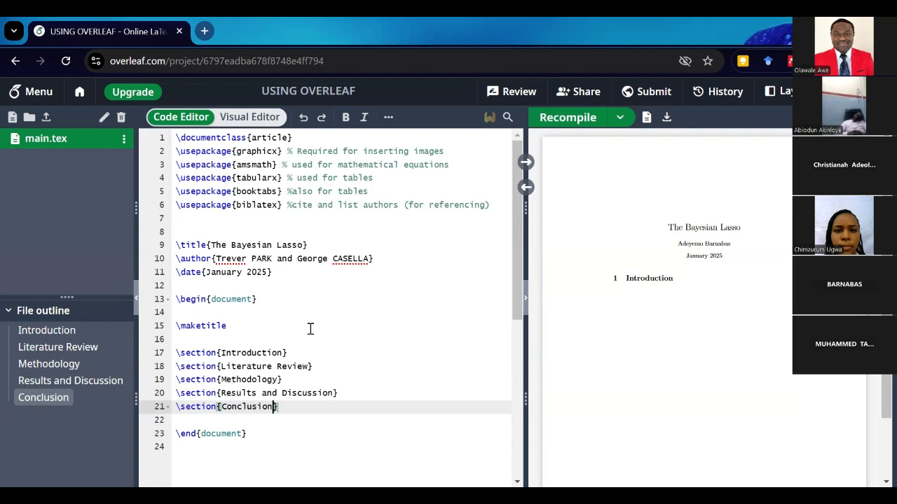
- Insert three blank lines below \section{Introduction} and place the cursor on the first of them
click(292, 354)
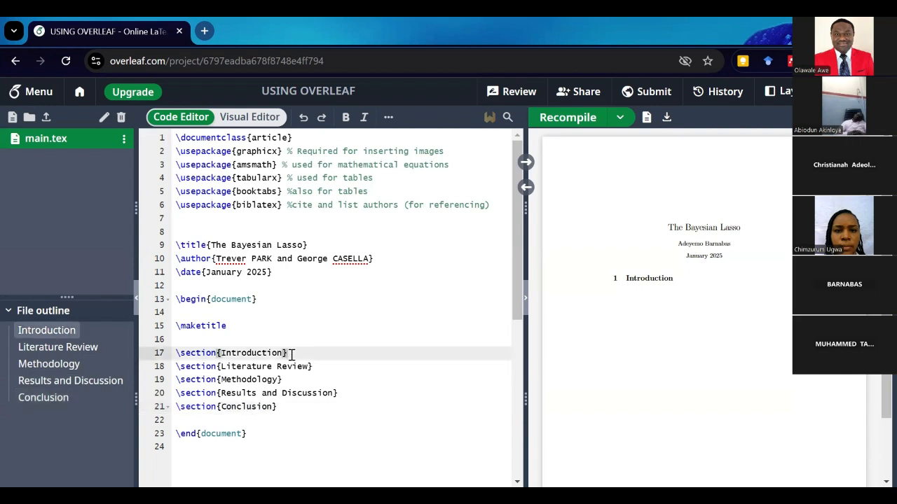
key(Return)
key(Return)
key(Return)
key(Up)
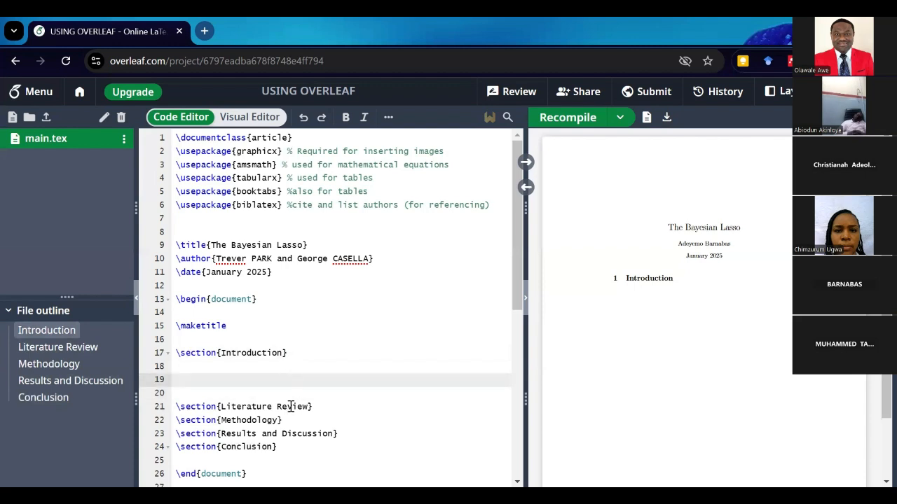
click(216, 370)
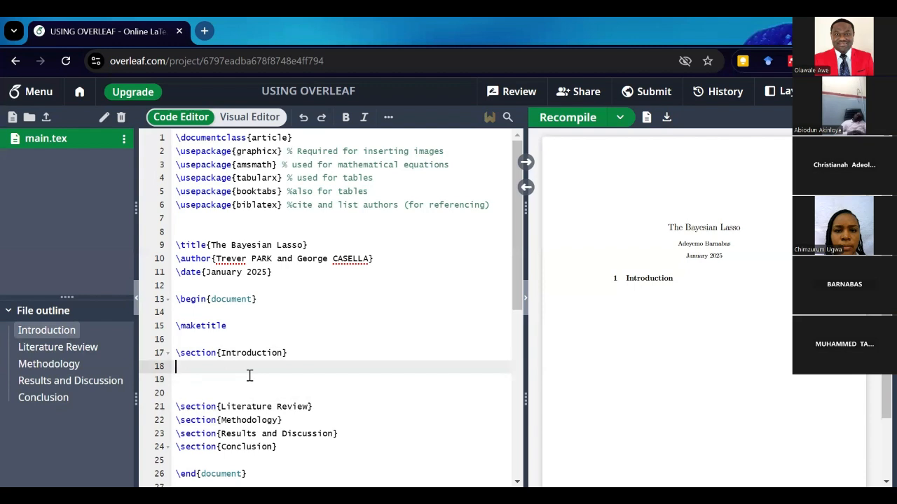
- Write the Introduction's first sentence: "The Lasso of ************ estimates linear regression coefficients through \(L_1\)-constrained least squares."
text(The Lasso of ************ estimates linear re)
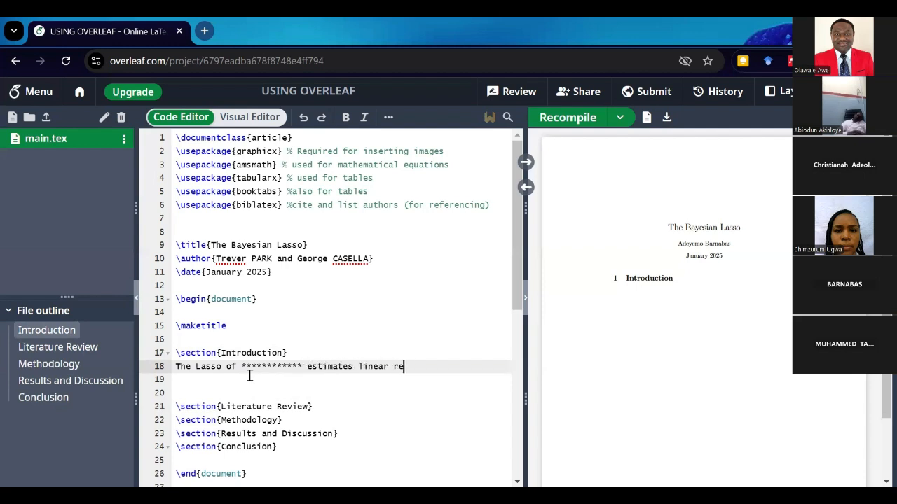
text(gression coefficienc)
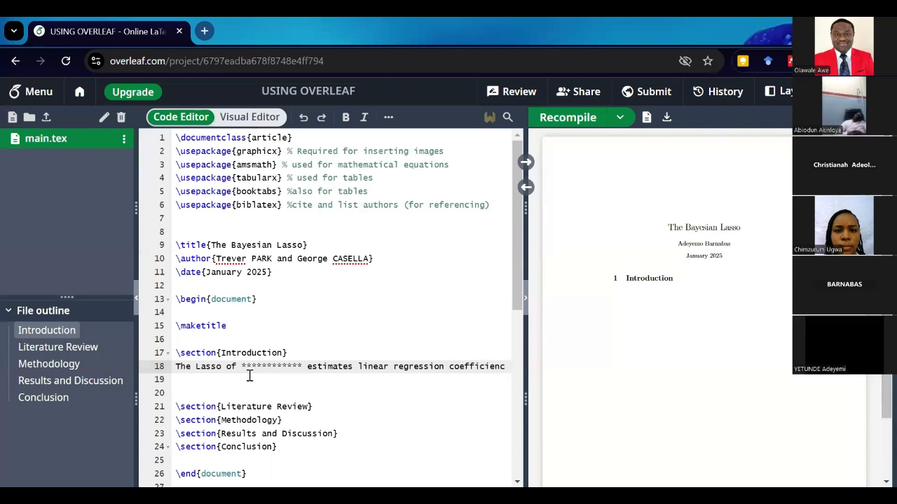
key(BackSpace)
text(ts through)
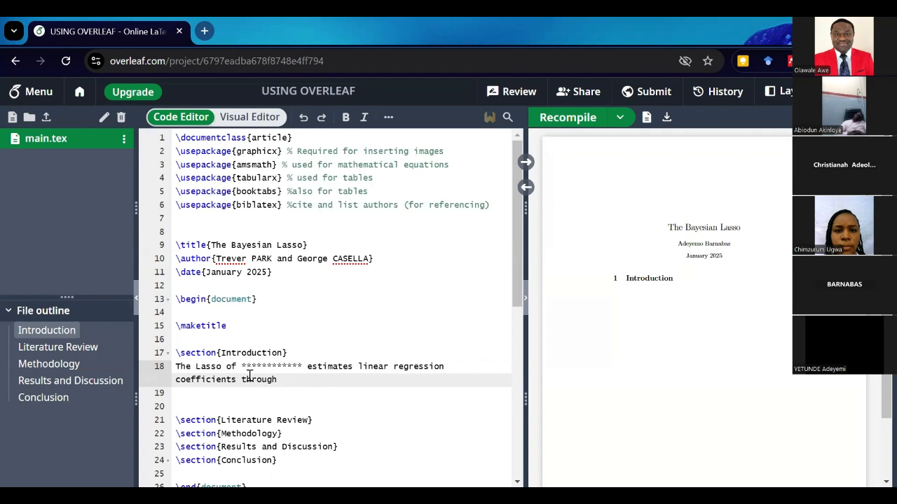
text( \)
text(()
text(L_)
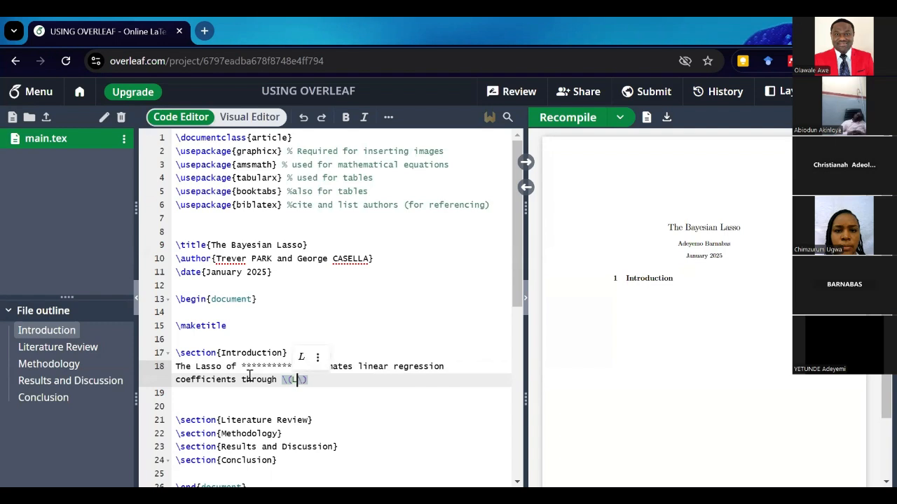
text(1)
click(327, 382)
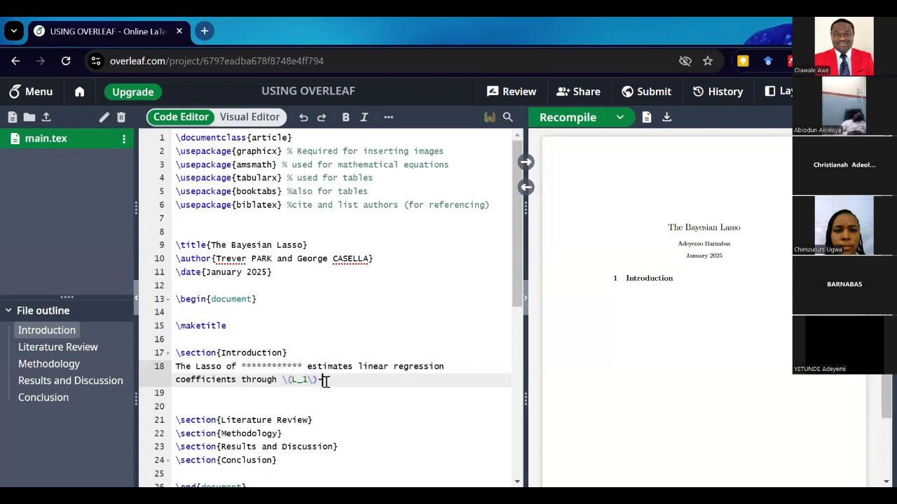
text(-constrained least squares. )
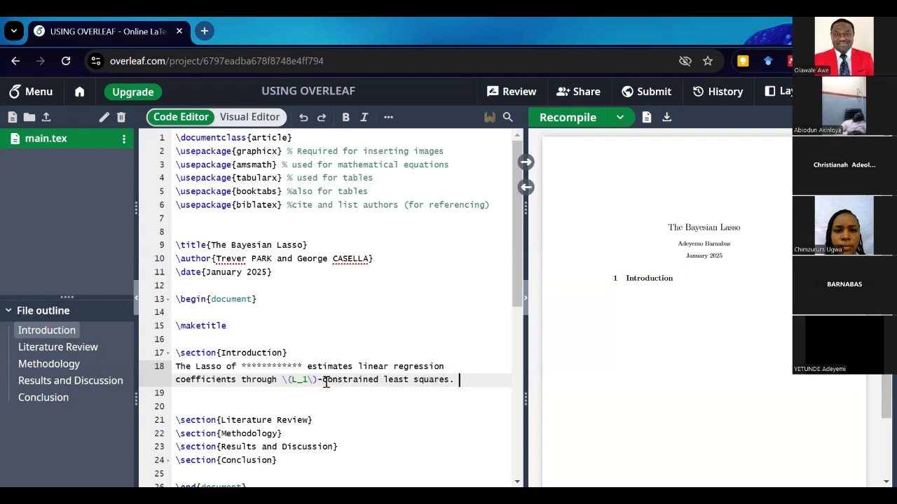
- Continue the Introduction paragraph with "The Lasso is usually to estimate the regression parameters" followed by a backslash
text(The Lasso is us)
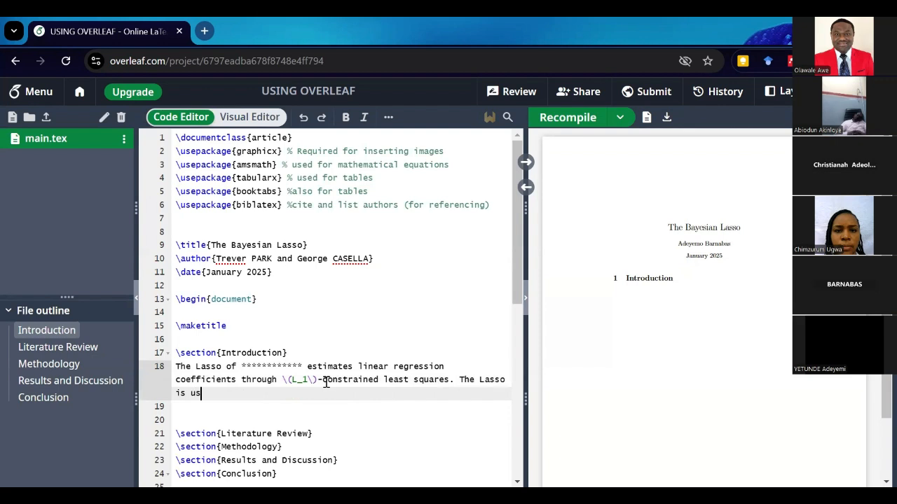
text(ually to estimate the regress)
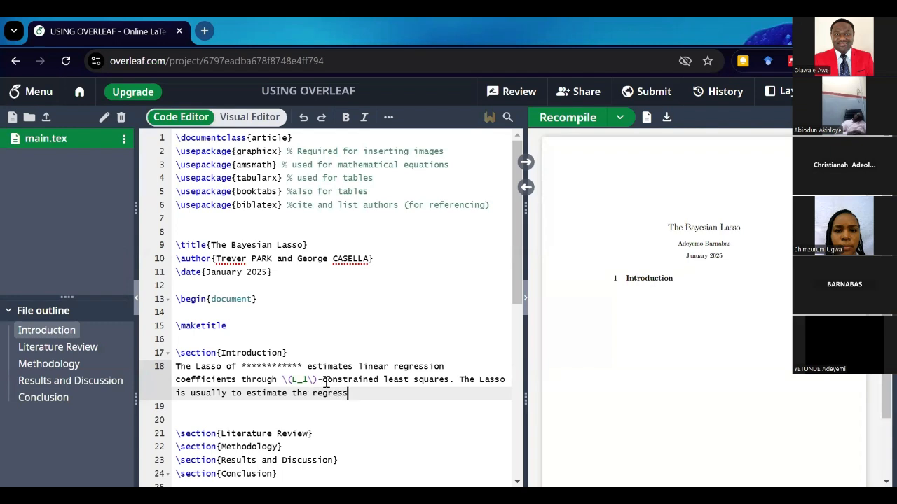
text(ion parameters \)
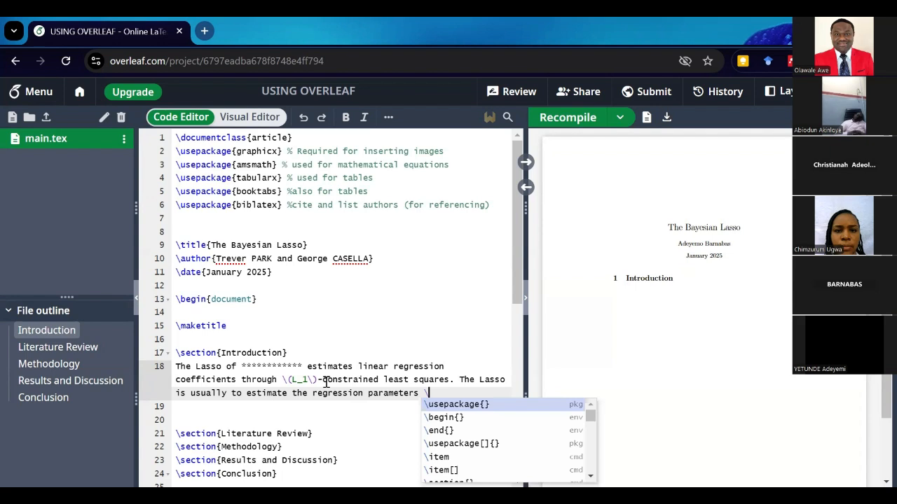
- Complete the inline math after "regression parameters" as \(\beta_1, \ldots, \beta_p)^T\)
text(()
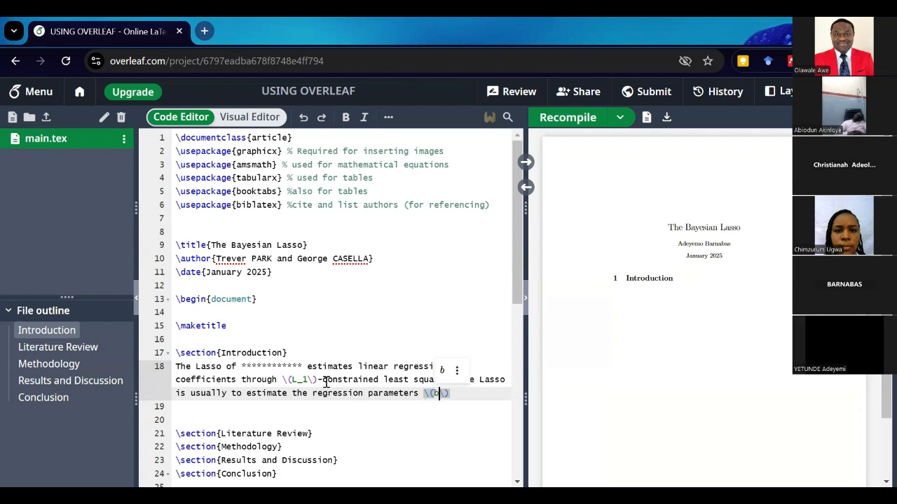
text(\)
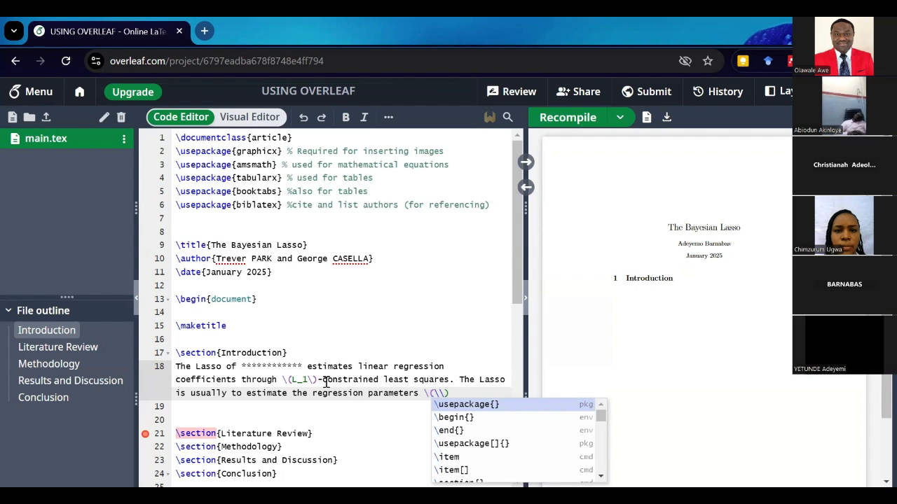
text(beta)
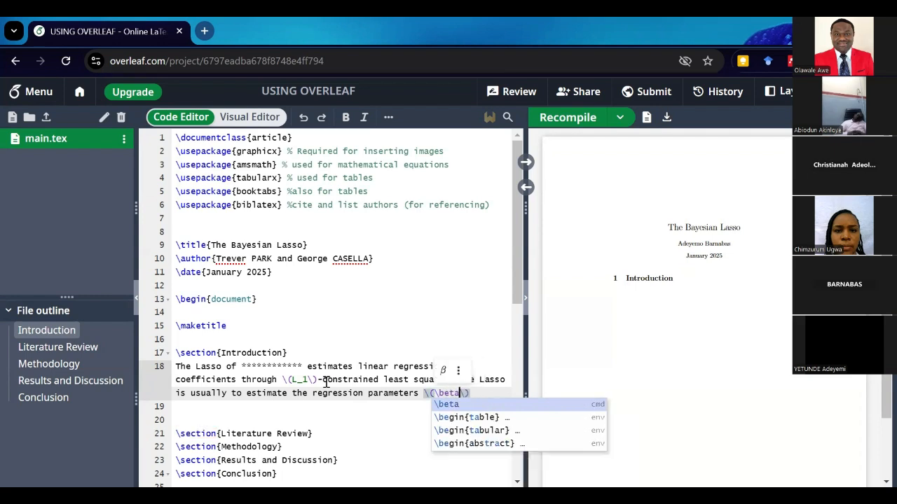
text(_1)
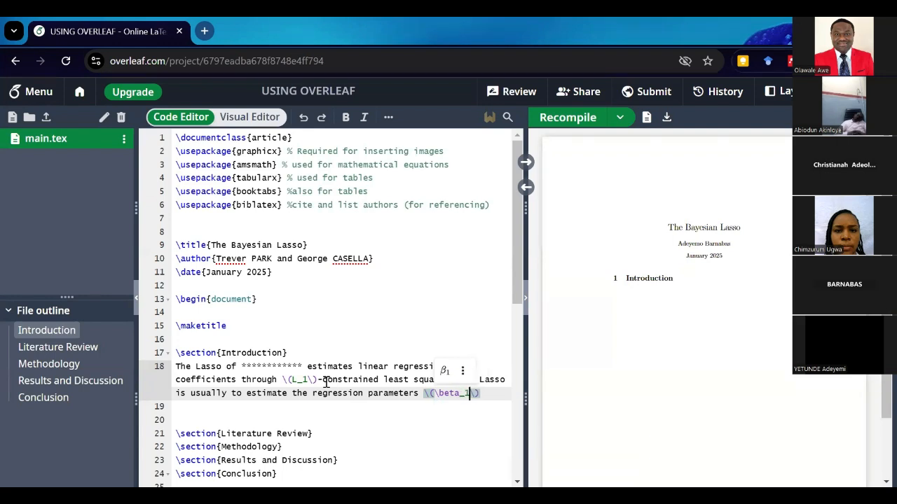
text(, \)
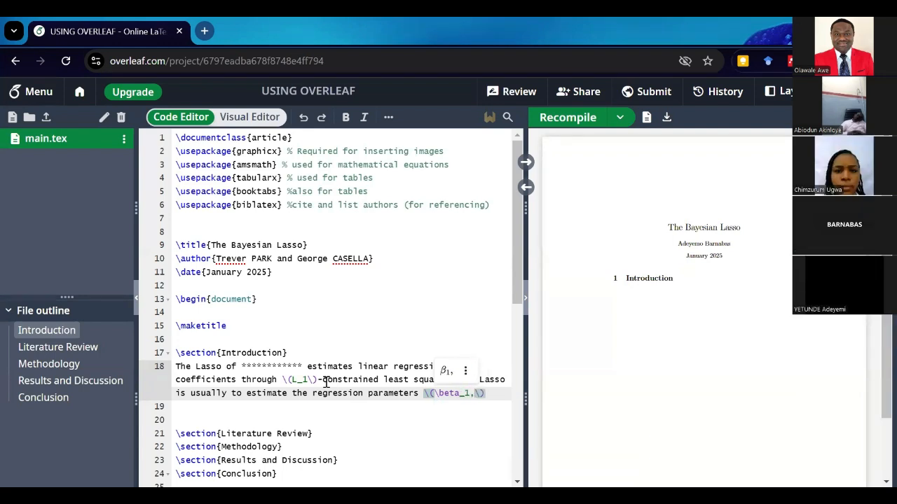
text(l)
key(BackSpace)
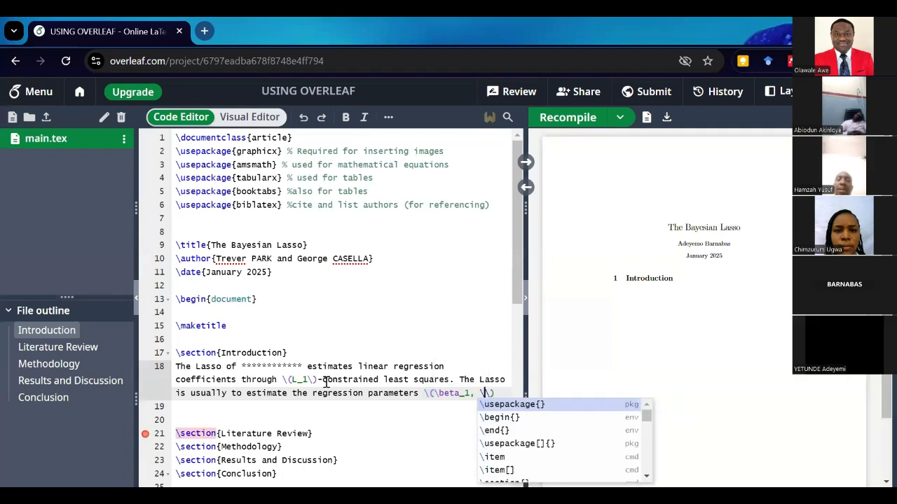
text(ldots, \)
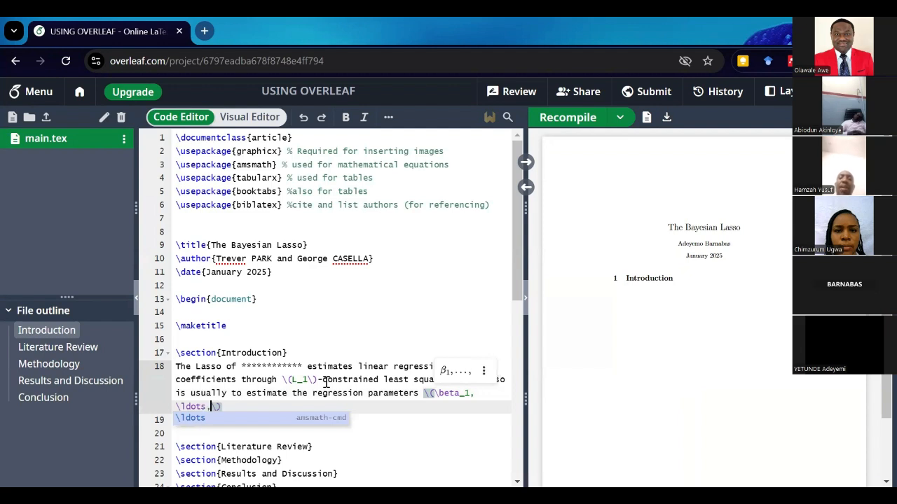
text(beta_)
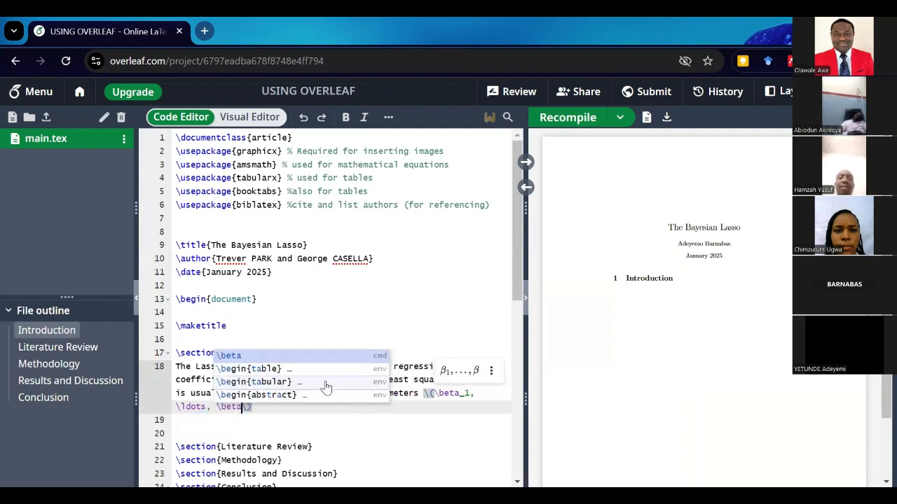
text(p)
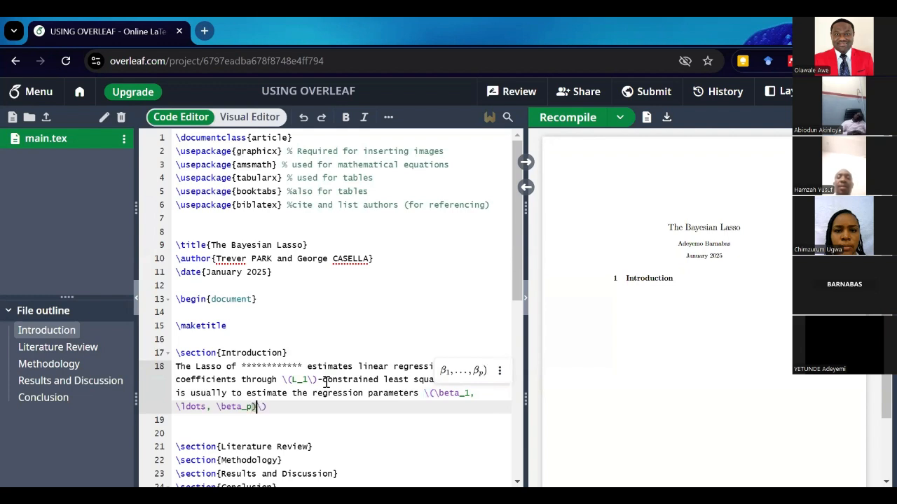
text()^)
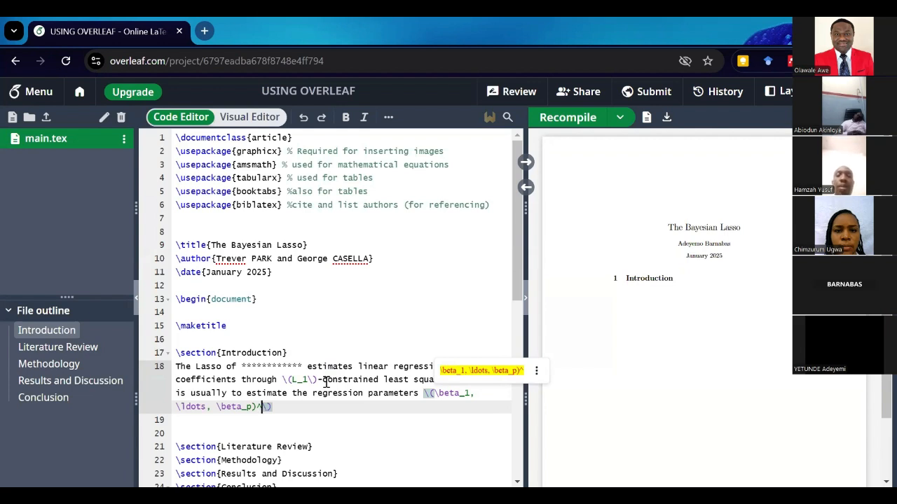
text(T)
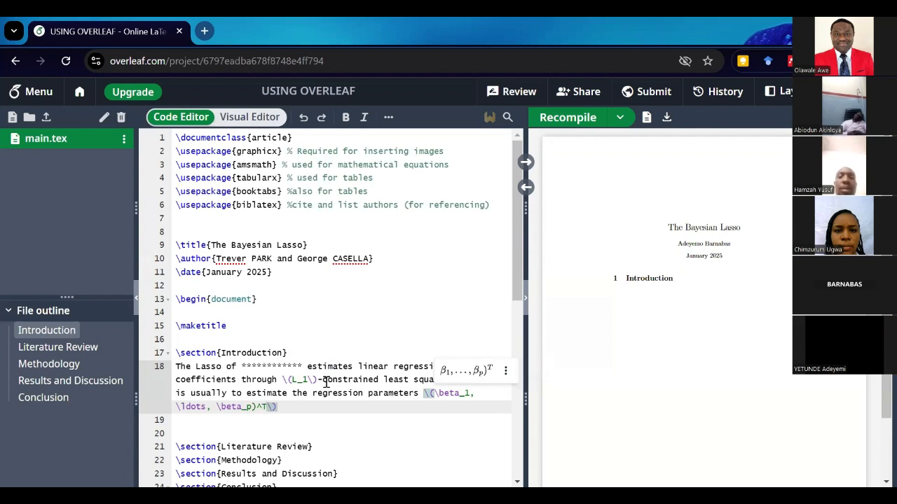
- Add "in the model *******" after the inline math expression in the Introduction paragraph
key(Right)
key(Down)
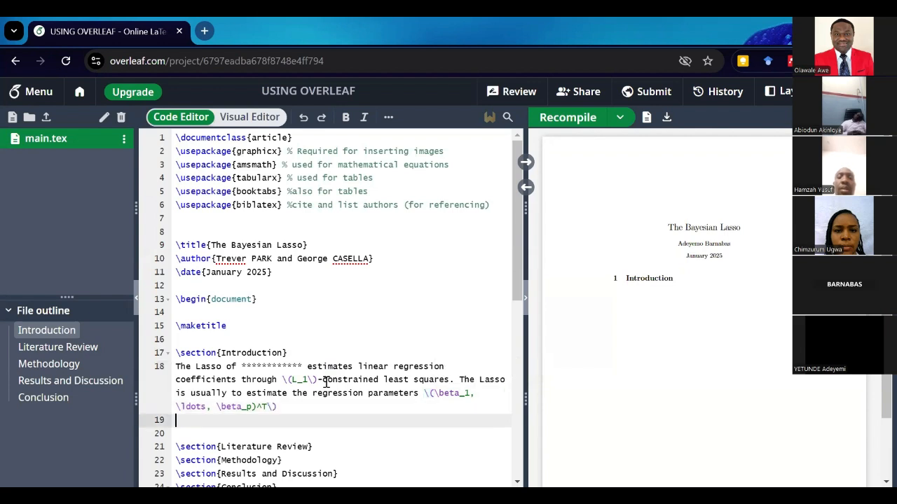
key(Up)
text(in the mo)
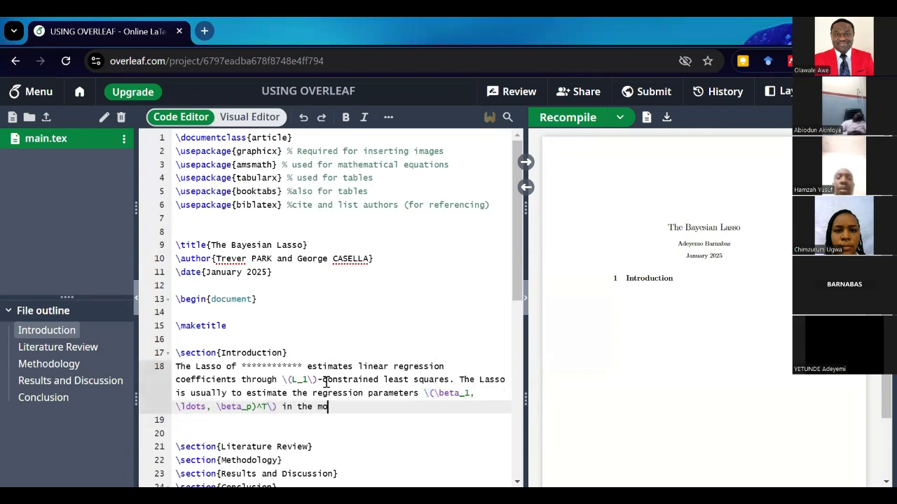
text(del *******)
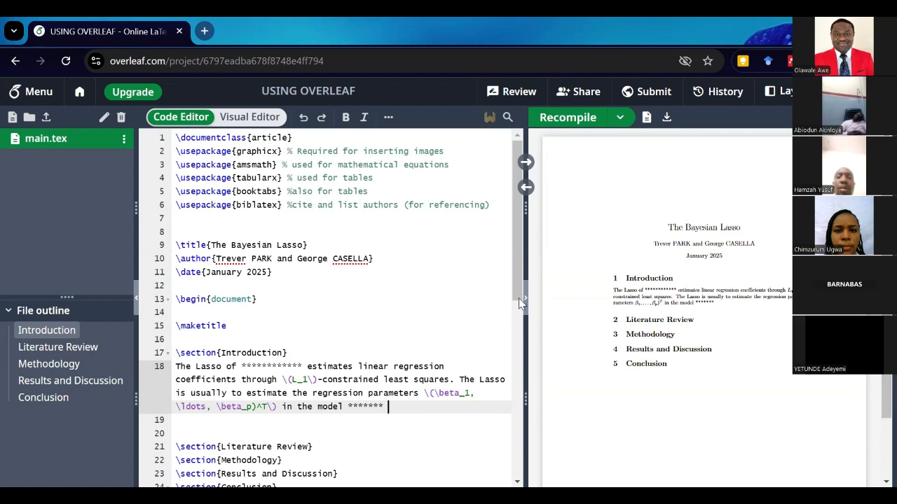
- Enlarge the PDF preview to check the Introduction paragraph and its beta expression, and widen the code editor again
drag(526, 270, 340, 274)
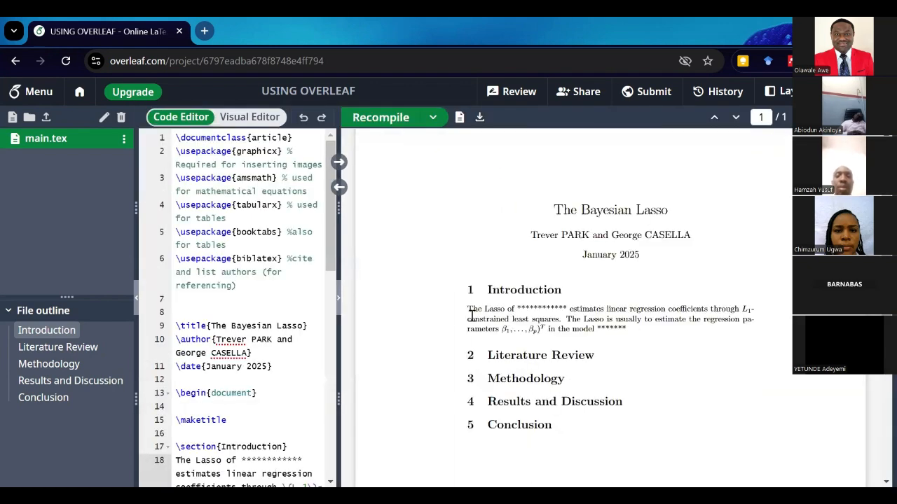
drag(470, 311, 565, 320)
click(742, 314)
drag(501, 329, 546, 330)
click(546, 343)
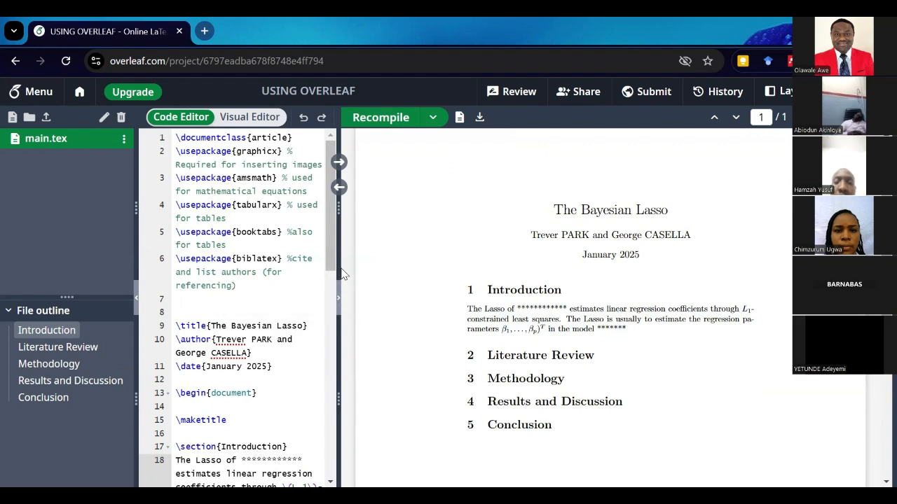
drag(338, 272, 530, 292)
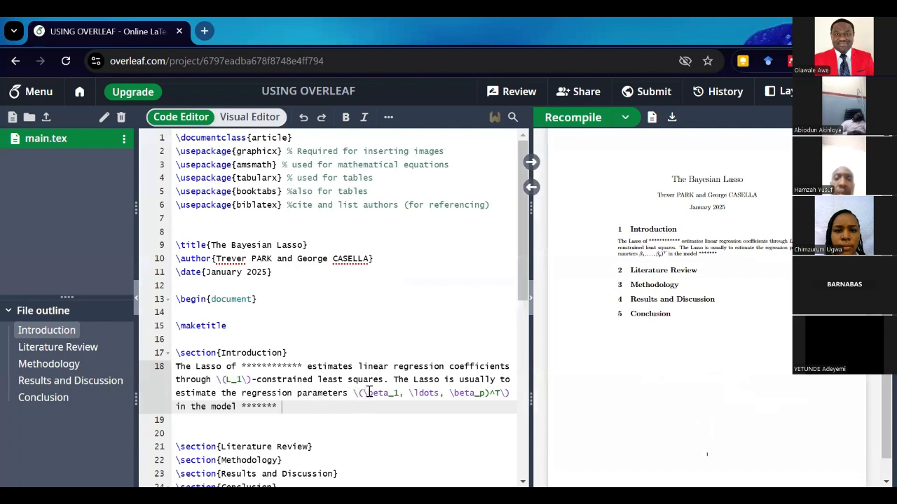
- Add the missing opening parenthesis before \beta_1 so the expression reads \((\beta_1, \ldots, \beta_p)^T\)
click(367, 393)
text(()
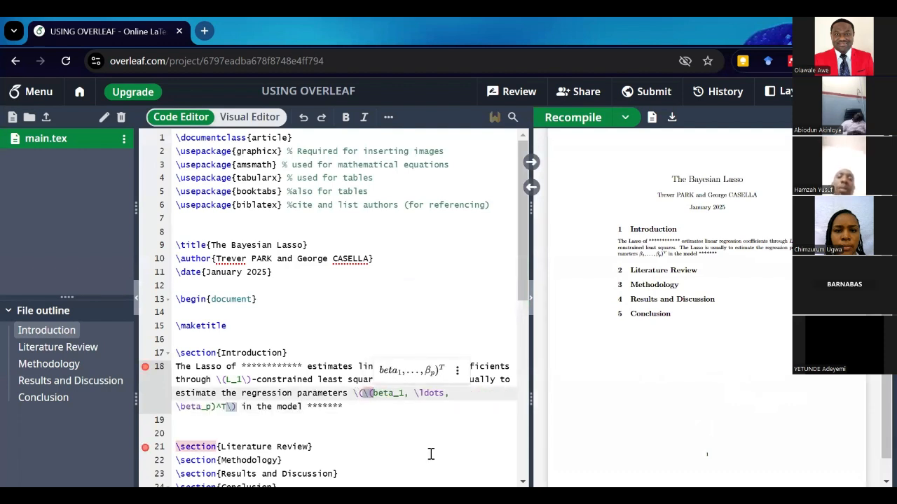
key(BackSpace)
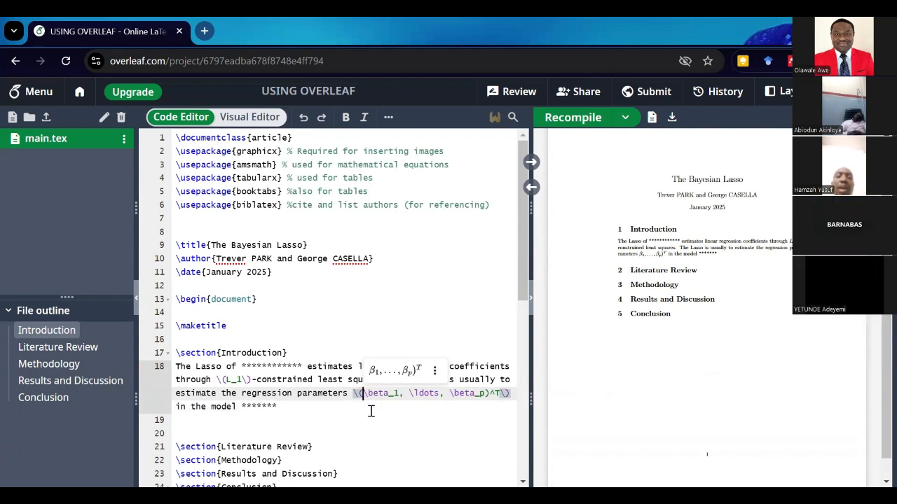
text(()
key(End)
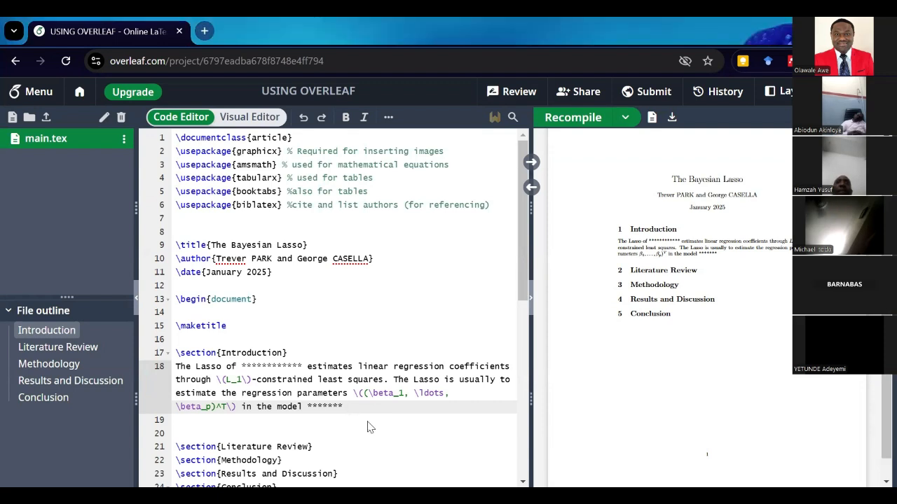
- Select the asterisk placeholder after "The Lasso of" in the Introduction and open a new browser tab for finding its reference
click(305, 368)
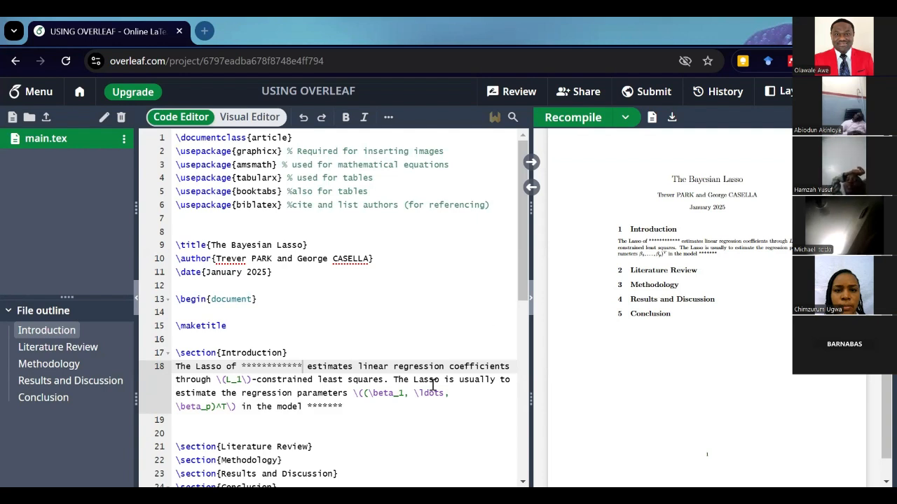
drag(301, 366, 250, 361)
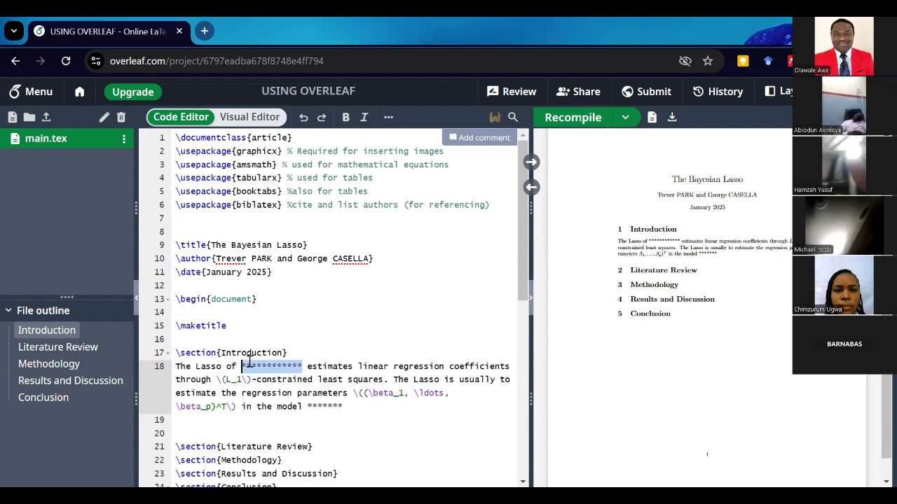
click(205, 31)
click(213, 63)
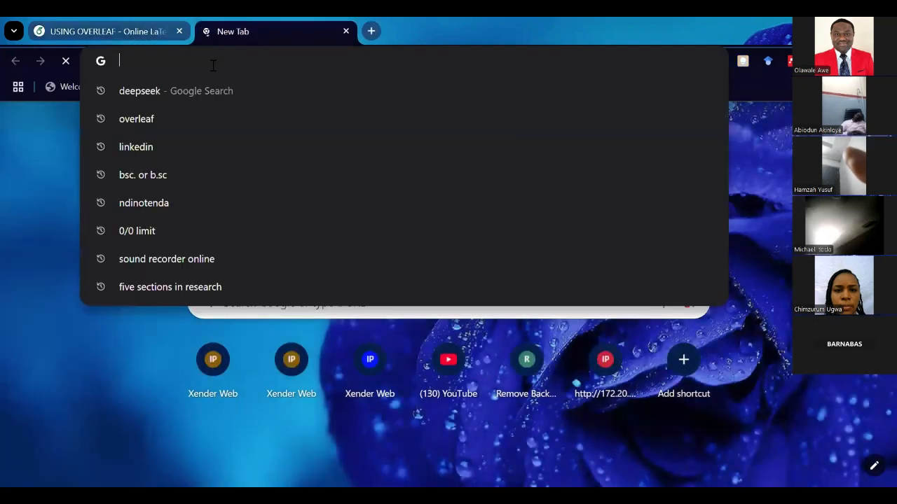
text(gooo)
key(BackSpace)
key(BackSpace)
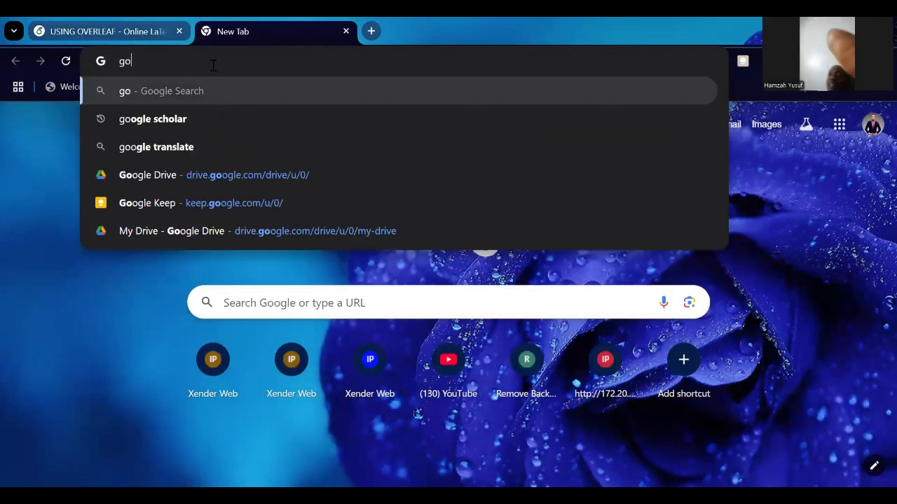
text(g)
key(BackSpace)
text(ogle s)
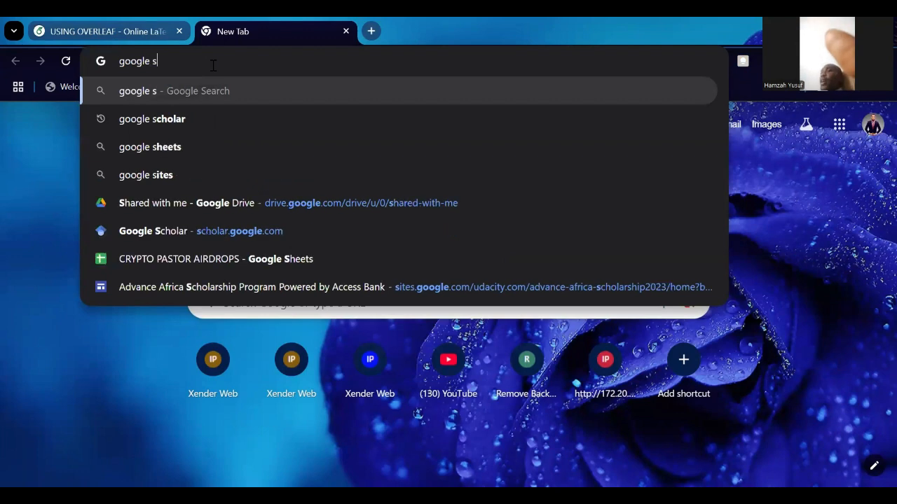
key(BackSpace)
key(BackSpace)
key(BackSpace)
key(BackSpace)
key(BackSpace)
key(BackSpace)
key(BackSpace)
text(cholar.)
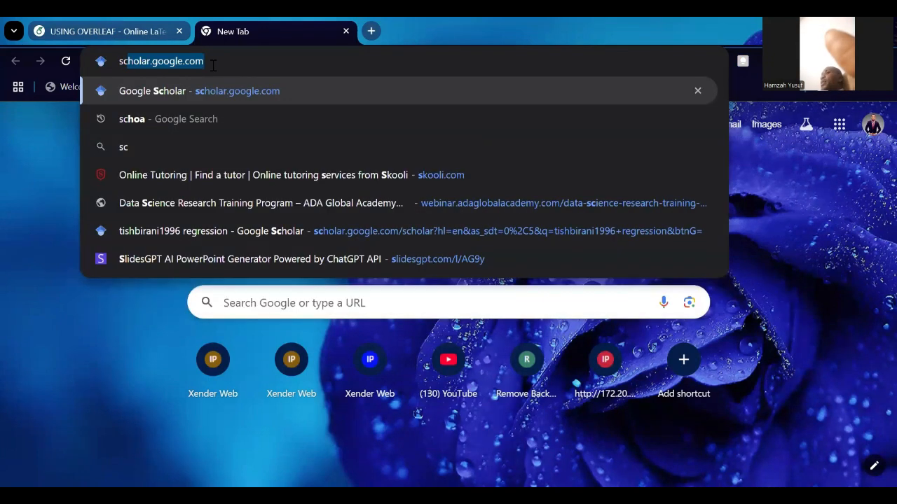
key(Return)
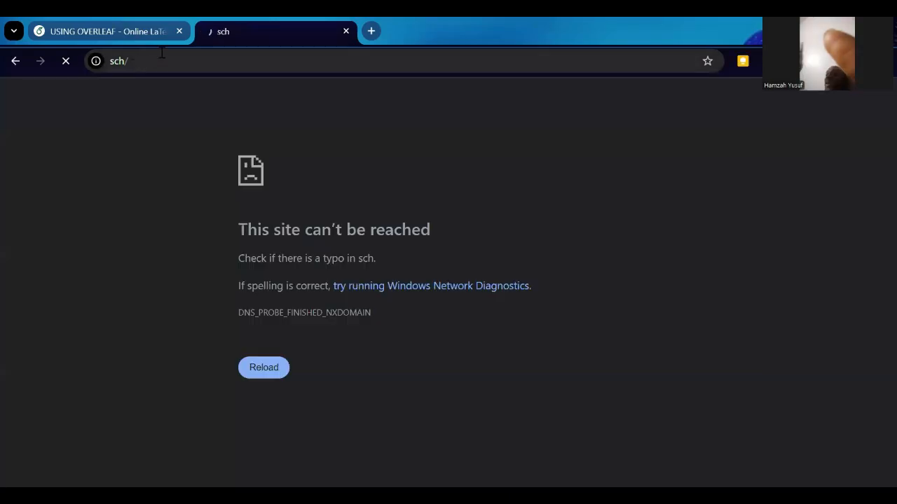
- Go to scholar.google.com and search for the previously used query "tishbirani1996 regression"
click(164, 61)
key(BackSpace)
text(g)
key(BackSpace)
key(BackSpace)
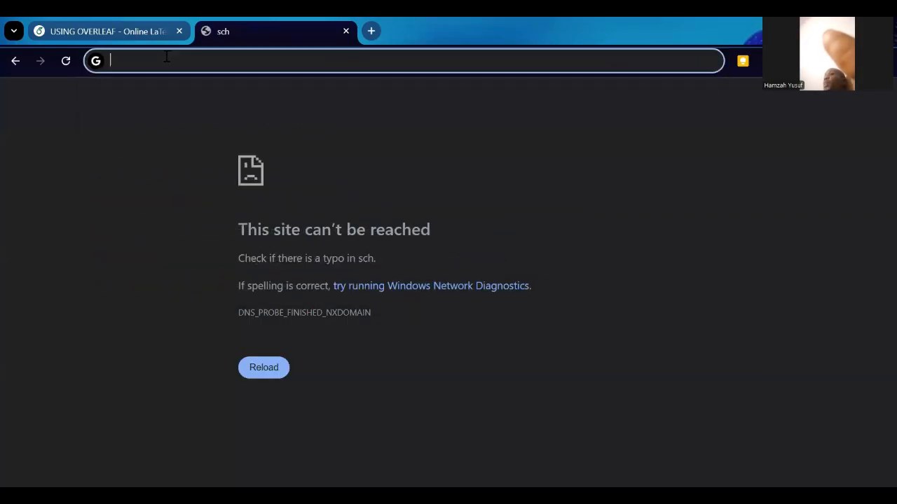
text(scholar.google.com)
key(Return)
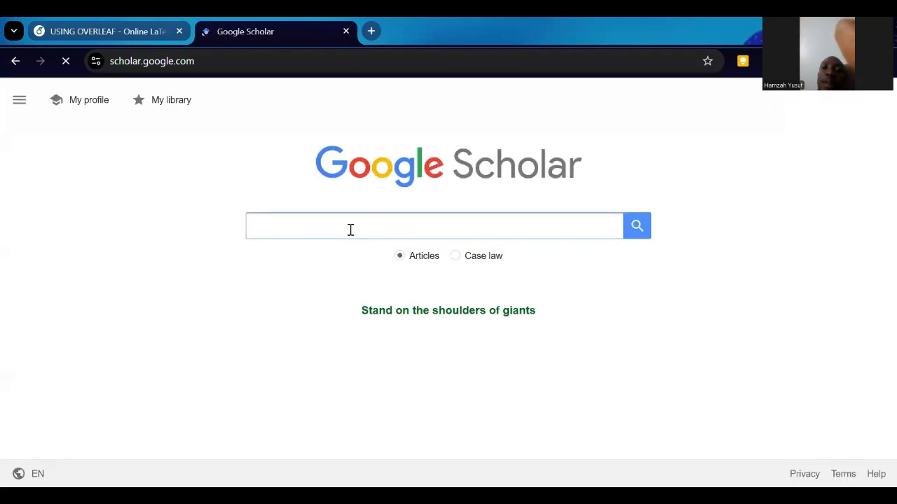
click(350, 229)
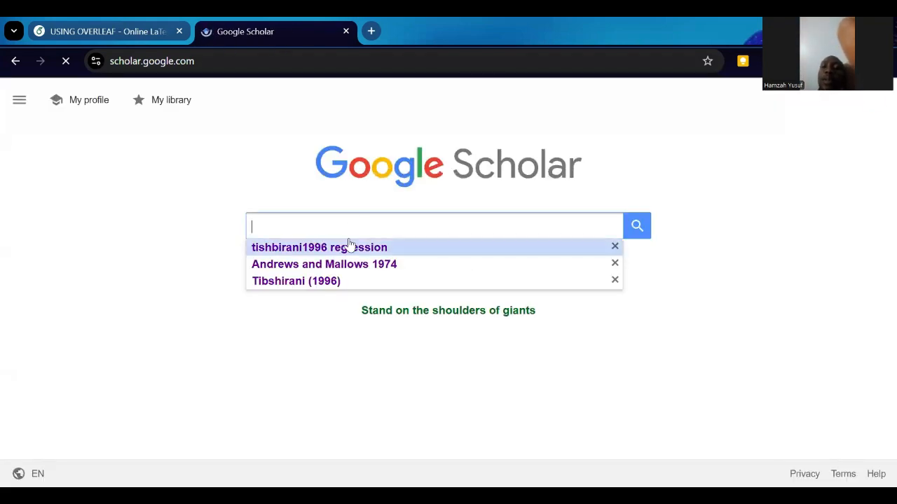
click(346, 245)
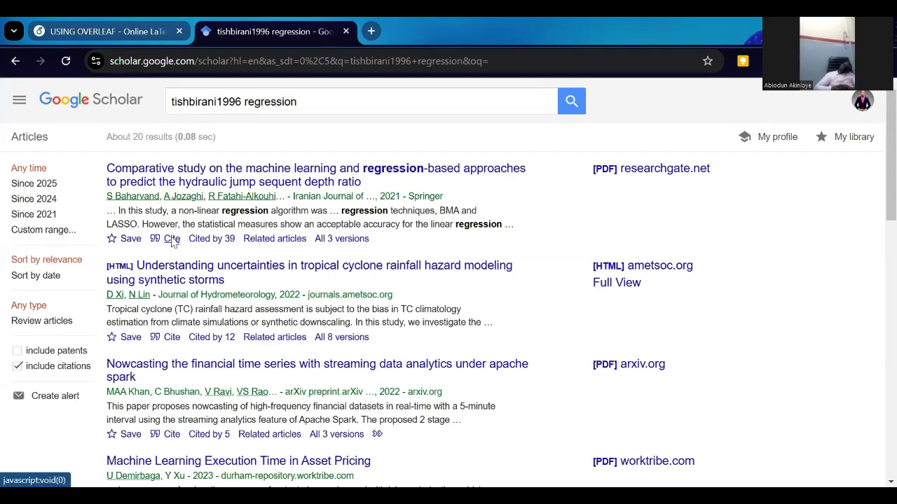
- Open the BibTeX citation of the first result, the comparative study on hydraulic jump sequent depth ratio, and copy the whole entry
click(172, 239)
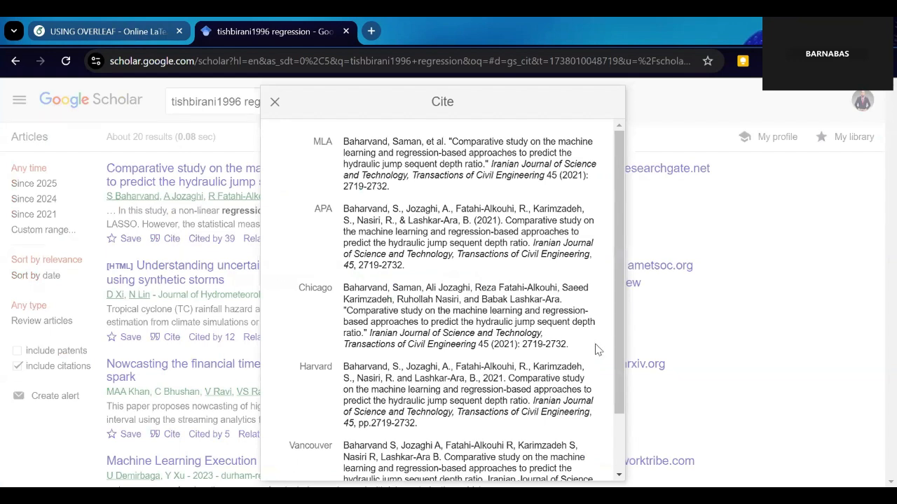
scroll(603, 365, down, 2)
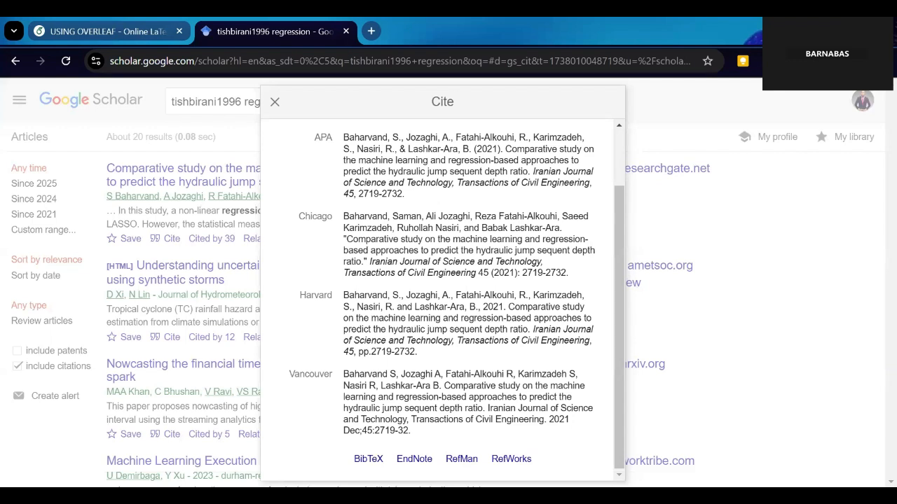
click(366, 461)
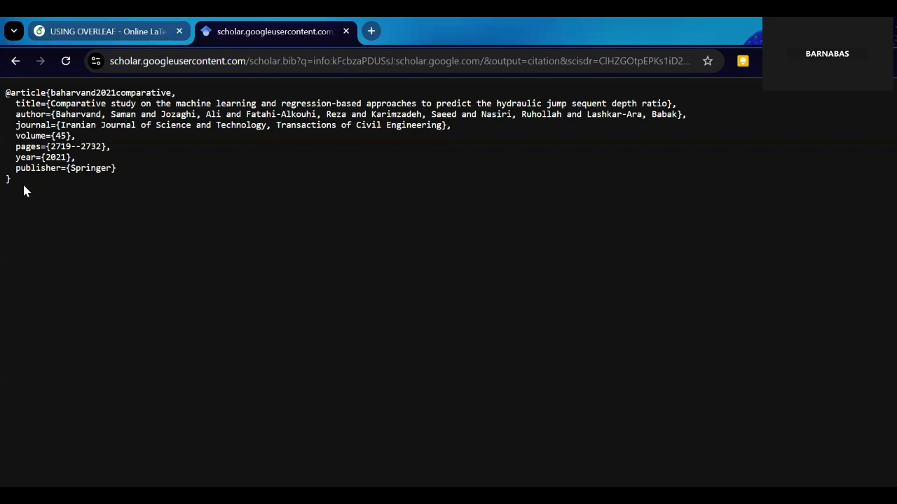
key(ctrl+a)
key(ctrl+c)
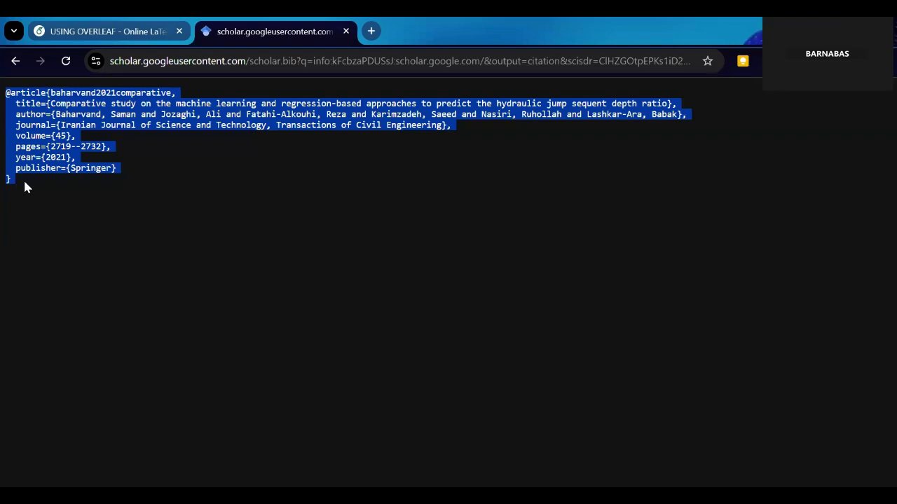
- Switch back to the Overleaf project and create a new file named ref.bib at its root, beside main.tex
click(109, 26)
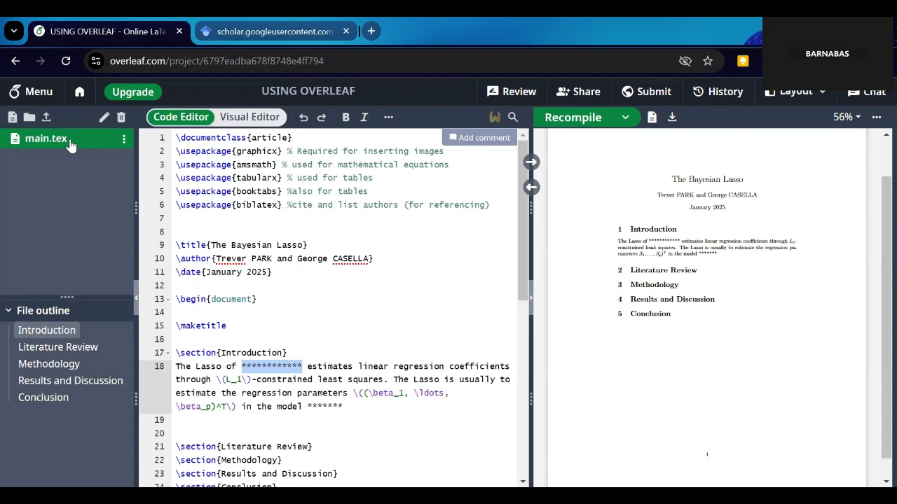
click(70, 152)
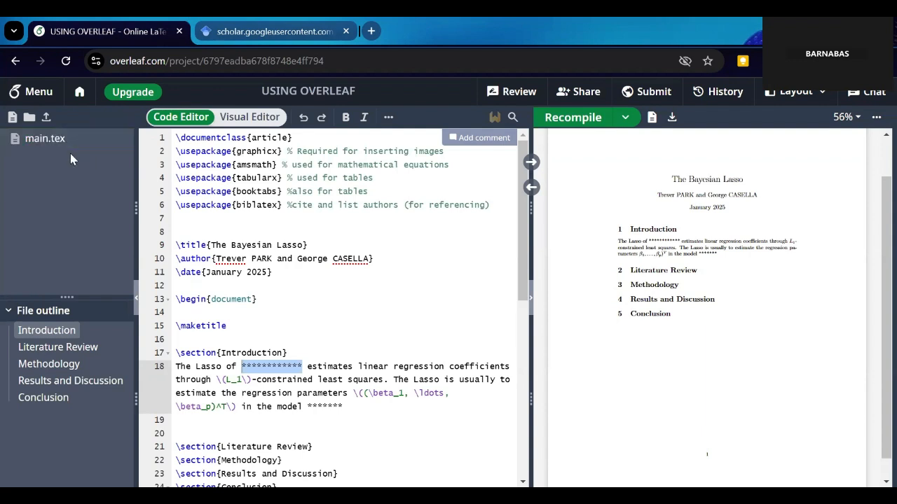
click(12, 119)
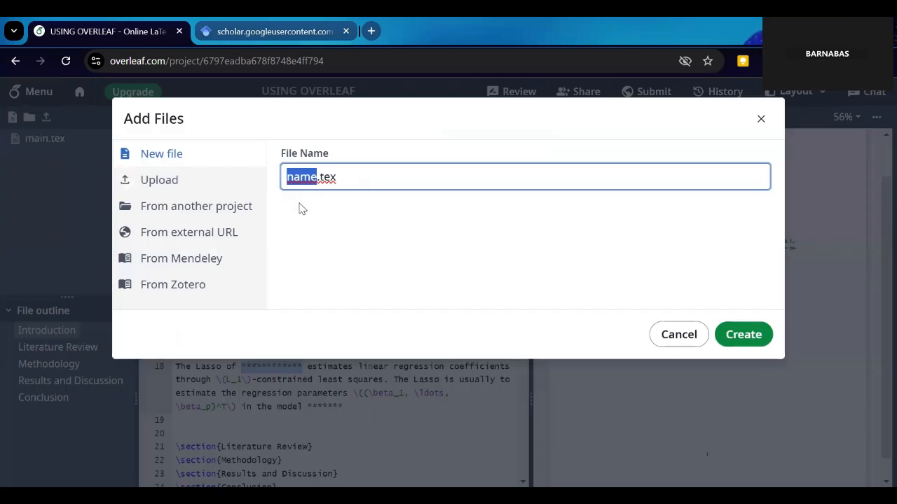
key(Right)
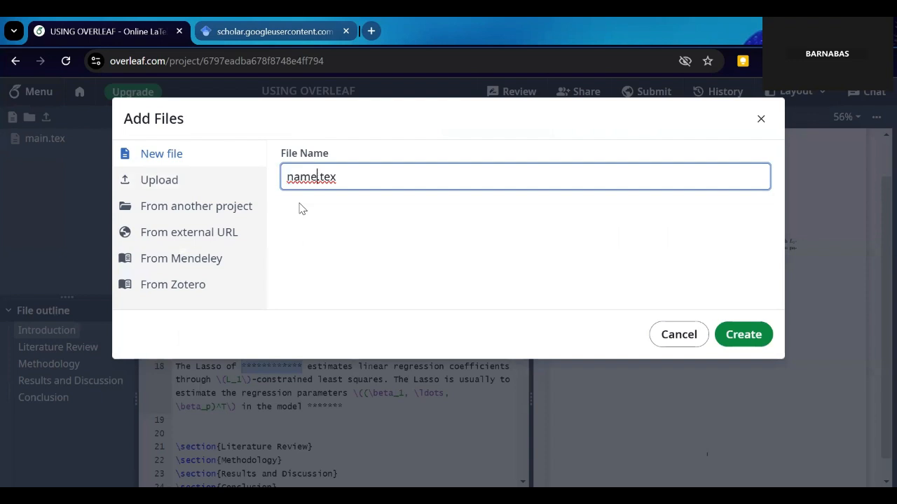
key(BackSpace)
key(BackSpace)
key(BackSpace)
key(BackSpace)
key(BackSpace)
key(BackSpace)
key(BackSpace)
key(BackSpace)
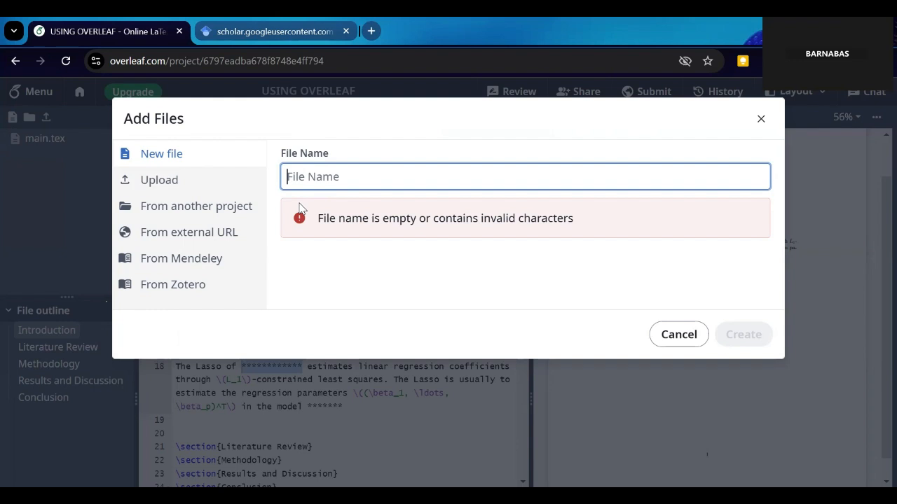
text(ref.bib)
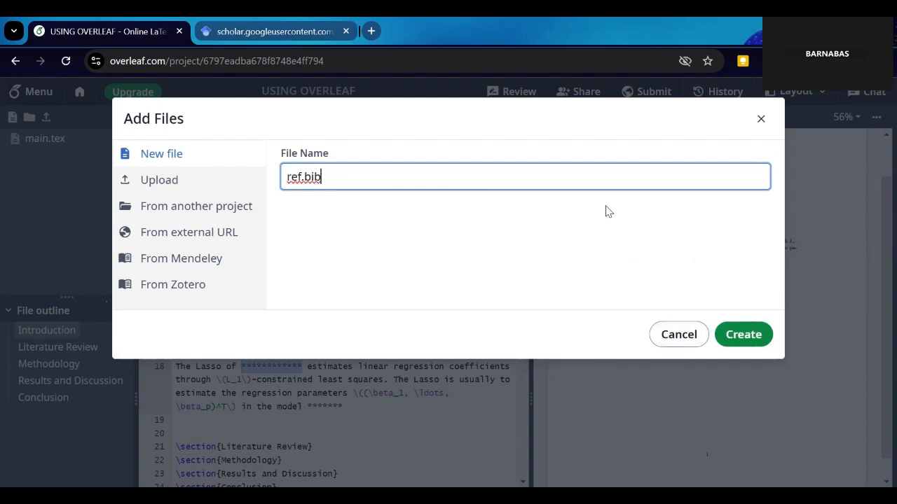
click(722, 342)
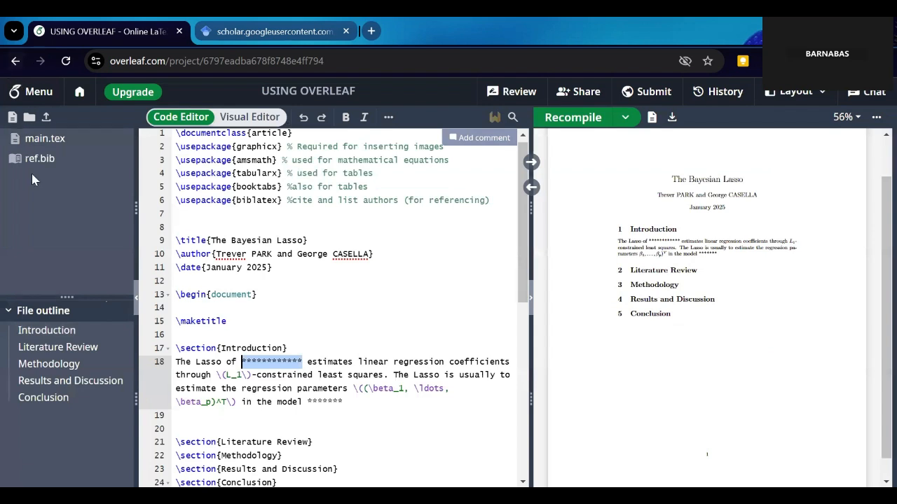
- Paste the copied BibTeX entry into ref.bib and add two new lines after its closing brace
click(35, 140)
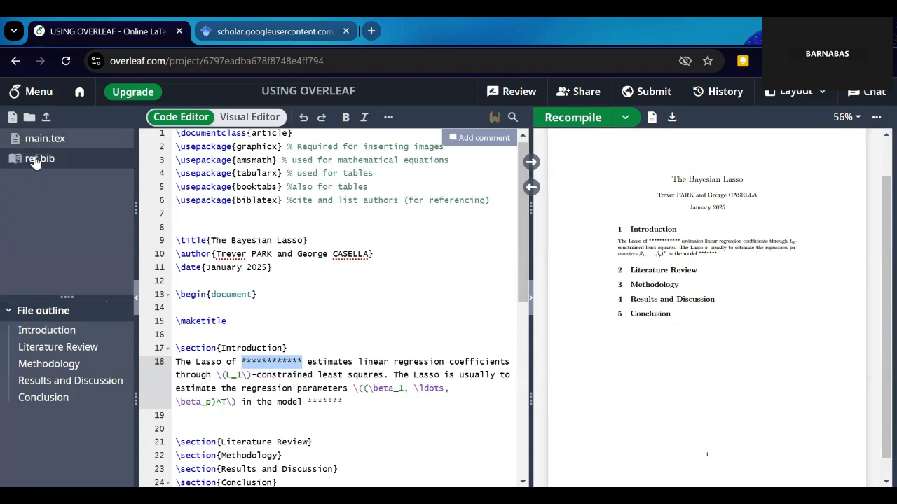
click(35, 160)
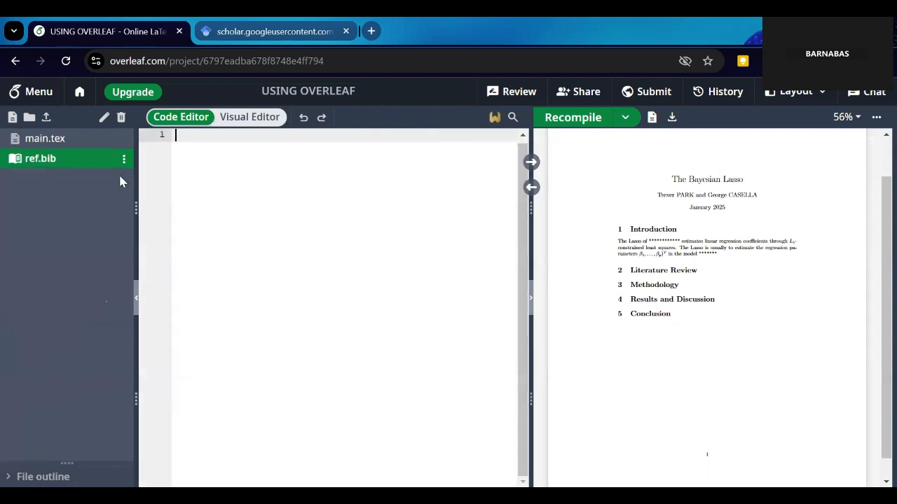
key(ctrl+v)
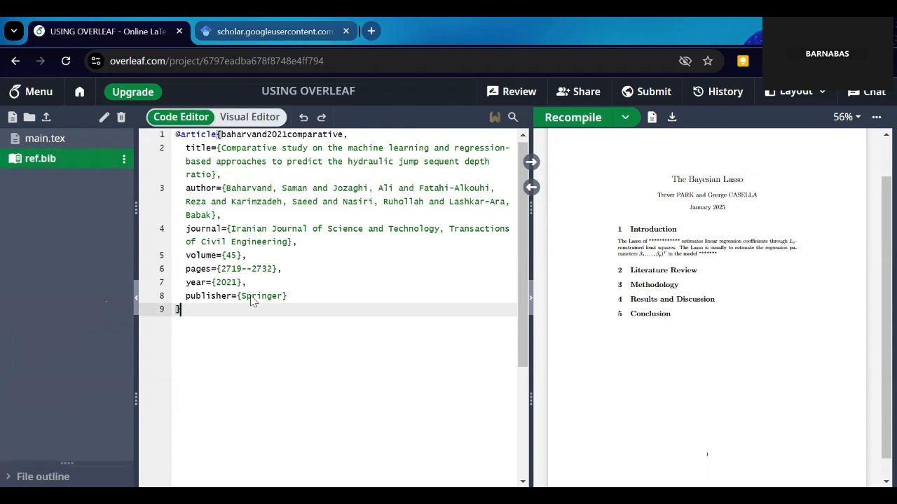
key(Return)
key(Return)
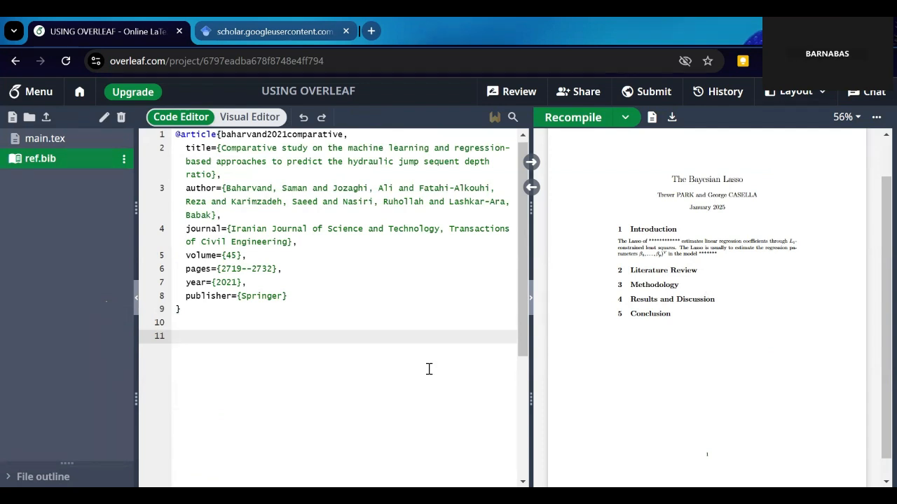
scroll(429, 369, up, 1)
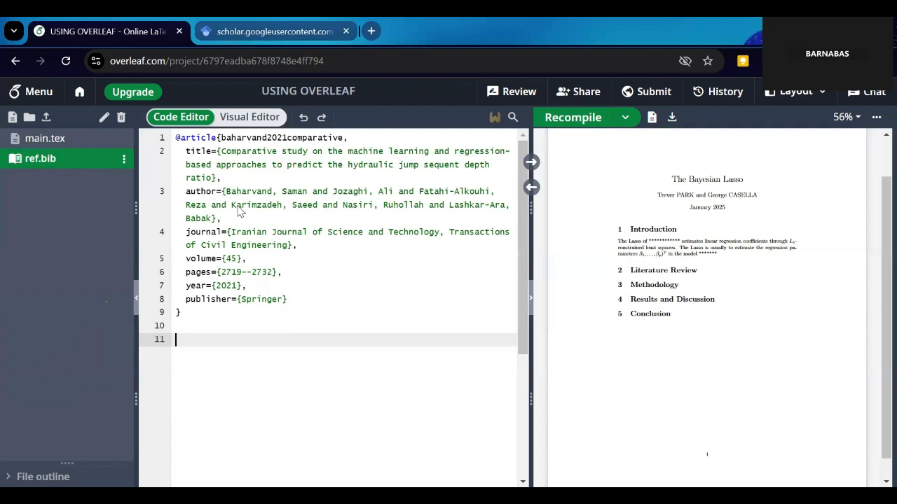
- Return to main.tex and delete the asterisk placeholder after "The Lasso of" in the Introduction
click(59, 179)
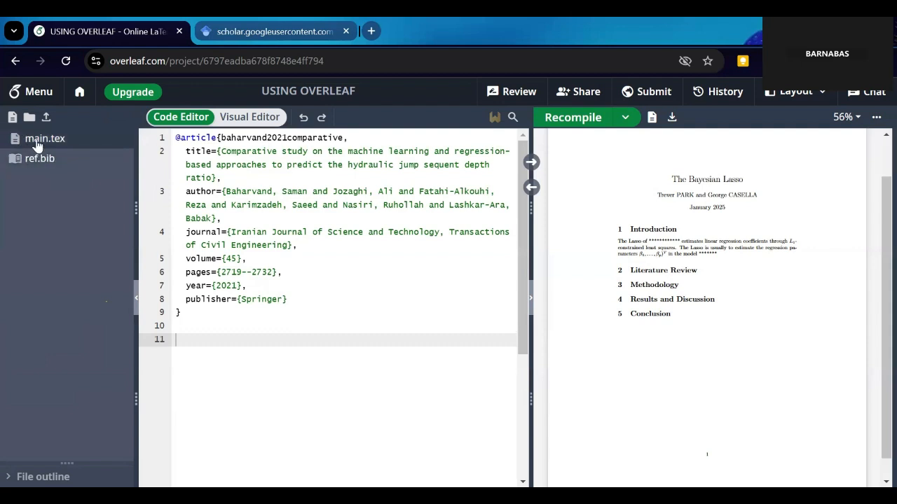
click(39, 142)
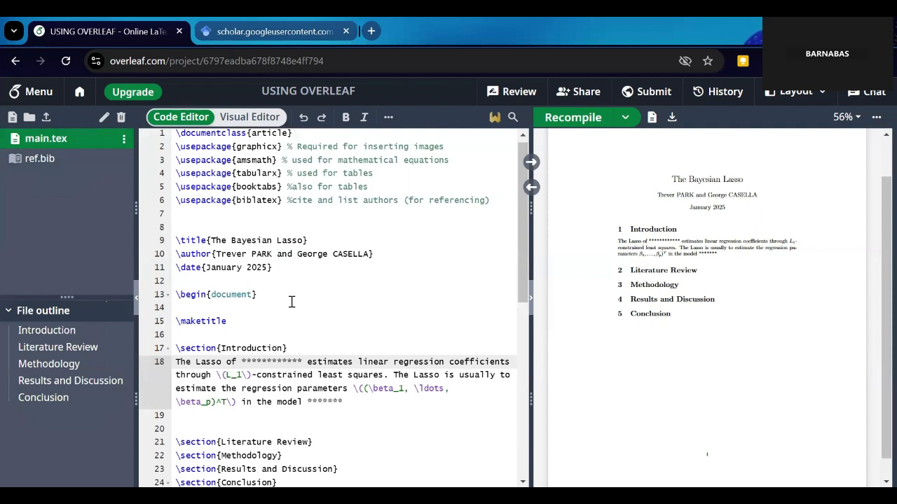
click(300, 363)
key(BackSpace)
key(BackSpace)
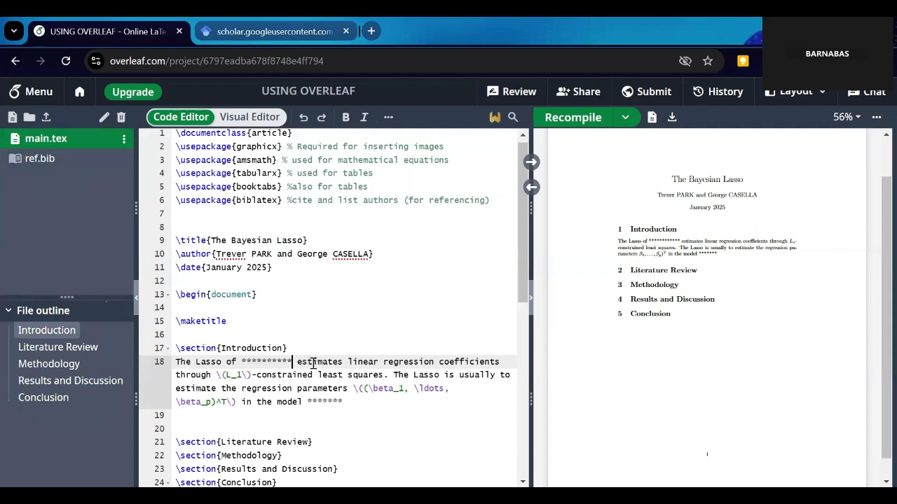
key(BackSpace)
key(BackSpace)
key(BackSpace)
key(BackSpace)
key(BackSpace)
key(BackSpace)
key(BackSpace)
key(BackSpace)
key(BackSpace)
key(BackSpace)
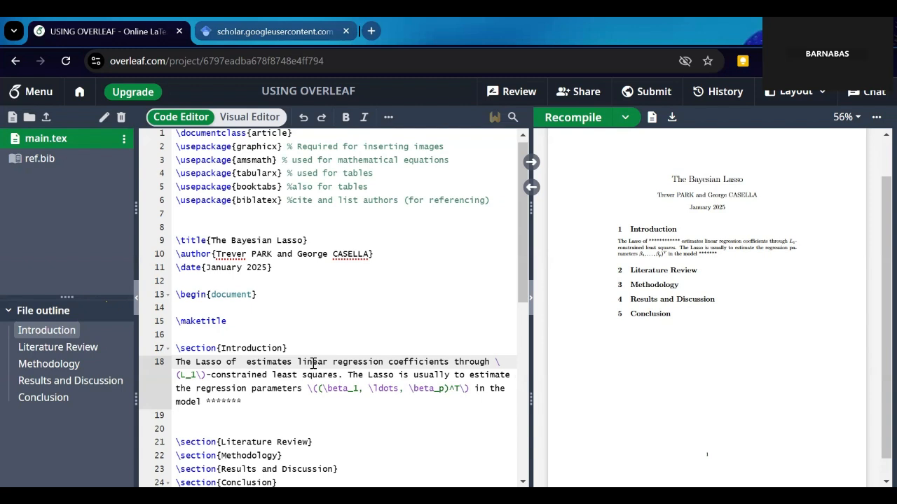
- Insert a \textcite command after "The Lasso of" in the Introduction, citing the 2021 comparative study entry from ref.bib
text(\textcite)
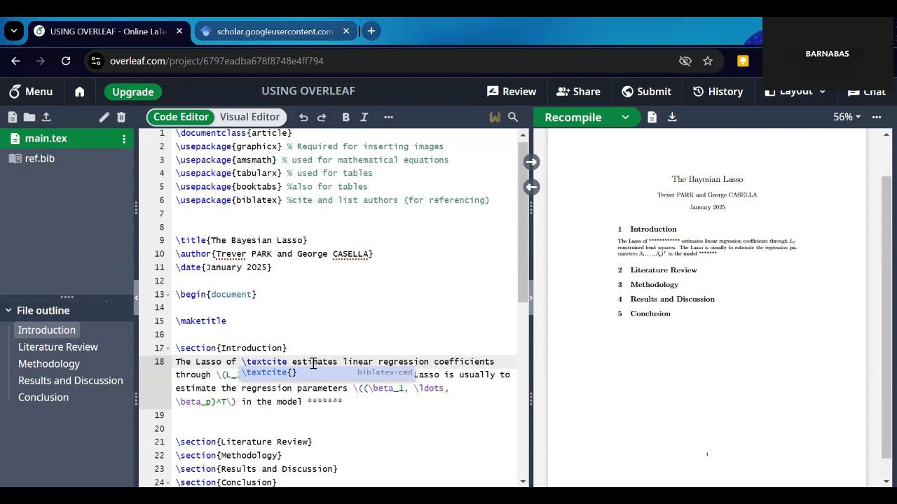
click(291, 374)
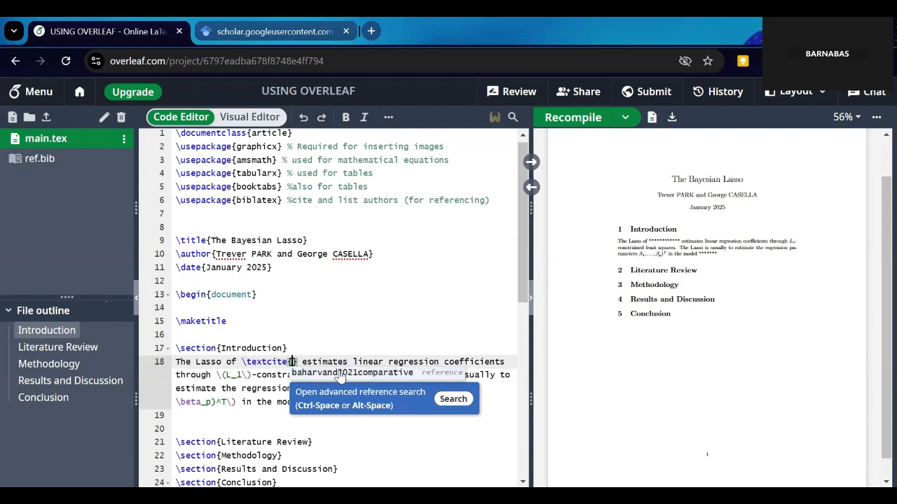
click(50, 162)
click(44, 139)
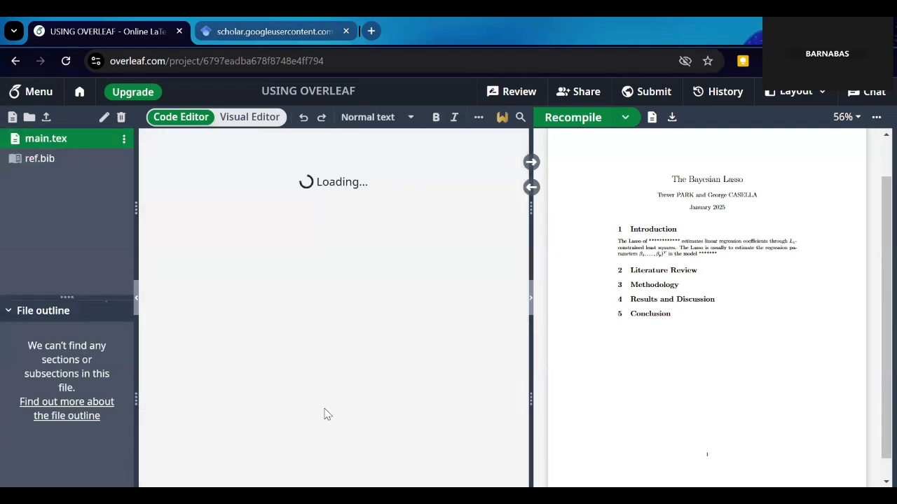
click(292, 362)
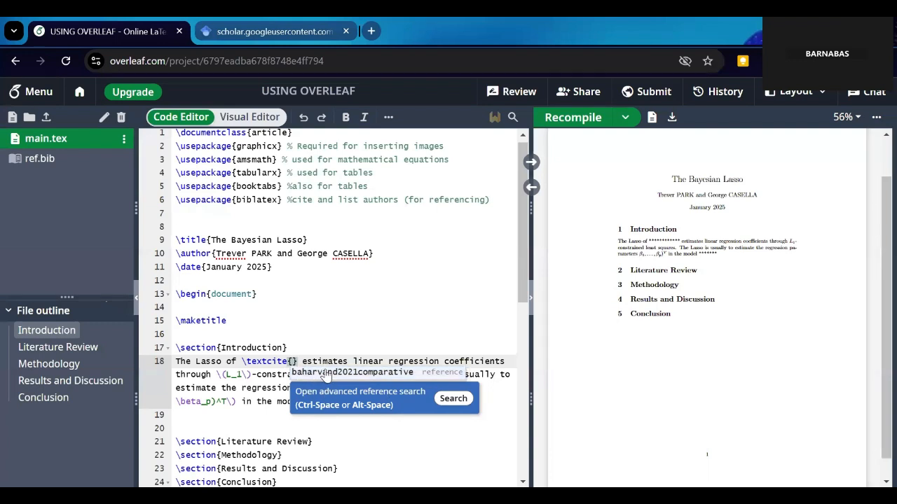
click(325, 375)
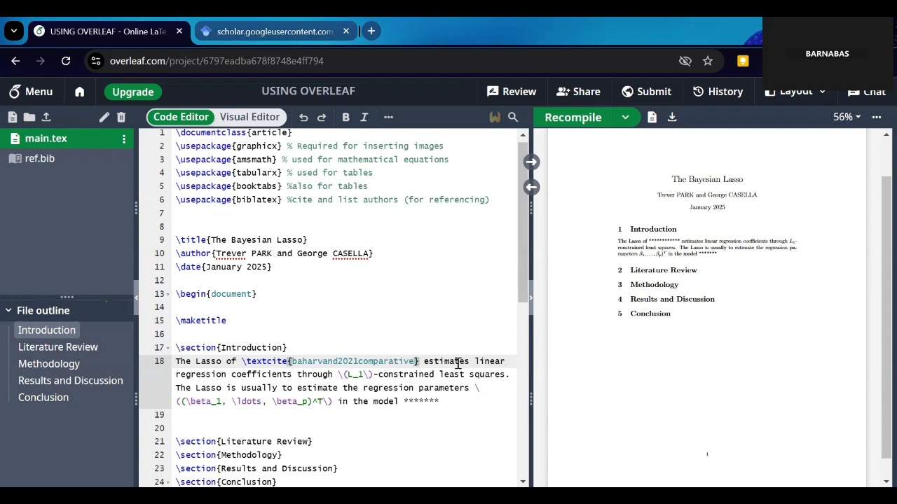
- Replace the asterisk placeholder after "in the model" in the Introduction with an empty \parencite{} command
click(446, 400)
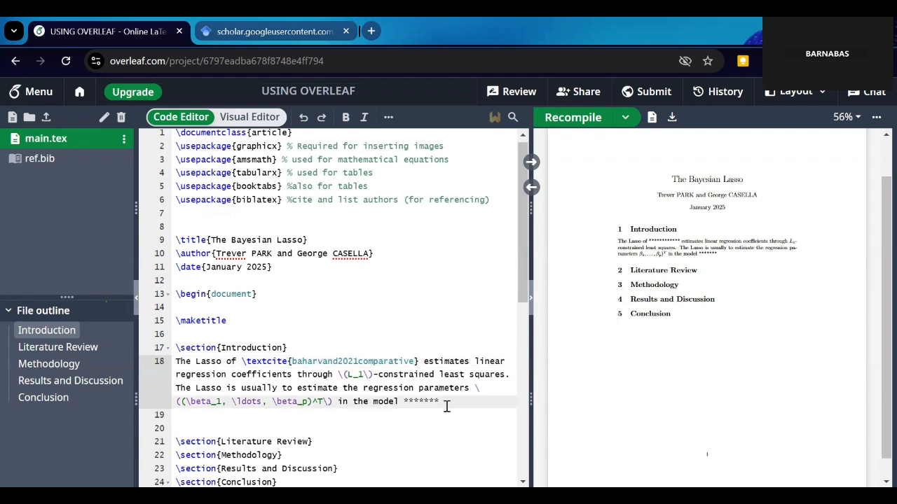
key(BackSpace)
key(BackSpace)
key(BackSpace)
key(BackSpace)
key(BackSpace)
key(BackSpace)
text(\p)
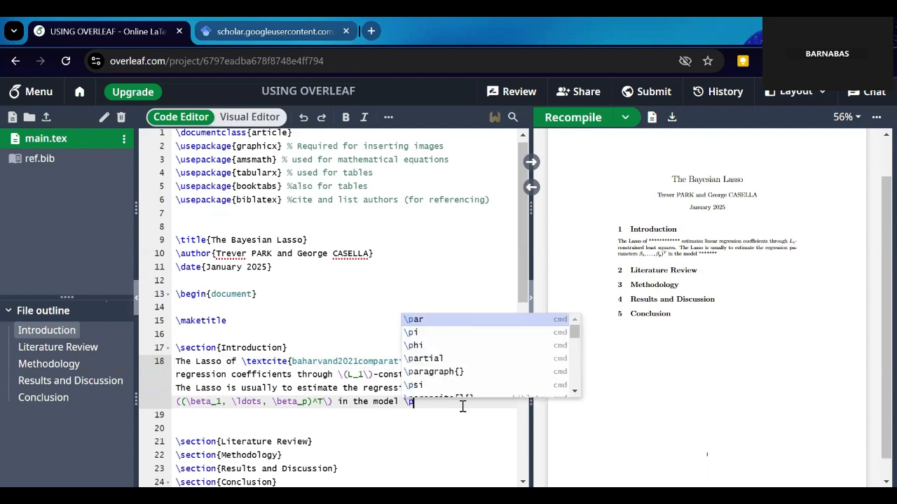
text(arencite)
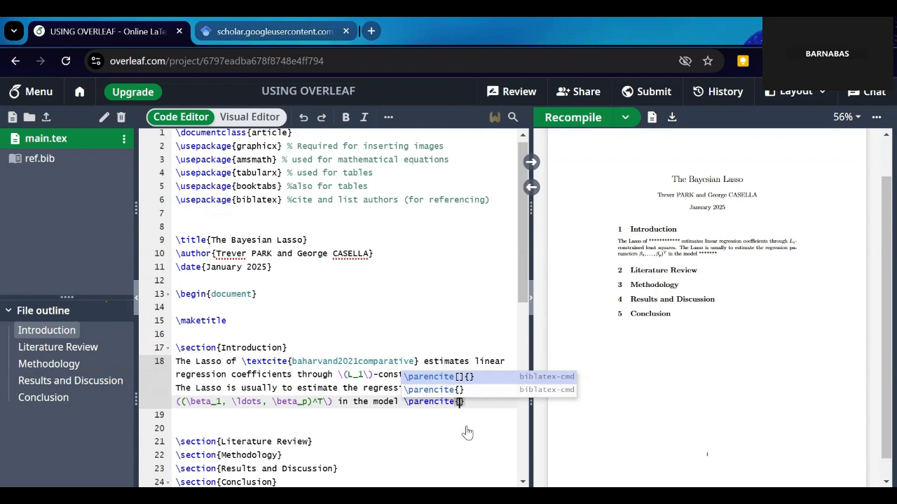
text({)
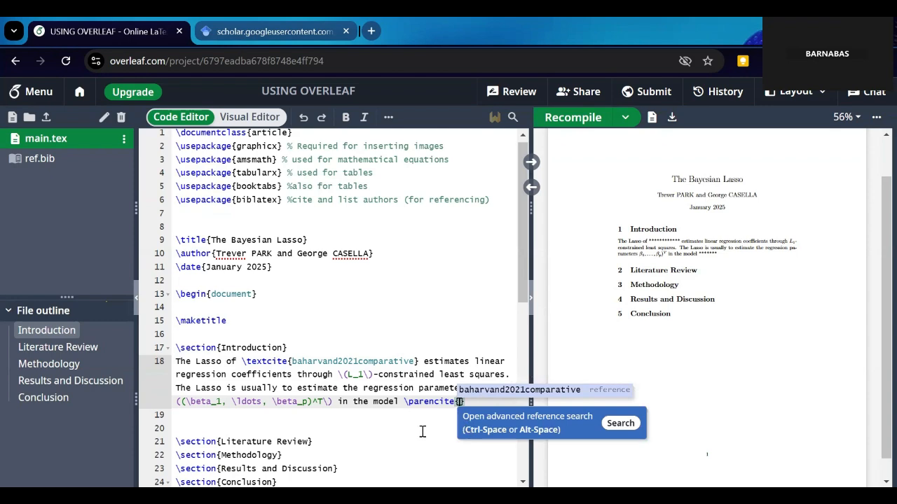
key(Escape)
- Return to the Google Scholar results and copy the BibTeX entry of "The visualization, unbiased estimation and interpretation of distributional regression models"
click(275, 30)
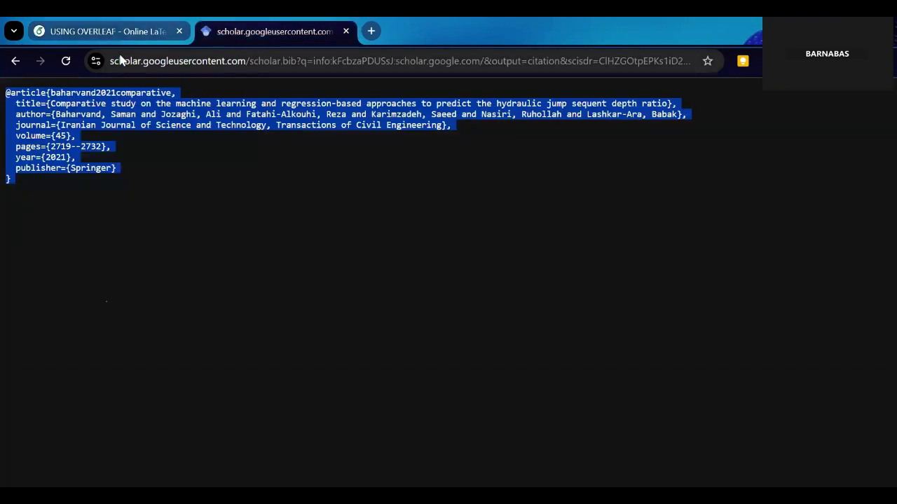
click(16, 61)
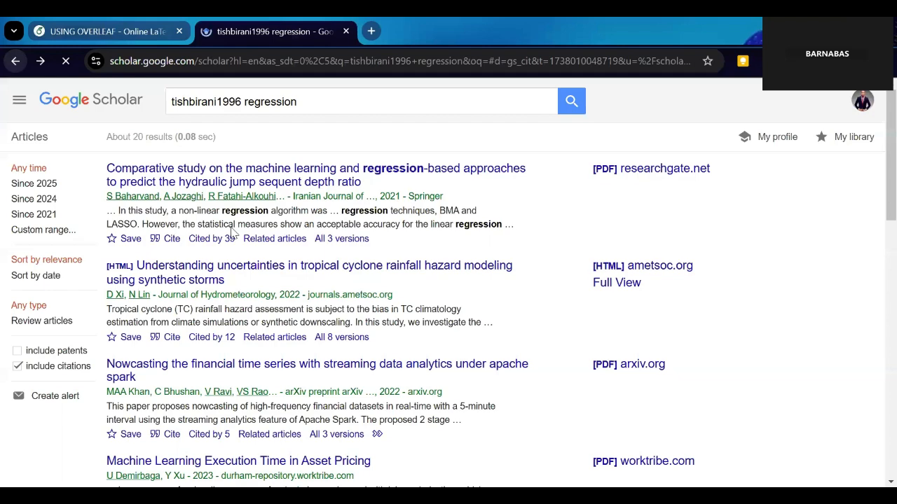
click(137, 237)
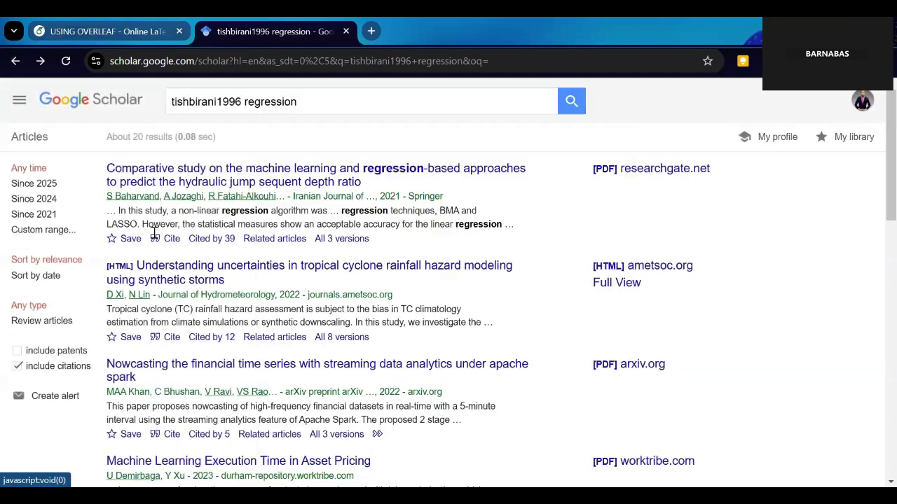
scroll(141, 229, down, 5)
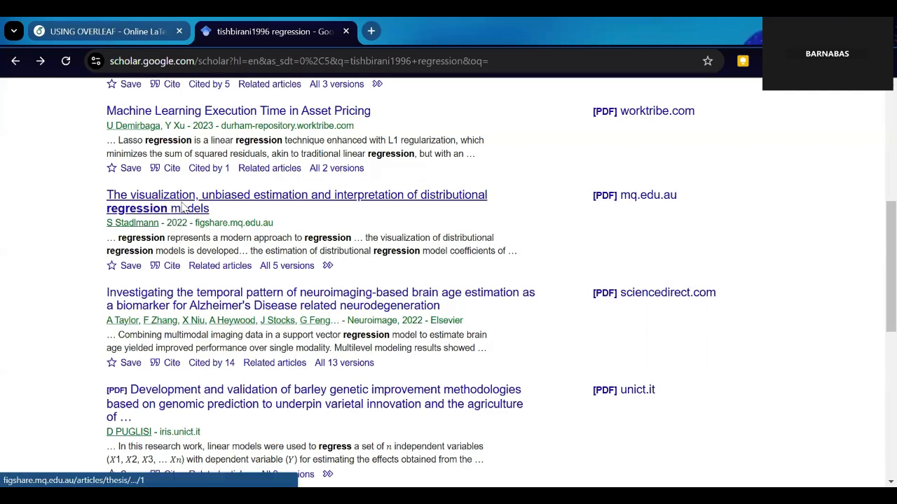
key(ctrl+Tab)
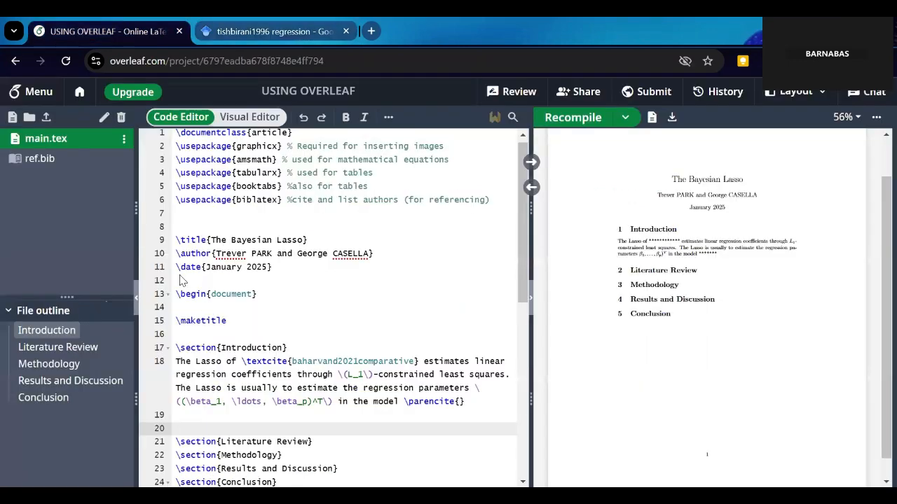
key(ctrl+Tab)
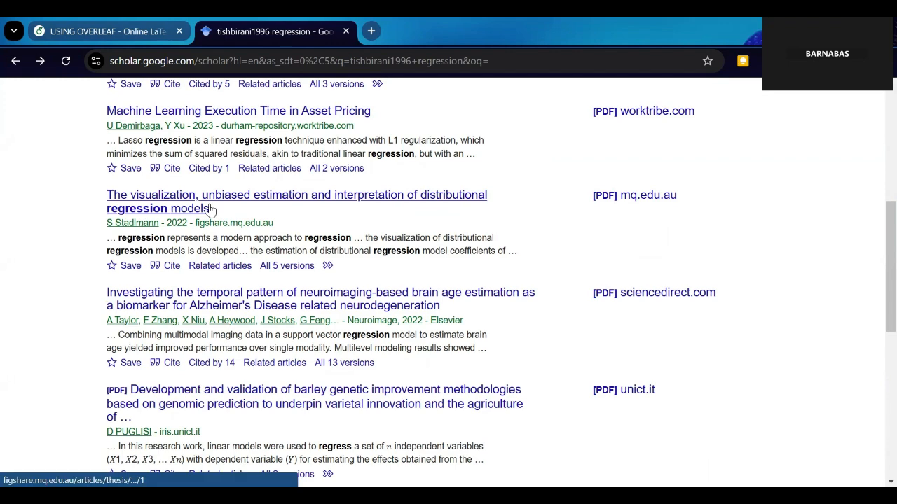
click(171, 266)
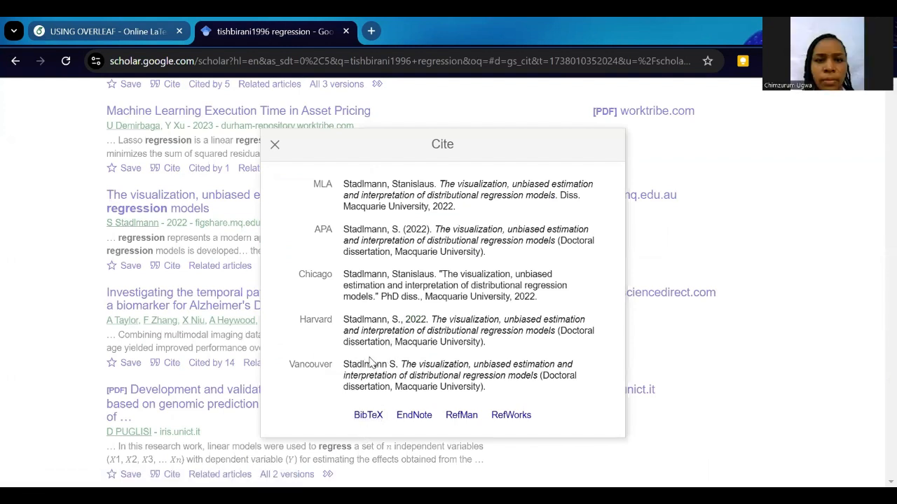
click(369, 414)
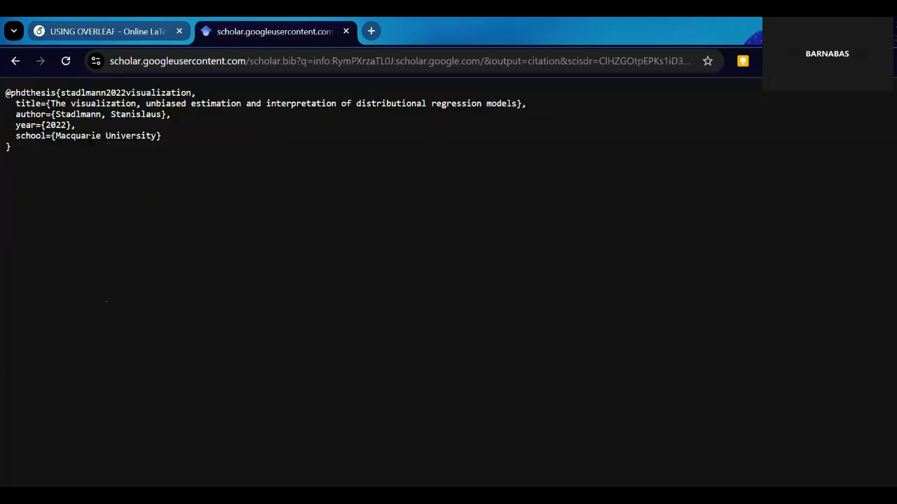
key(ctrl+a)
key(ctrl+c)
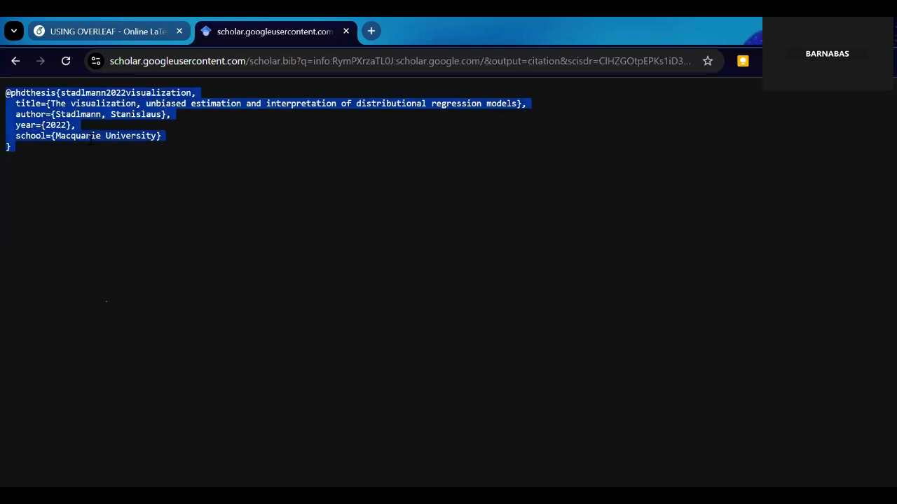
- Switch back to the Overleaf project, paste the thesis entry below the first one in ref.bib, and add two new lines after it
click(63, 25)
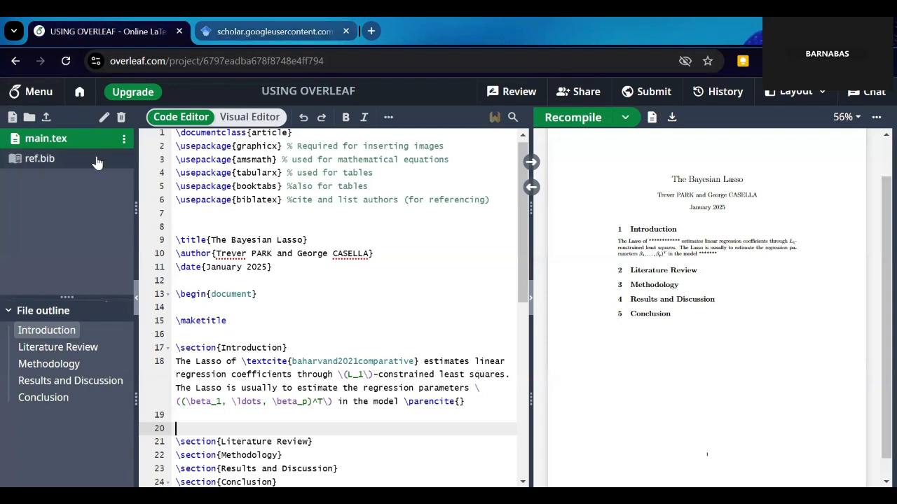
click(45, 159)
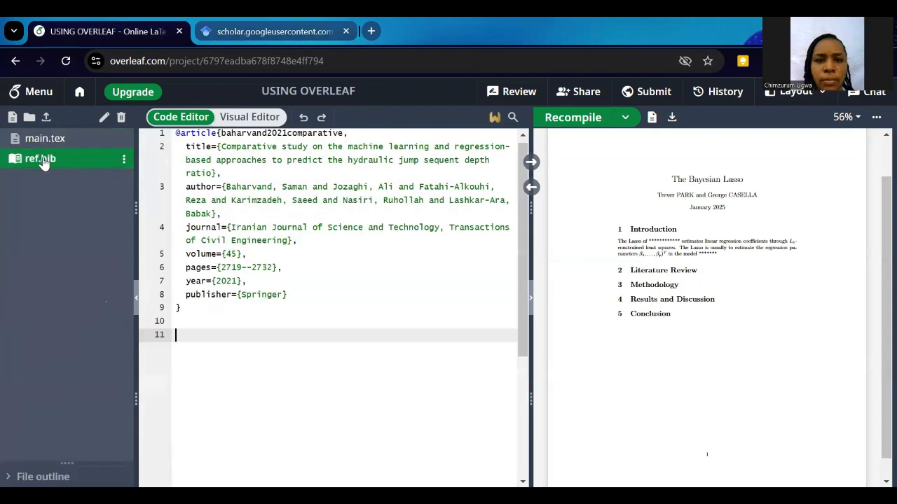
click(194, 335)
key(ctrl+v)
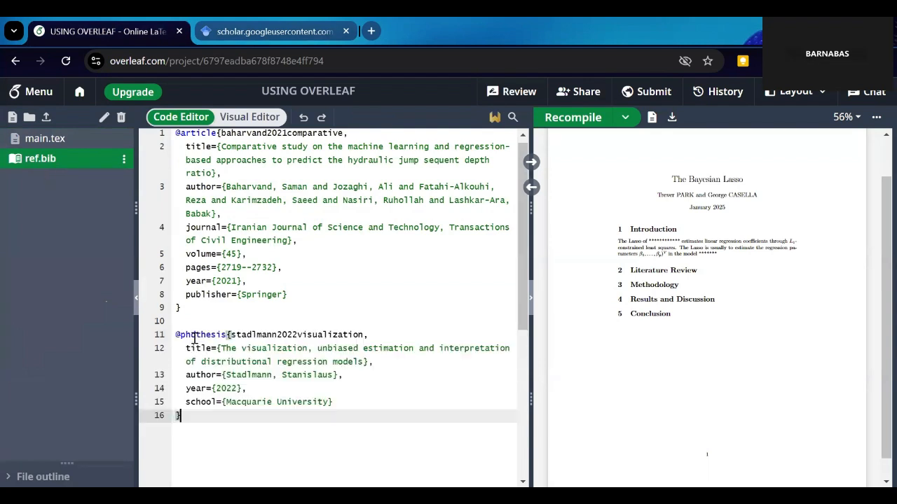
key(Return)
key(Return)
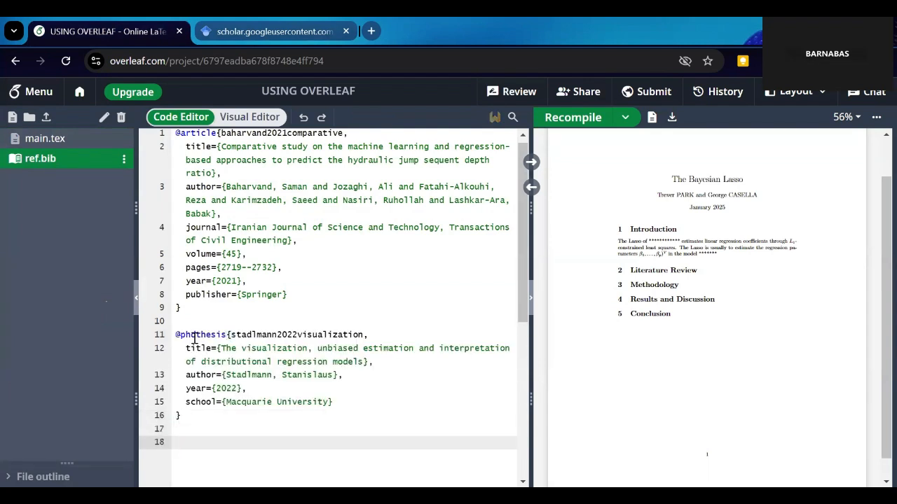
- In main.tex, fill the empty \parencite{} with the key of the 2022 visualization thesis and recompile the document
click(32, 139)
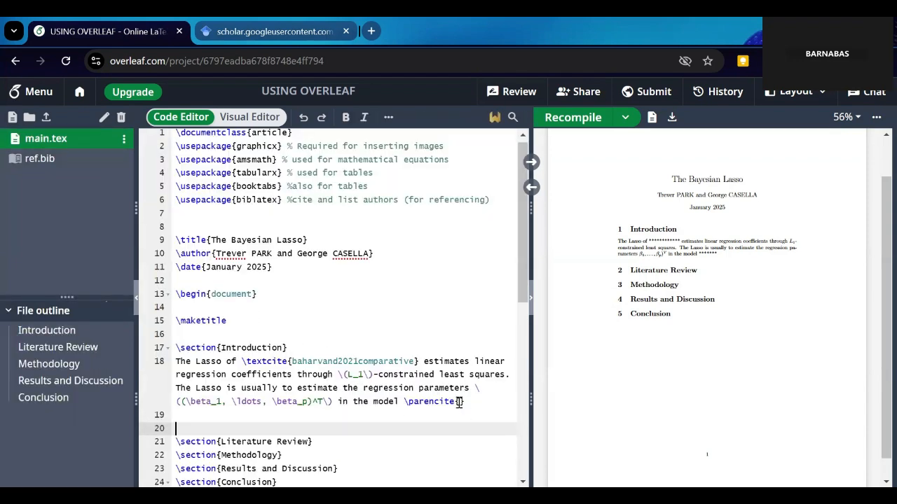
click(456, 401)
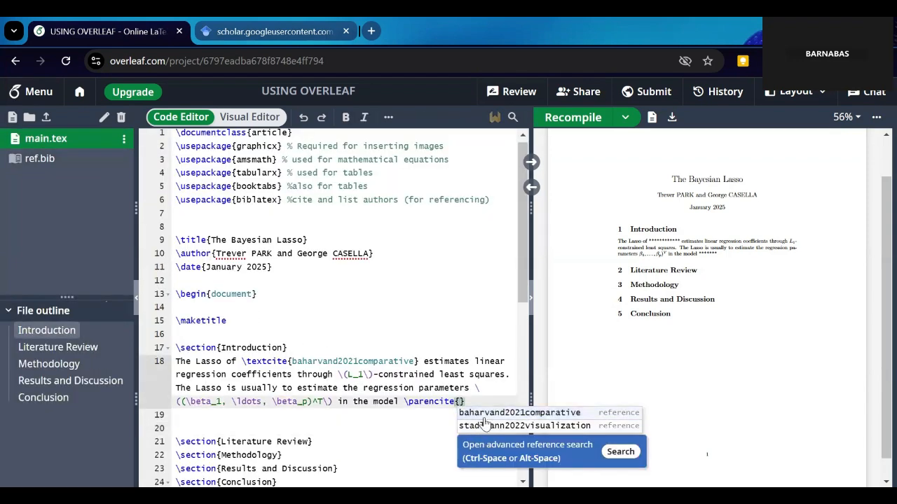
click(520, 426)
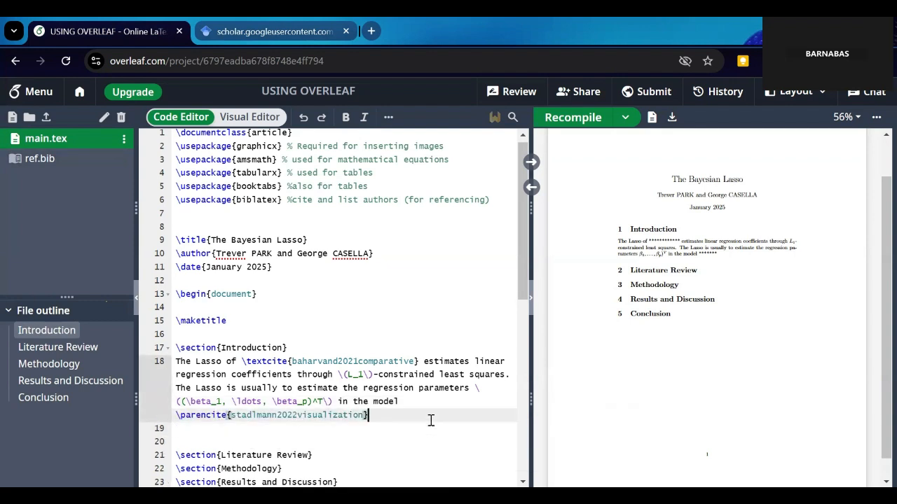
key(ctrl+s)
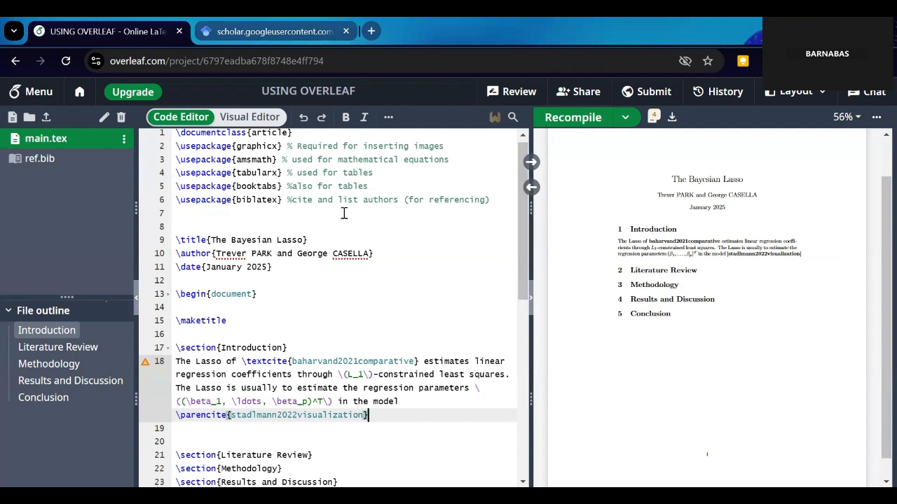
- Add the option [style= apa] to the biblatex \usepackage line and recompile the document
click(232, 200)
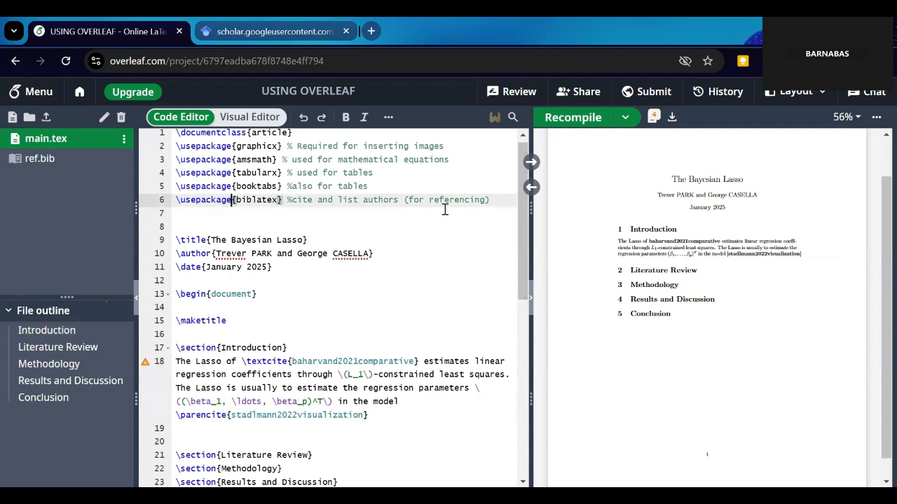
text([style)
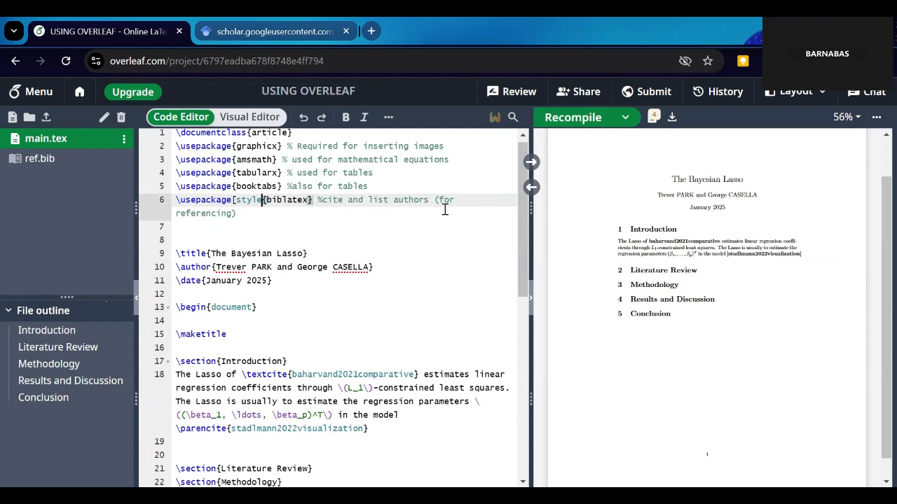
text(= apa])
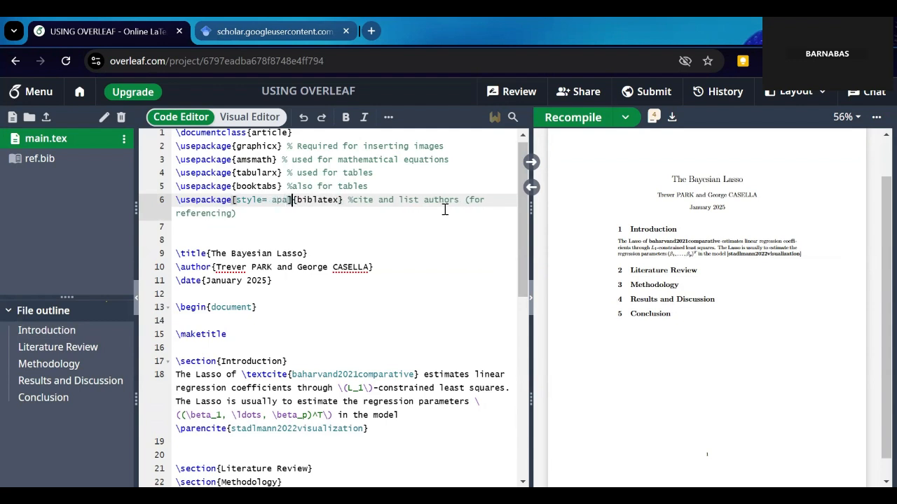
key(ctrl+s)
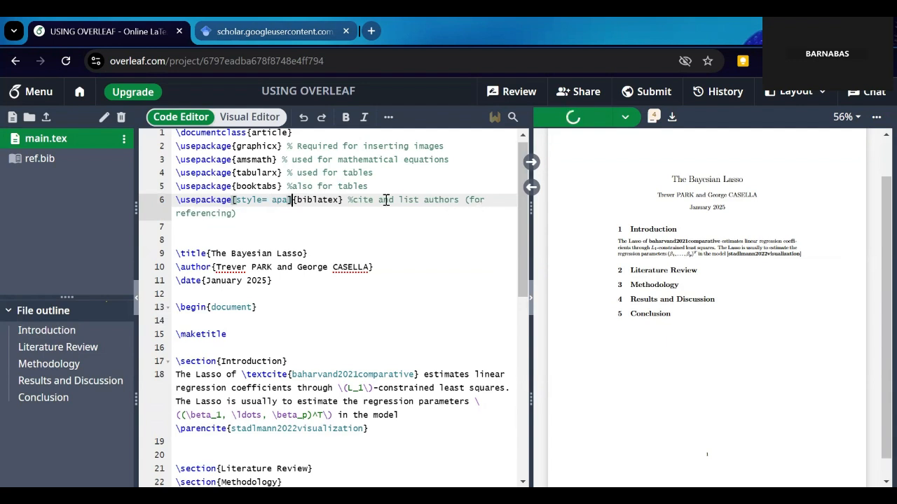
- Add \bibliography{ref} on a new line below the biblatex \usepackage line in main.tex and recompile the document
click(274, 215)
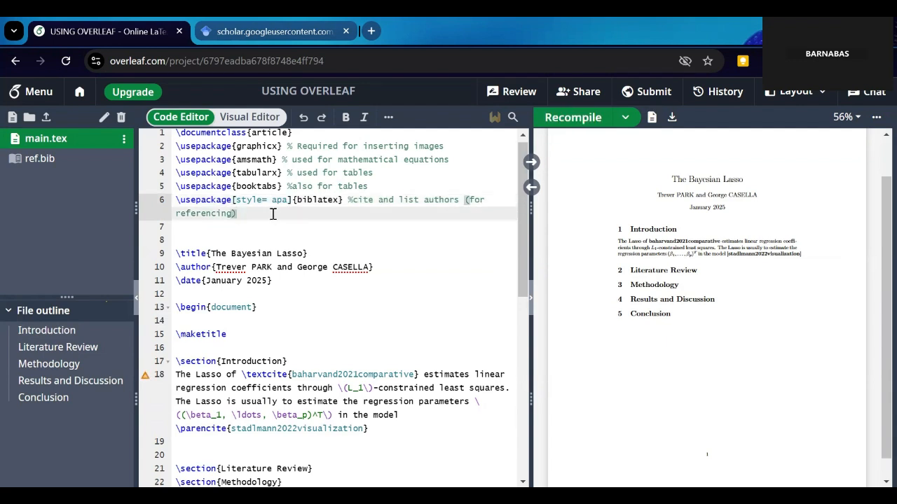
key(Return)
text(\)
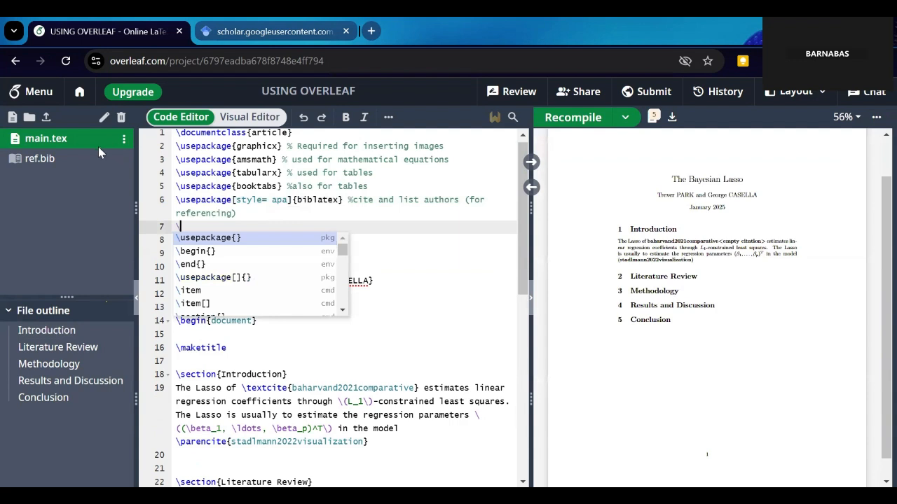
key(Escape)
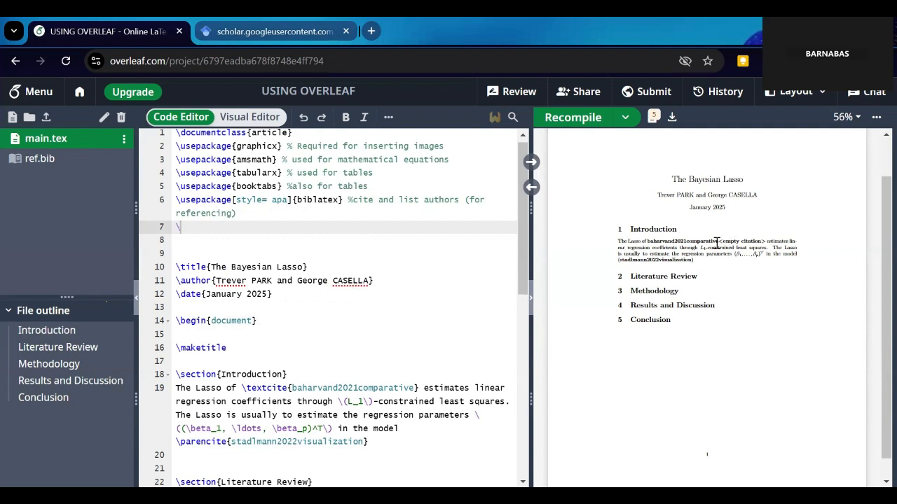
mouse_move(714, 241)
mouse_down()
mouse_move(763, 242)
mouse_move(696, 253)
mouse_move(731, 241)
mouse_move(722, 243)
mouse_up()
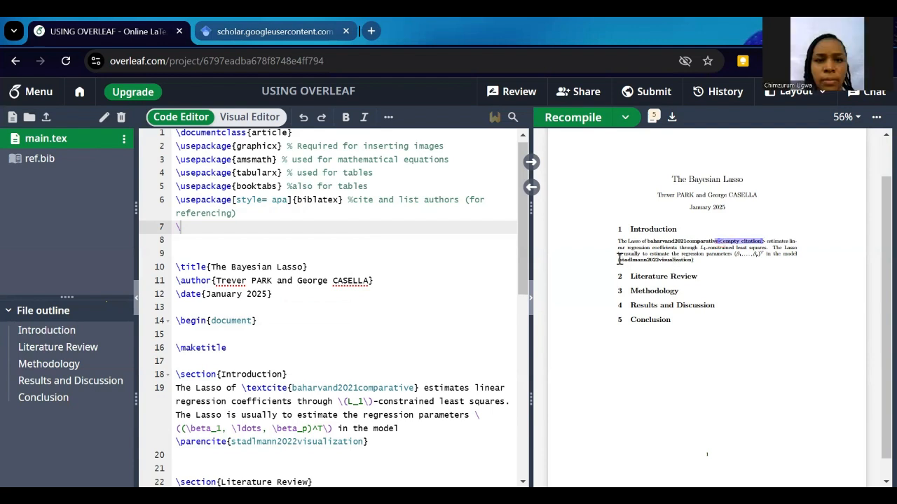
drag(620, 259, 692, 267)
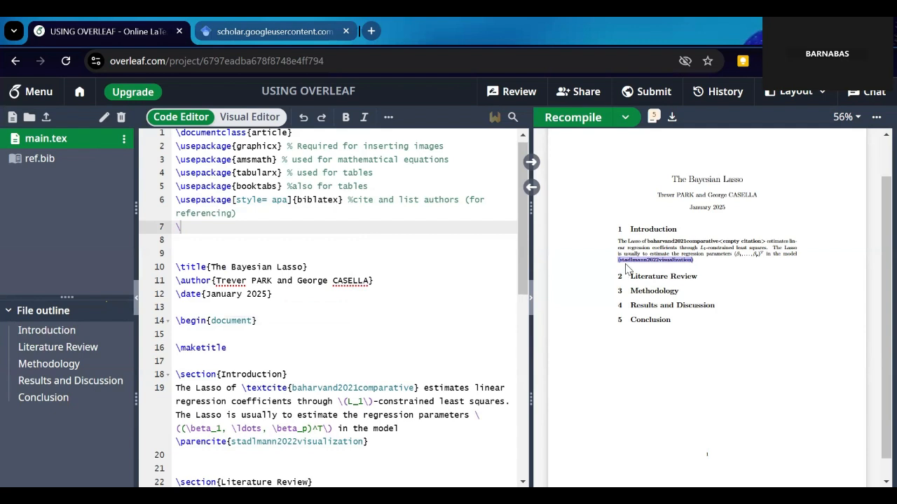
click(283, 237)
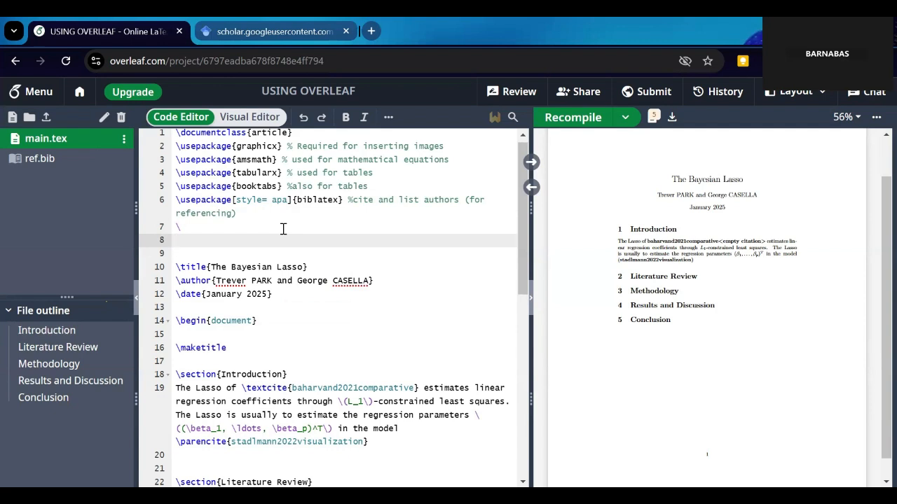
click(232, 226)
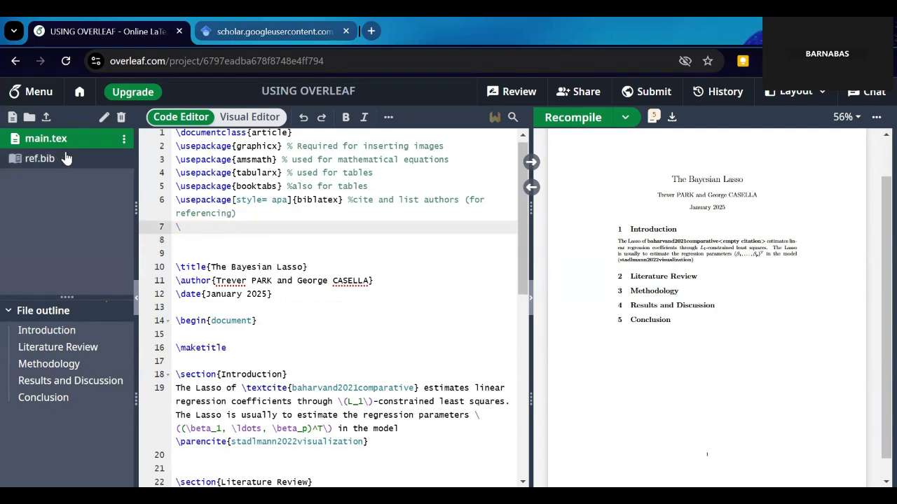
click(17, 160)
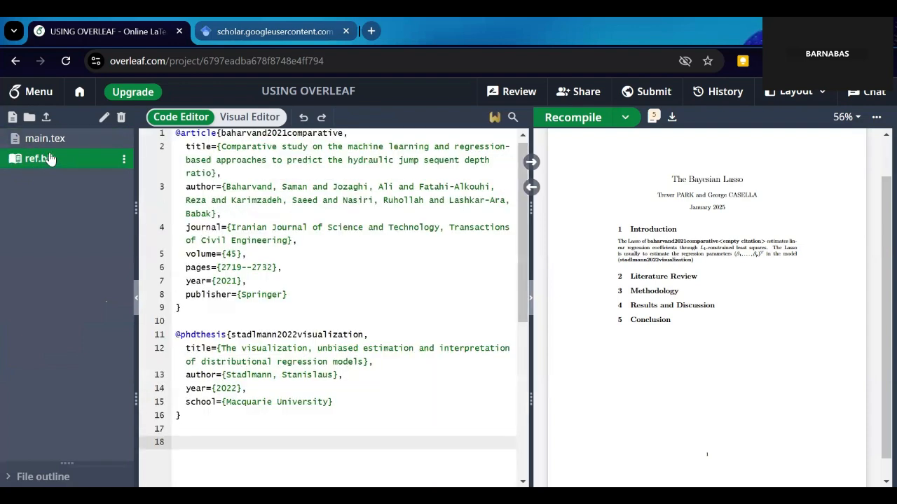
click(45, 139)
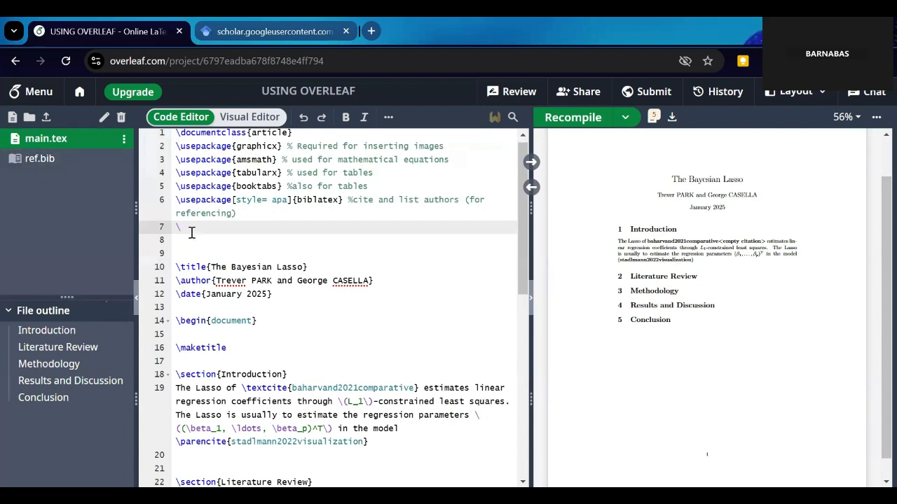
text(bibliogr)
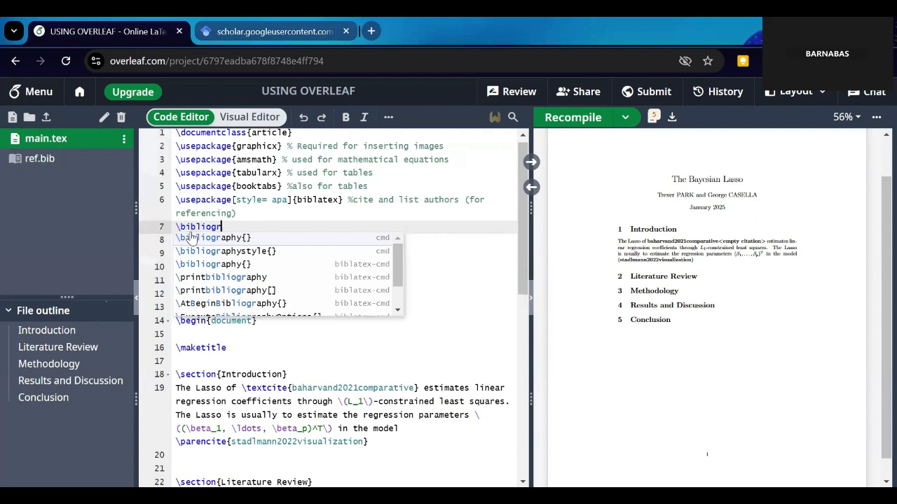
key(Return)
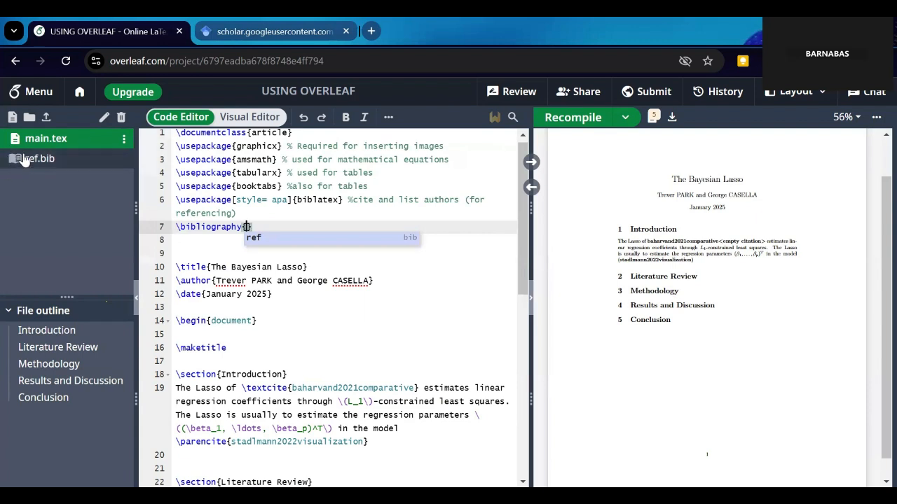
click(261, 241)
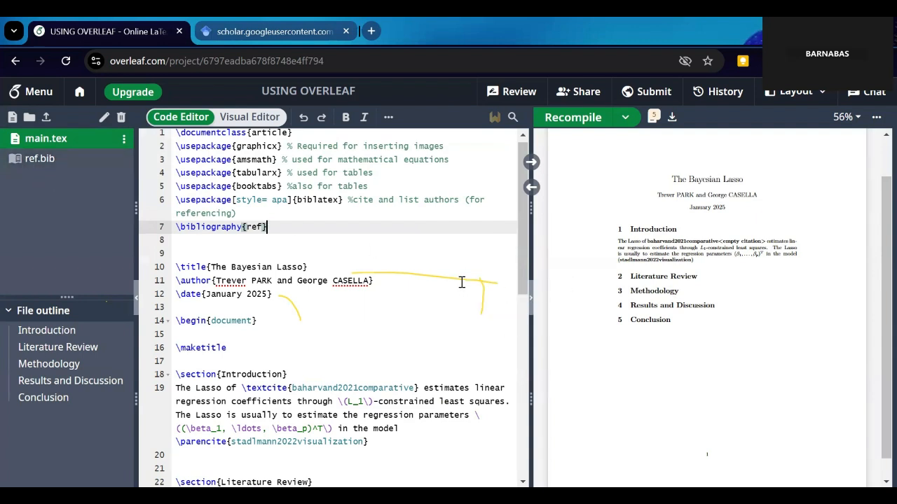
key(ctrl+s)
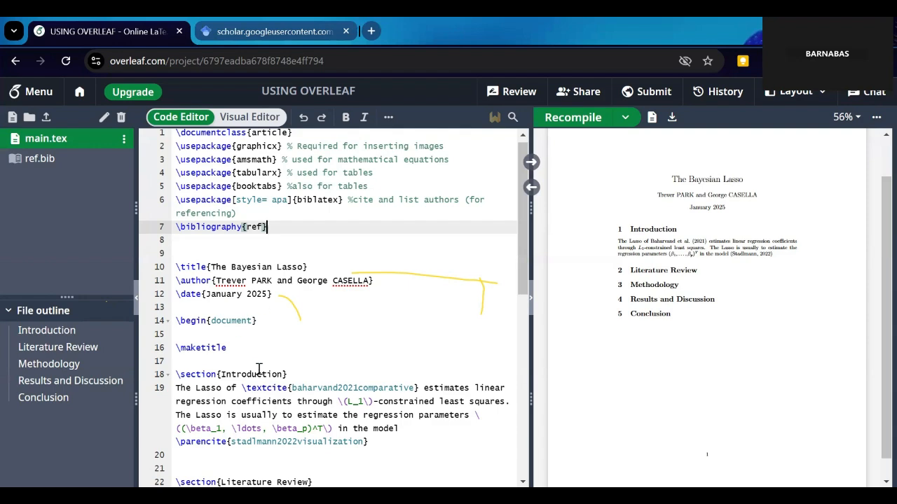
- Start a paragraph under the Literature Review section: "The Bayesian Lasso is known to have a structure form where y is the"
scroll(257, 366, down, 3)
click(324, 345)
key(Return)
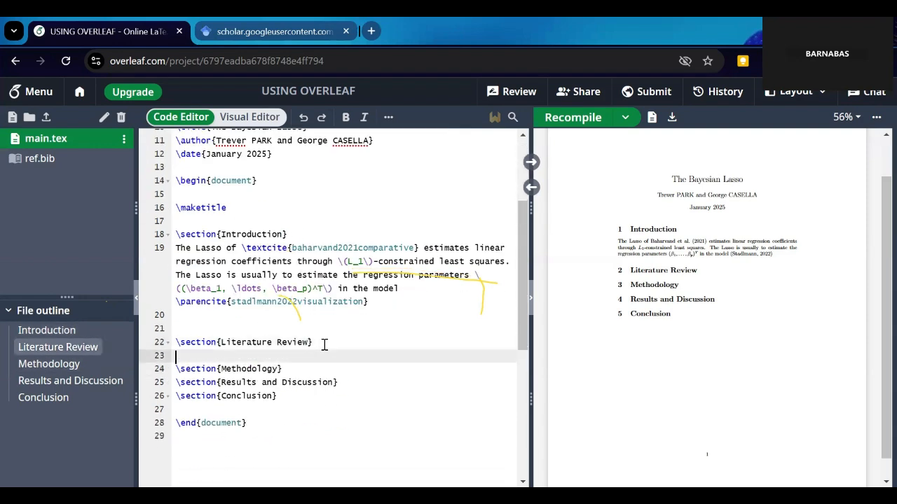
text(The Baye)
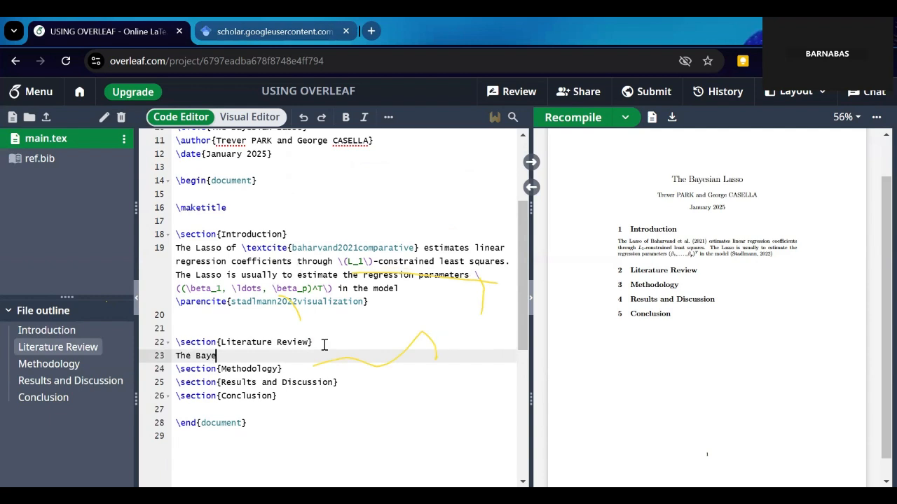
text(sian Lasso is known to have astructu)
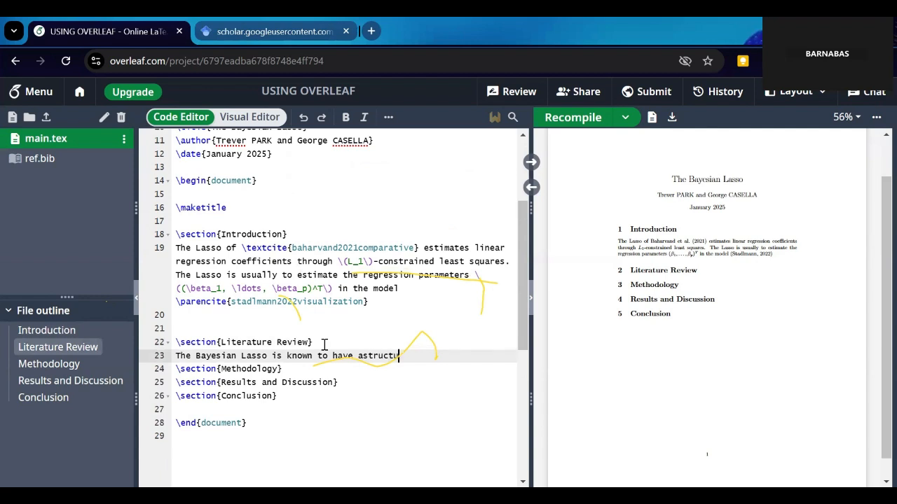
key(BackSpace)
key(BackSpace)
key(BackSpace)
key(BackSpace)
key(BackSpace)
key(BackSpace)
key(BackSpace)
text(structure form where y is the )
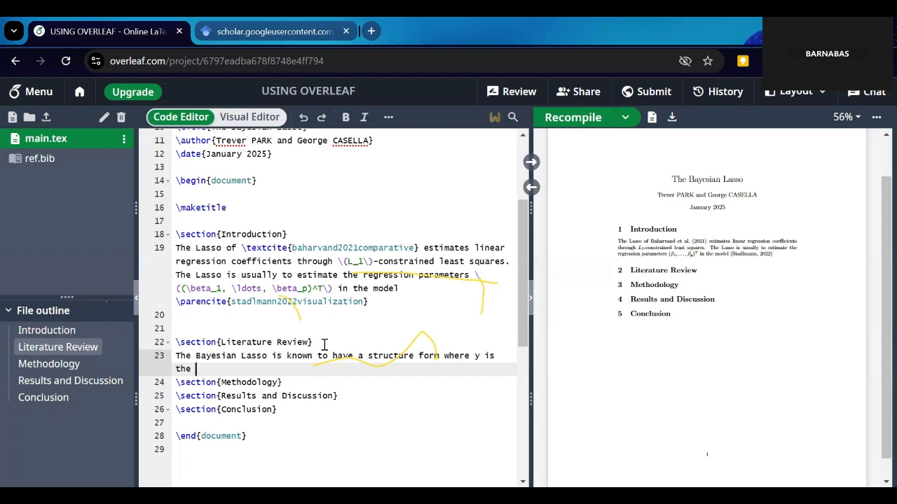
- Continue the Literature Review sentence with "\(n\times 1\) vector of responses, \(\mu\)"
text(\(n)
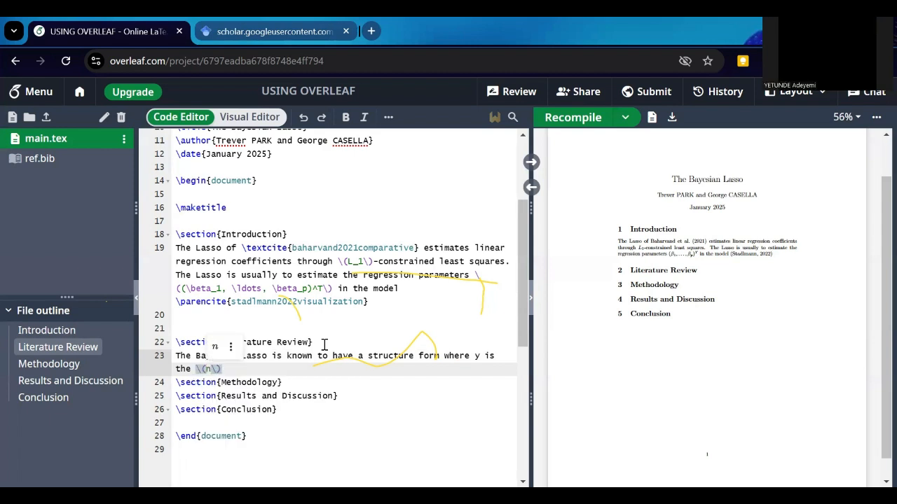
text(\times)
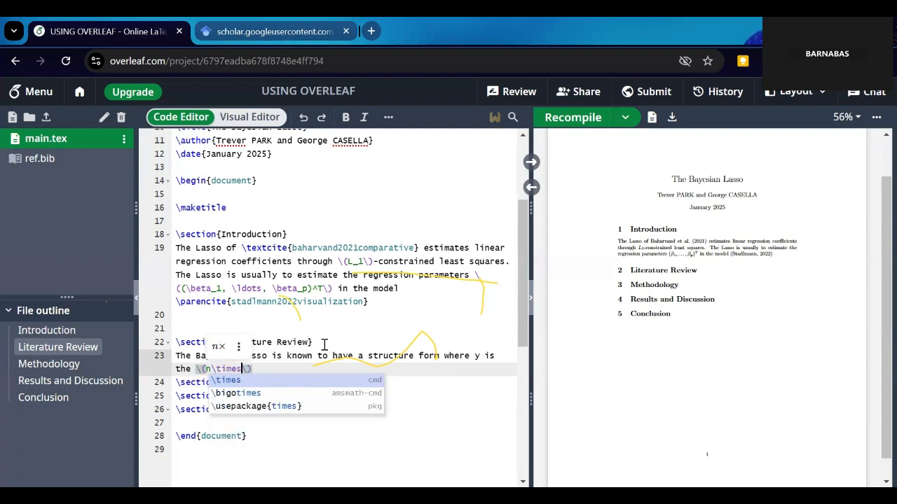
text( 1)
key(End)
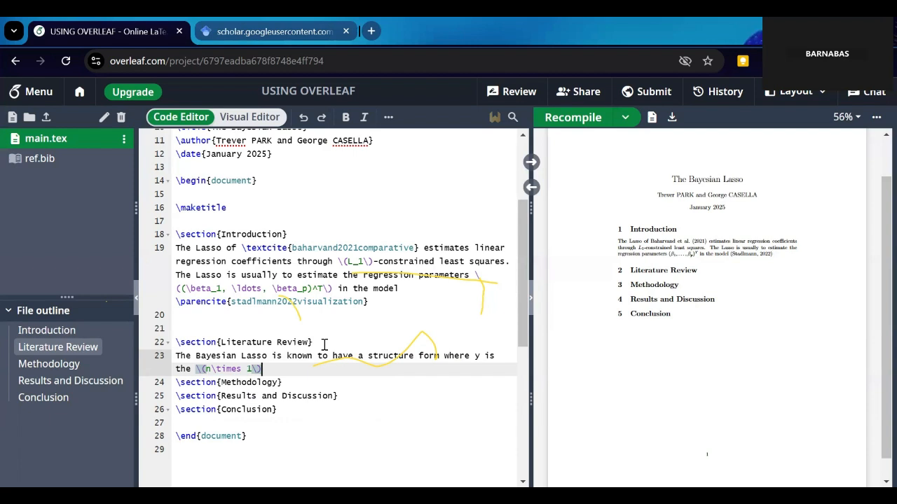
text(ve)
key(BackSpace)
key(BackSpace)
text(vectore)
key(BackSpace)
text(of resp)
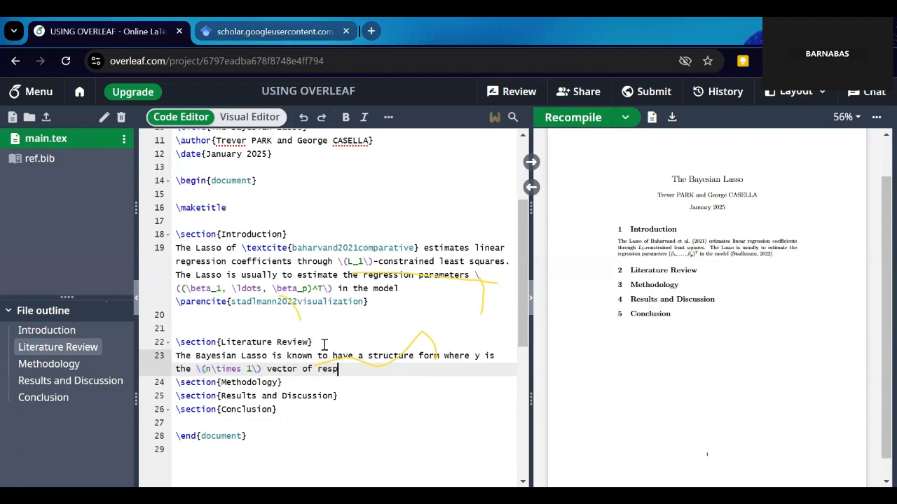
text(onses, \(\mu\)
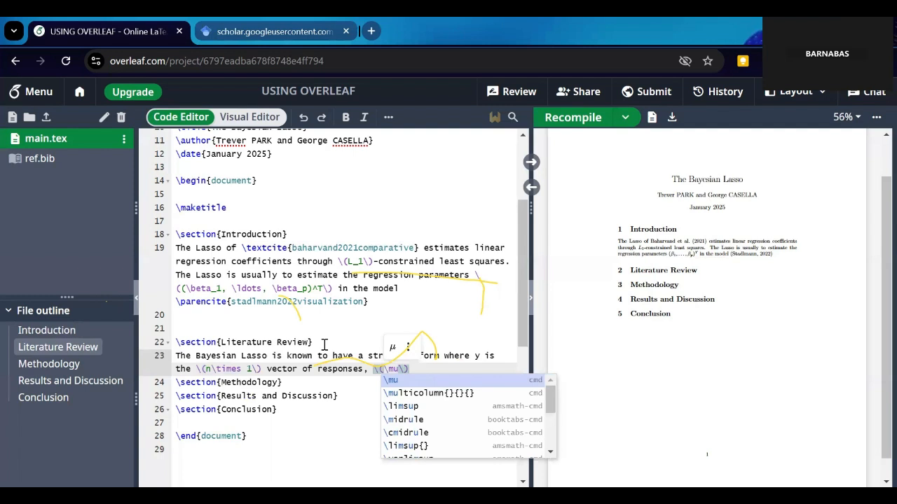
- Extend the sentence after the \mu expression with "is the overall mean, X is the \(\n\times 1\) vector of independent and"
key(Right)
key(Right)
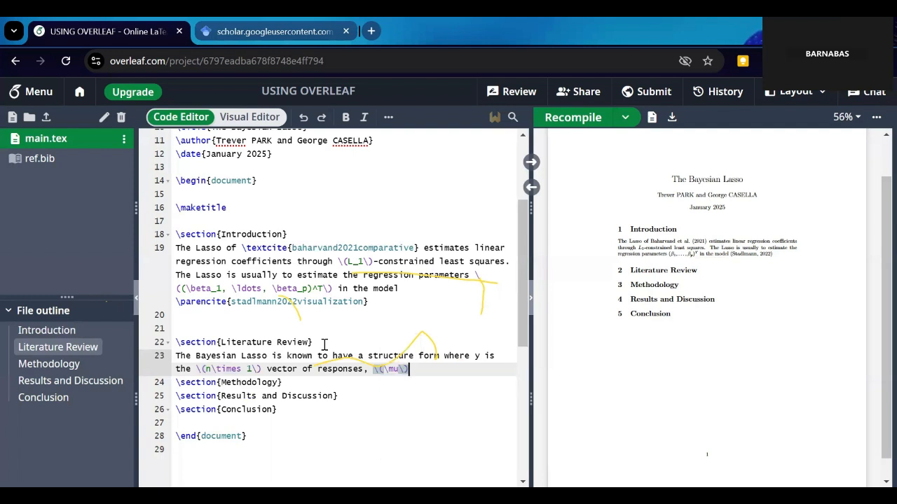
text(is the overall)
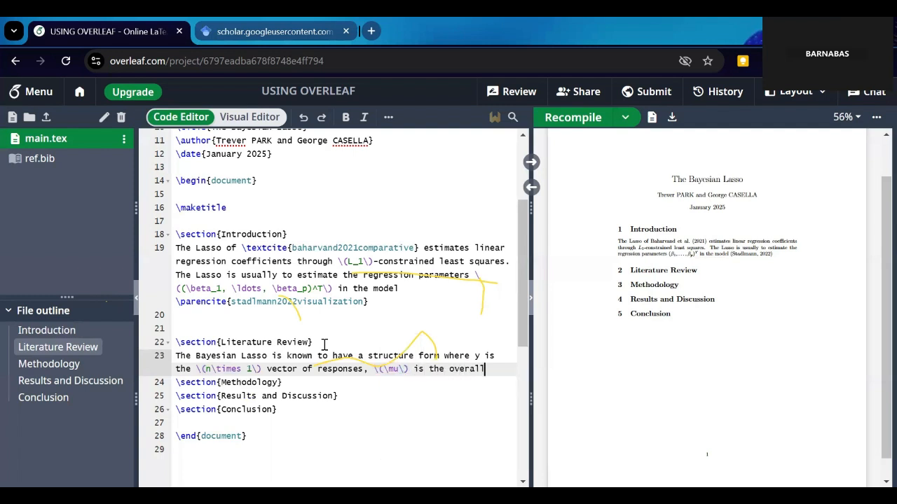
text( mean, X is the \(\)
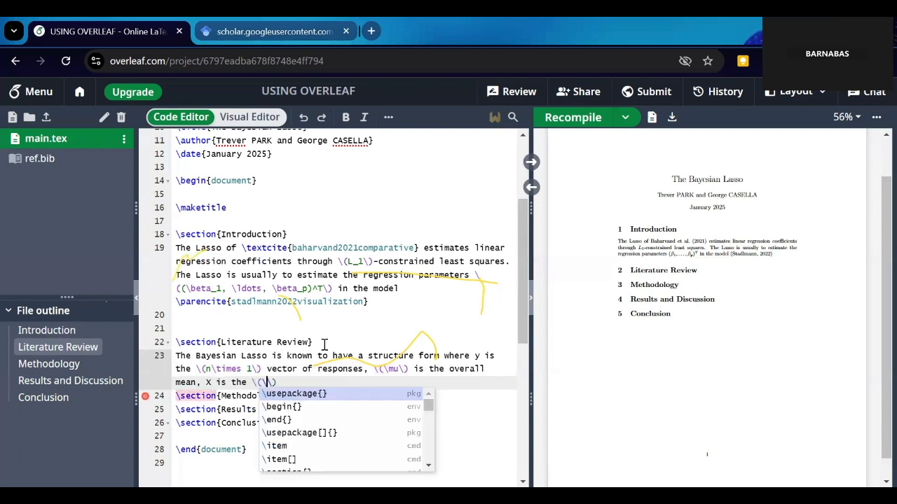
text(n	imes)
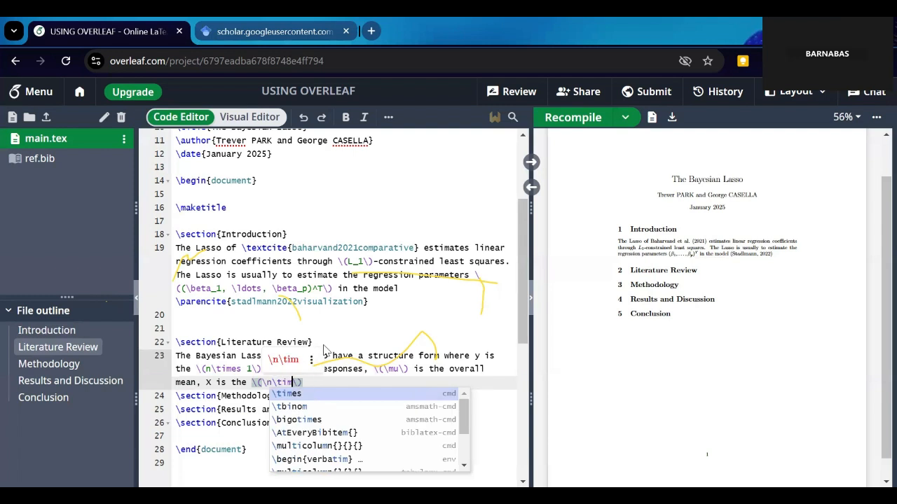
text( 1)
key(Right)
key(Right)
key(Right)
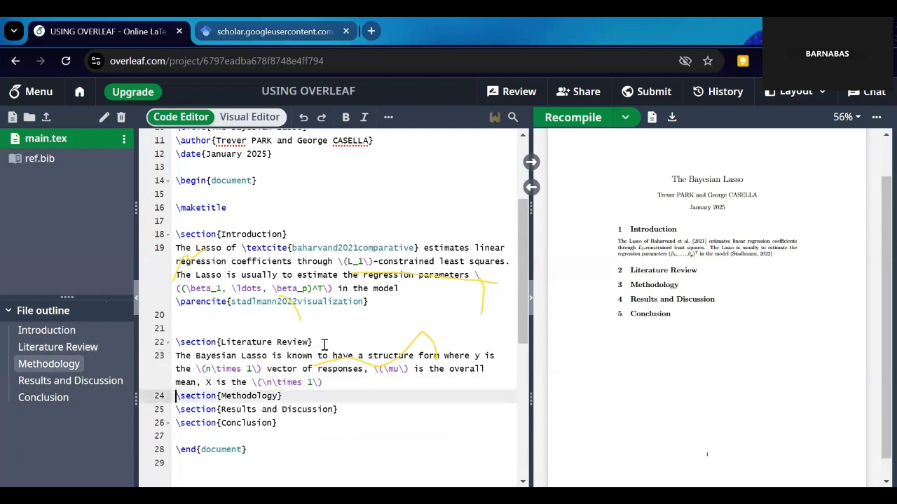
key(Left)
text(vector )
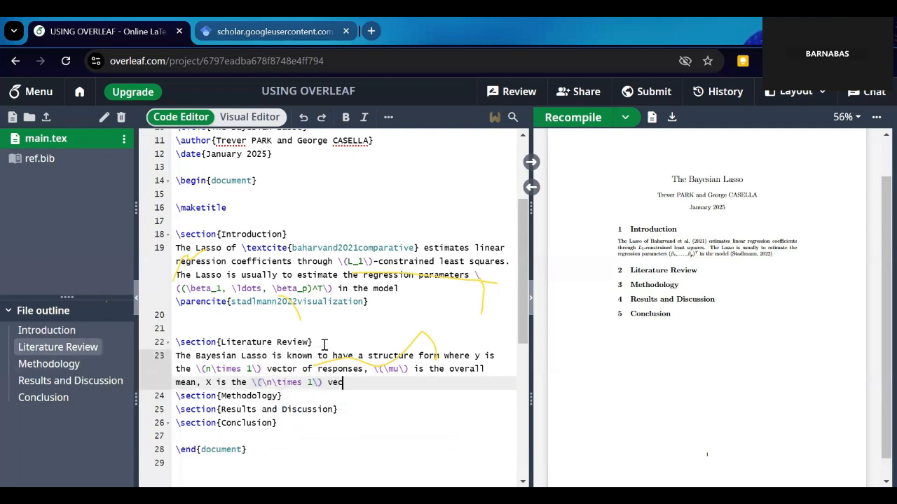
text(of independent and )
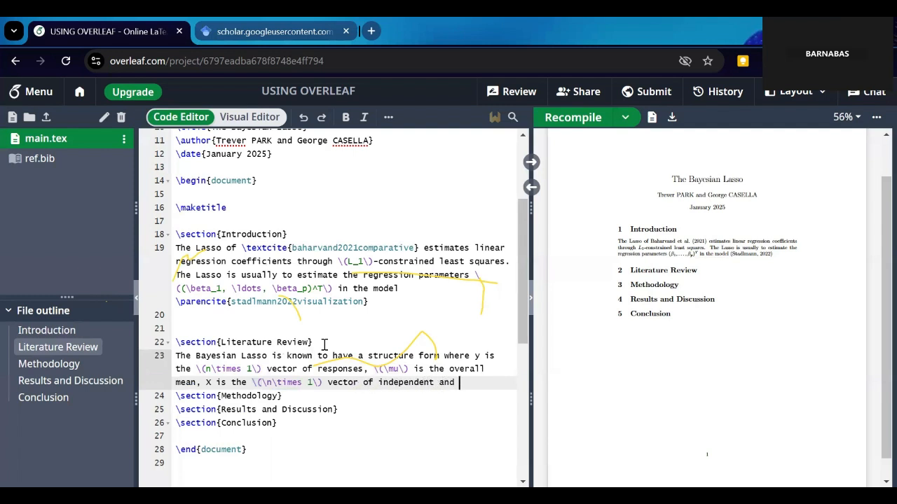
- Append "identically distributed normal errors with mean () unknwon variance \(\sigma^2\)" to the Literature Review sentence
text(identically distrub)
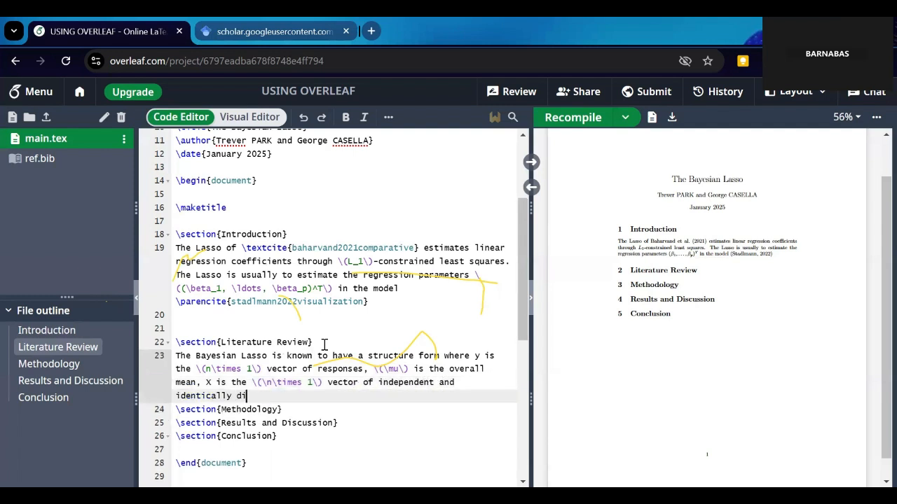
key(BackSpace)
key(BackSpace)
key(BackSpace)
text(ributed normal errors with mean () unknw)
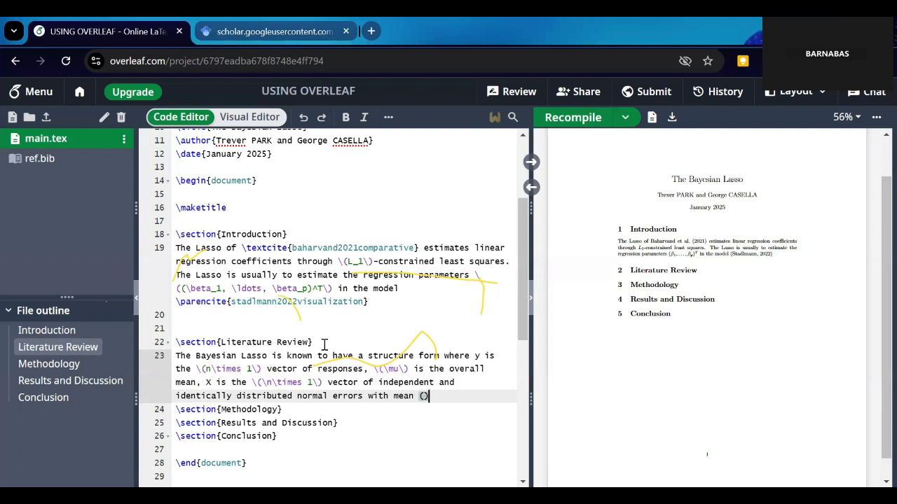
text(on varian)
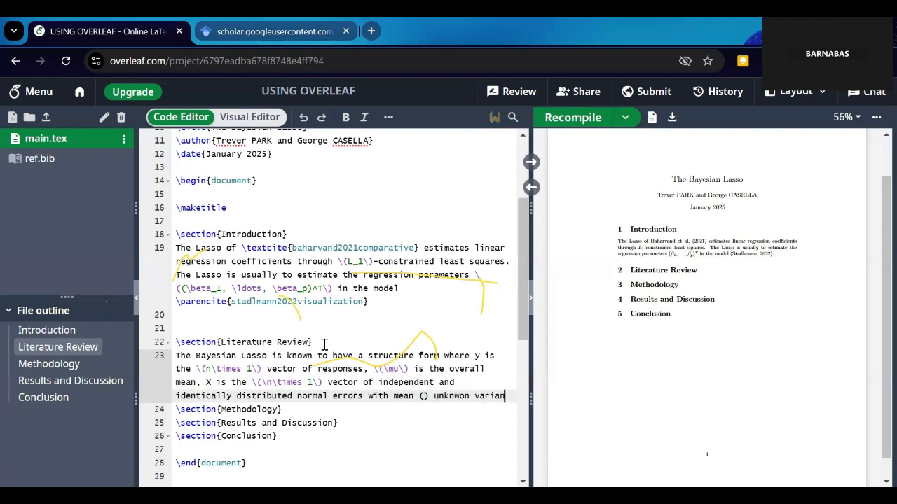
text(ce \()
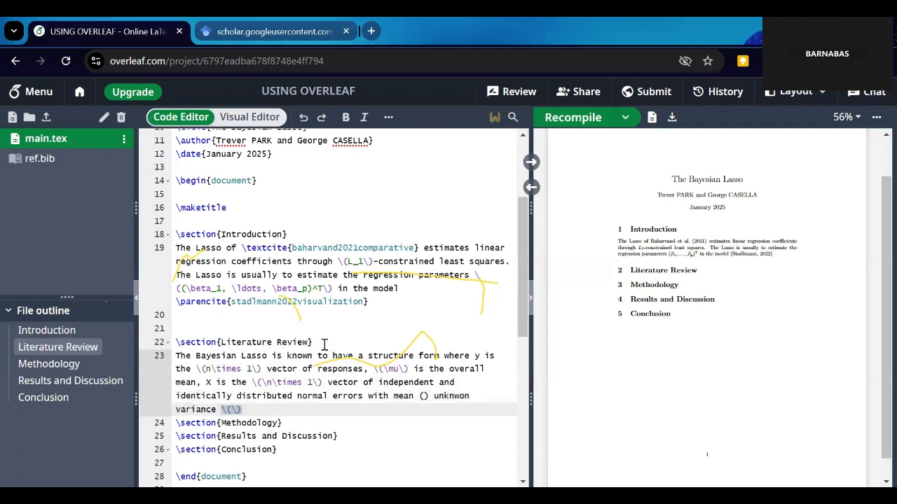
text(\sig)
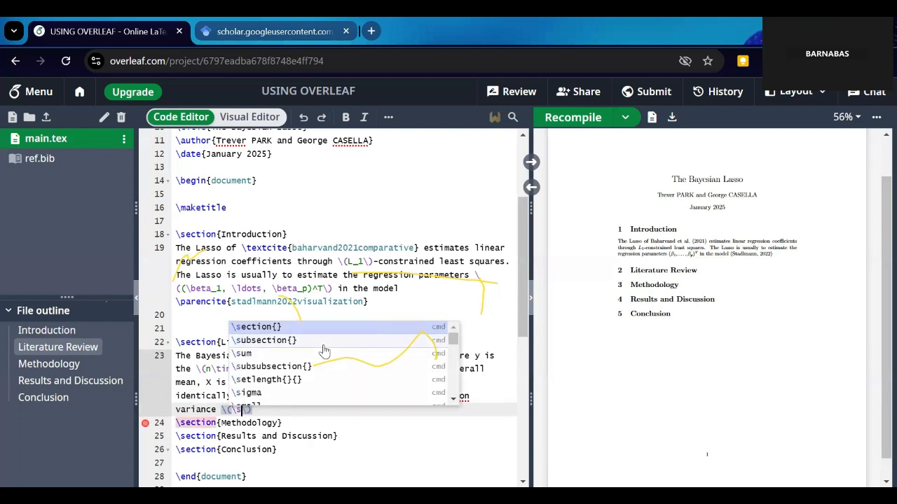
text(ma^2)
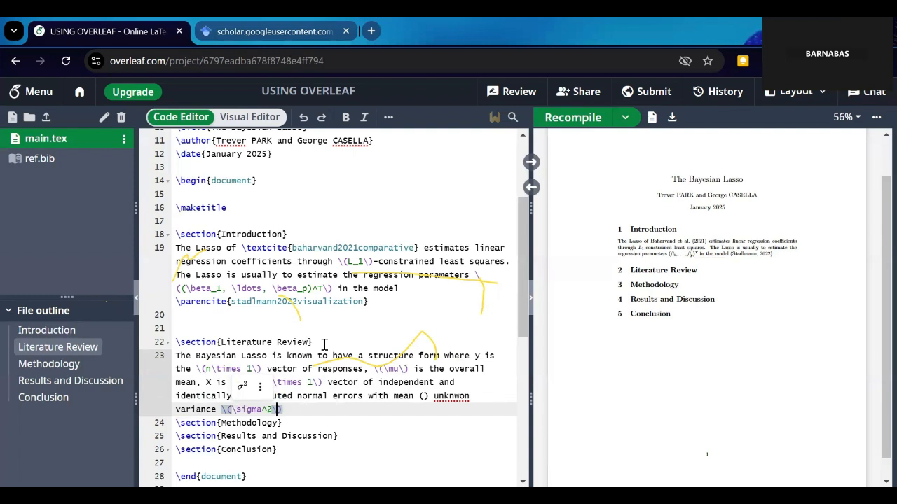
- Add an empty \parencite{} citation after \(\sigma^2\) at the end of the Literature Review paragraph
key(Right)
key(Right)
key(Left)
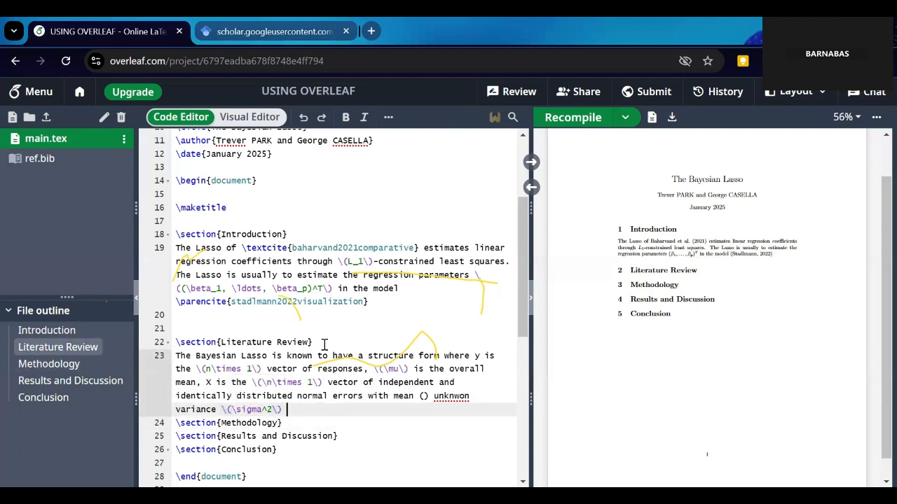
text(.)
key(BackSpace)
text(\parencite)
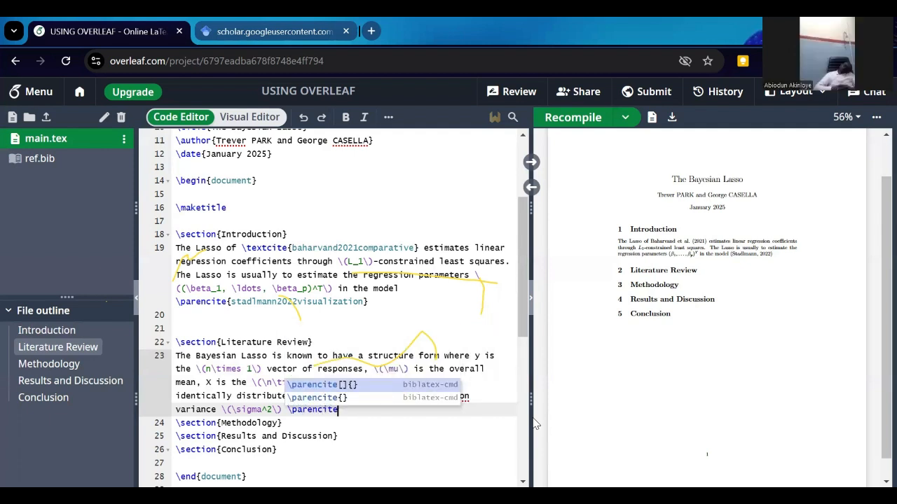
text({)
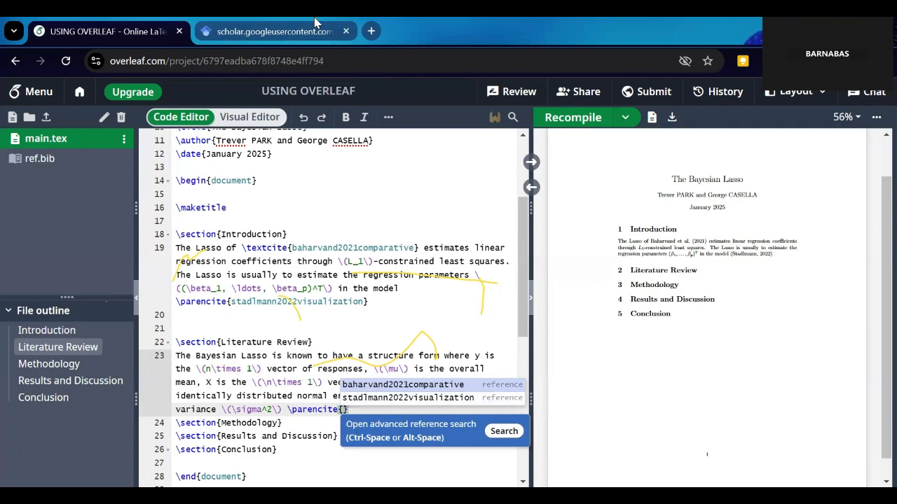
- In the Google Scholar results for "tishbirani1996 regression", open and copy the BibTeX entry of "Churn Prediction and Retention Strategy in the Case of Telecommunication Companies"
click(294, 32)
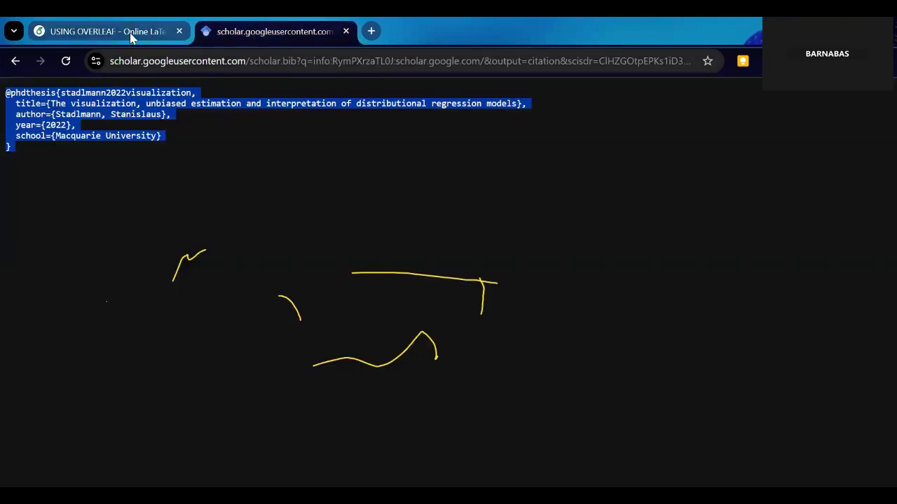
click(15, 61)
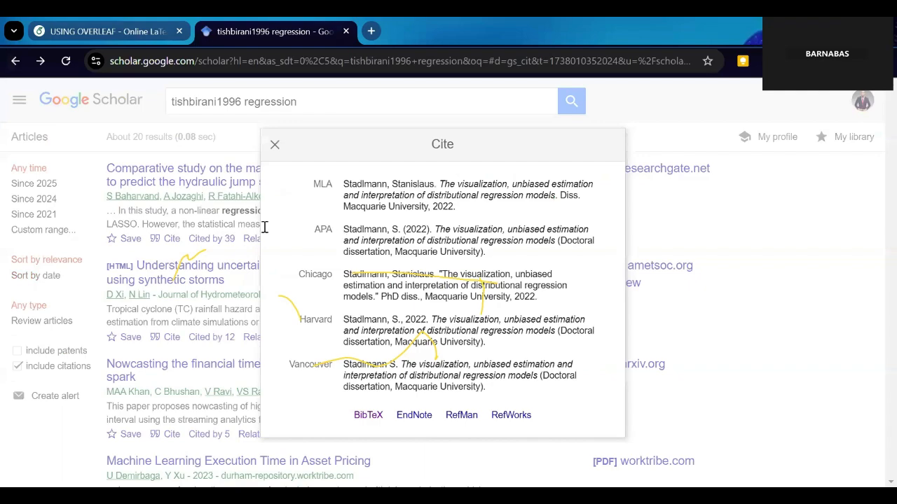
click(259, 257)
scroll(260, 271, down, 5)
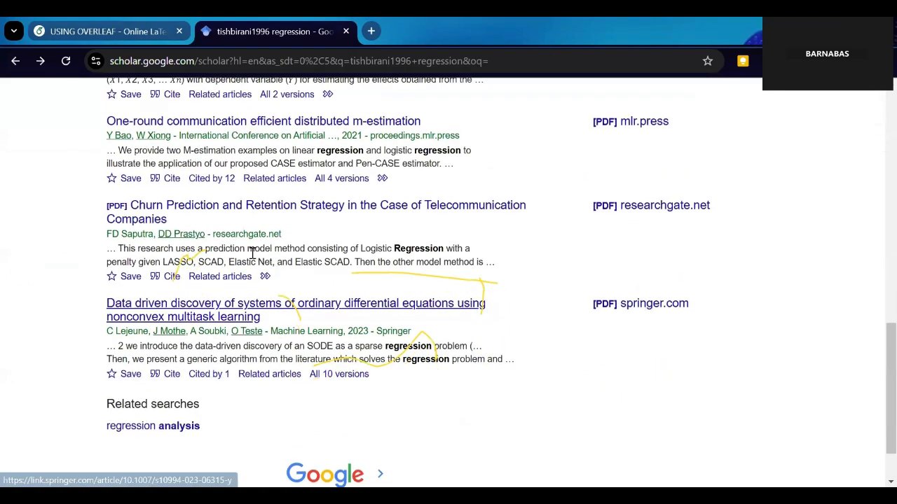
scroll(206, 244, up, 1)
scroll(206, 244, up, 2)
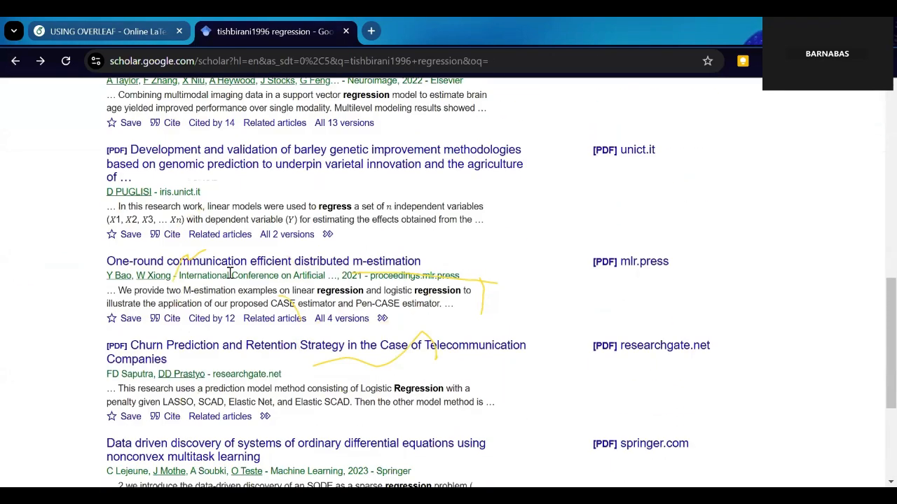
scroll(207, 277, down, 1)
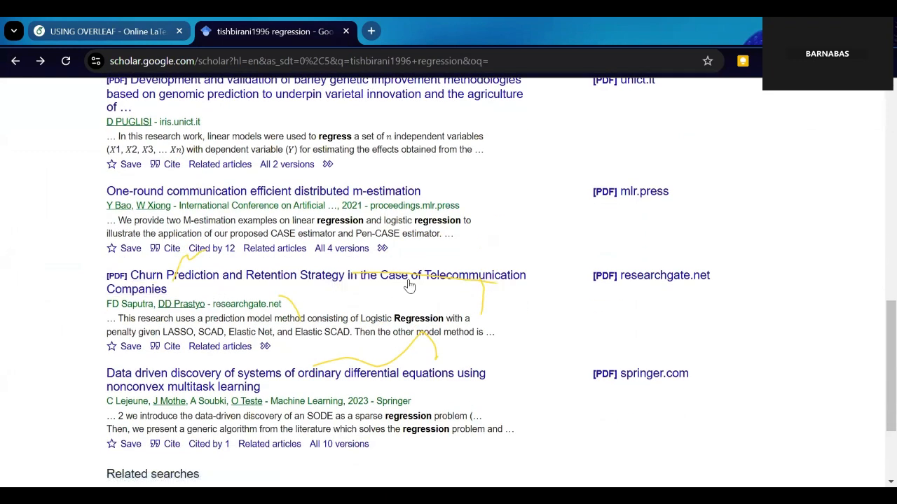
click(93, 30)
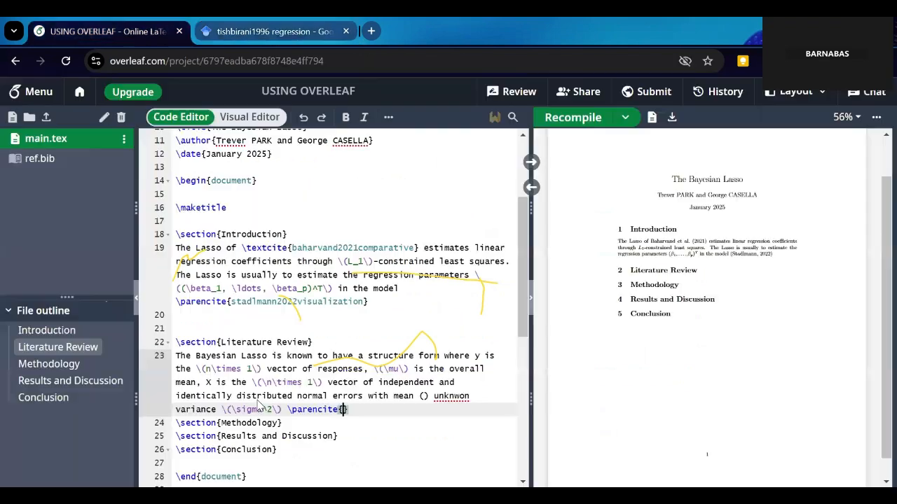
click(242, 25)
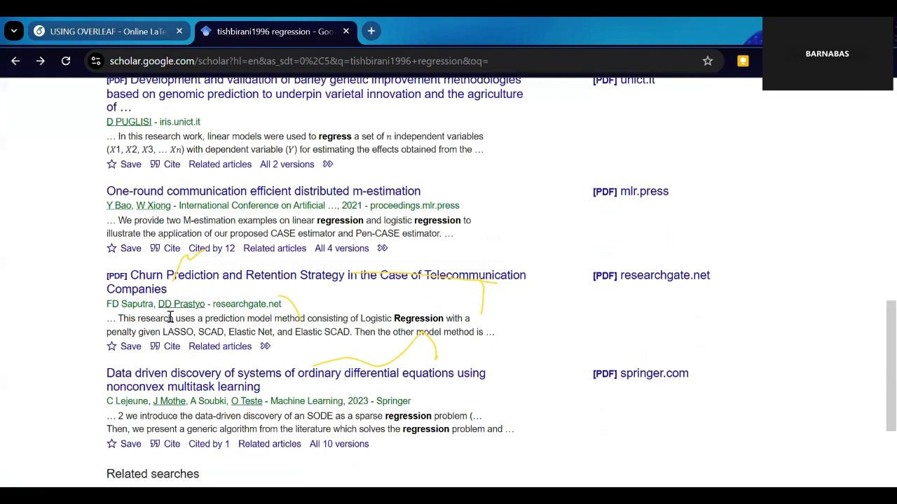
click(172, 350)
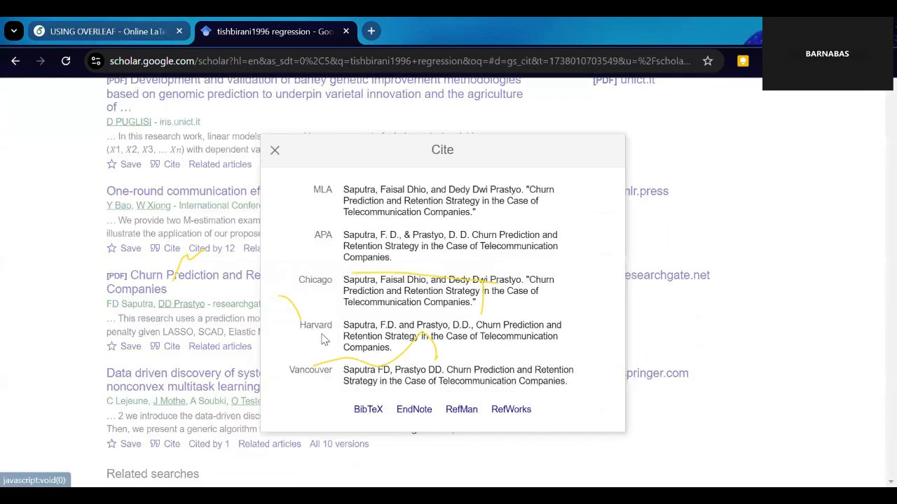
click(367, 412)
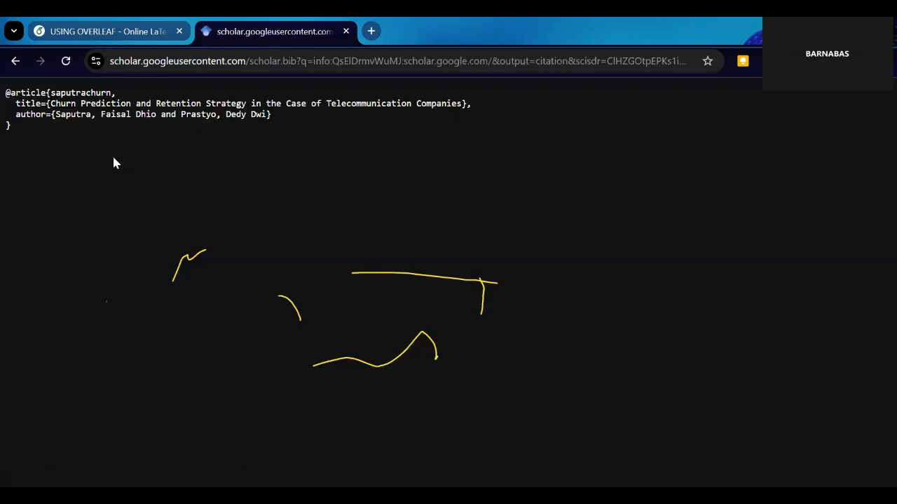
key(ctrl+a)
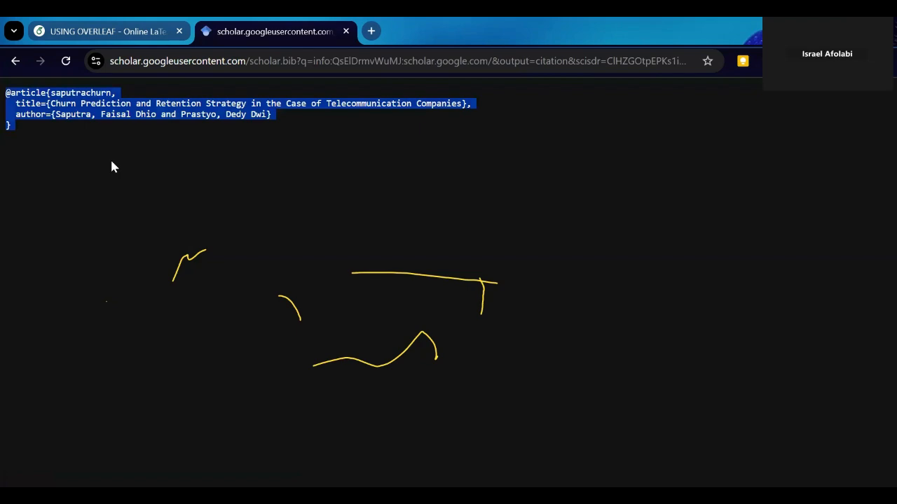
- Switch back to Overleaf and paste the copied BibTeX entry at the end of ref.bib, with two line breaks after it
click(91, 32)
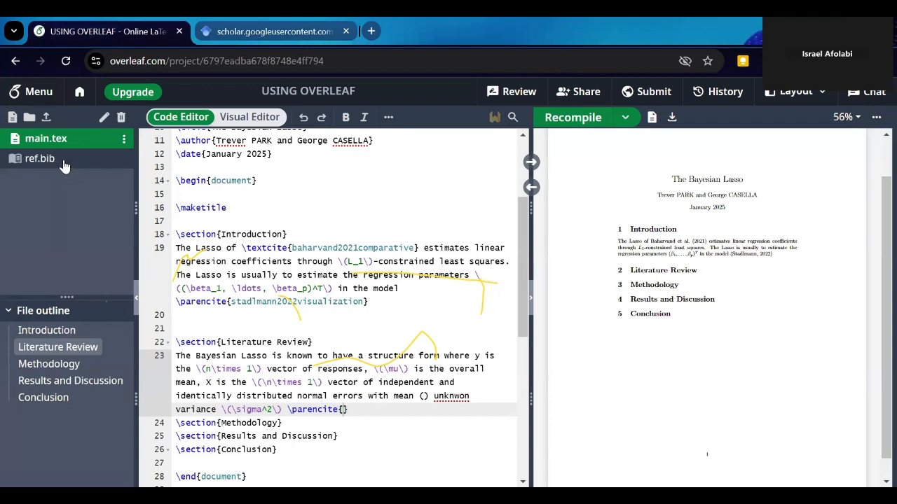
click(61, 160)
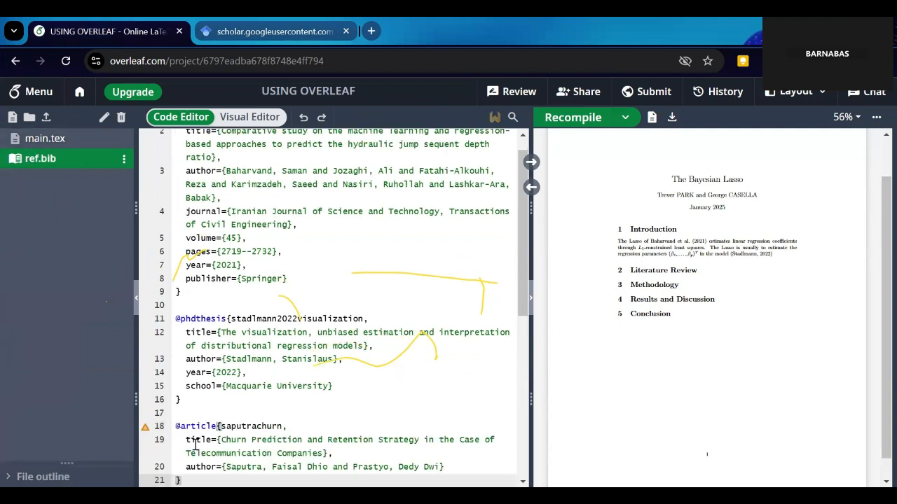
scroll(195, 420, down, 3)
key(Return)
key(Return)
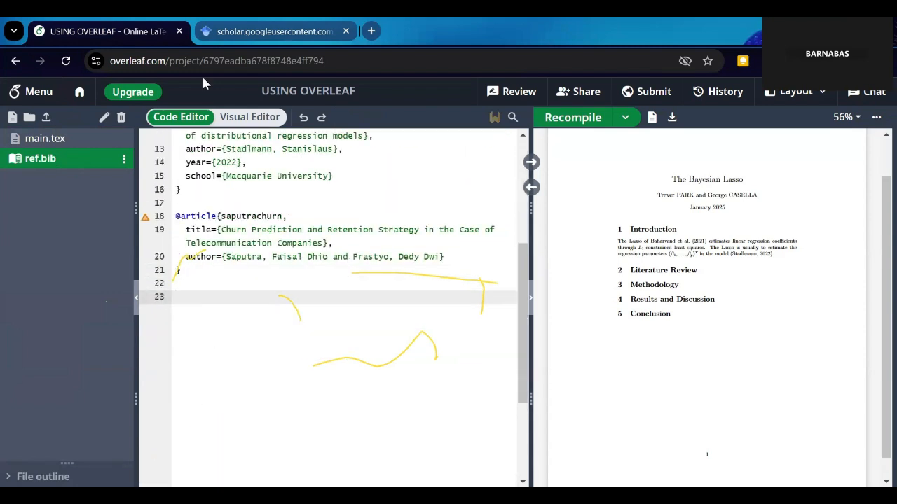
- Fill the empty \parencite{} in the Literature Review of main.tex with the reference key saputrachurn
scroll(280, 280, up, 4)
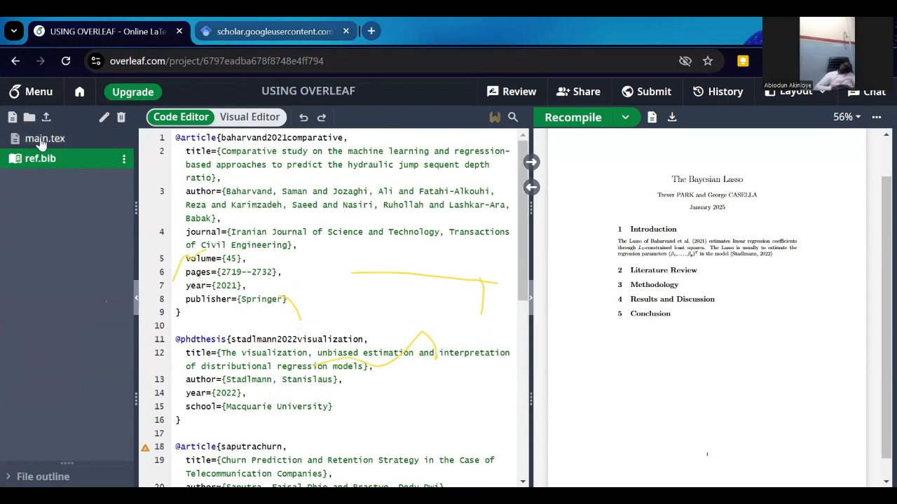
click(41, 141)
scroll(410, 401, down, 1)
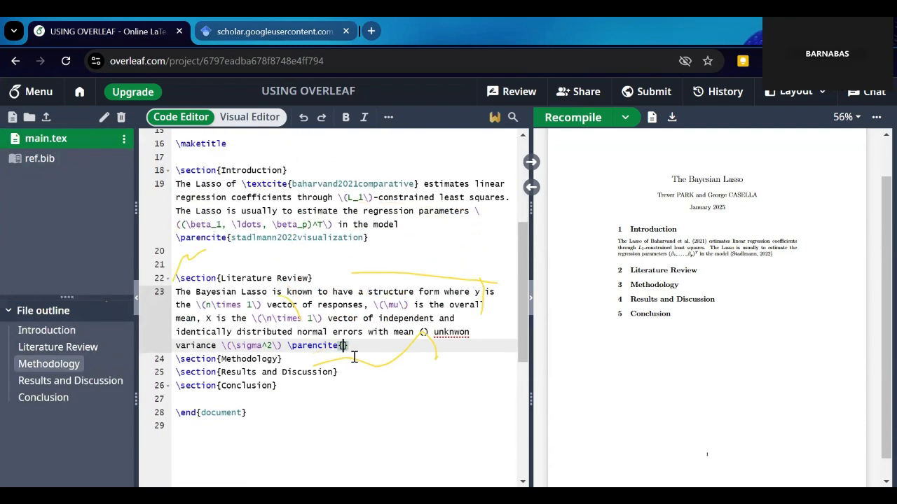
click(344, 346)
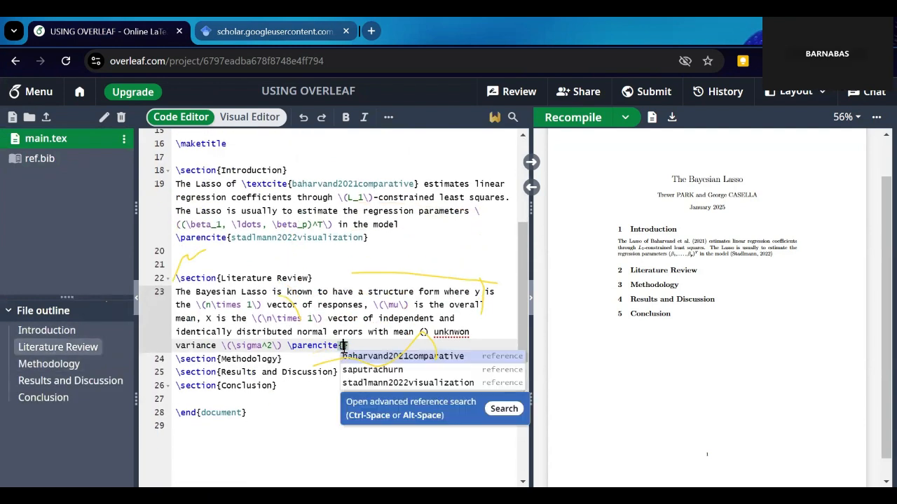
click(385, 371)
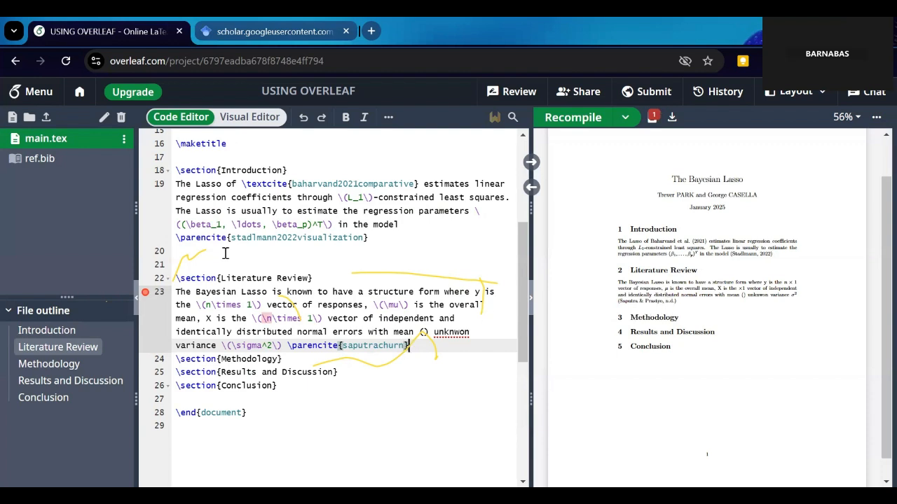
- Check the saputrachurn entry in ref.bib against its source page and return to main.tex
drag(63, 159, 65, 161)
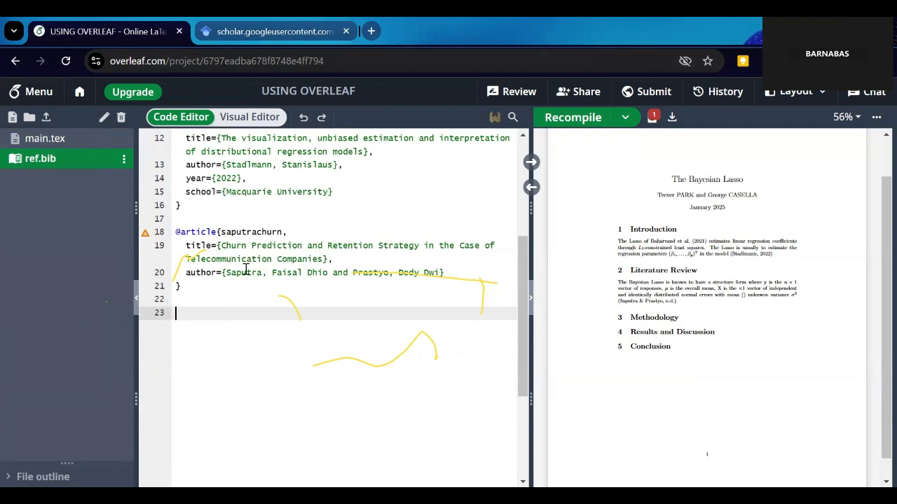
click(300, 28)
click(99, 25)
click(67, 142)
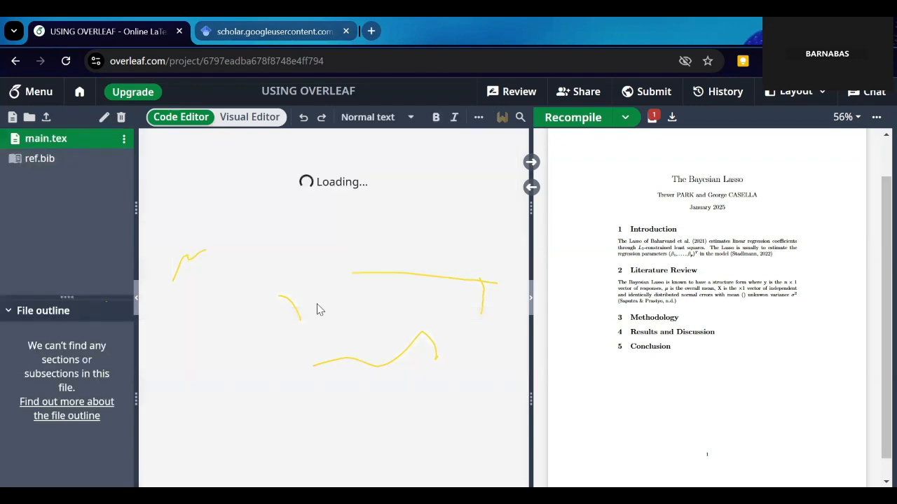
- Insert an empty table environment, \begin{table} and \end{table}, below the Methodology heading after one blank line
click(213, 289)
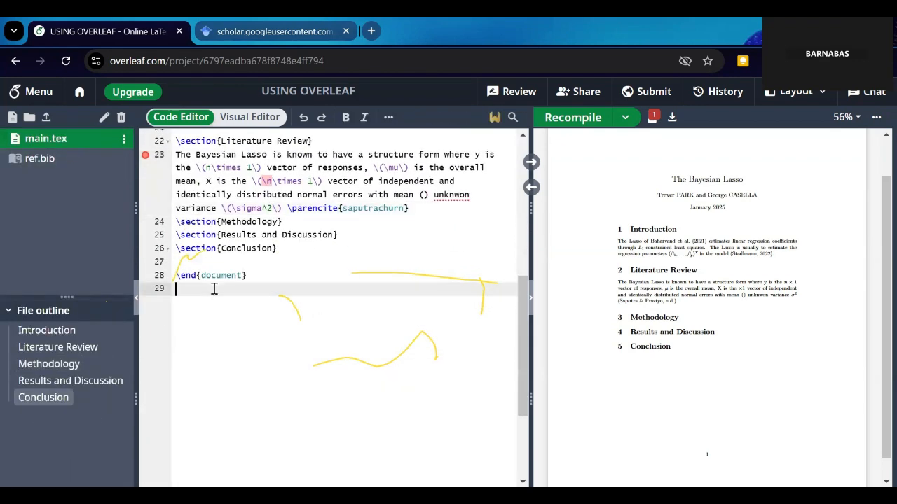
click(313, 220)
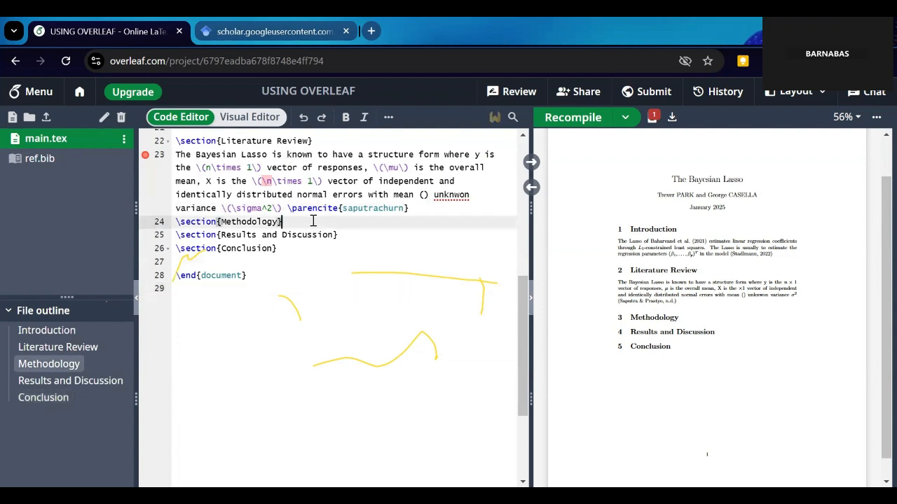
key(Return)
key(Return)
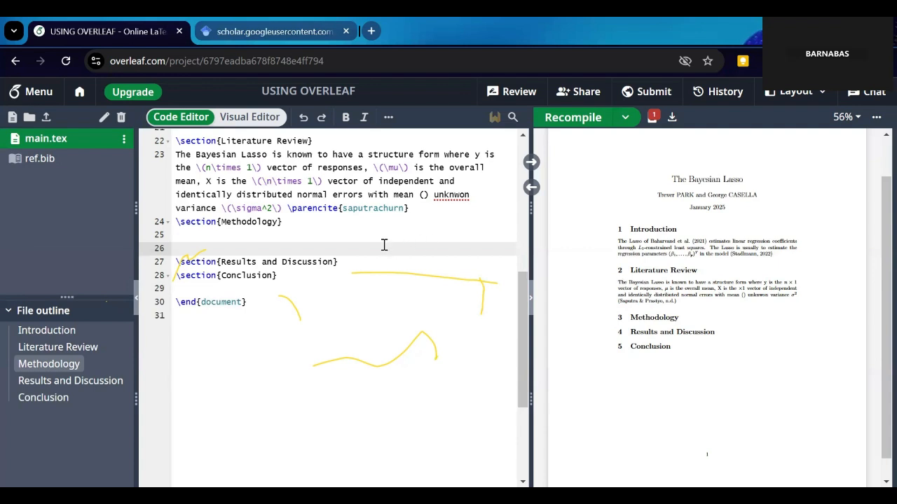
text(egin{)
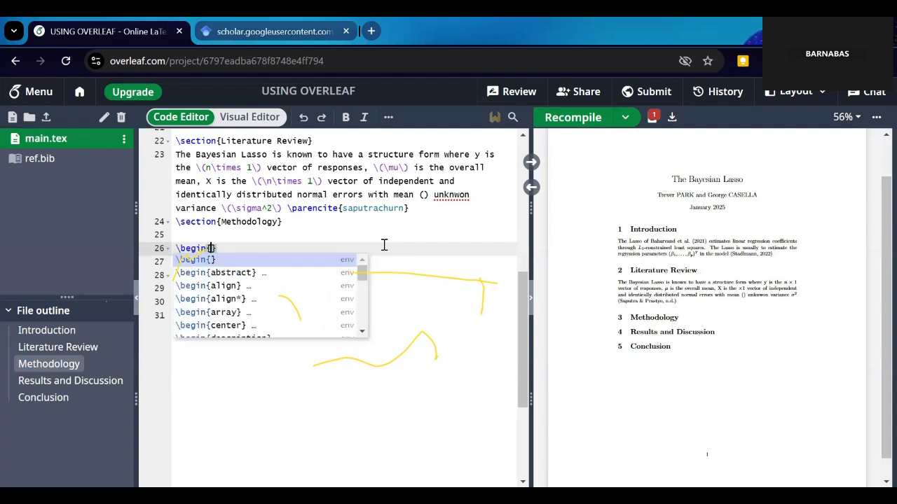
text(table)
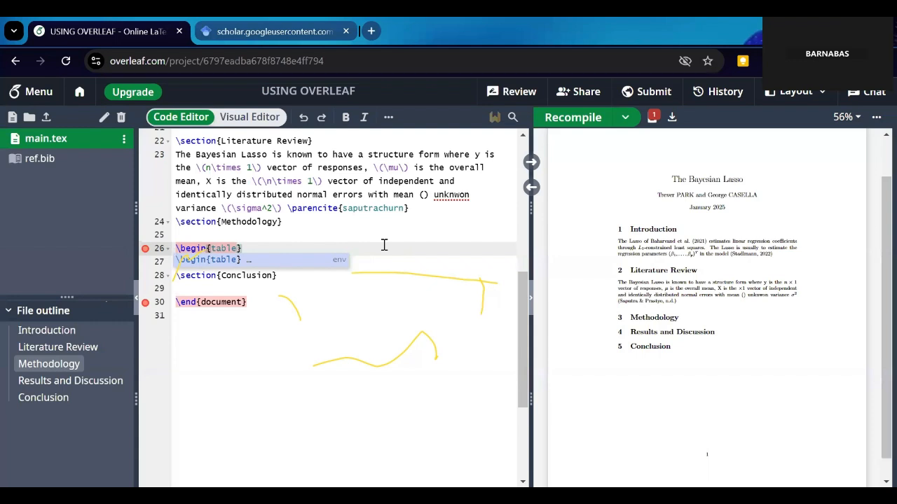
key(Escape)
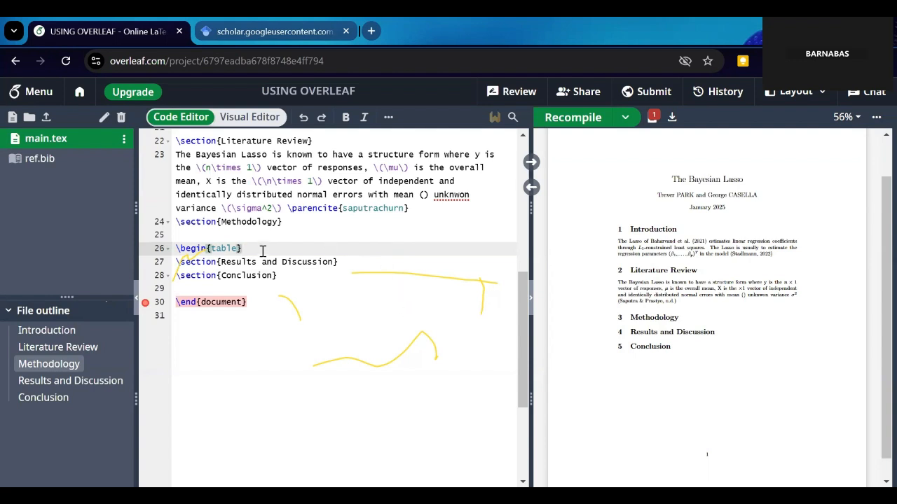
key(Return)
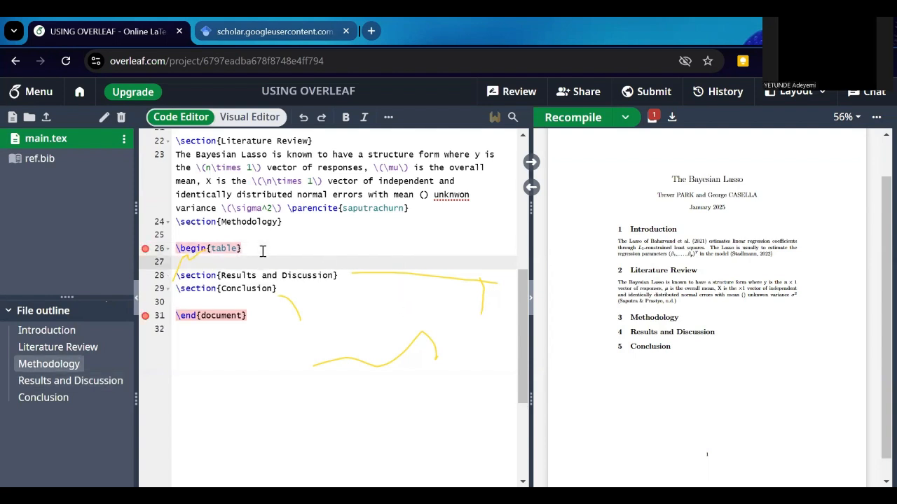
text(\end)
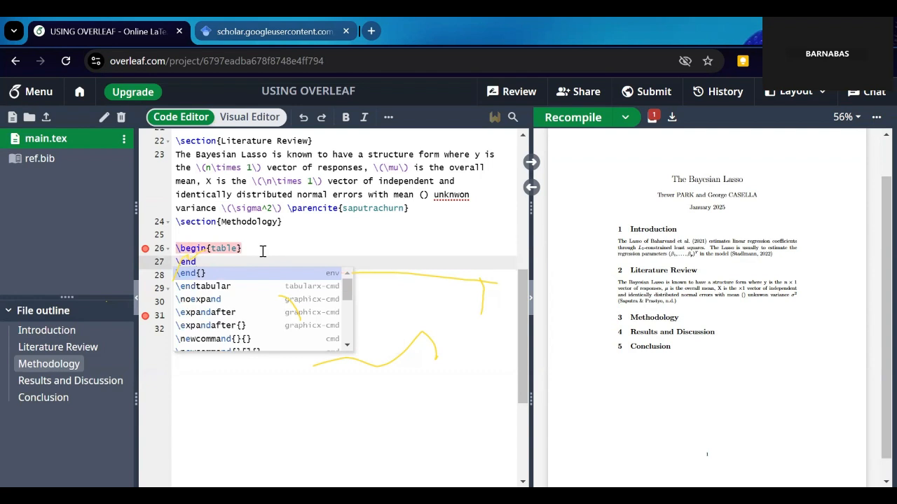
key(Return)
text(table)
- Add an indented \centering line inside the table environment under Methodology, followed by a new line
click(262, 250)
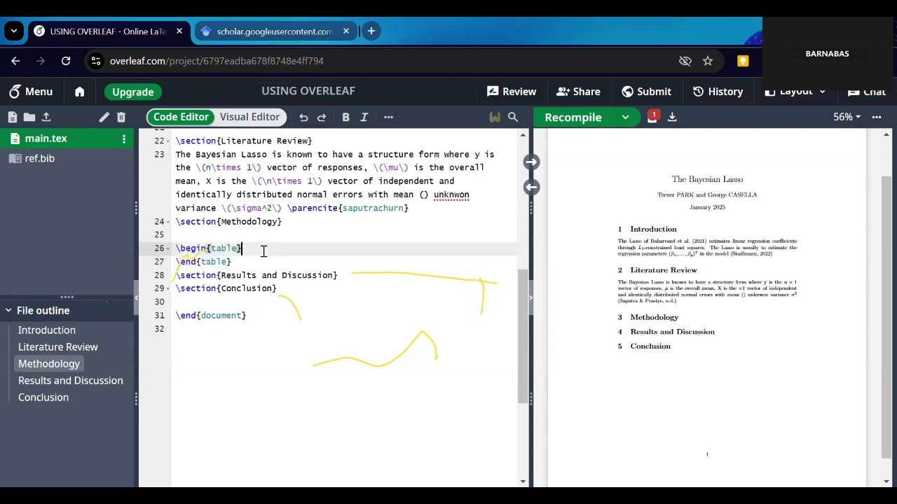
key(Return)
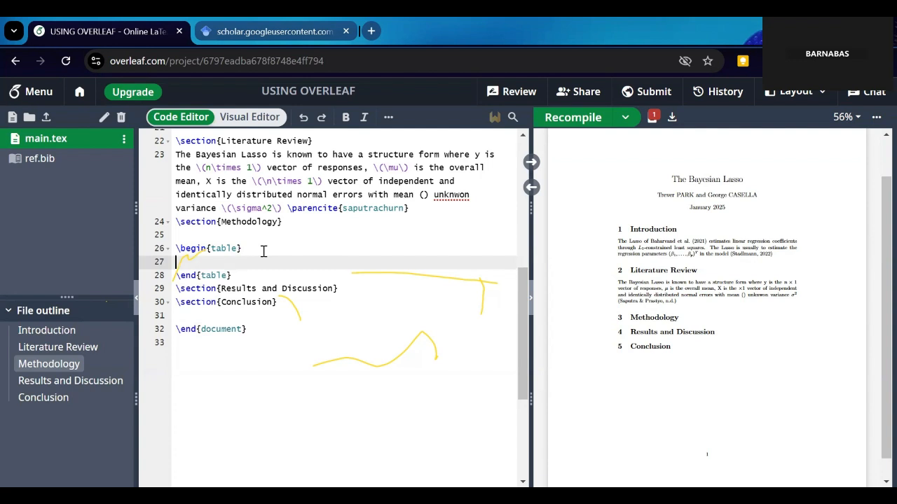
text(\centering)
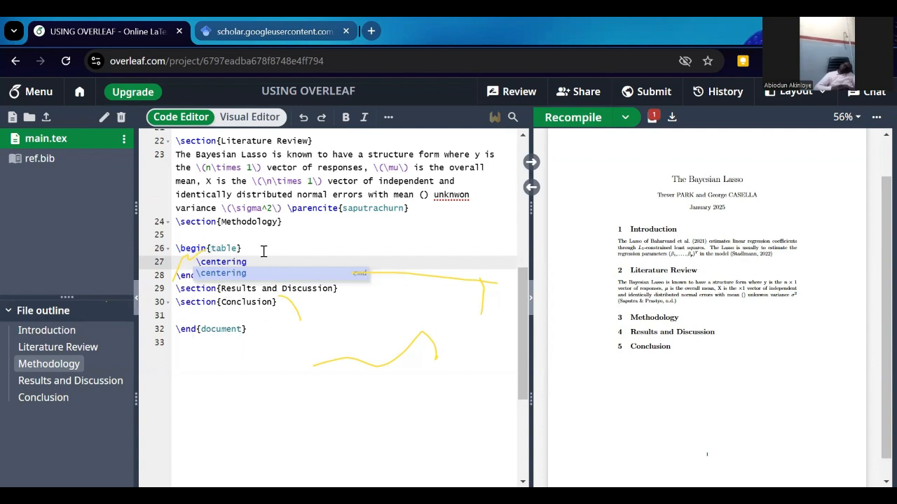
key(Return)
key(Return)
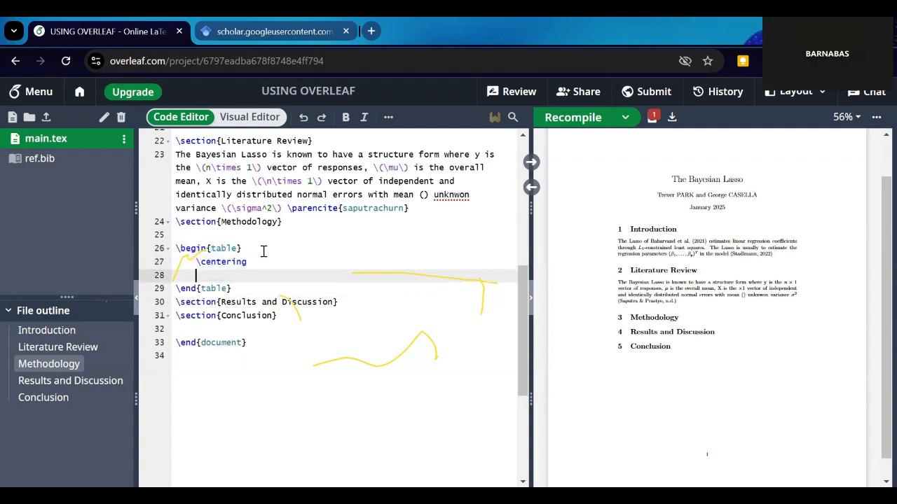
- Start a tabular environment with \begin{tabular} on the line below \centering
text(\)
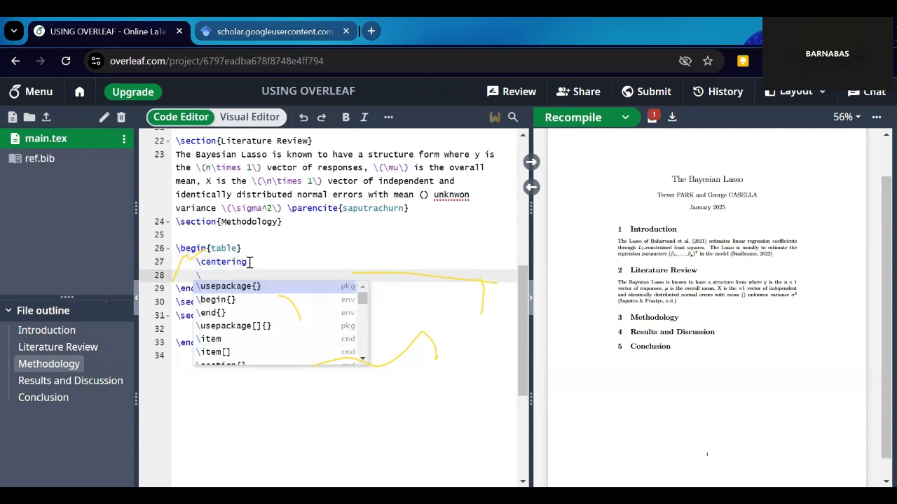
drag(264, 252, 176, 248)
drag(238, 293, 175, 289)
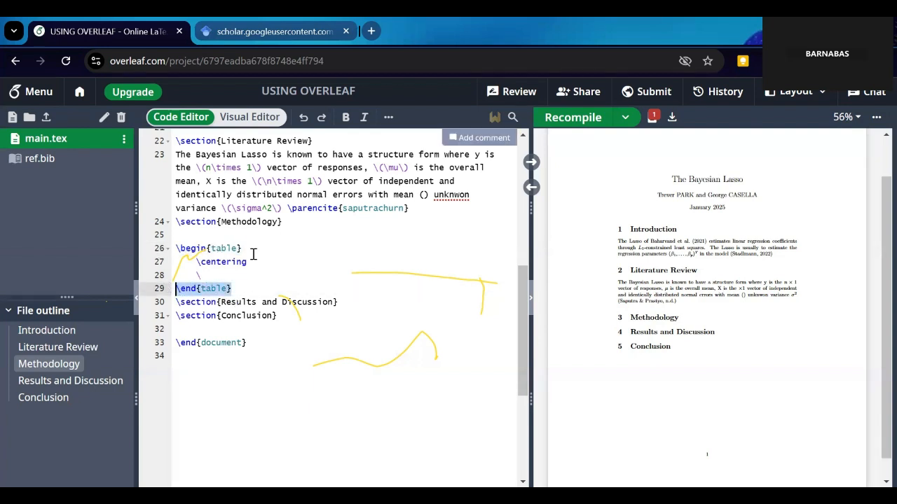
click(242, 274)
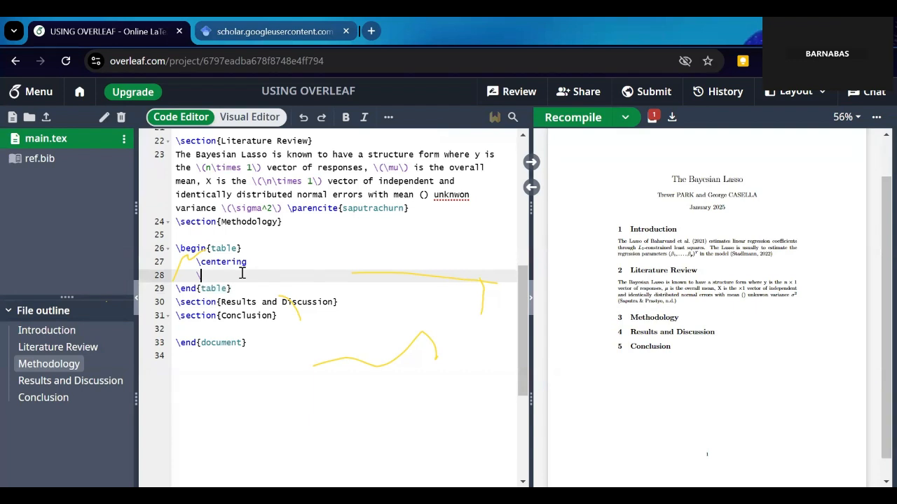
text(begin{tabular)
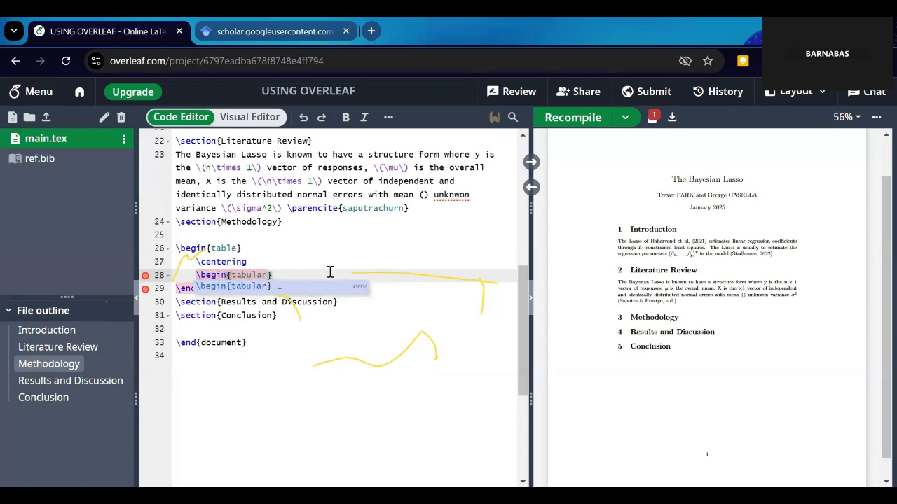
click(309, 274)
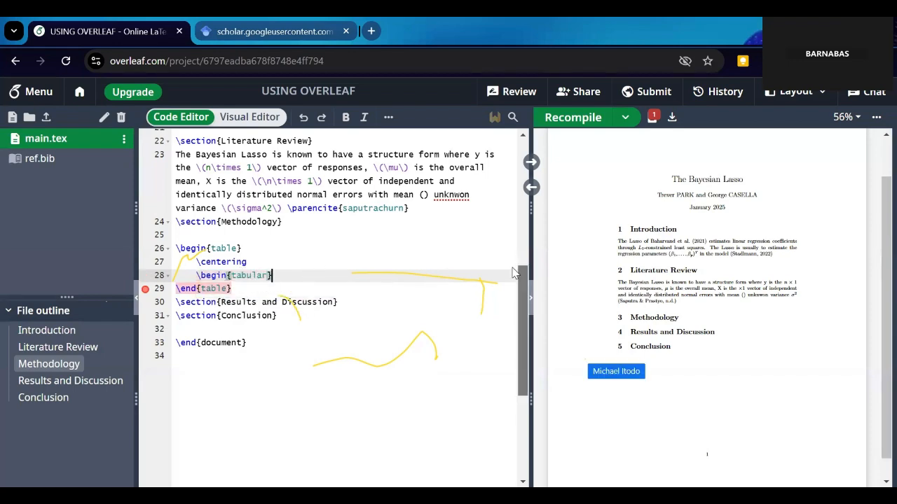
- Check the tabularx package line in the preamble and give \begin{tabular} the four-centred-column specification {cccc}
scroll(508, 201, up, 5)
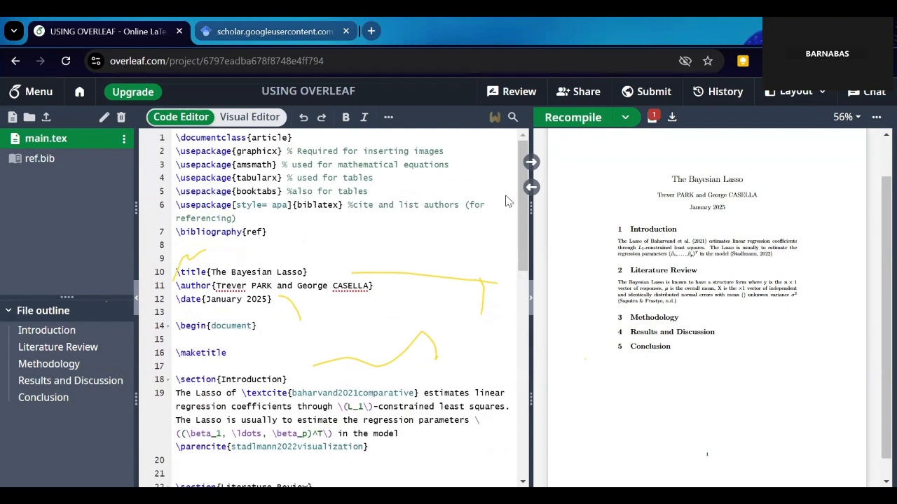
drag(282, 178, 176, 178)
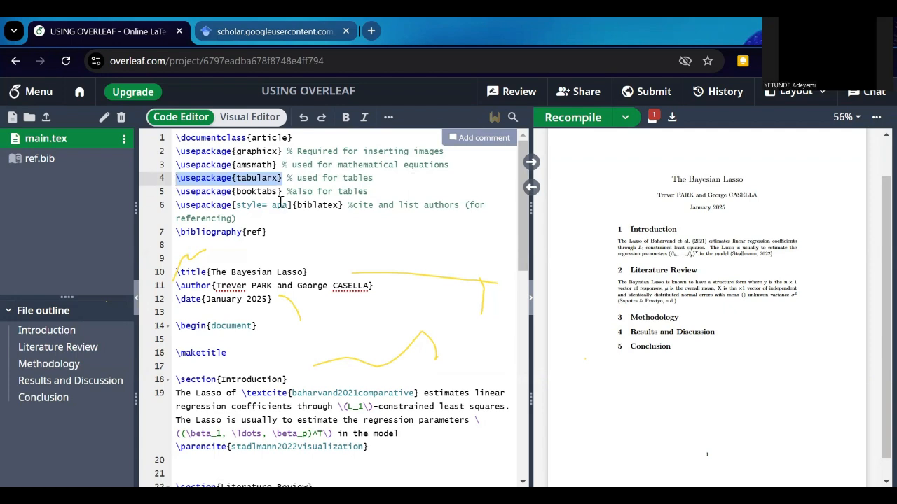
scroll(303, 287, down, 5)
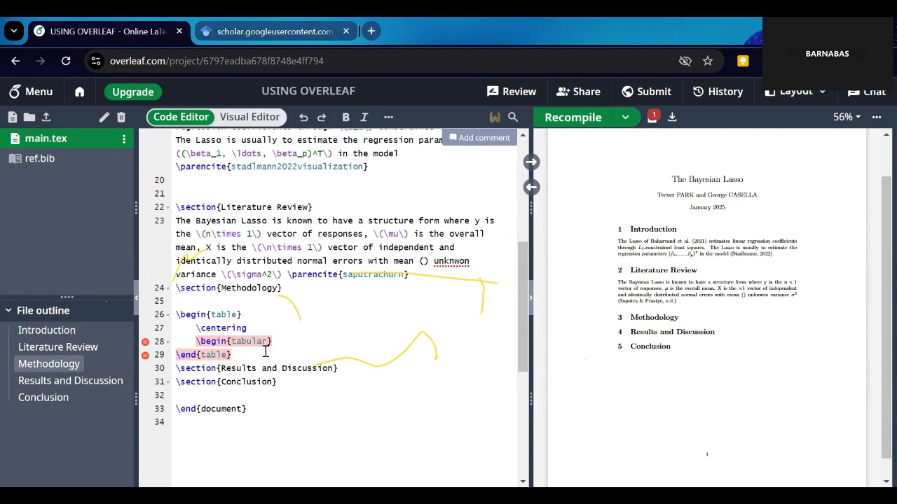
click(284, 346)
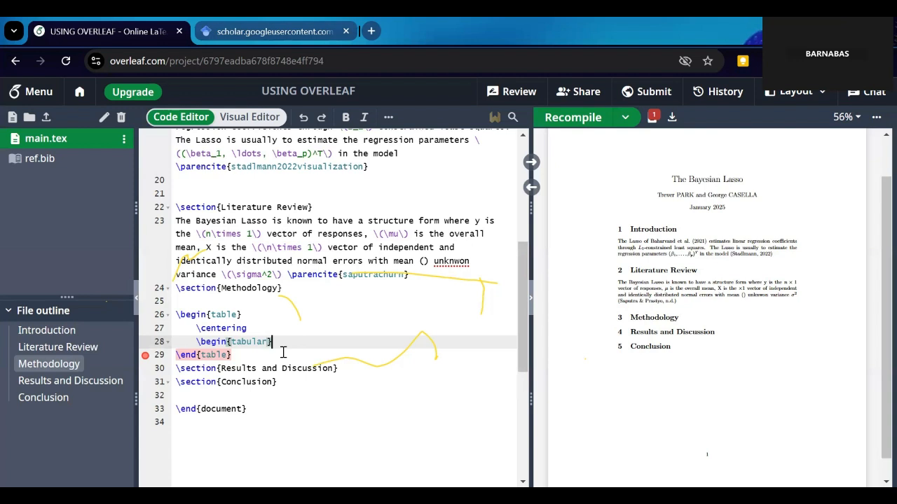
text({)
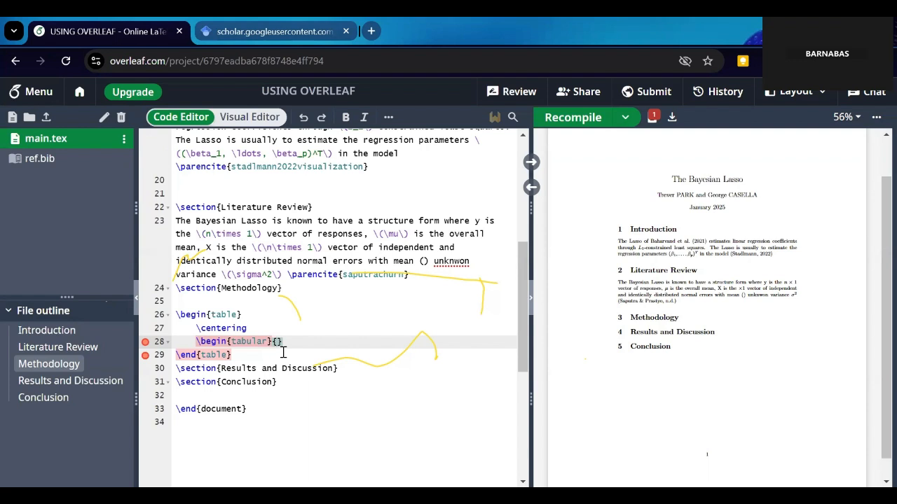
text(cccc)
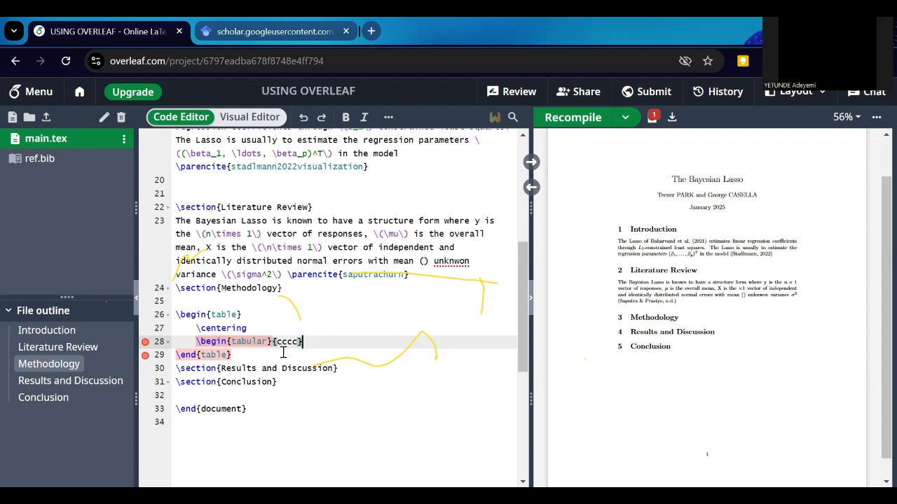
- Close the tabular environment with \end{tabular} on the next line and return to the end of the \begin{tabular}{cccc} line
key(Return)
text(\)
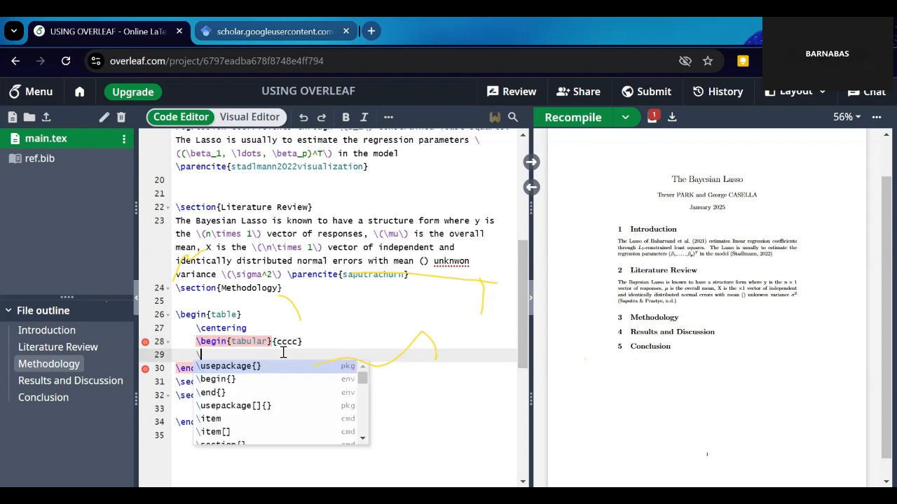
text(end{ta)
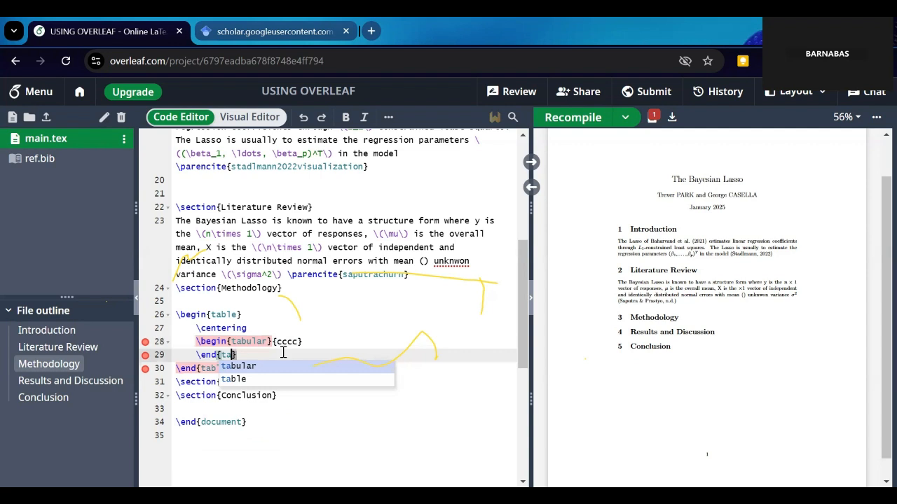
key(Return)
click(318, 337)
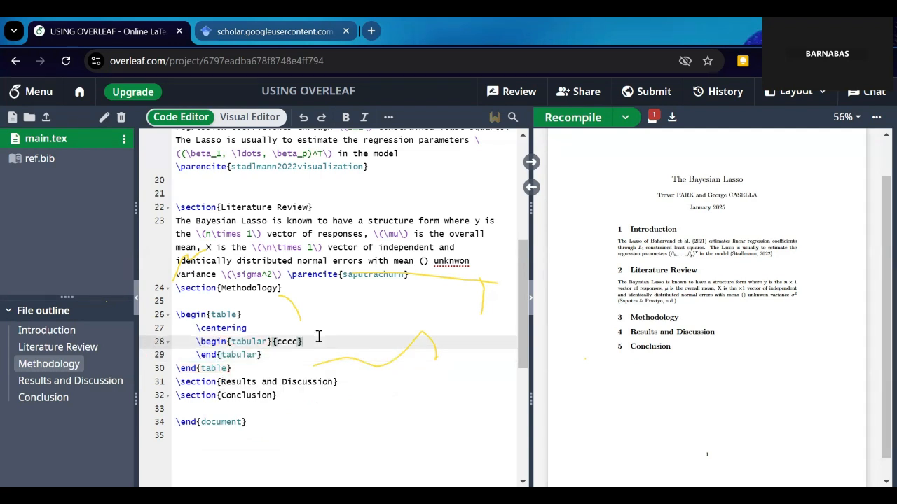
- Add \toprule and \midrule on separate lines inside the four-column tabular environment in the Methodology section
key(Return)
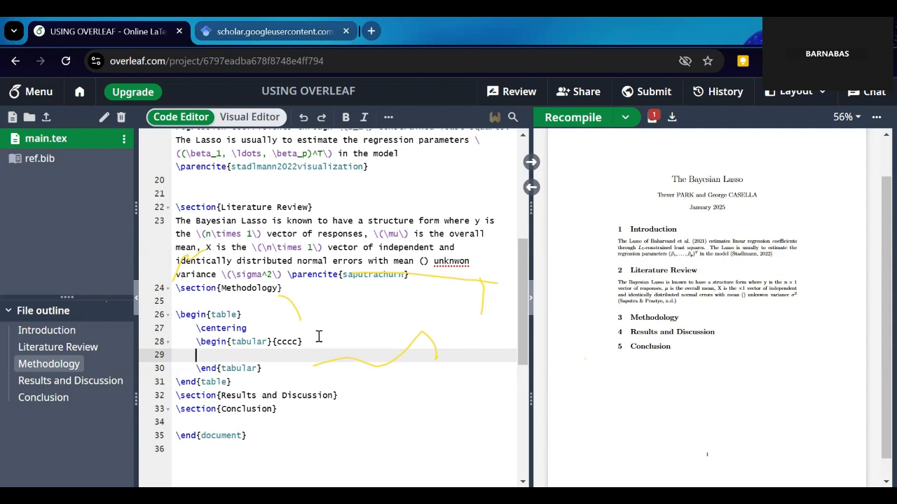
text(\)
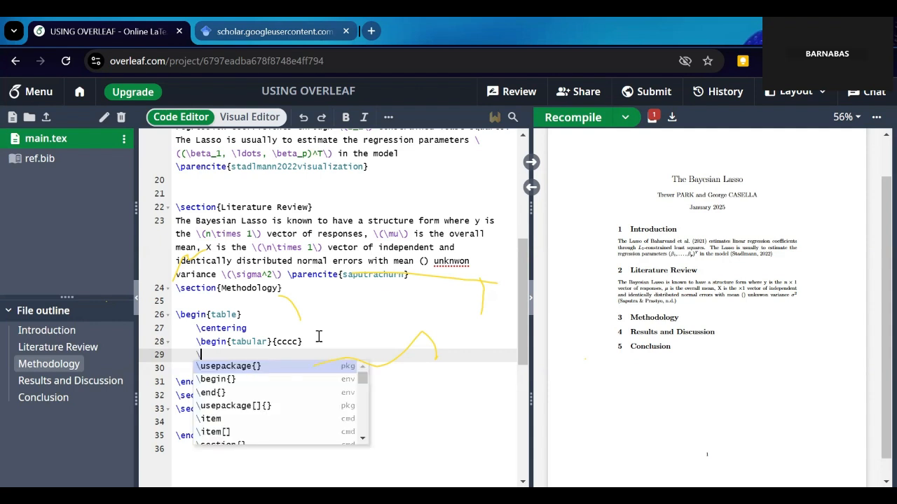
text(toprule)
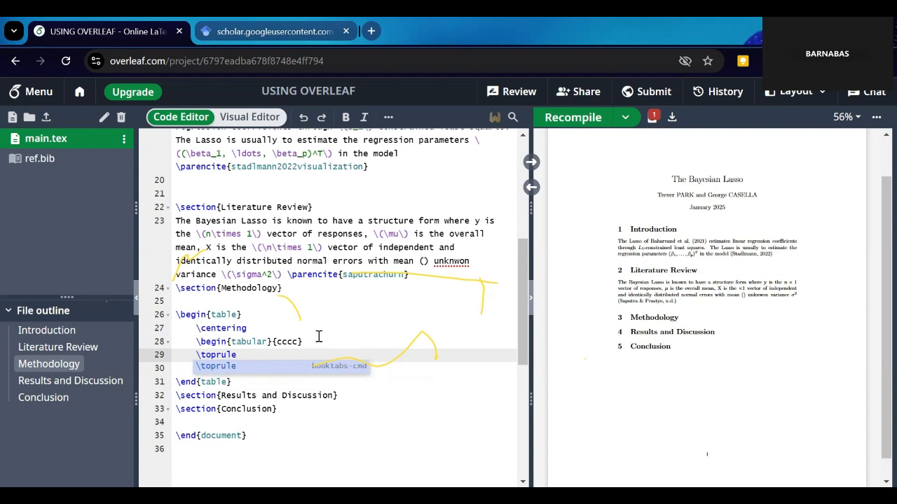
key(Escape)
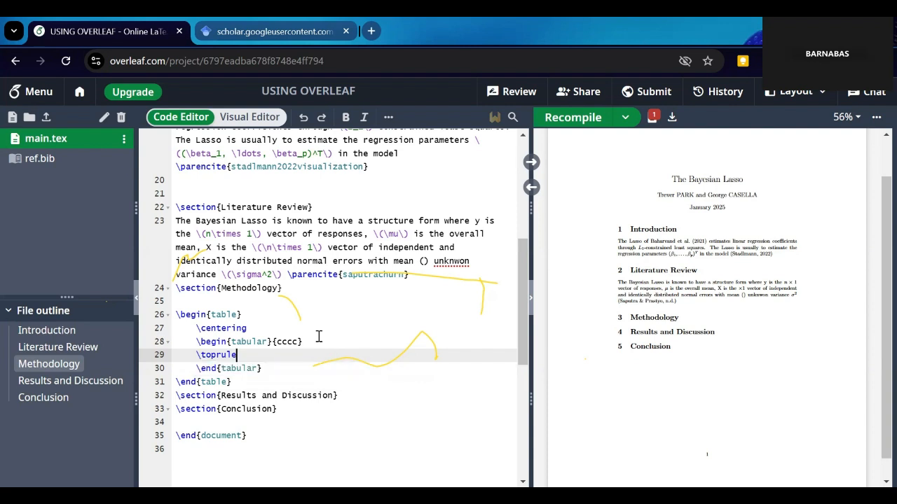
key(Return)
text(\)
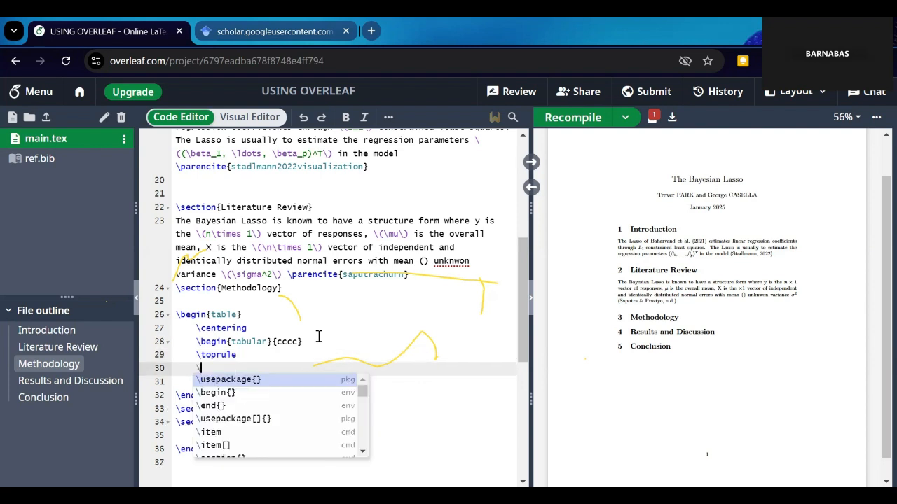
text(midrule)
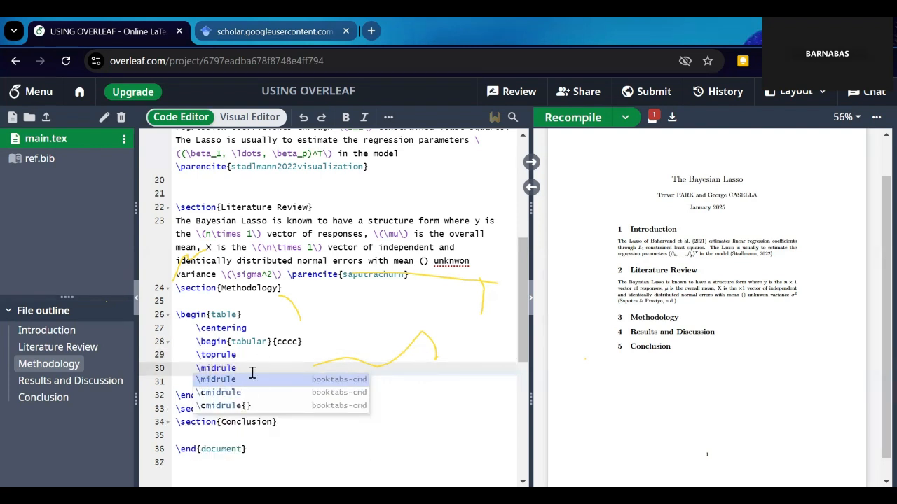
- Insert the header row "Variable & Prior & Likelihood & Posterior \\" between \toprule and \midrule
click(256, 356)
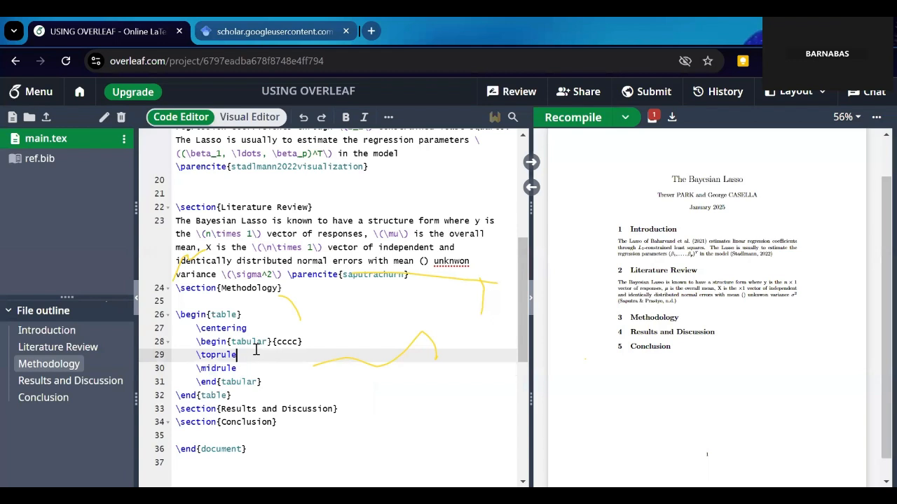
key(Return)
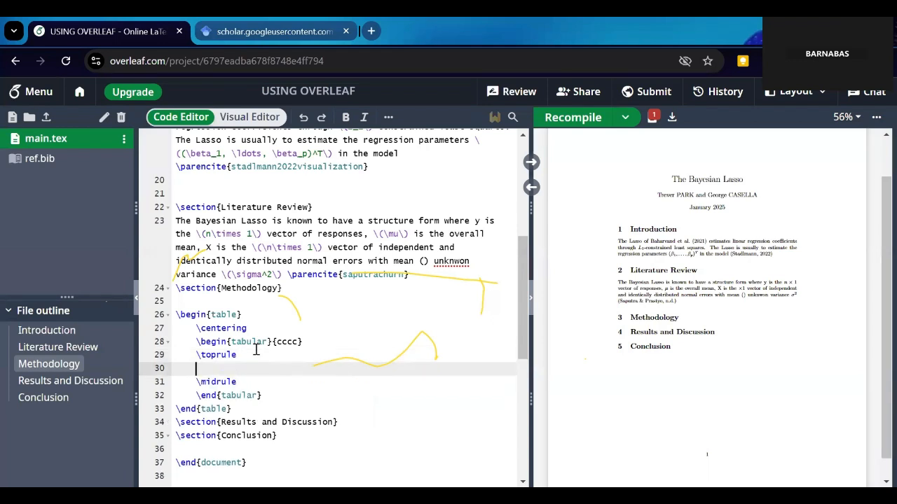
text(Variables)
key(BackSpace)
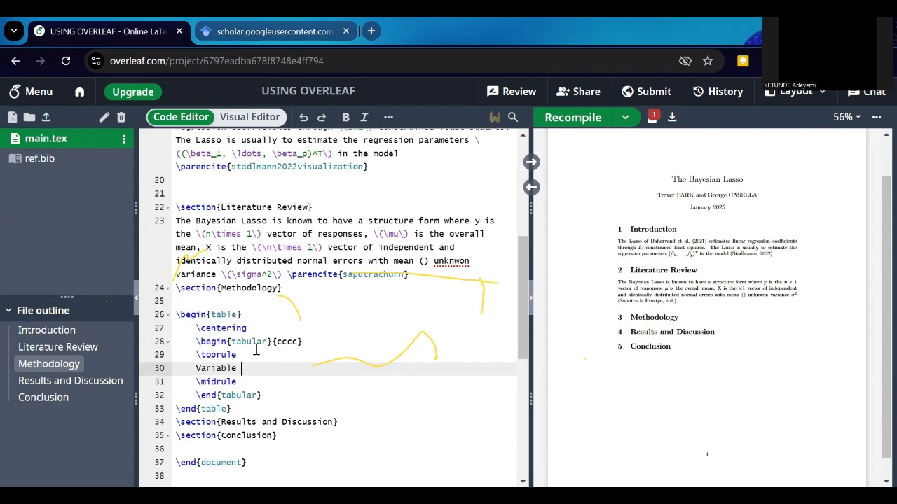
text(&)
text(Prior )
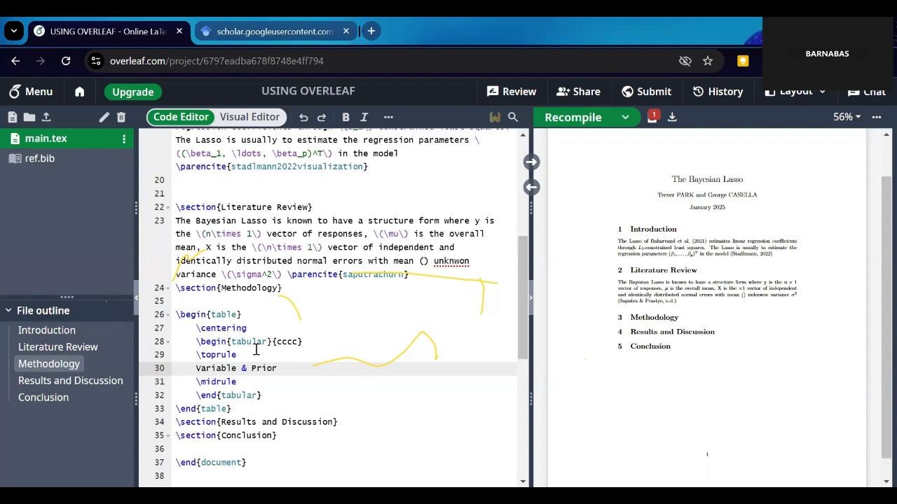
text(&)
text(  :)
key(BackSpace)
key(BackSpace)
text(Likelihoo)
text(d)
text(  &  P)
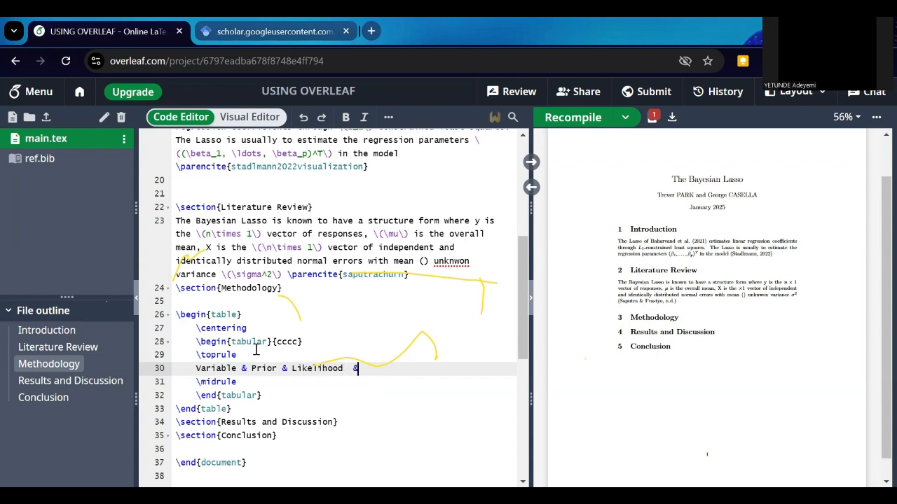
text(osterir)
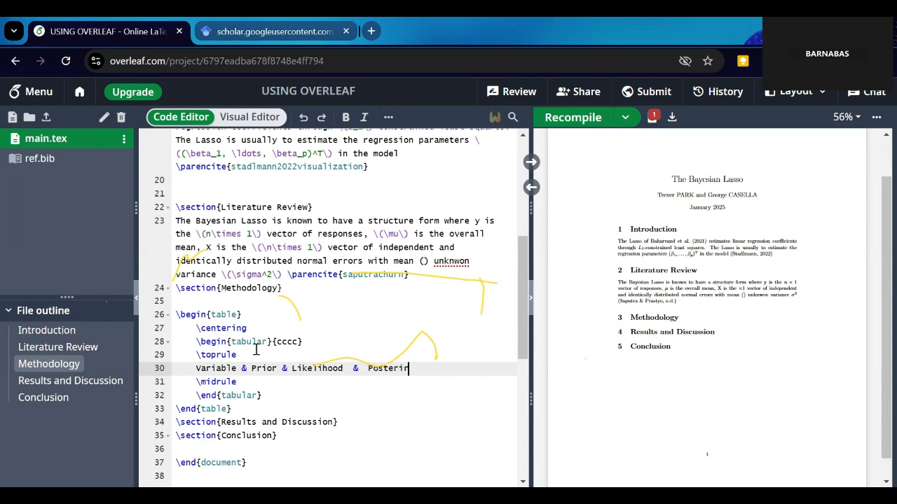
key(BackSpace)
text(or)
text(\\)
- Add the first data row below \midrule: "\theta_1 & Gaussian & Binomial & Bayesian Inference \\"
click(240, 382)
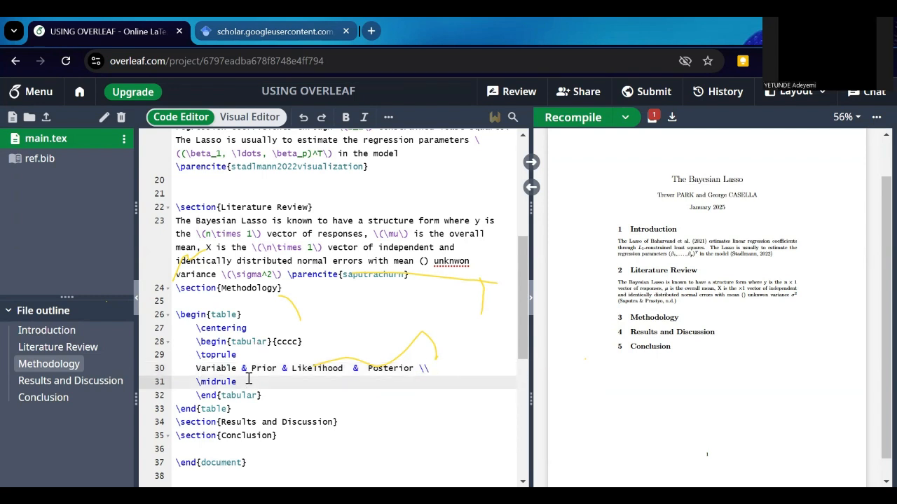
key(Return)
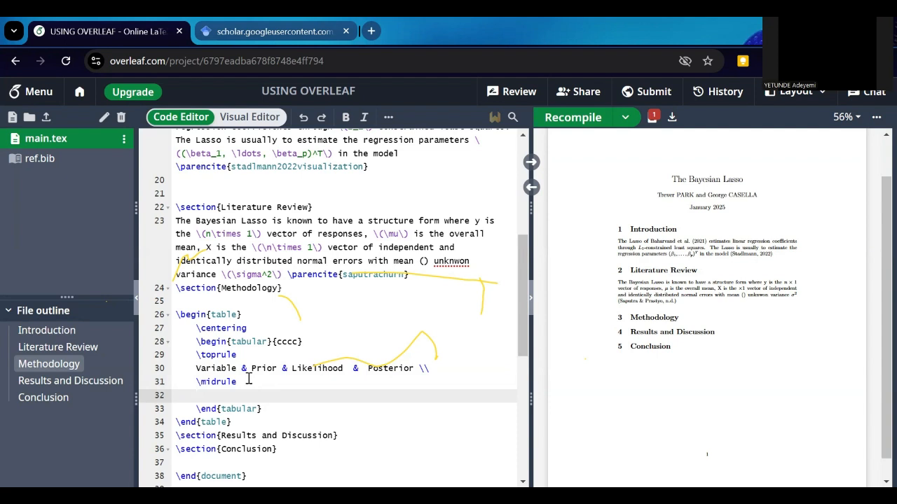
text(\)
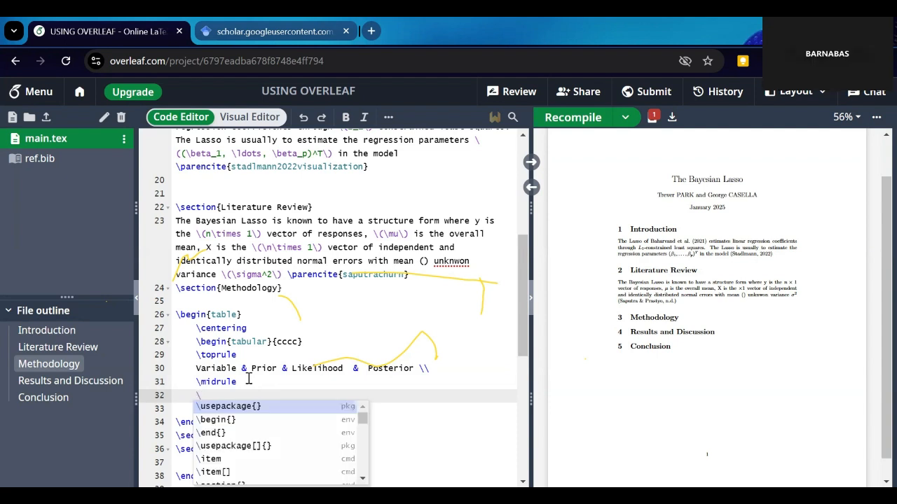
text(theta)
key(BackSpace)
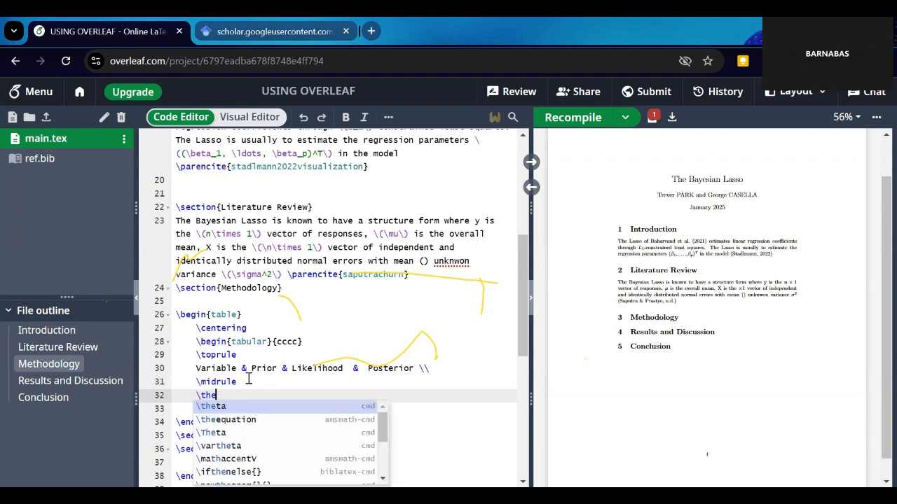
text(ta_1)
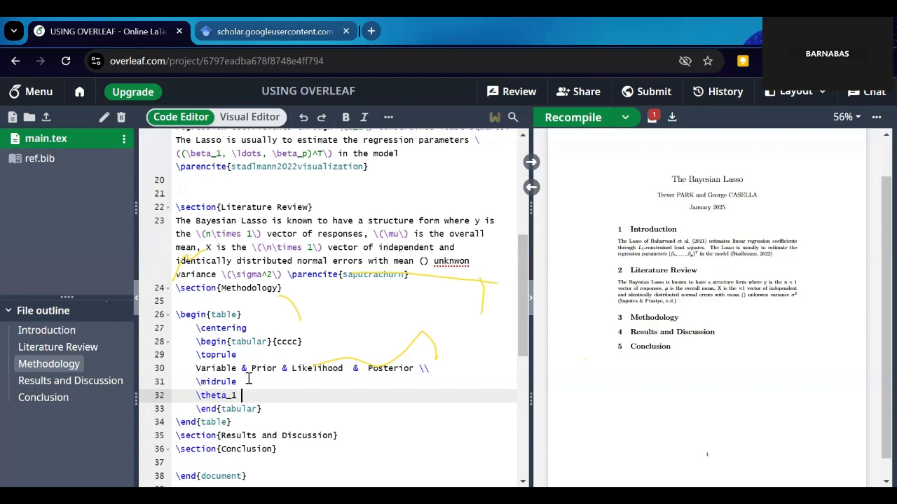
text(& Gaussian & Bi)
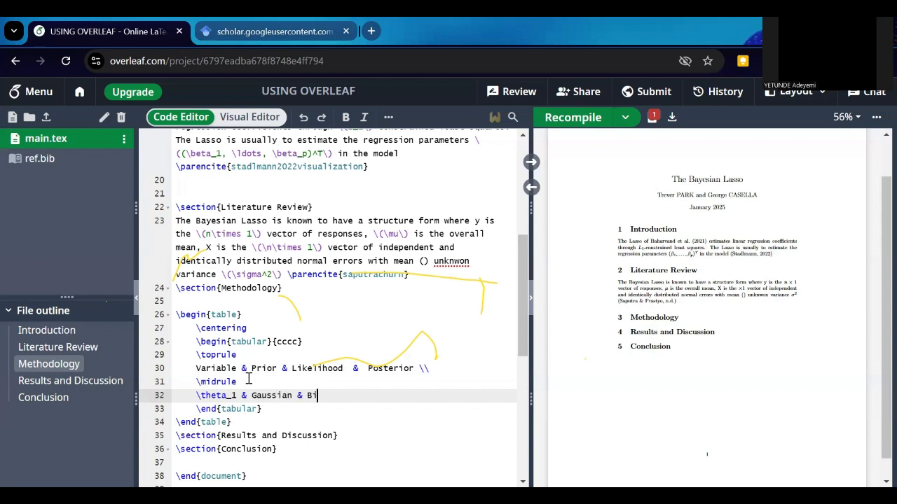
text(nomial & )
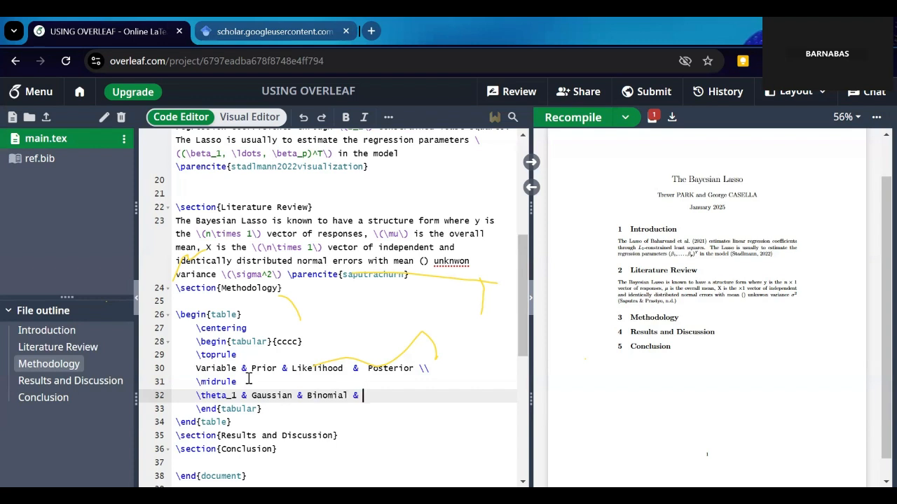
text(Bayesian Inference \)
text(\)
- Add the second data row below the \theta_1 row: "\theta_2 & Laplace & Poisson & MAP Estimate \\"
key(Return)
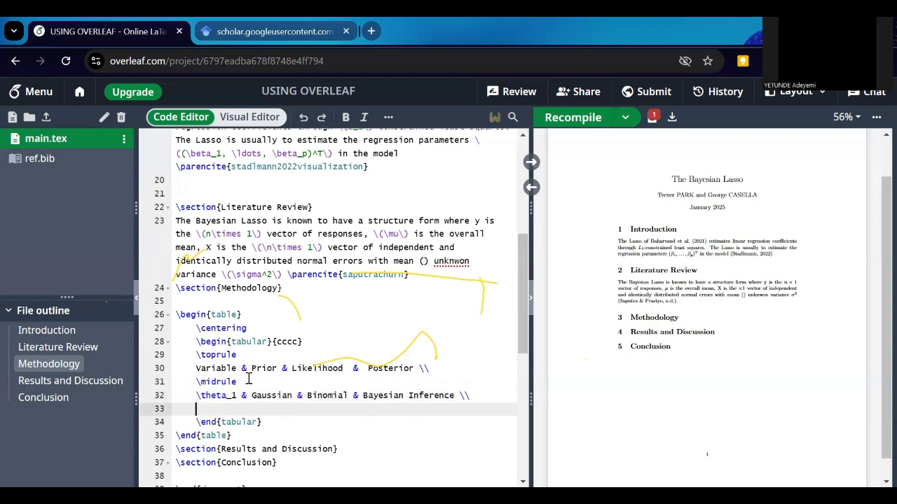
text(\)
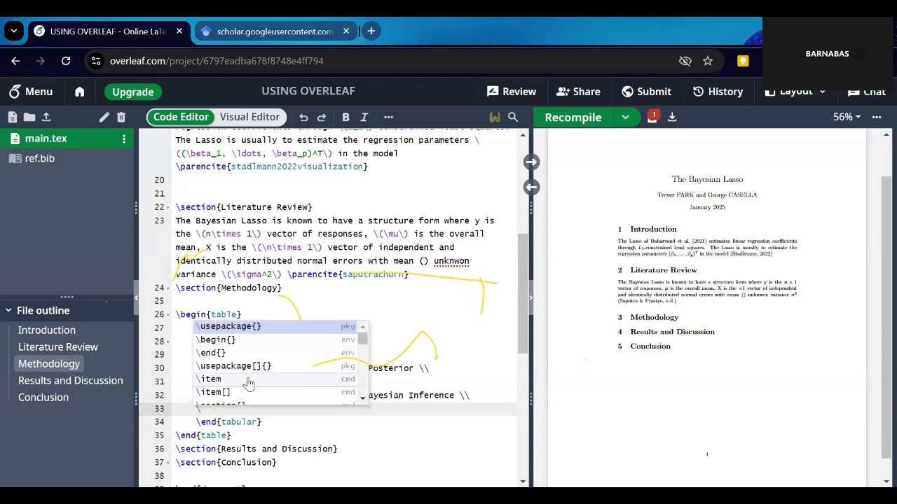
text(theta_)
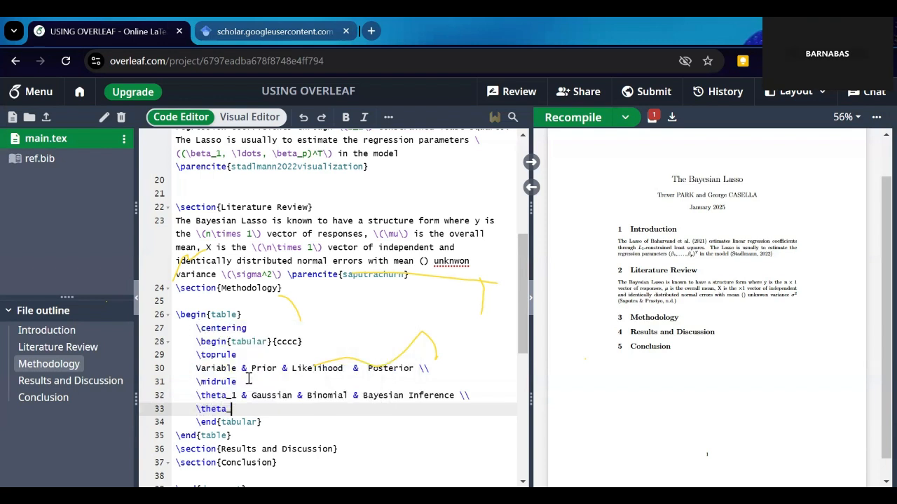
text(2 & Lp)
key(BackSpace)
text(aplace &)
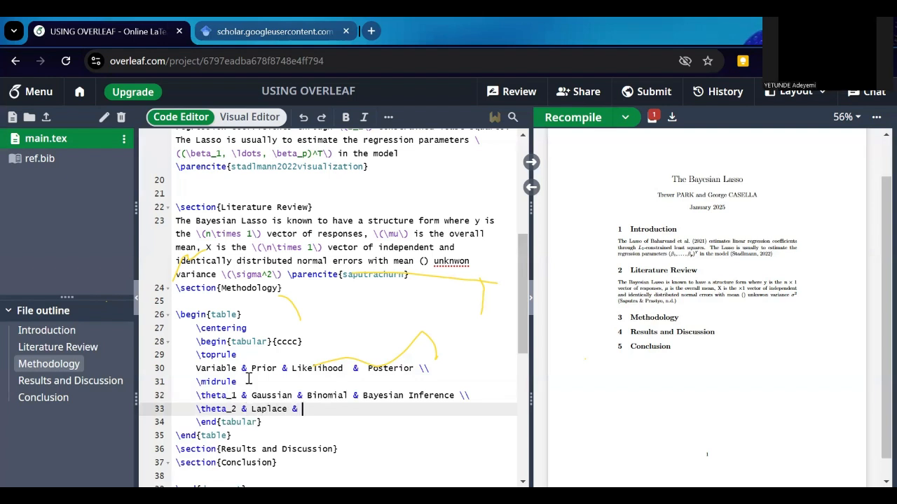
text( Poiss)
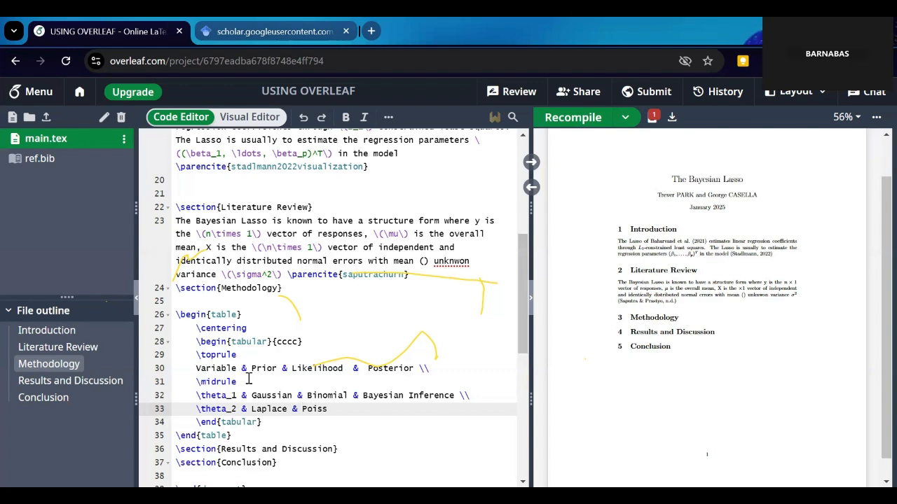
text(on & MAP Estimate \\)
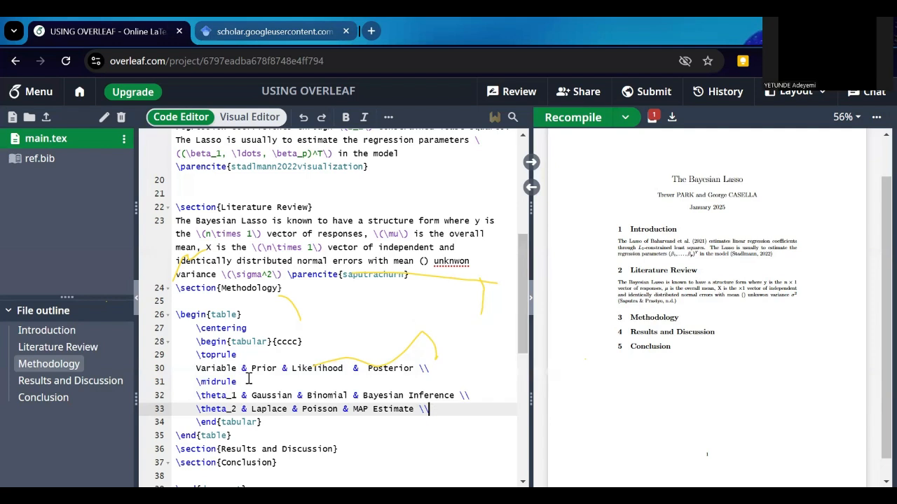
- Add the third data row below the \theta_2 row: "\theta_3 & Uniform & Gaussian & Predictive \\"
key(Return)
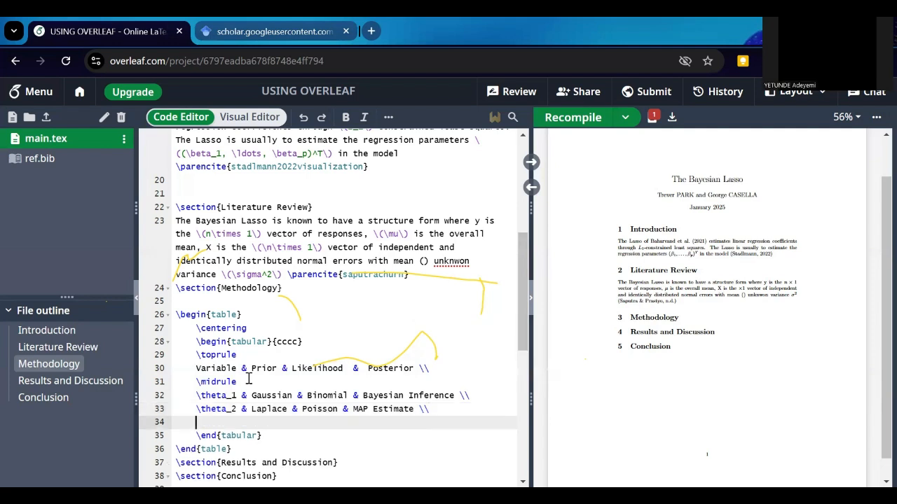
text(\the)
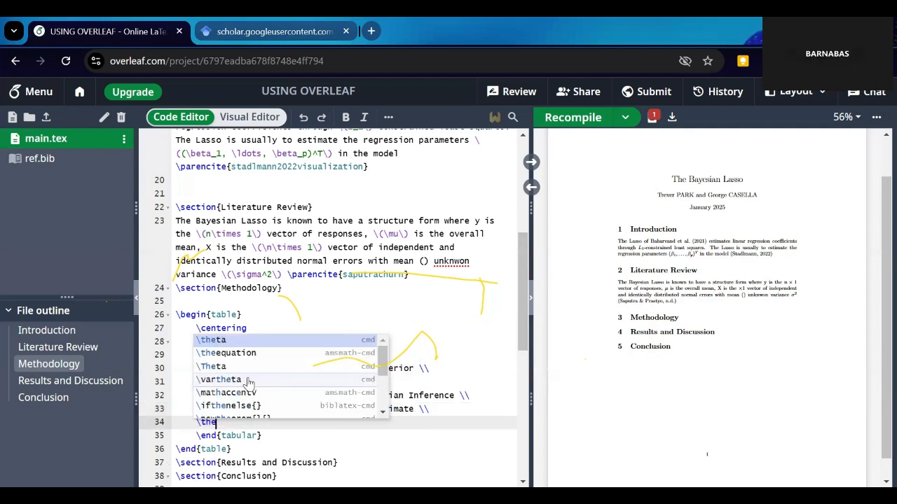
text(ta_3 & )
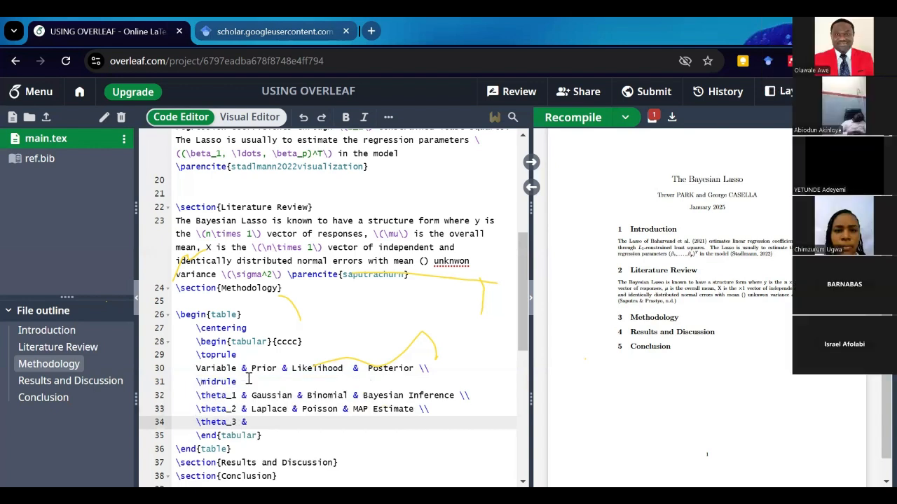
text(Uniform & Ga)
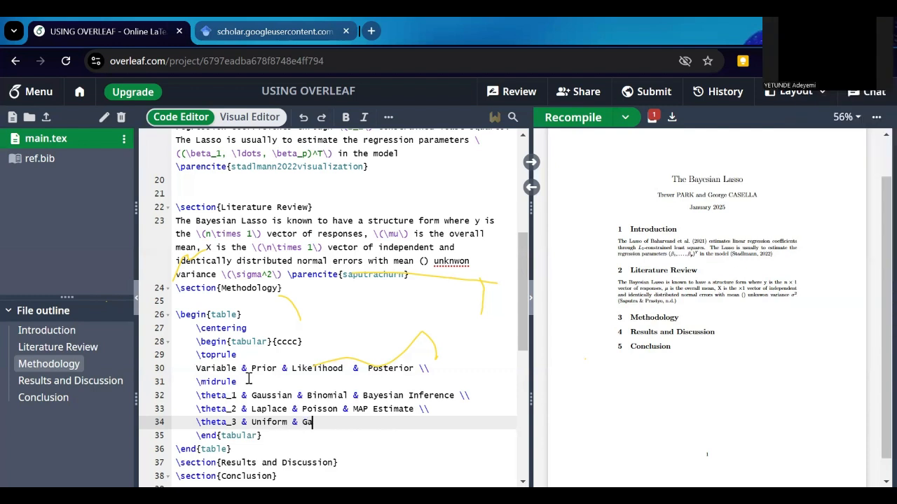
text(ussian &)
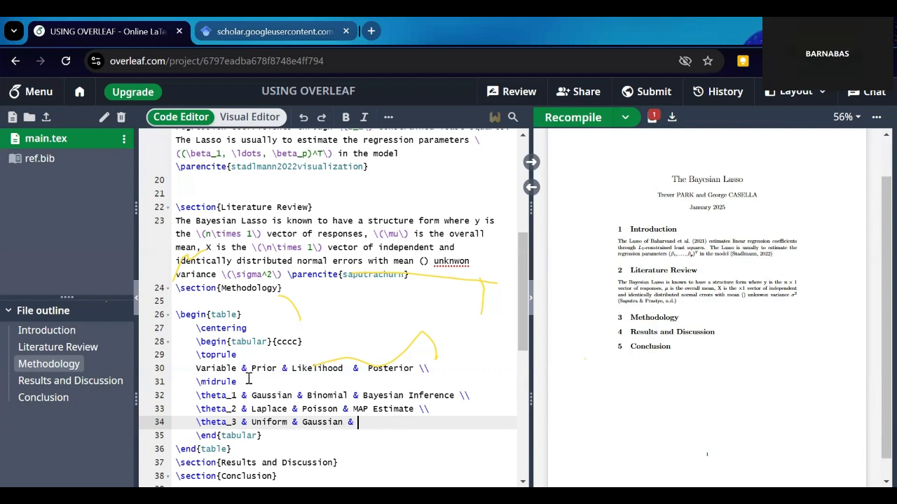
text( Predictive \\)
- Close the table body with \bottomrule on a new line below the \theta_3 row, before \end{tabular}
key(Return)
text(\)
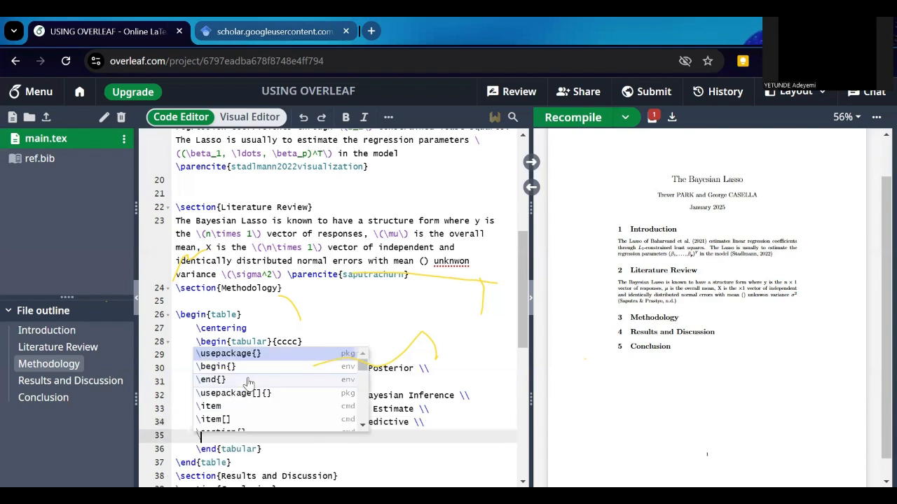
click(286, 359)
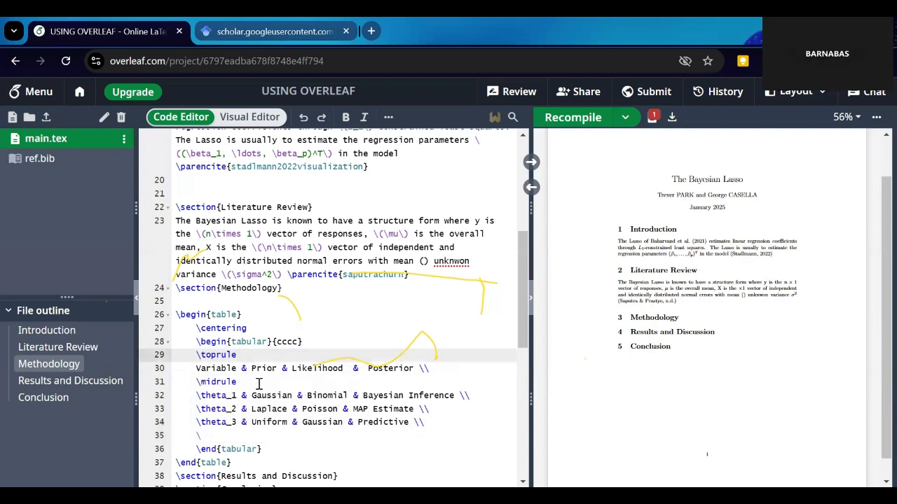
click(202, 435)
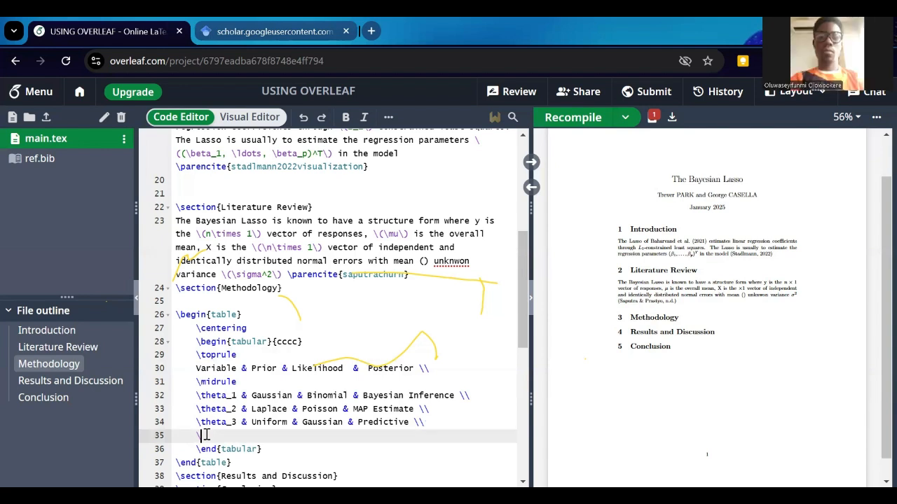
text(bottomrule)
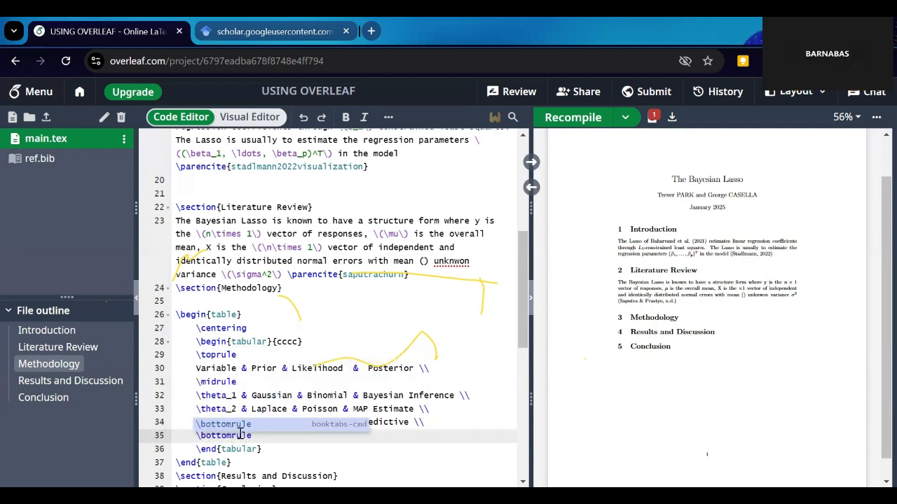
click(231, 464)
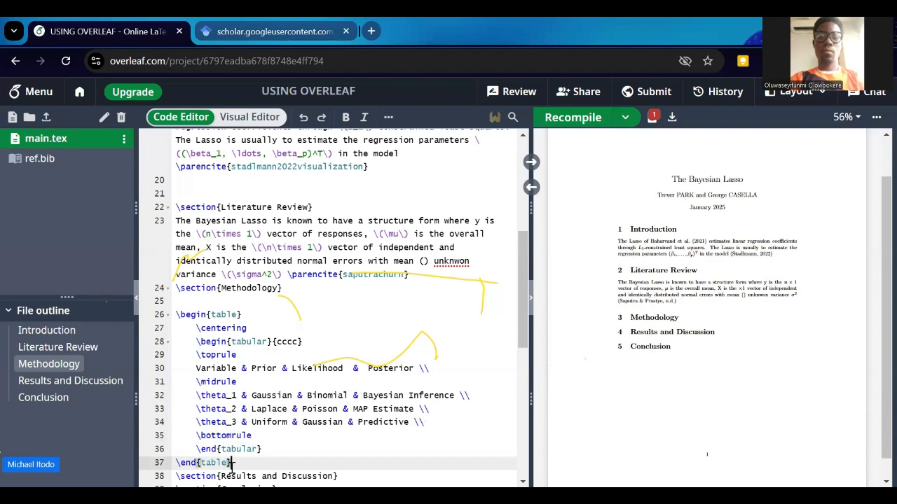
- Add blank space after \end{table} and insert the comment "%creating a table" directly above \begin{table}
key(Return)
scroll(239, 396, down, 2)
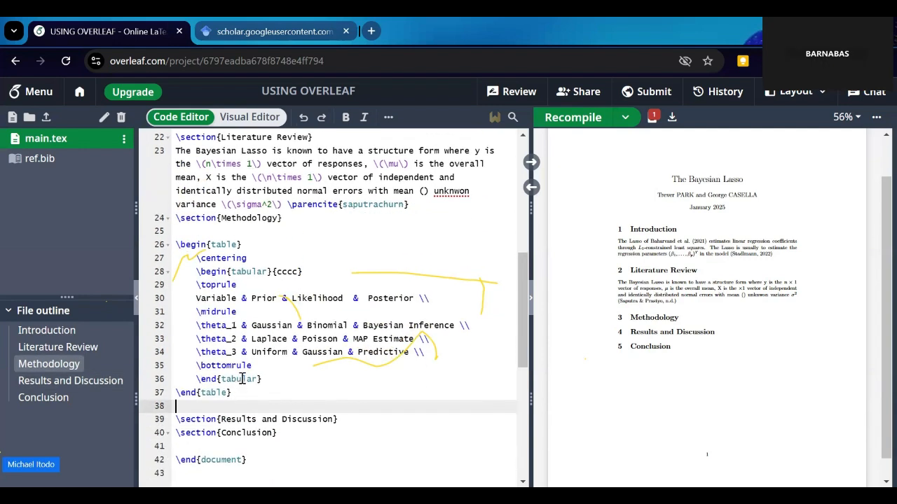
click(231, 230)
key(Return)
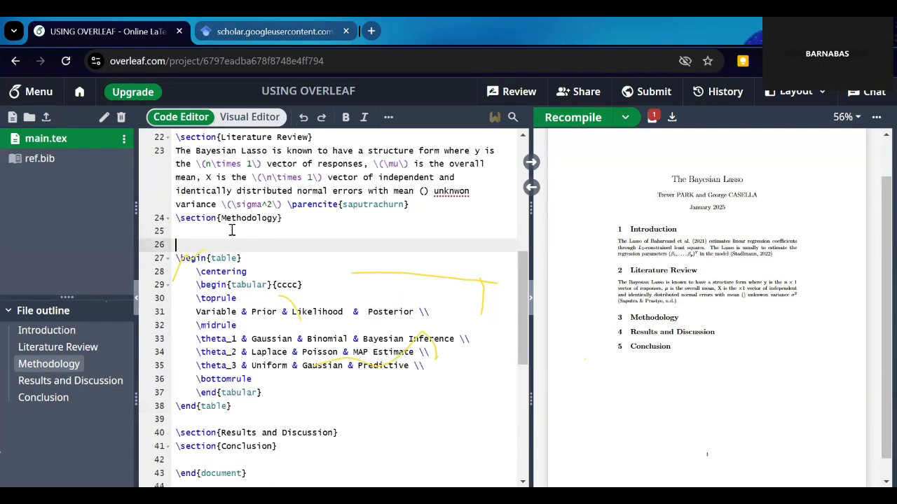
text(S)
text(%)
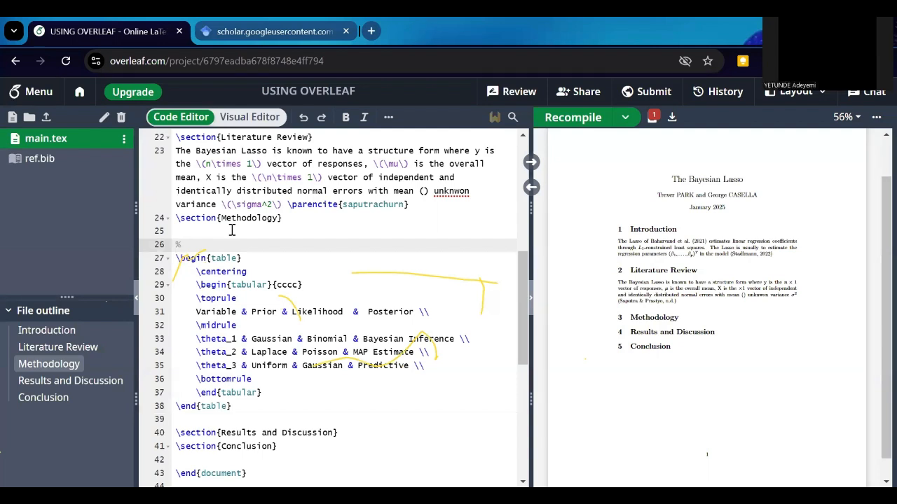
text(creating a table)
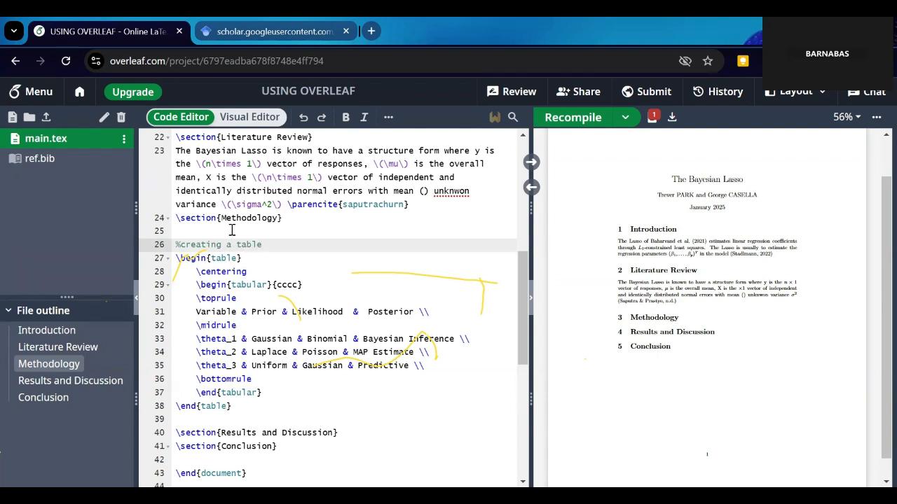
key(Return)
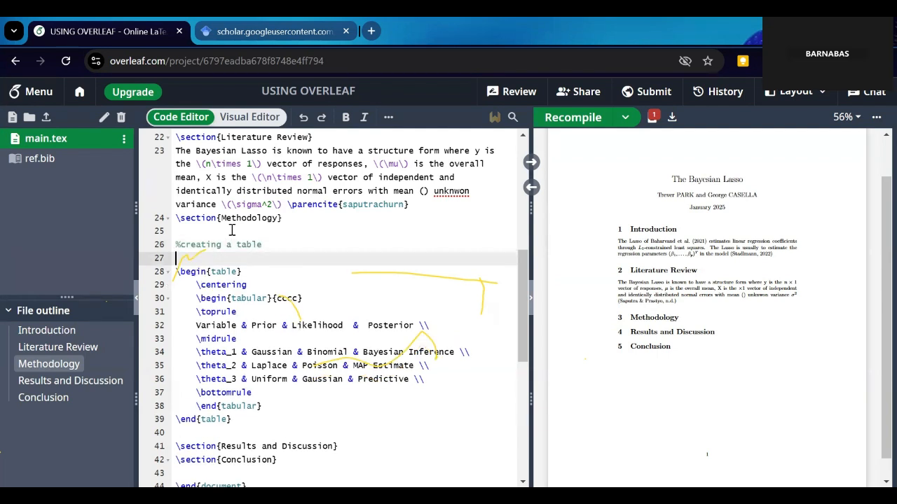
key(BackSpace)
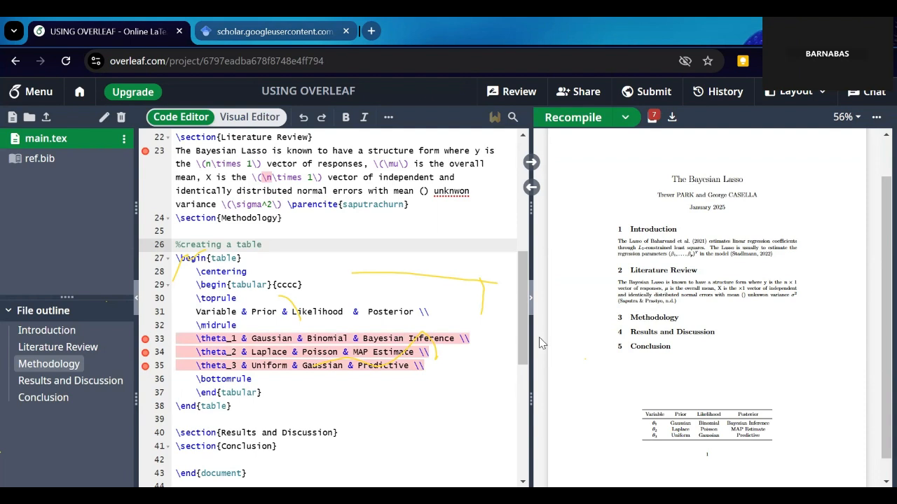
scroll(707, 378, down, 1)
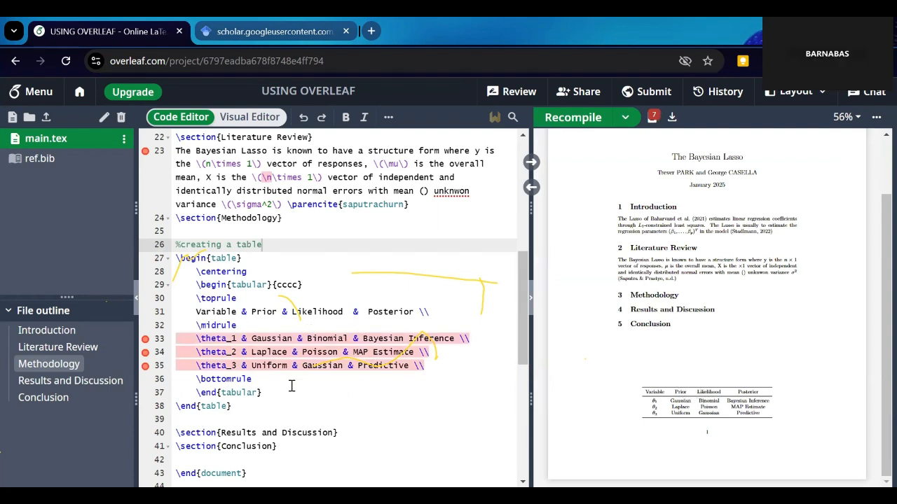
scroll(291, 372, down, 3)
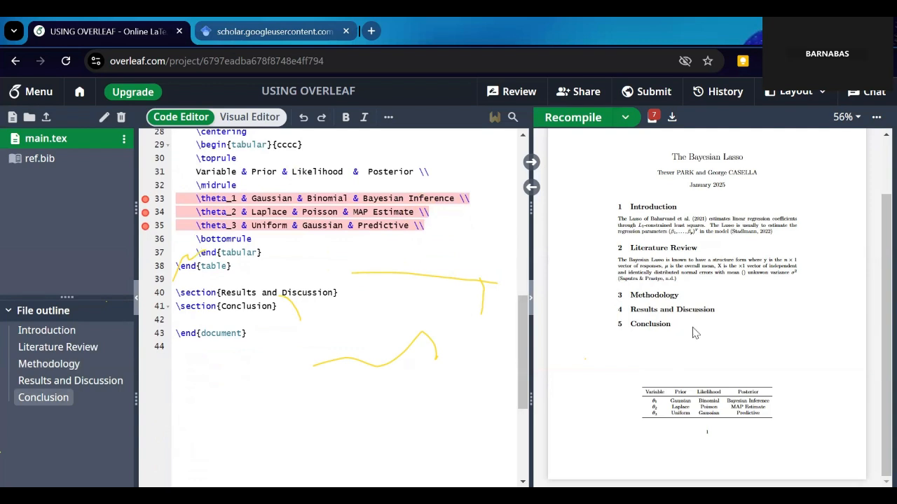
scroll(403, 309, up, 5)
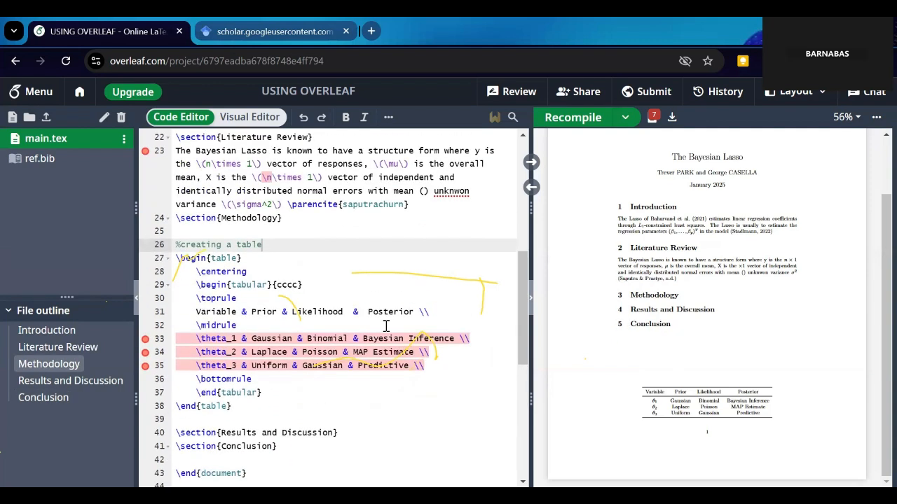
scroll(372, 300, up, 3)
click(277, 300)
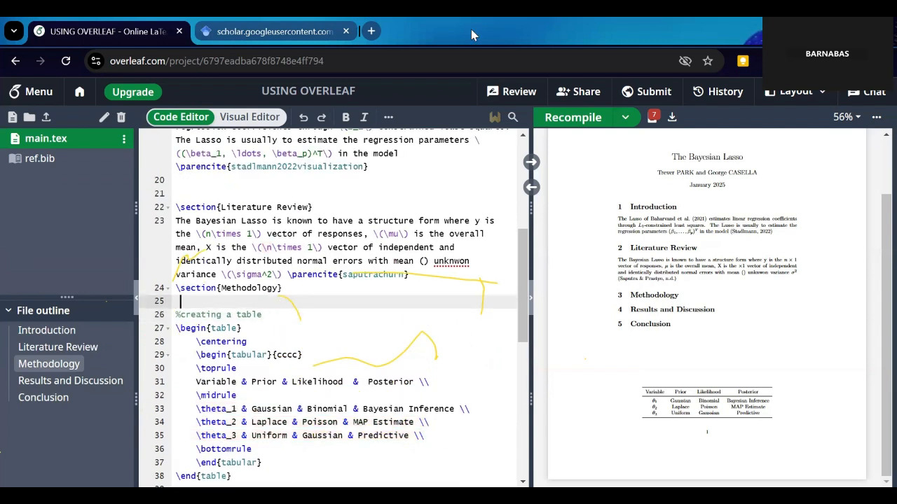
click(371, 31)
click(346, 58)
text(creat)
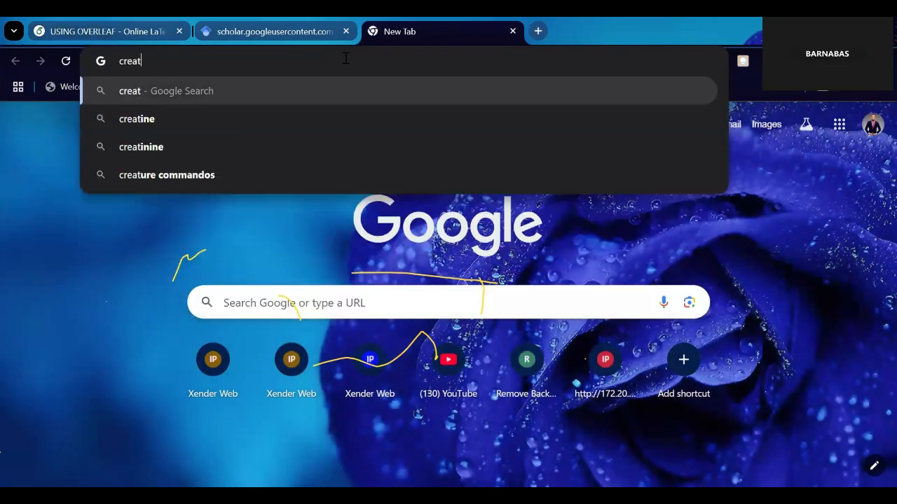
key(BackSpace)
key(BackSpace)
key(BackSpace)
key(BackSpace)
key(BackSpace)
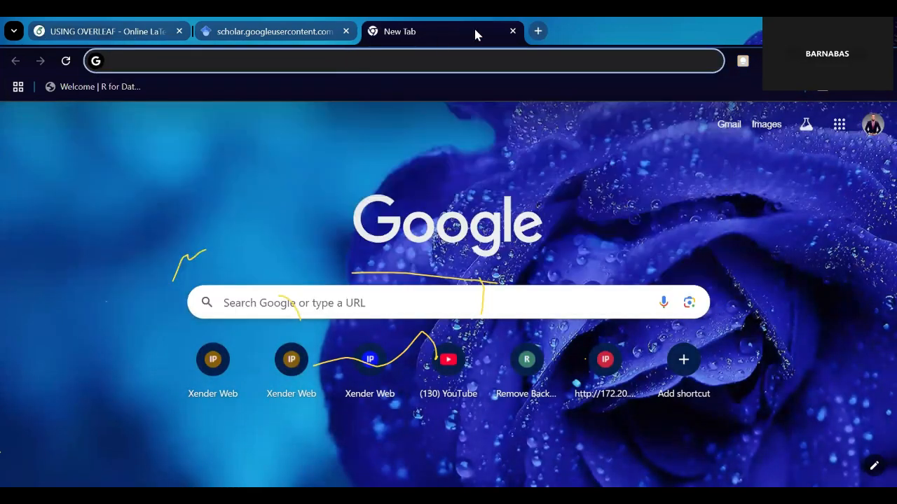
click(105, 31)
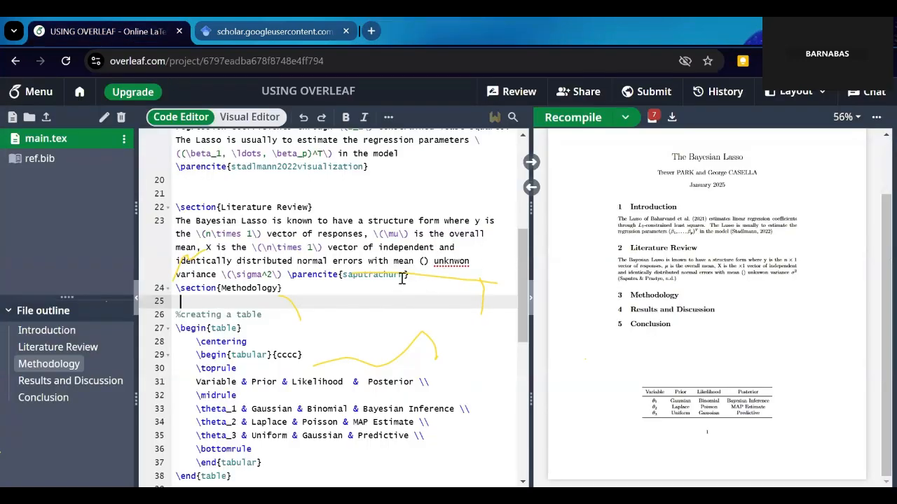
- Copy the Literature Review paragraph into the Methodology section above the table comment, with blank lines before and after it
drag(408, 275, 173, 228)
key(ctrl+c)
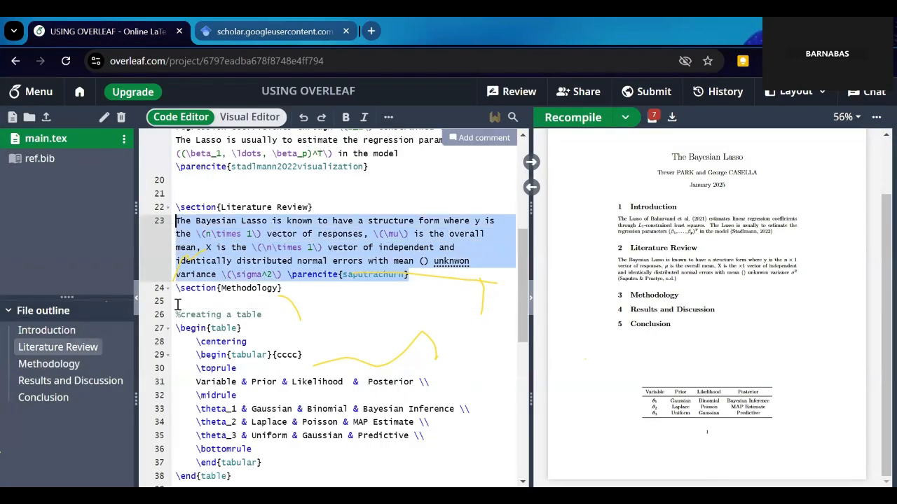
click(205, 304)
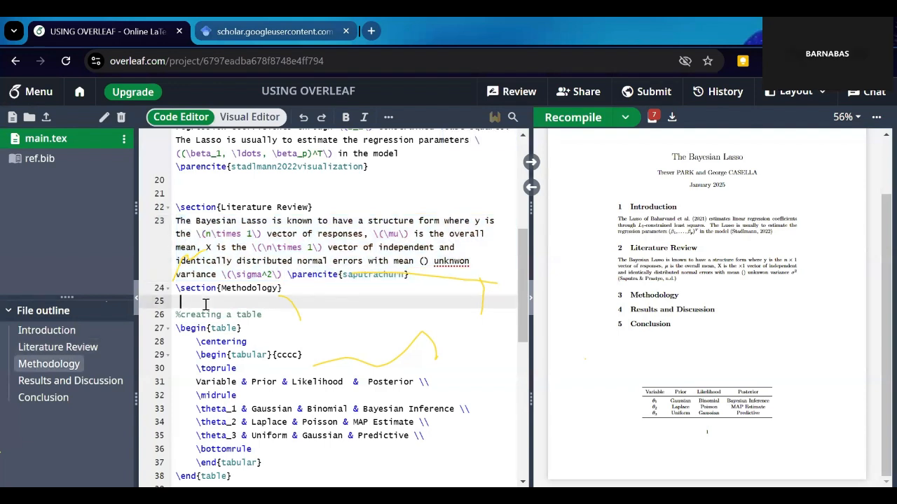
key(ctrl+v)
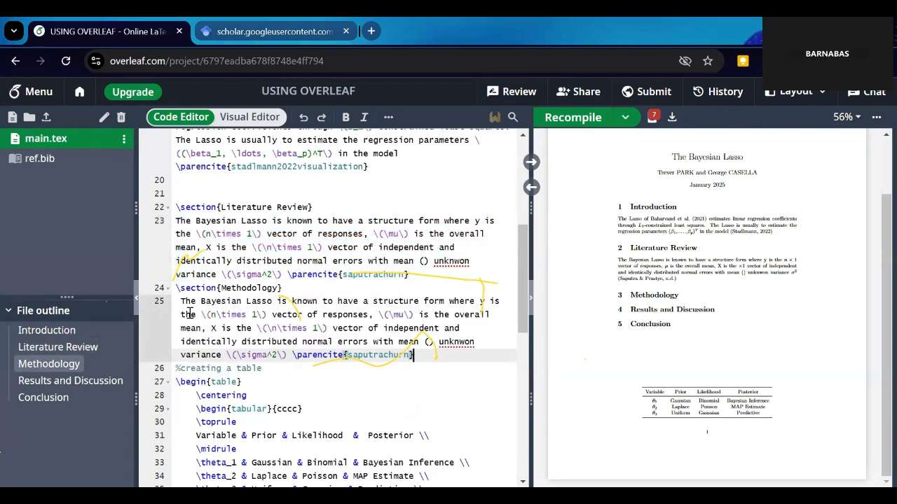
click(178, 303)
key(Return)
scroll(201, 341, down, 2)
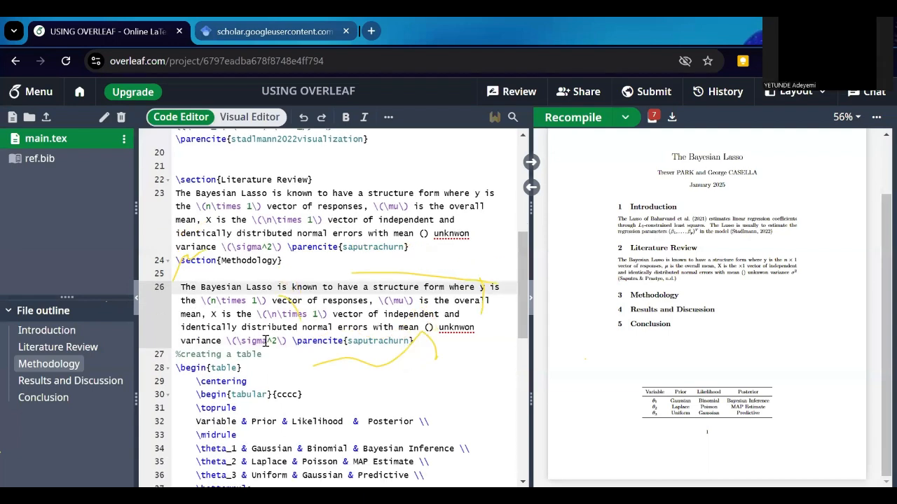
click(430, 229)
key(Return)
- Place another copy of the Bayesian Lasso paragraph between \end{table} and \section{Results and Discussion}, followed by a blank line
drag(430, 229, 181, 176)
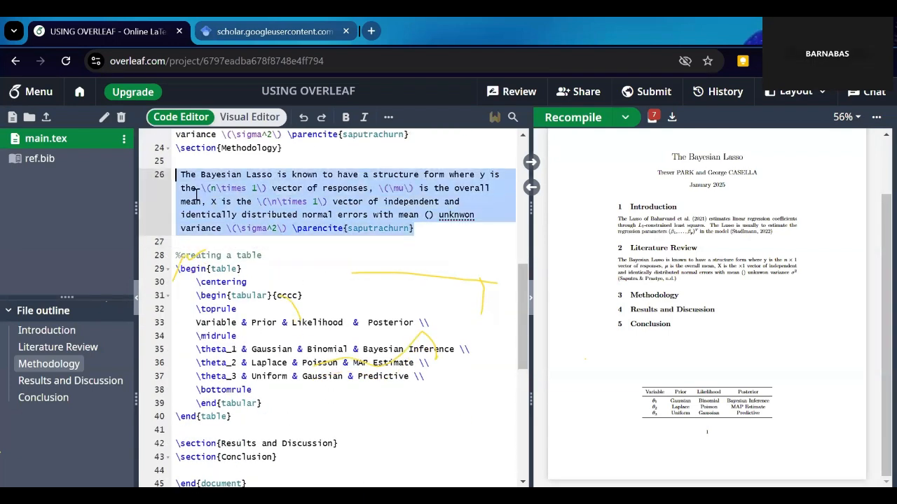
scroll(308, 221, down, 3)
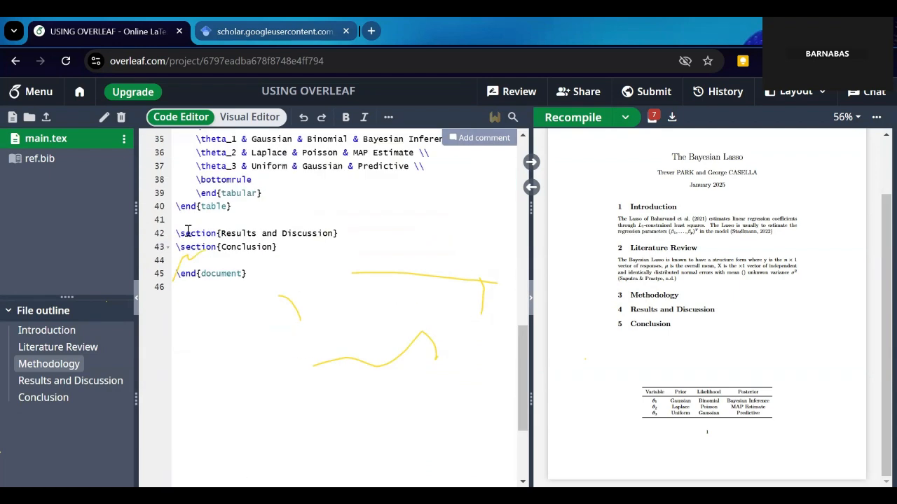
click(296, 217)
key(Return)
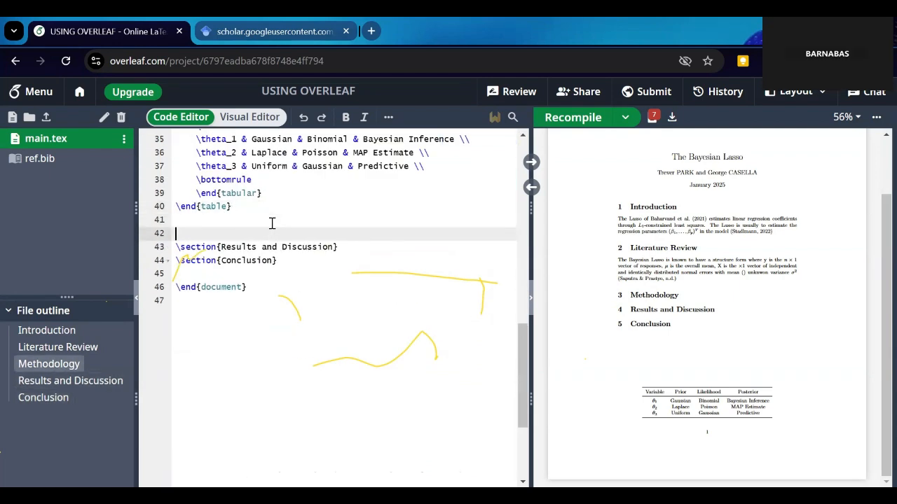
key(ctrl+v)
key(Return)
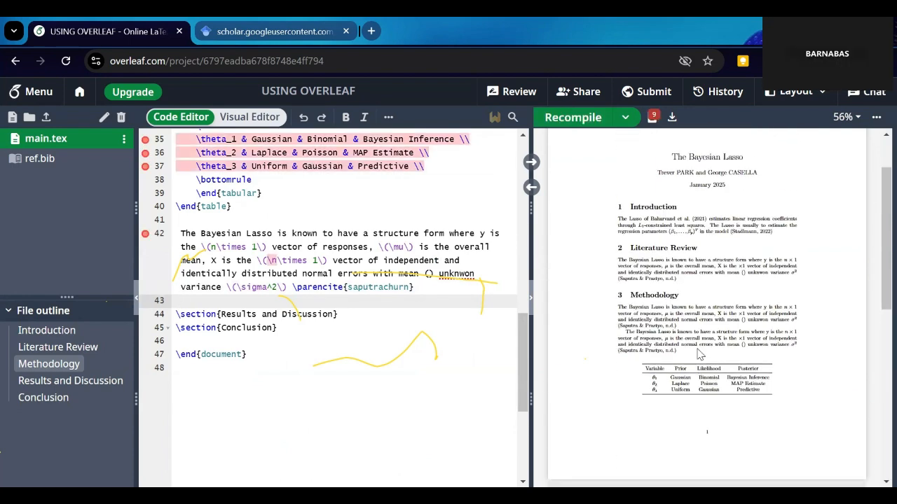
- Add the line "\caption{Penalized Bayesian Method Variables}" between \end{tabular} and \end{table}, and recompile the document
scroll(700, 354, down, 2)
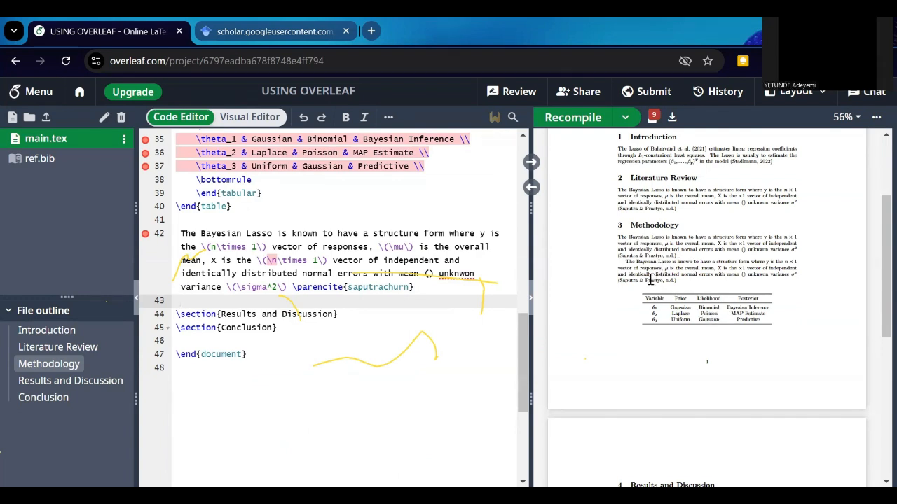
scroll(650, 280, up, 2)
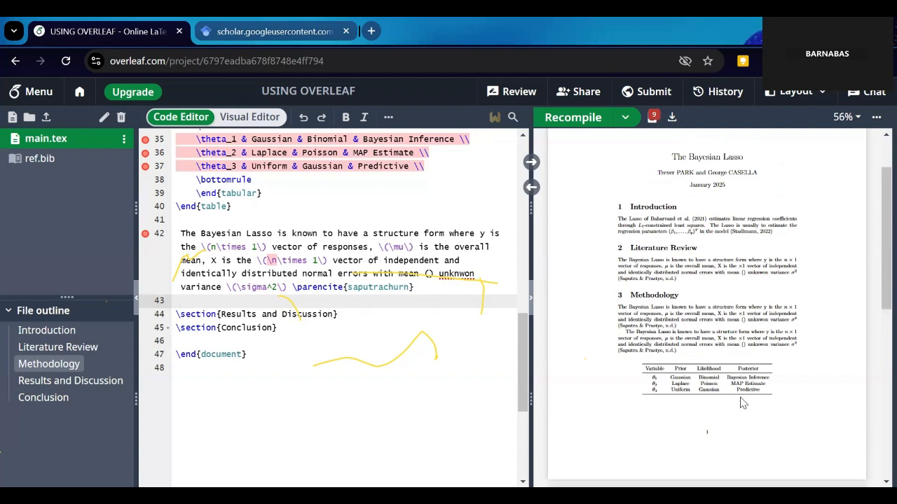
scroll(743, 403, down, 4)
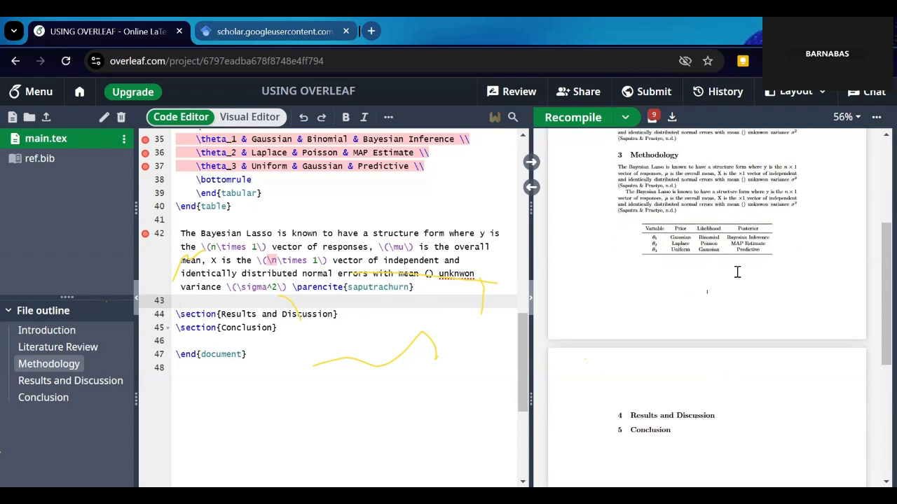
scroll(690, 287, up, 2)
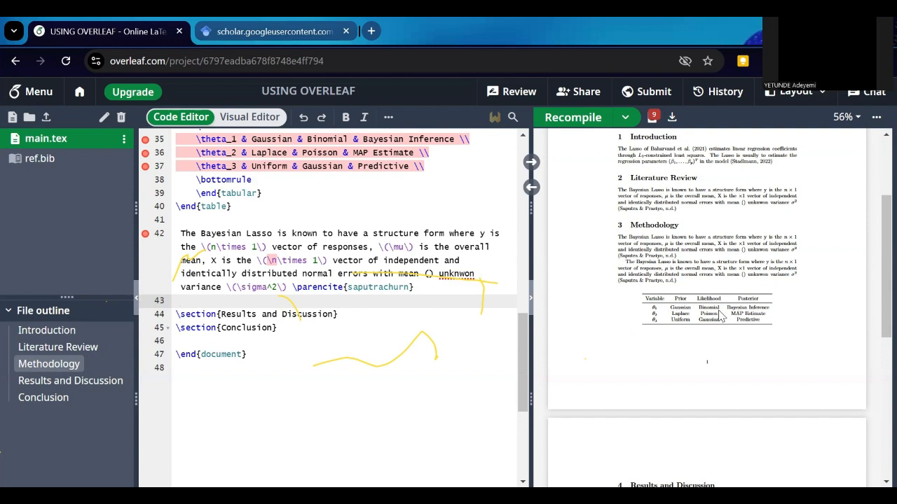
click(277, 197)
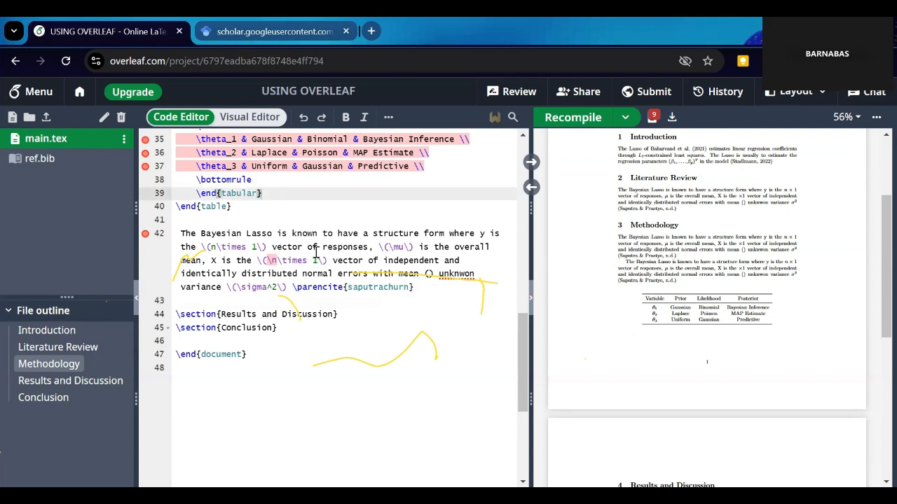
key(Return)
text(\caption{})
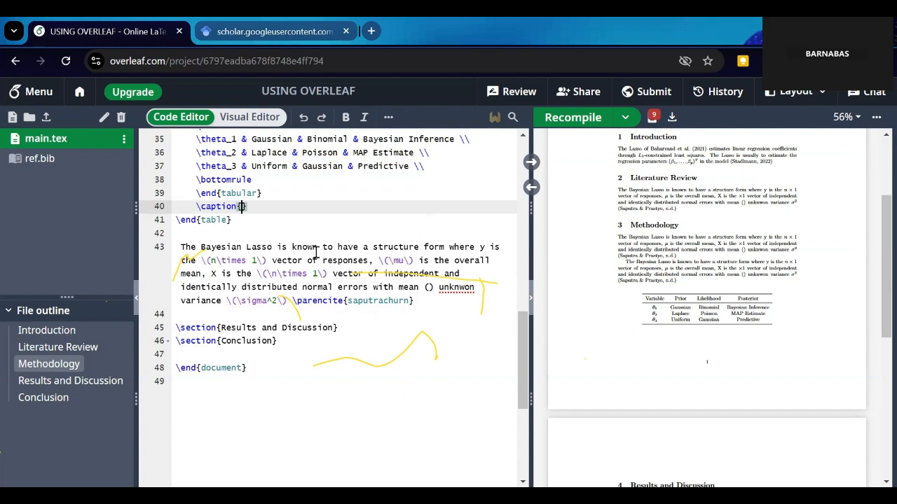
text(Penalized Bayesian )
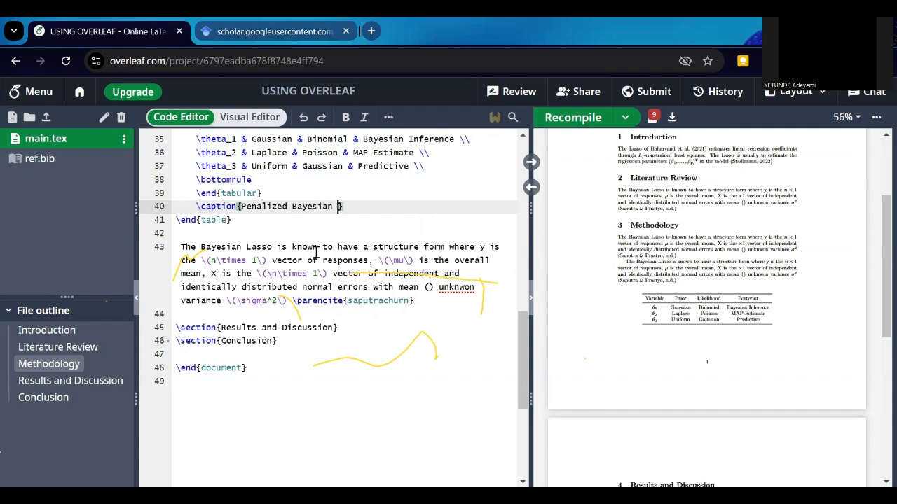
text(Method Variabl)
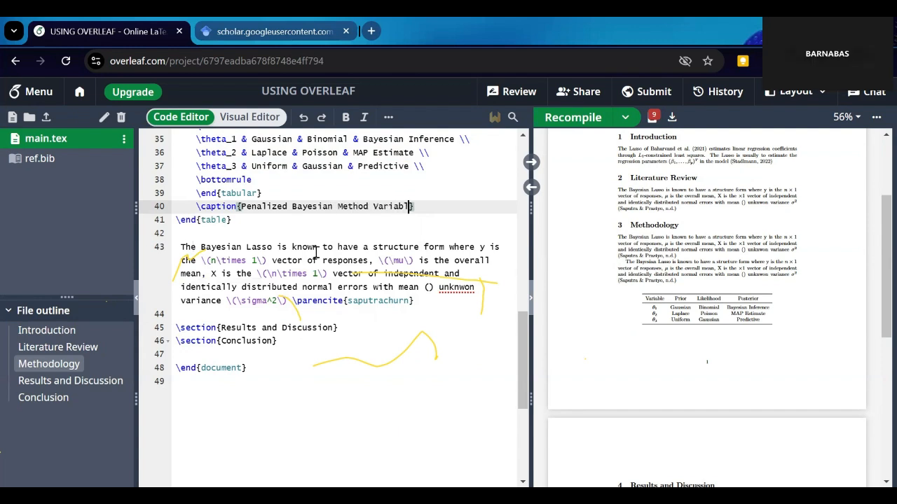
text(es)
key(ctrl+s)
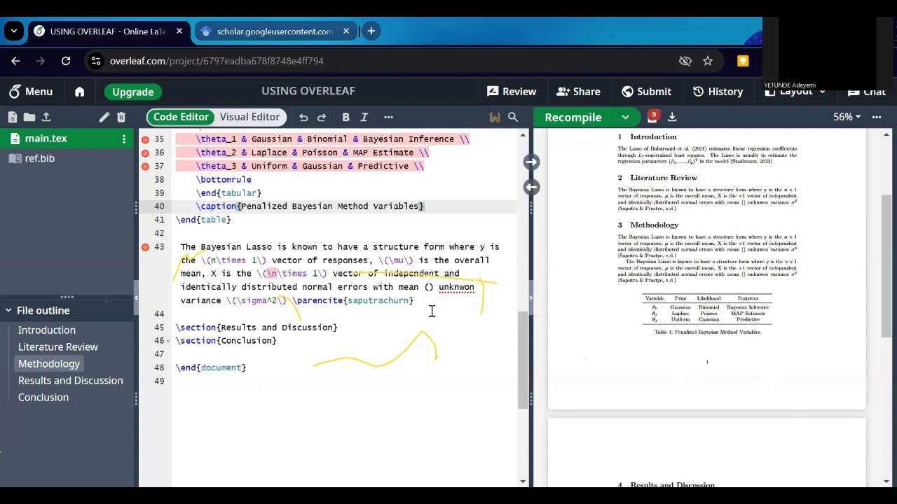
- Insert the \printbibliography command on its own line between \section{Conclusion} and \end{document}
scroll(432, 311, up, 2)
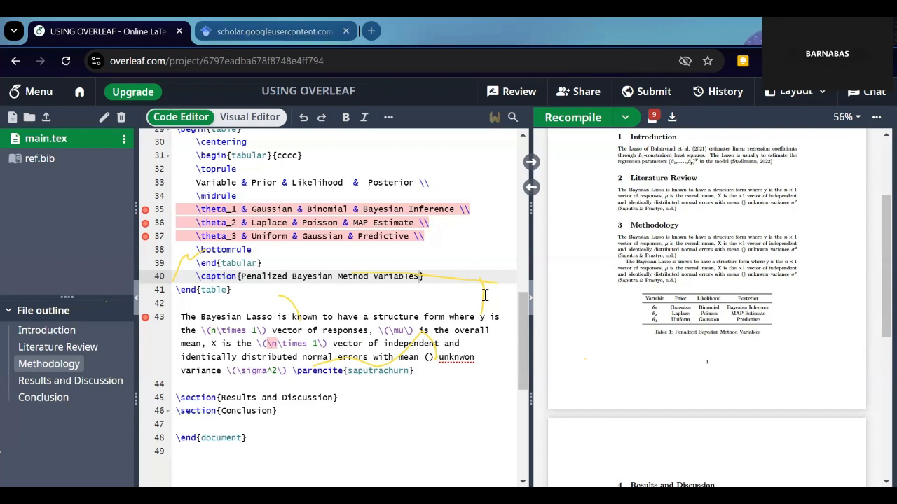
scroll(435, 320, down, 2)
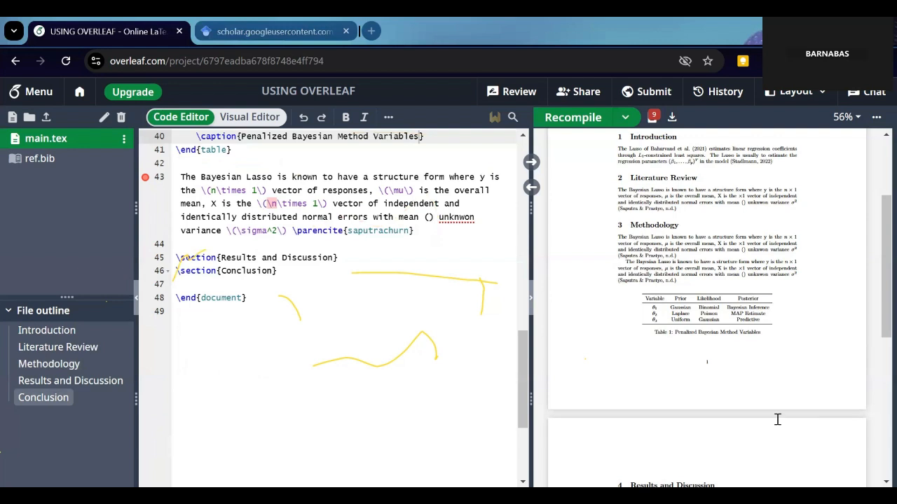
click(297, 281)
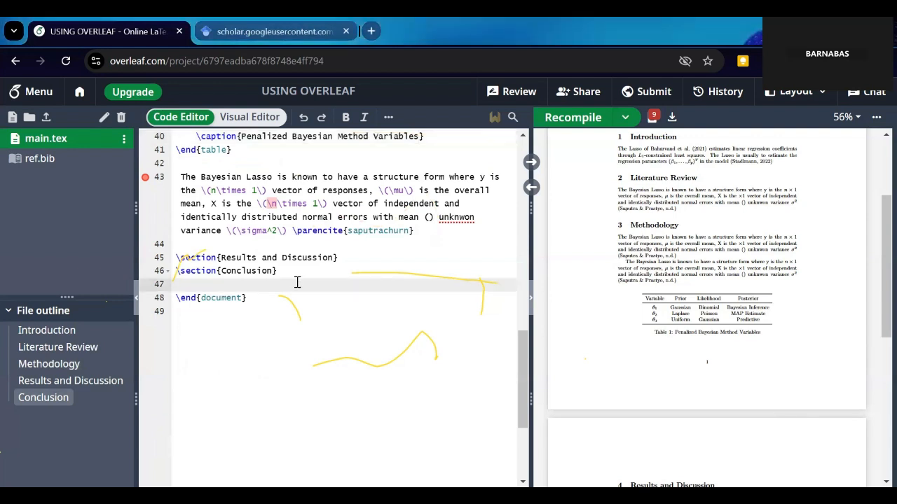
key(Return)
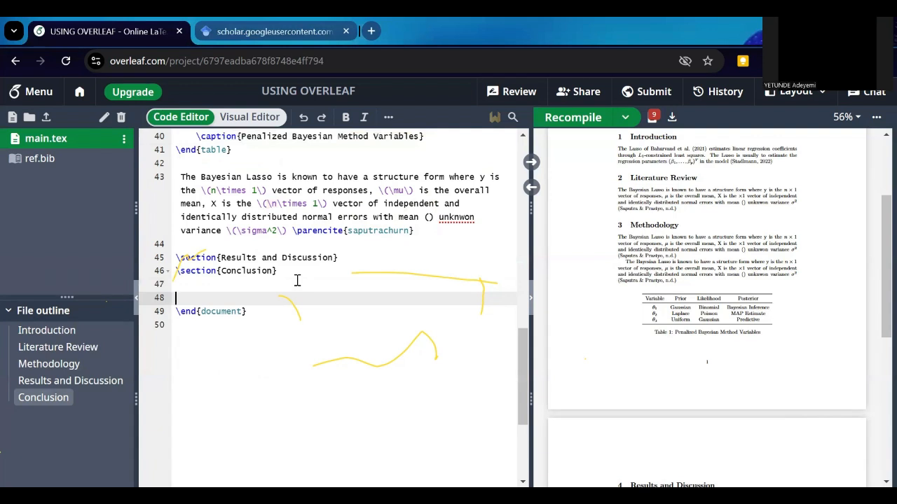
text(\)
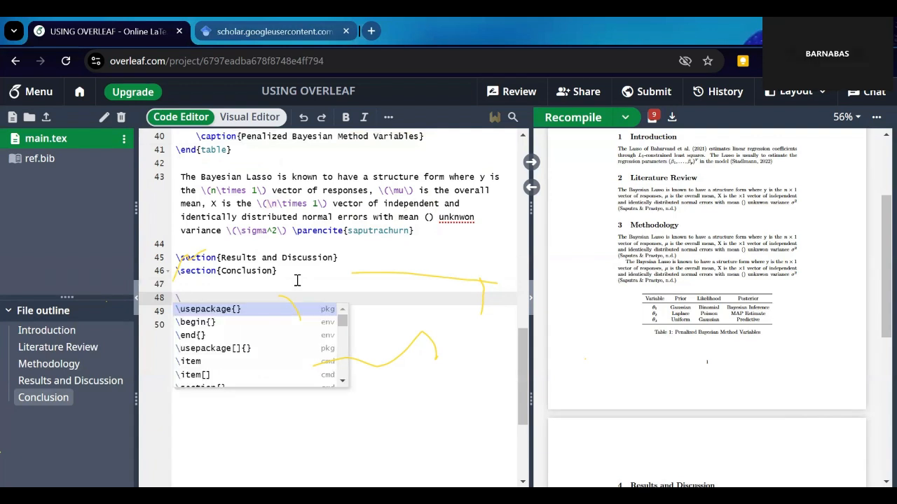
click(432, 311)
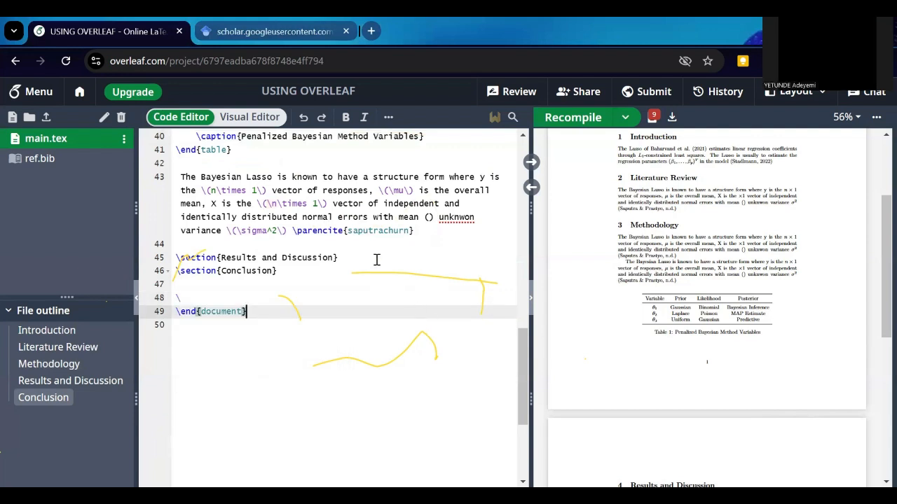
click(242, 298)
text(printbi)
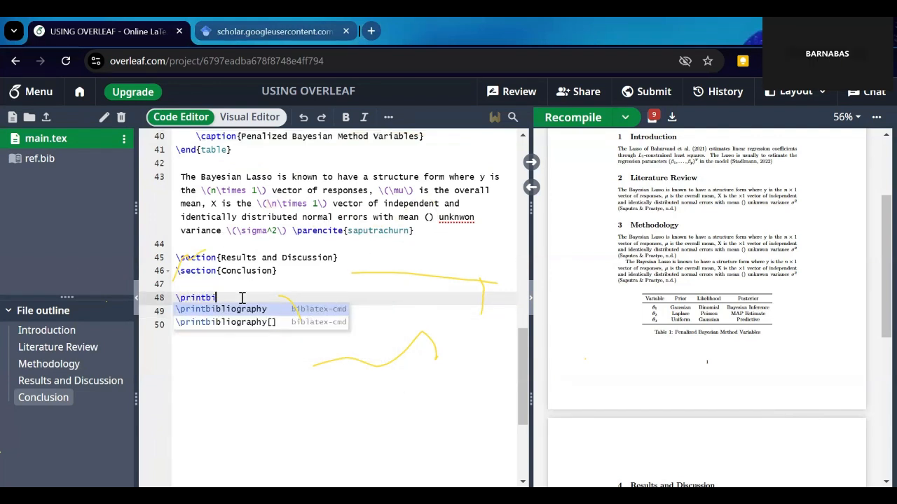
text(b)
key(Return)
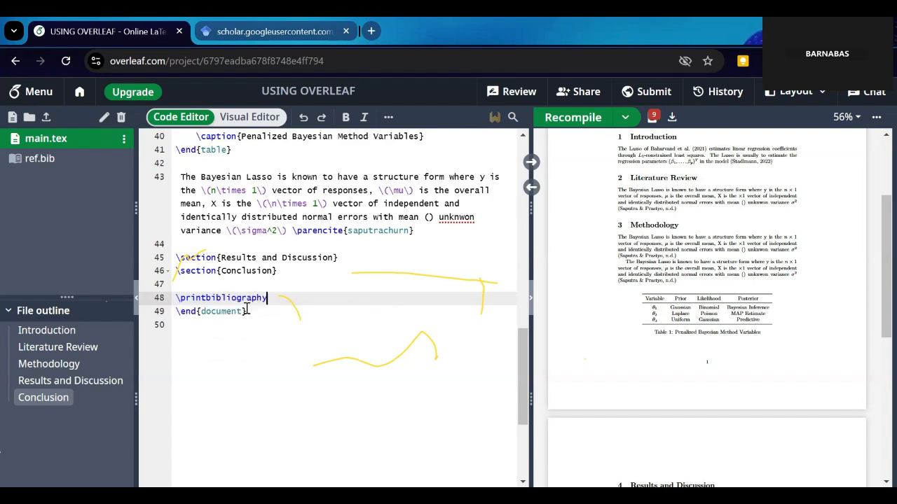
- Recompile the document and check the References list in the PDF preview
key(ctrl+s)
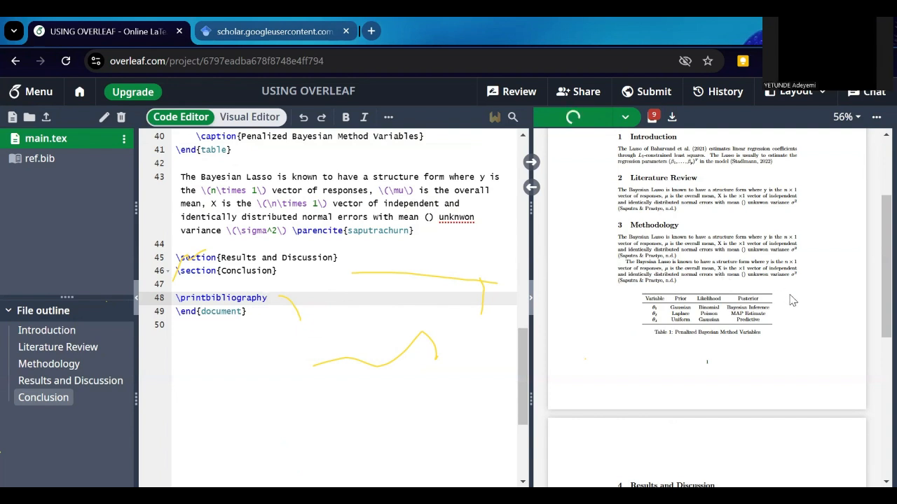
scroll(809, 300, down, 5)
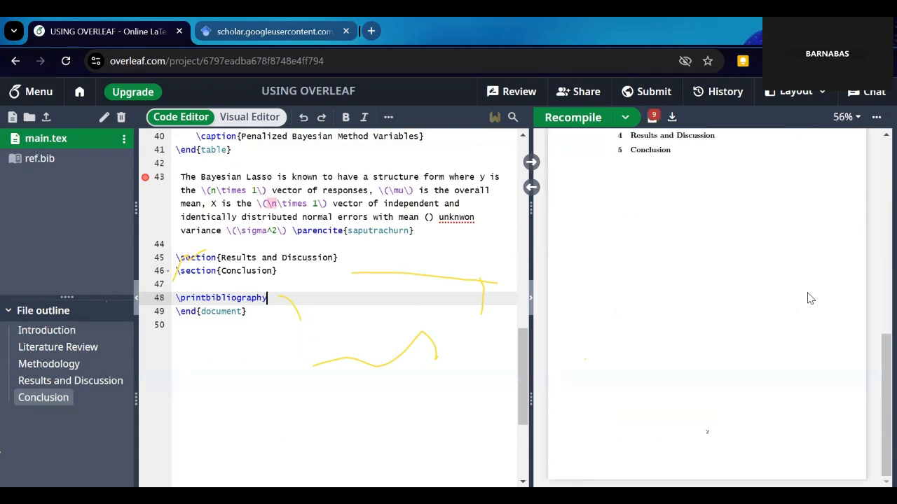
scroll(799, 297, up, 1)
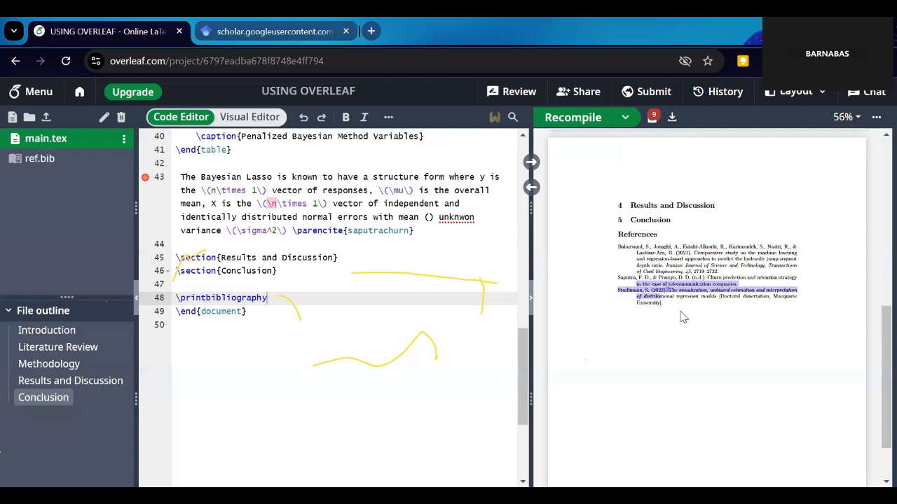
scroll(673, 310, up, 1)
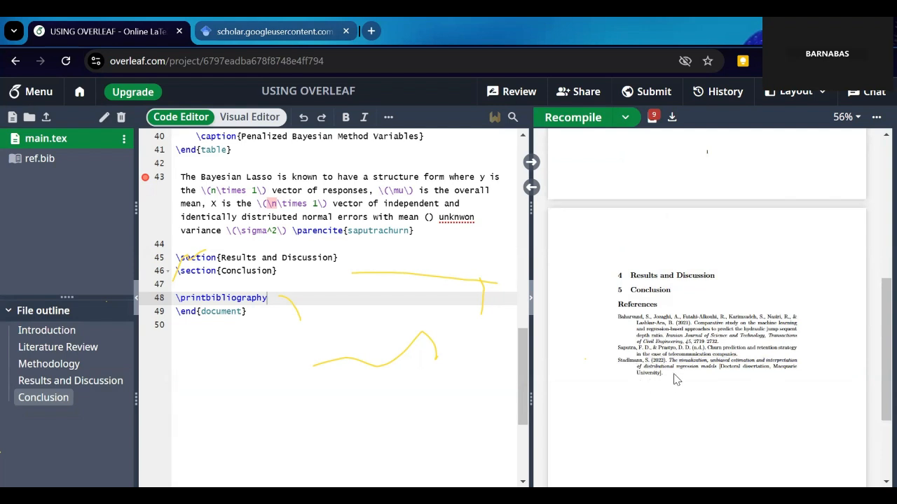
scroll(601, 360, down, 2)
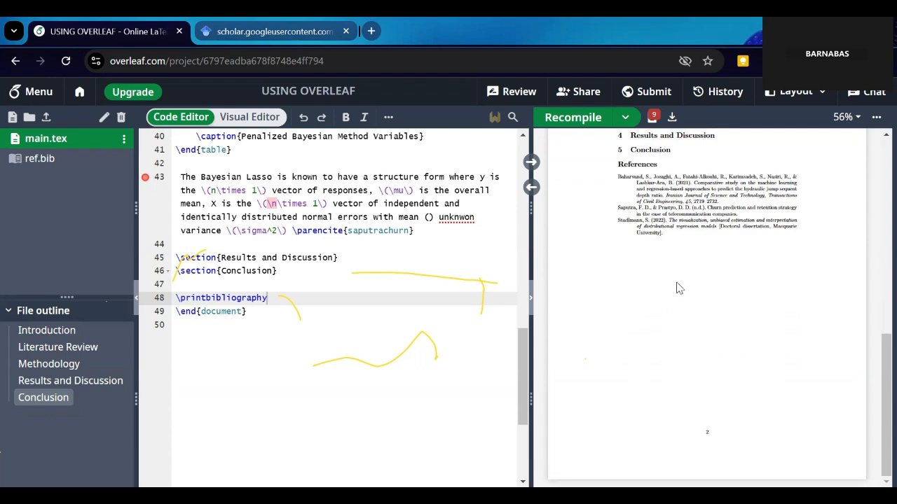
scroll(676, 287, up, 3)
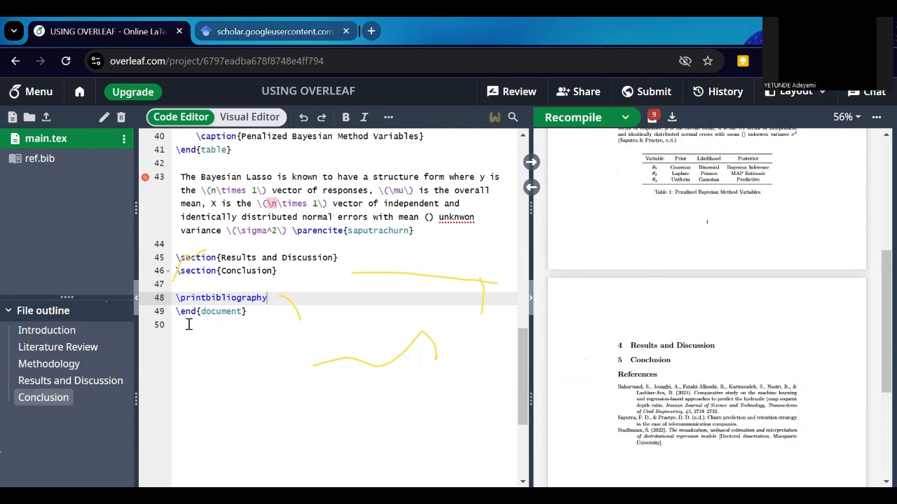
scroll(300, 298, up, 2)
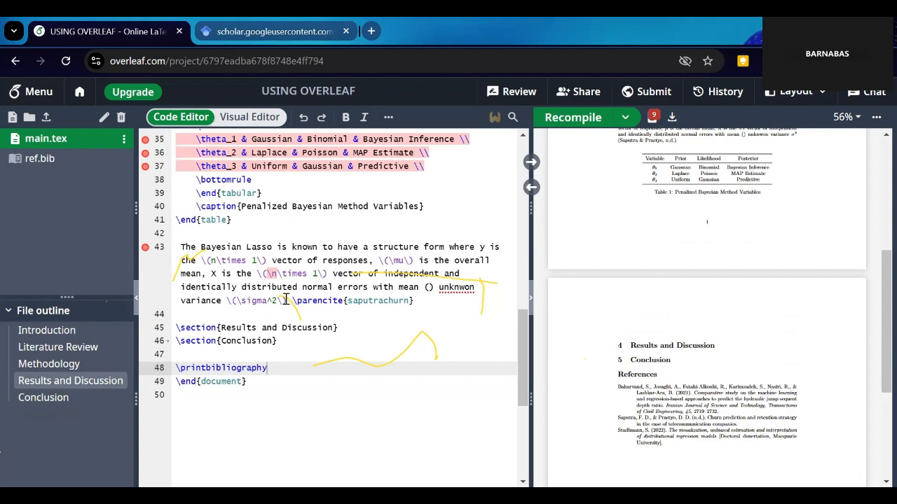
click(423, 302)
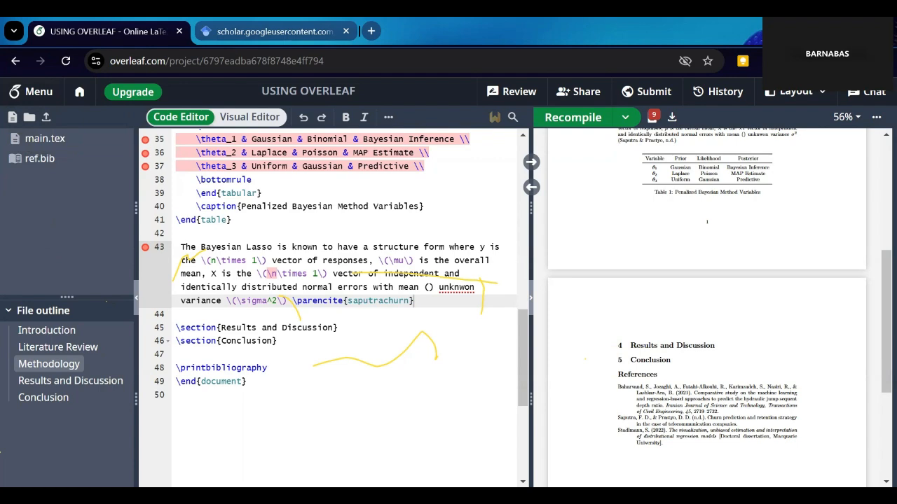
- Upload the image file bayesian.png from the computer to the project
click(46, 117)
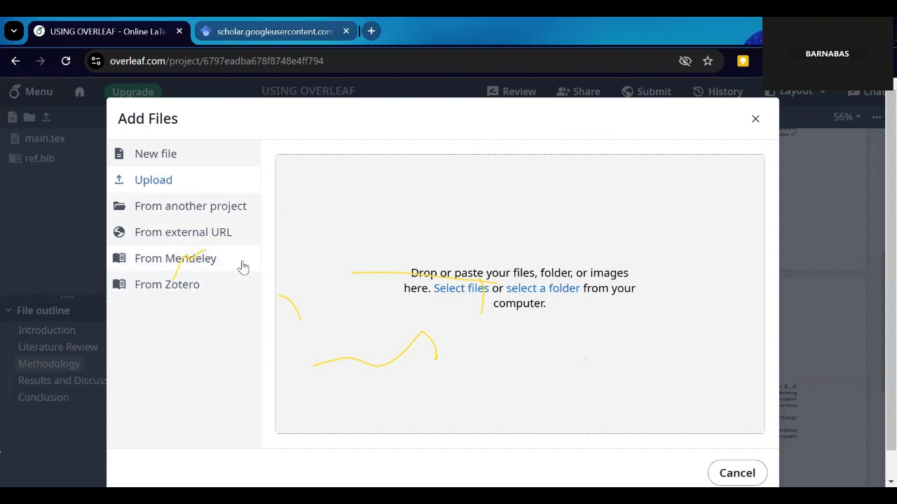
click(814, 202)
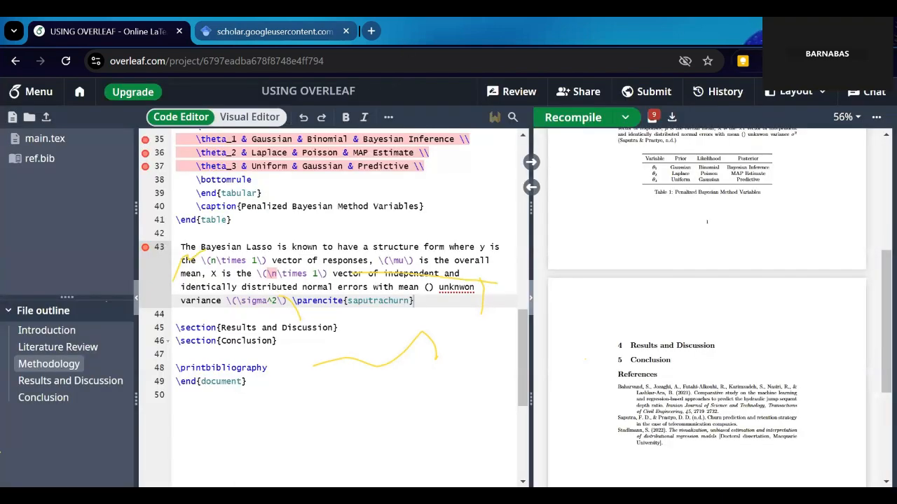
click(47, 119)
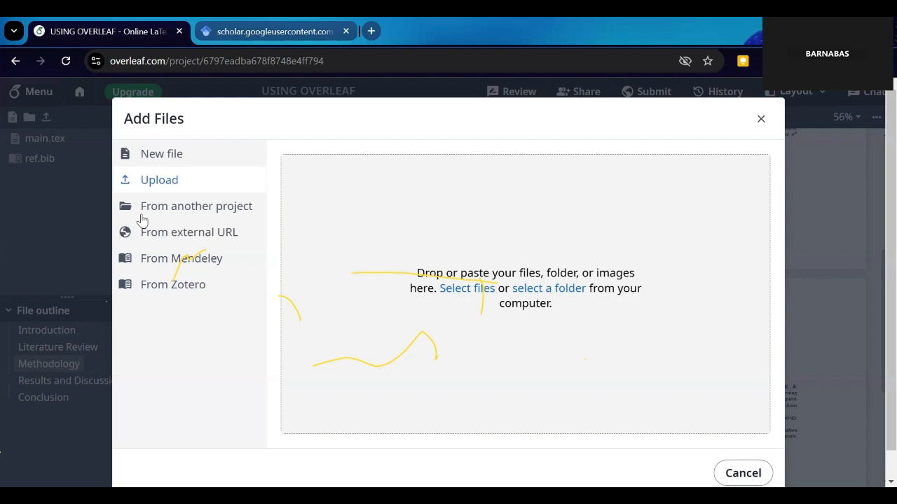
click(161, 154)
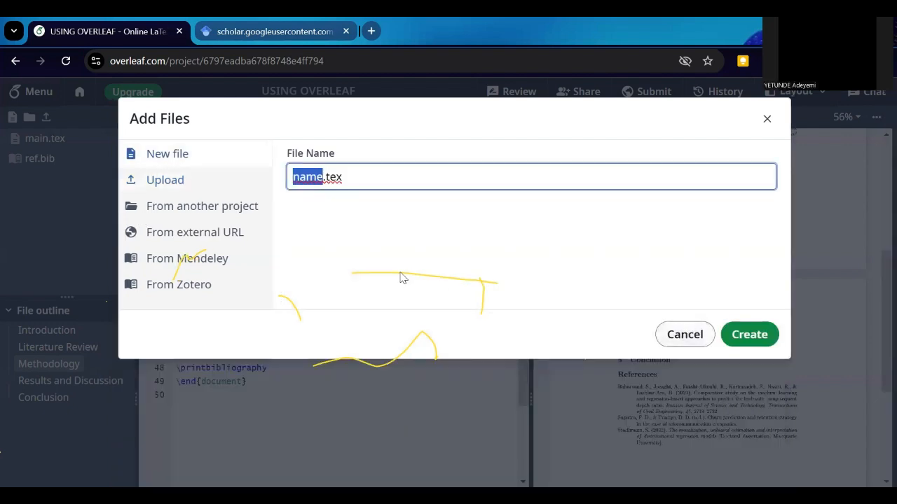
click(765, 120)
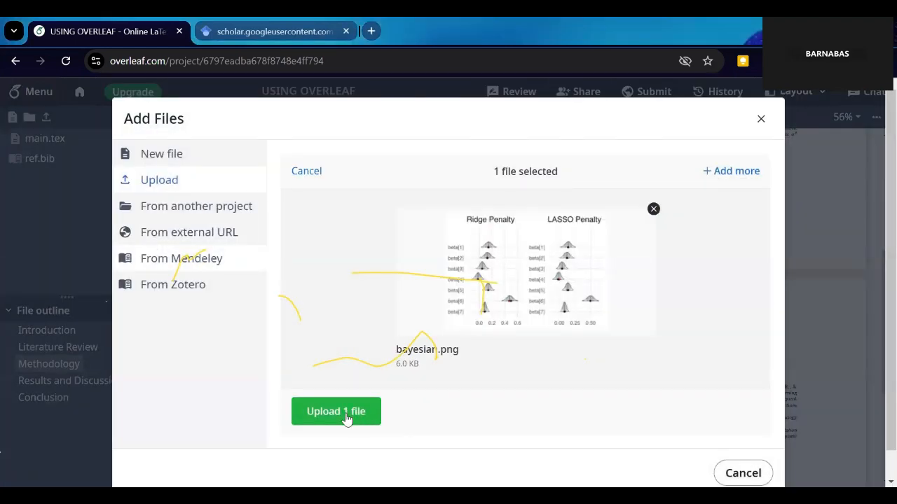
click(352, 413)
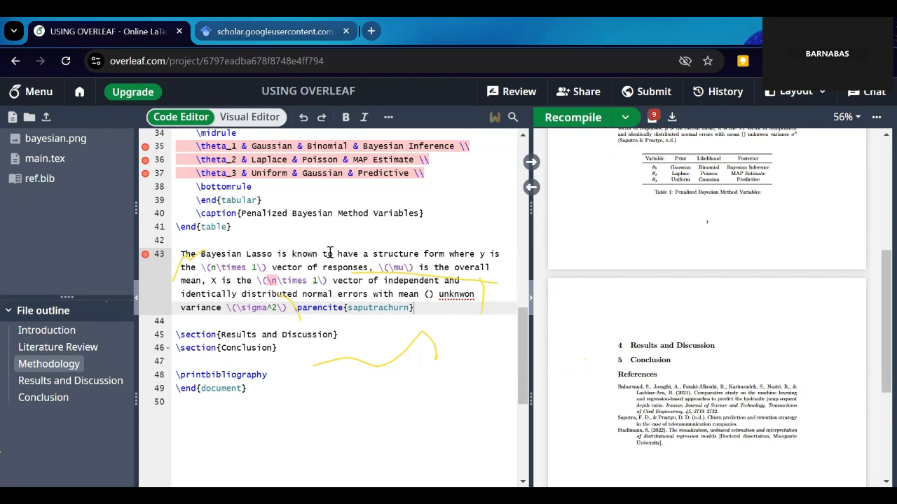
- Add an empty figure environment, \begin{figure} to \end{figure}, between the Introduction paragraph and \section{Literature Review}
scroll(420, 238, down, 4)
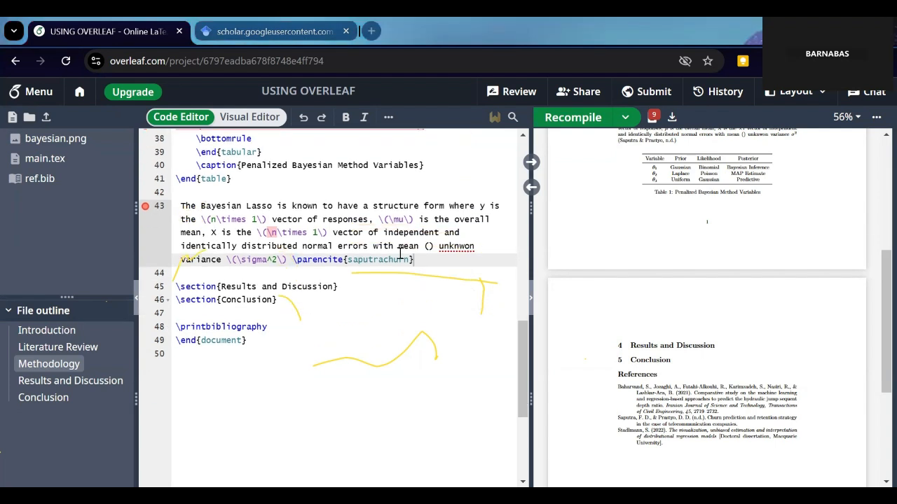
scroll(435, 238, up, 2)
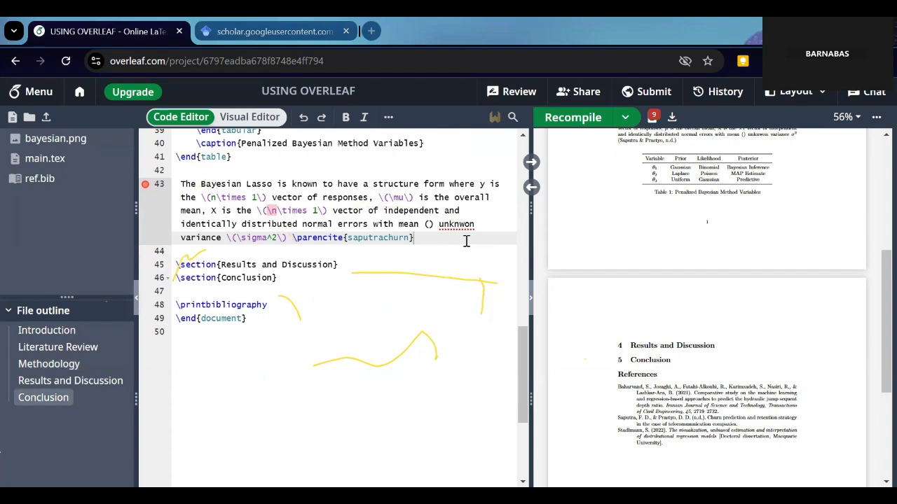
scroll(364, 231, up, 5)
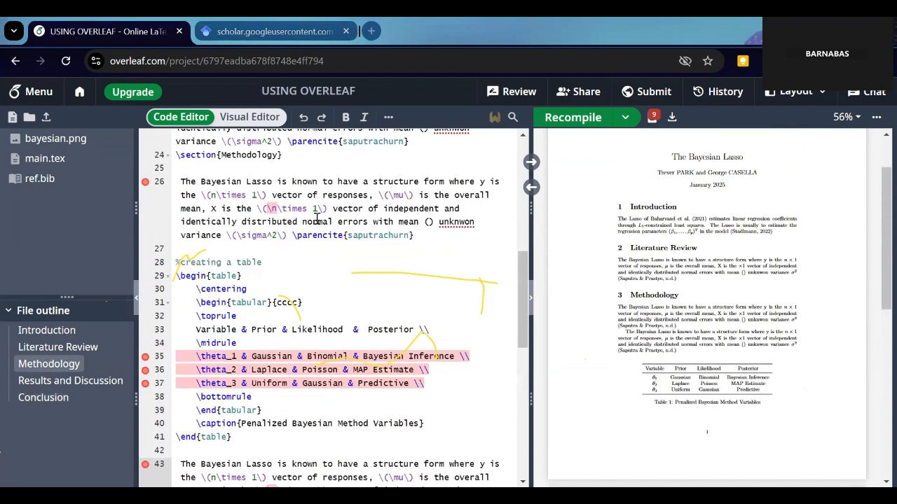
scroll(316, 219, up, 4)
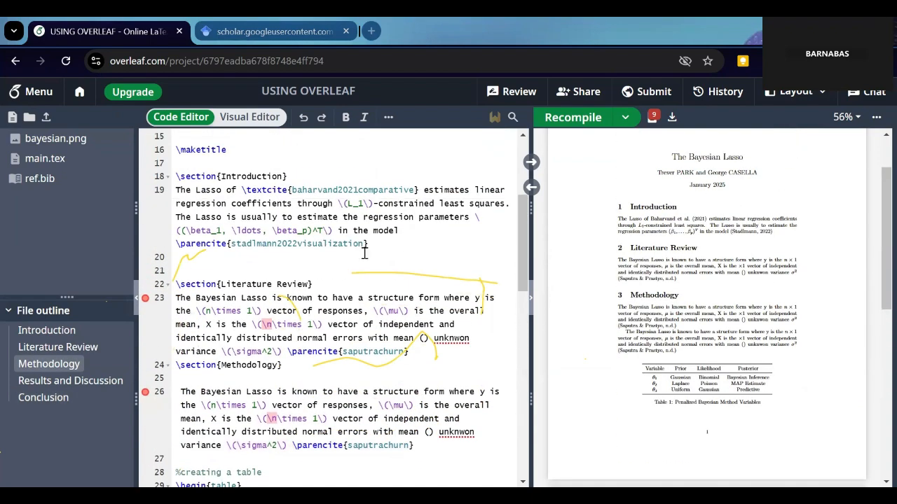
click(375, 259)
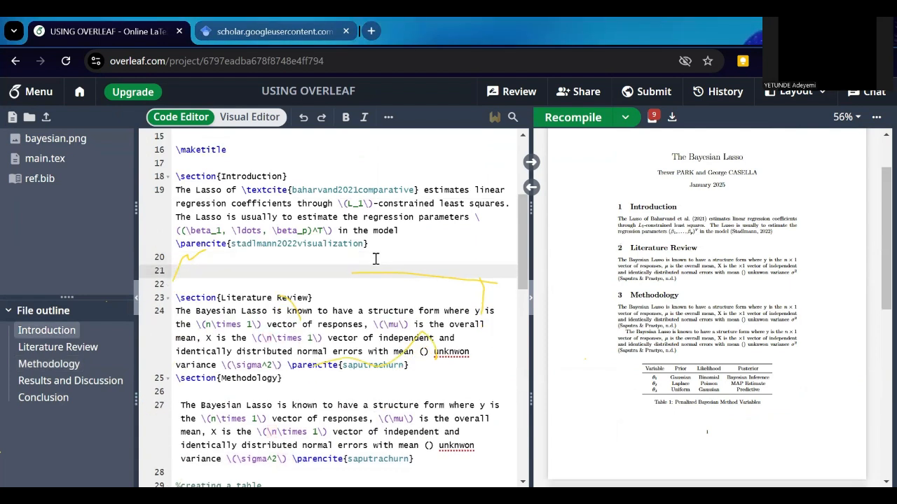
text(\begin{)
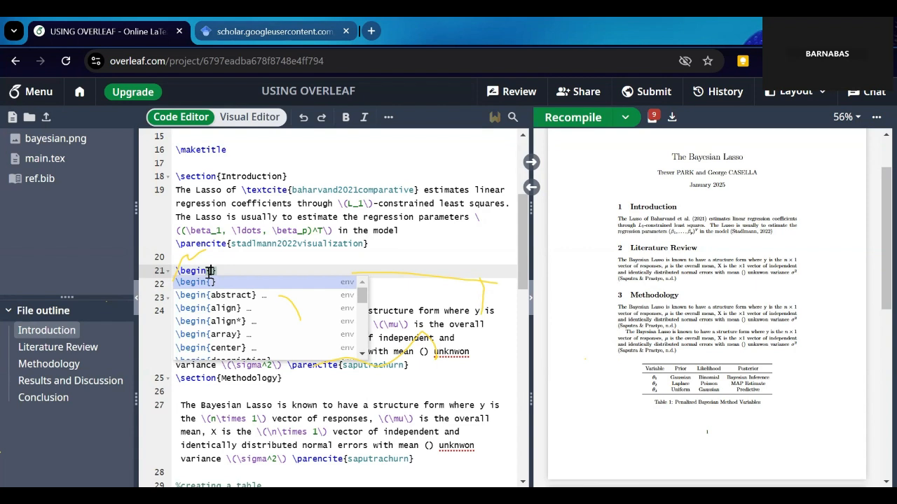
text(figure)
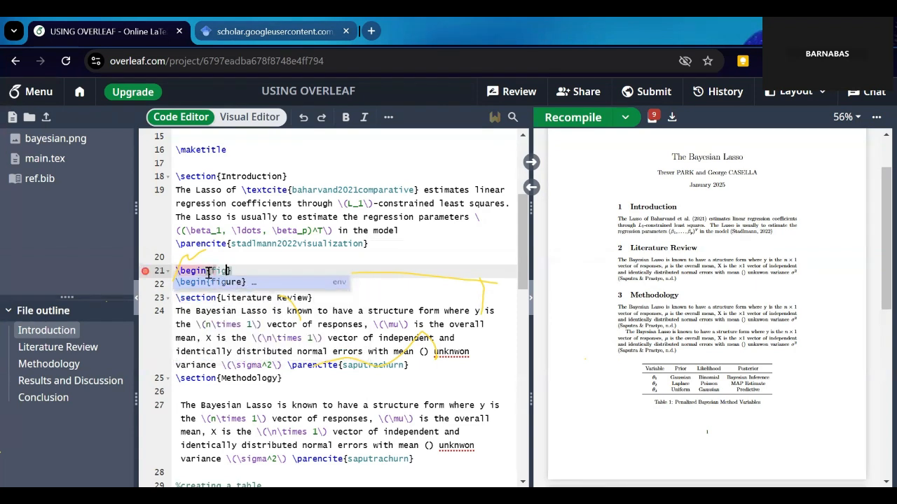
key(Escape)
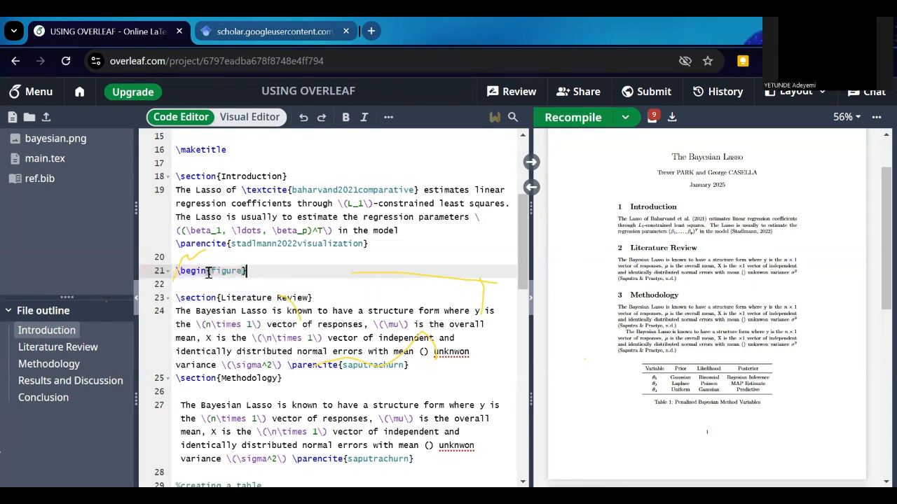
key(Return)
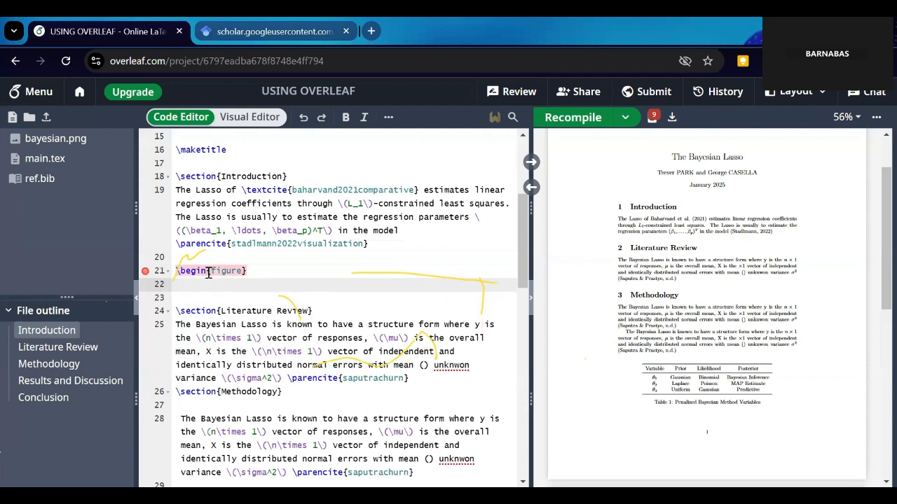
text(\end)
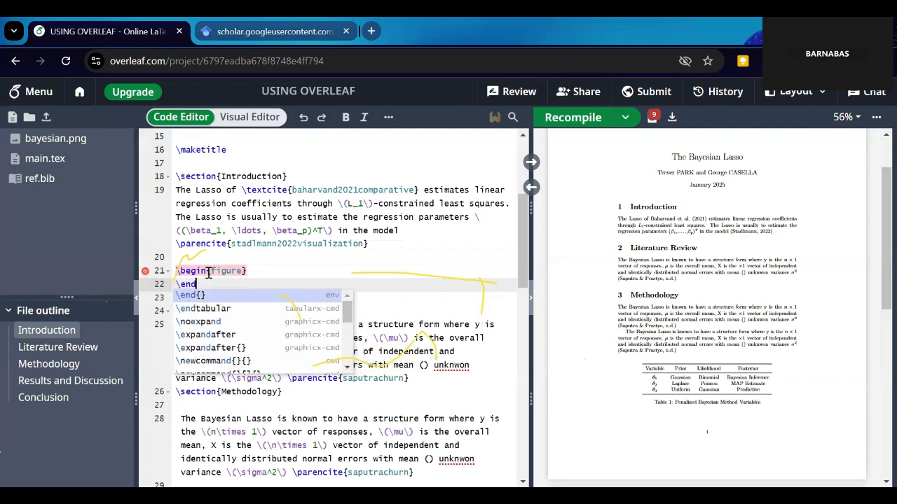
text({figure)
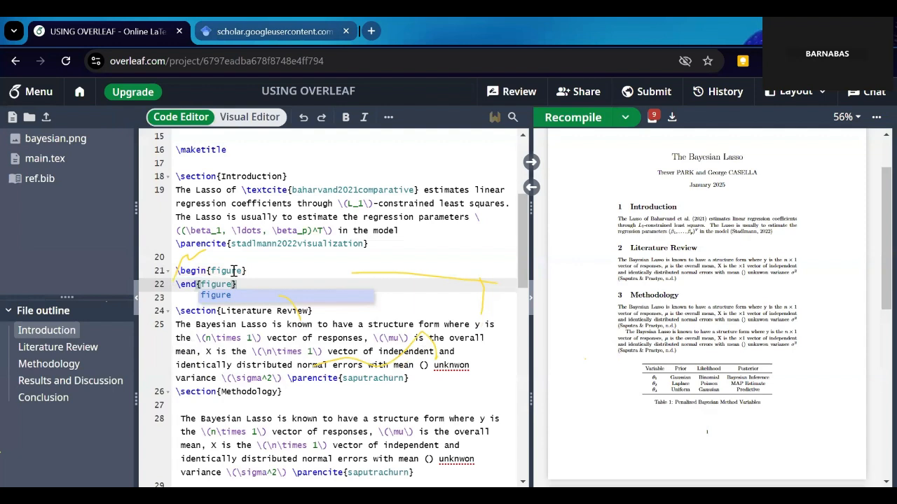
- Add a \centering command on its own line inside the figure environment, directly below \begin{figure}
click(275, 276)
key(Return)
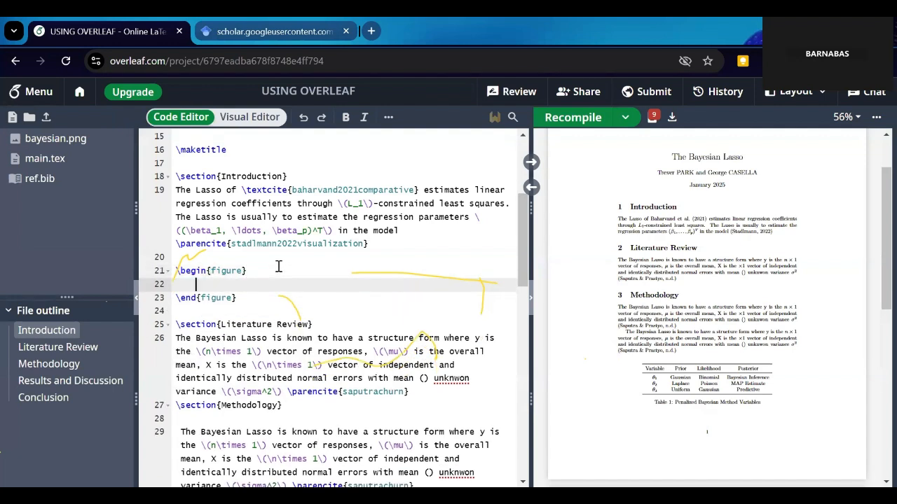
text(\centering)
key(Return)
- Insert \includegraphics{bayesian.png} below \centering in the figure environment, without the optional square-bracket argument
text(\)
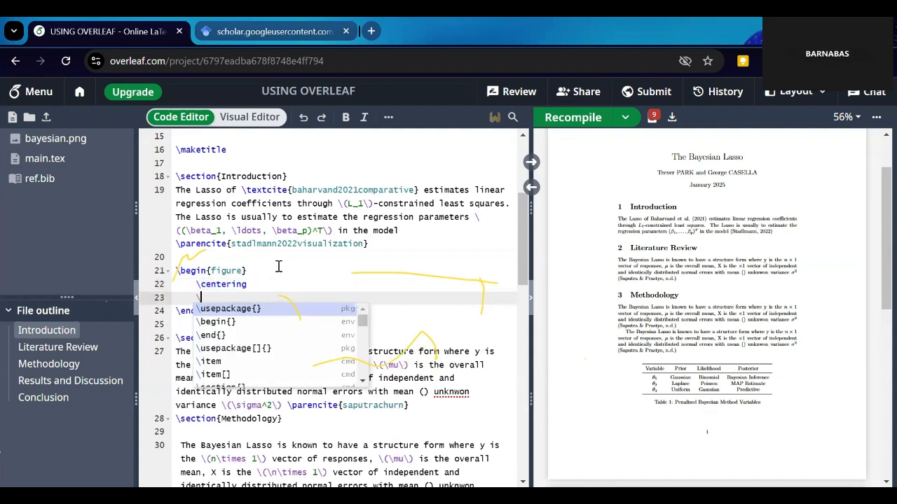
text(include)
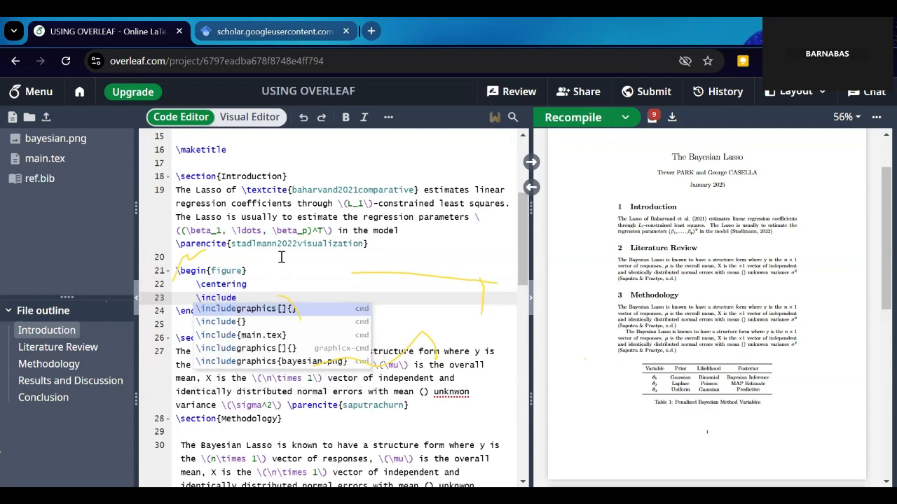
scroll(307, 252, up, 5)
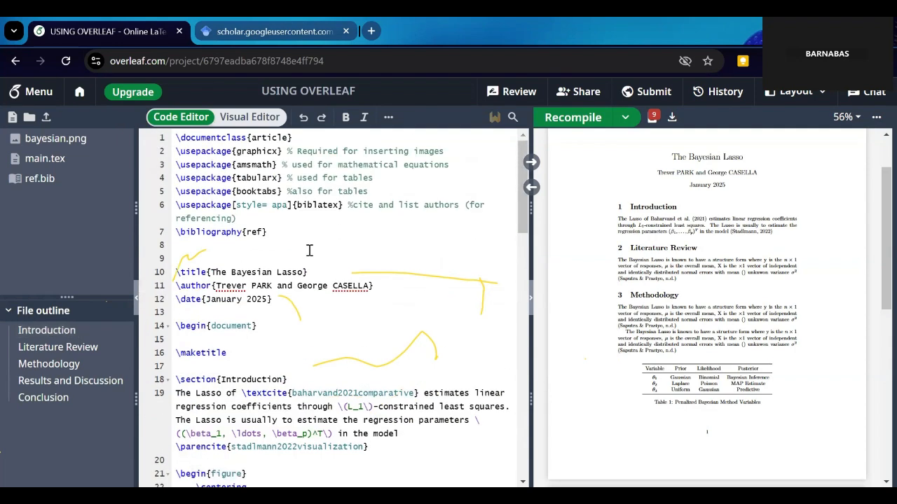
scroll(309, 250, down, 8)
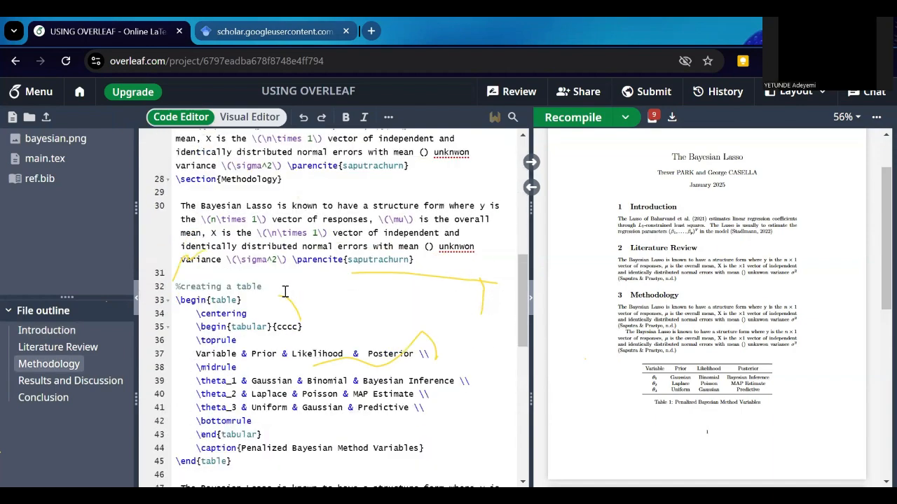
scroll(266, 266, up, 4)
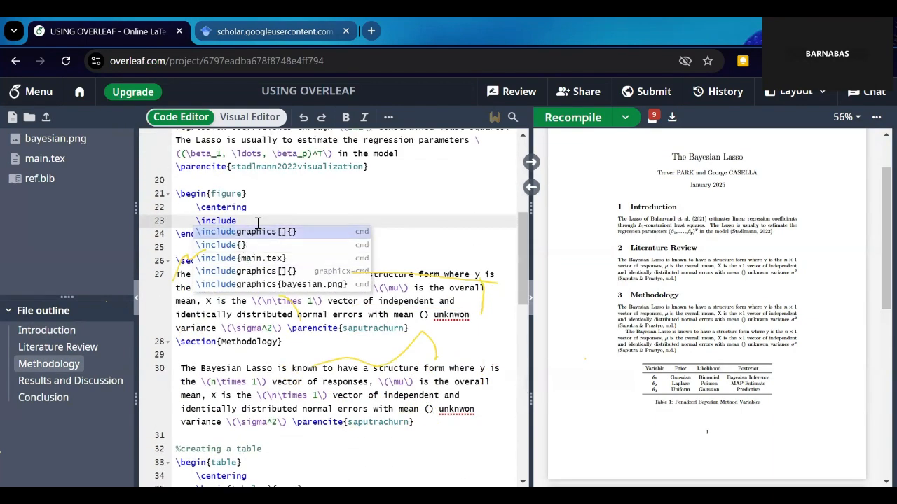
click(252, 234)
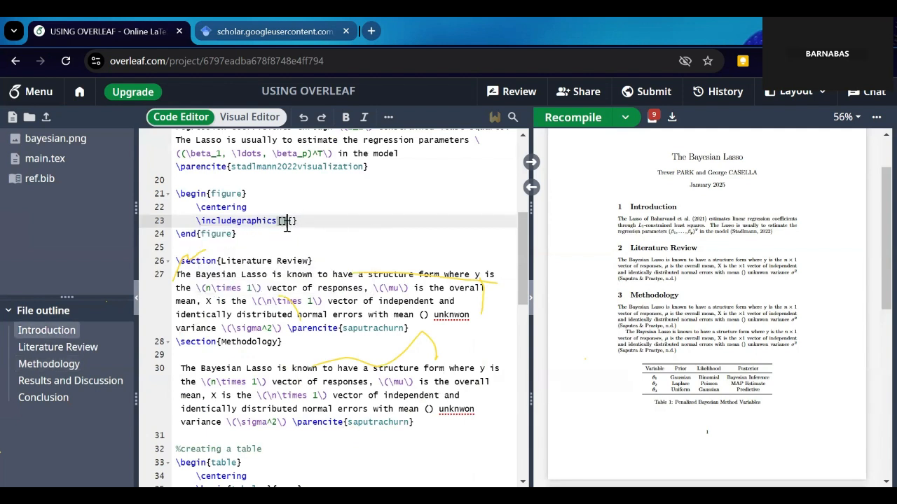
key(BackSpace)
key(Right)
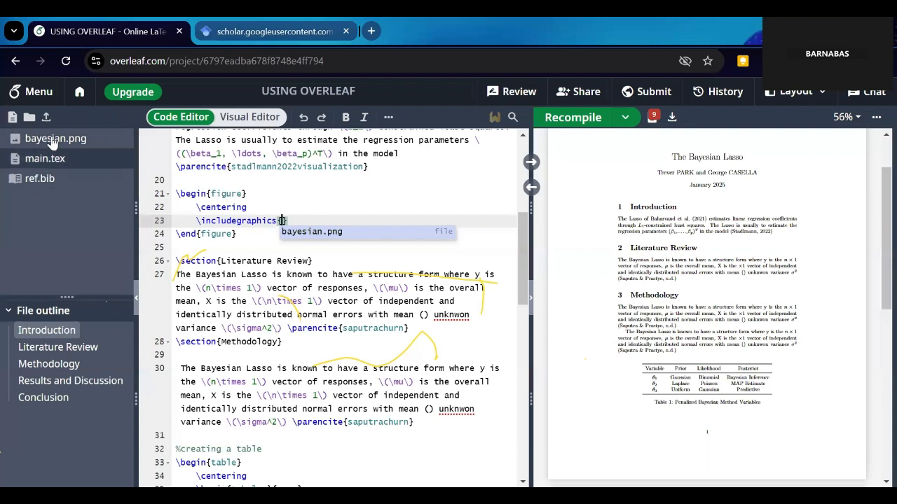
click(301, 231)
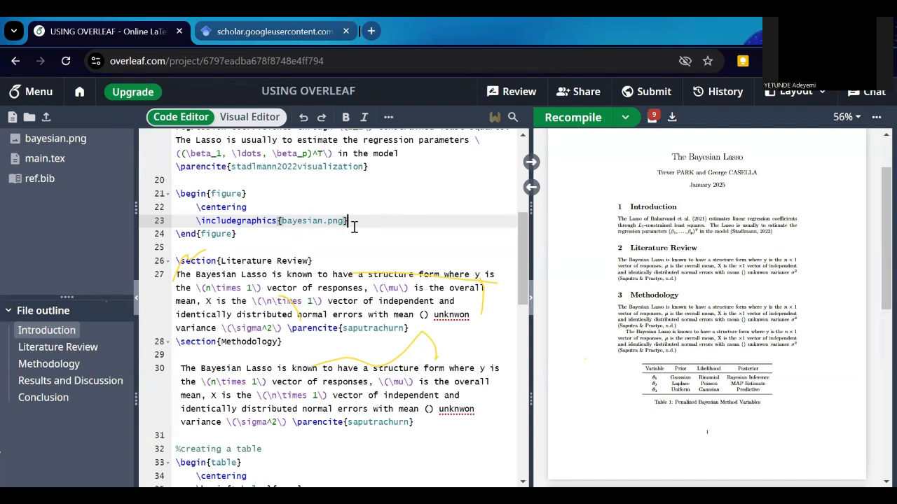
- Add the caption "Penalized Lasso" below the \includegraphics line of the bayesian.png figure
key(Return)
text(\)
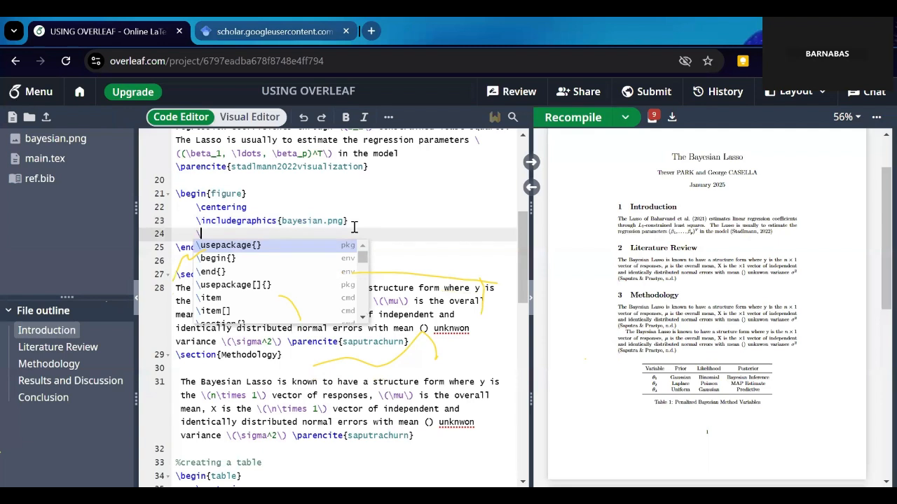
text(caption)
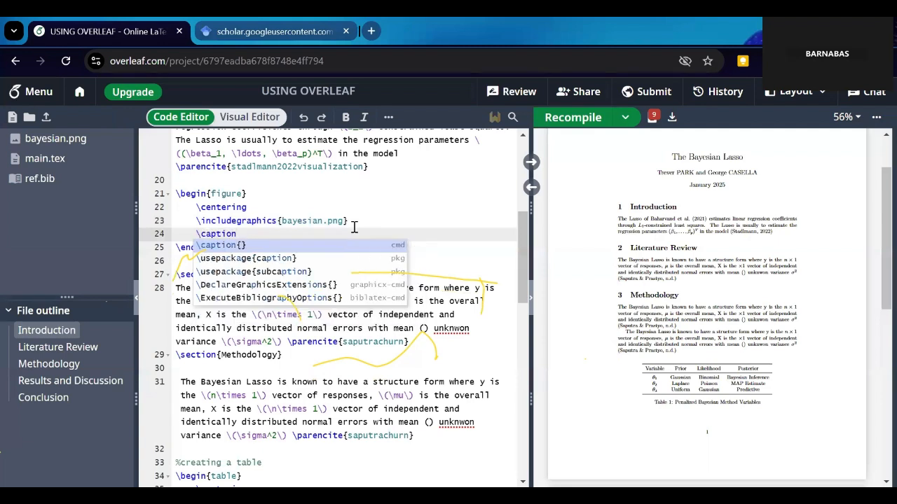
key(Return)
text(Penalized Laasso)
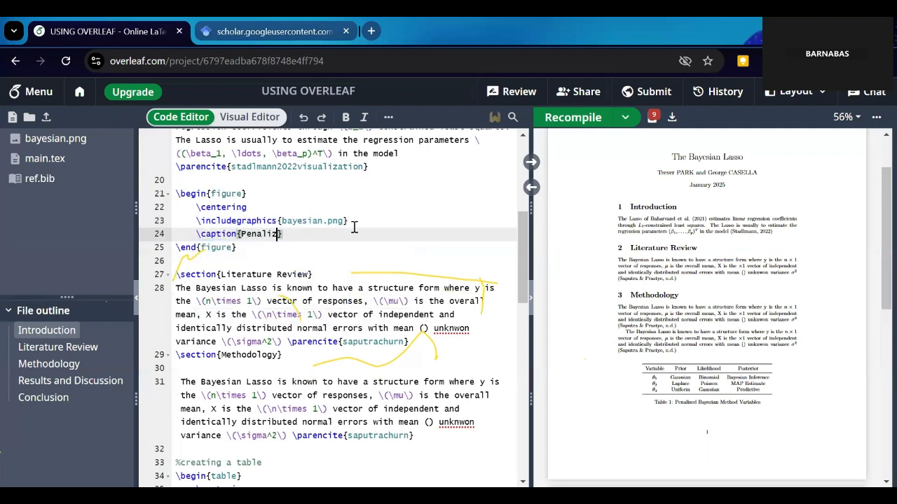
key(Left)
key(Left)
key(Left)
key(Left)
key(Left)
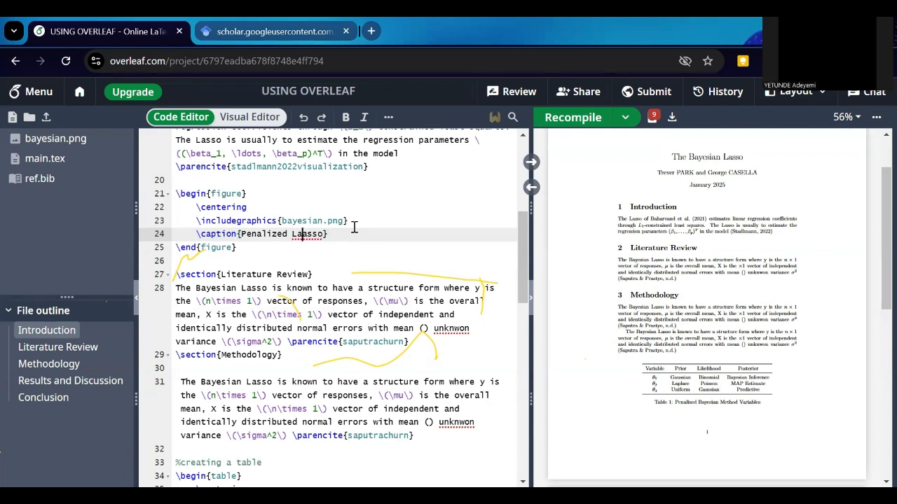
key(BackSpace)
- Recompile the document, widen the PDF preview, and examine the captioned figure and its placement on page 2
key(ctrl+s)
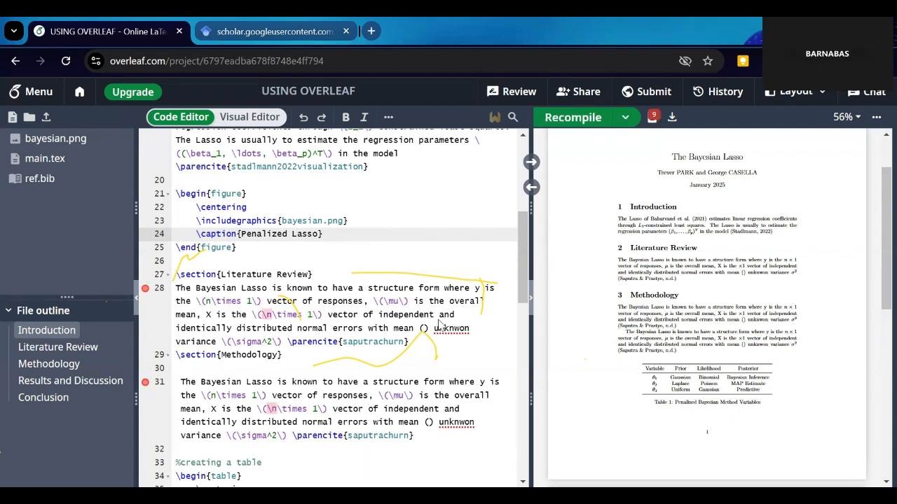
scroll(672, 294, down, 4)
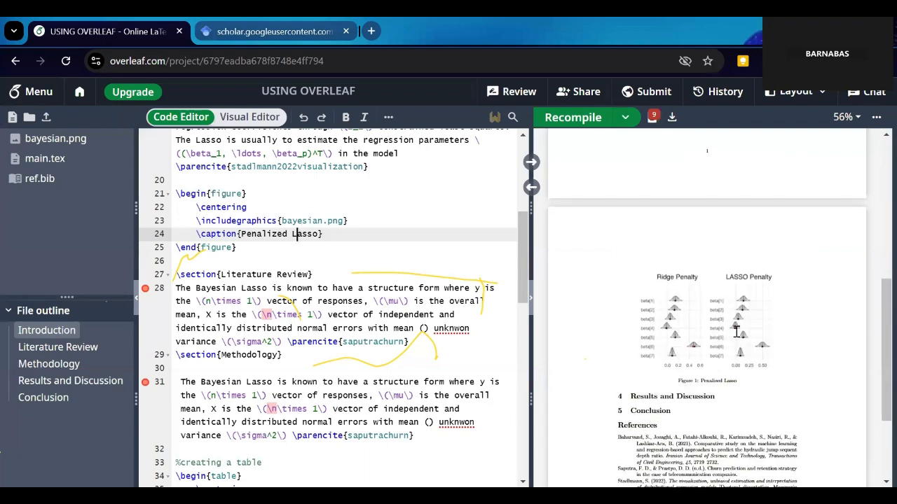
scroll(741, 319, down, 1)
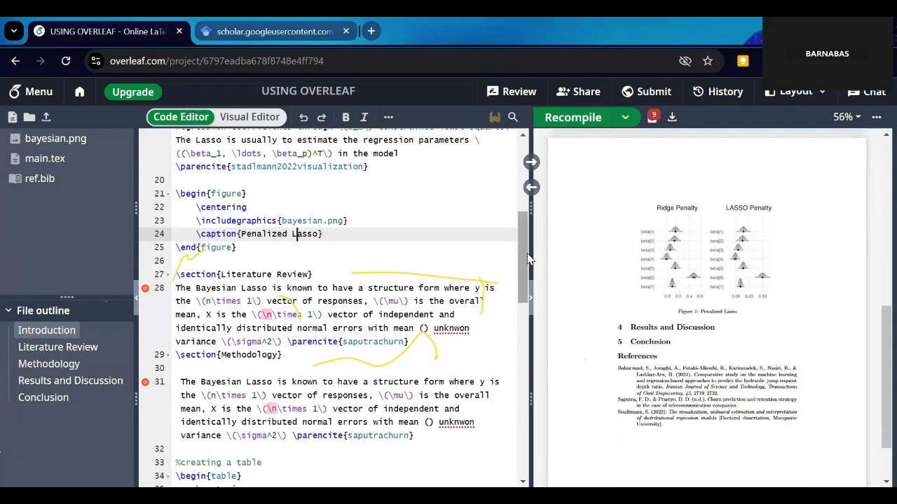
drag(530, 253, 390, 244)
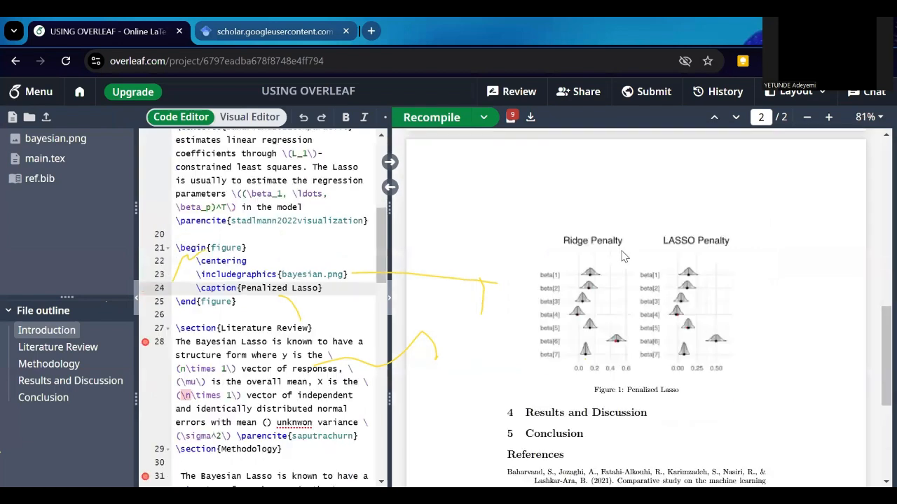
scroll(676, 309, down, 2)
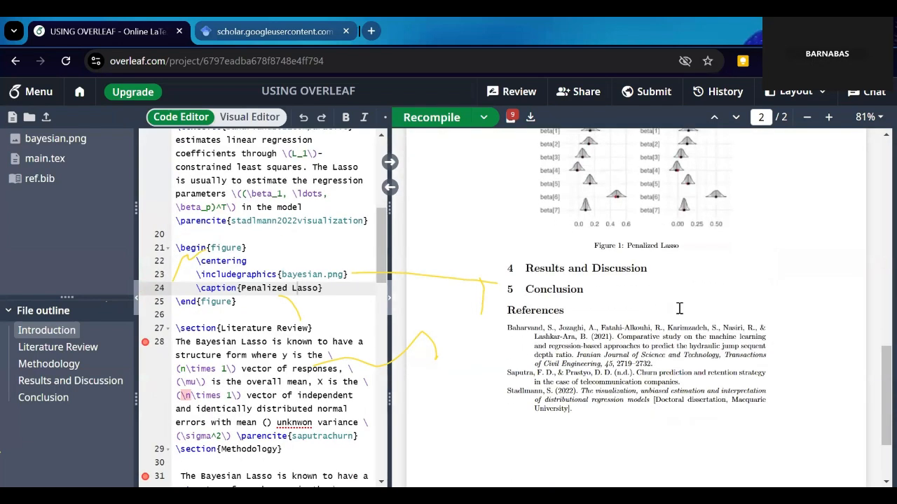
scroll(682, 297, up, 2)
scroll(706, 318, up, 2)
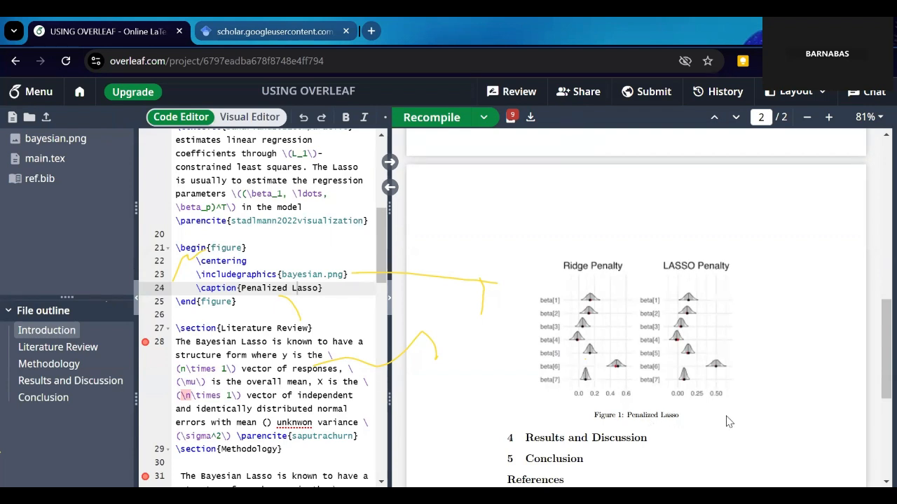
scroll(728, 421, down, 1)
scroll(667, 358, up, 3)
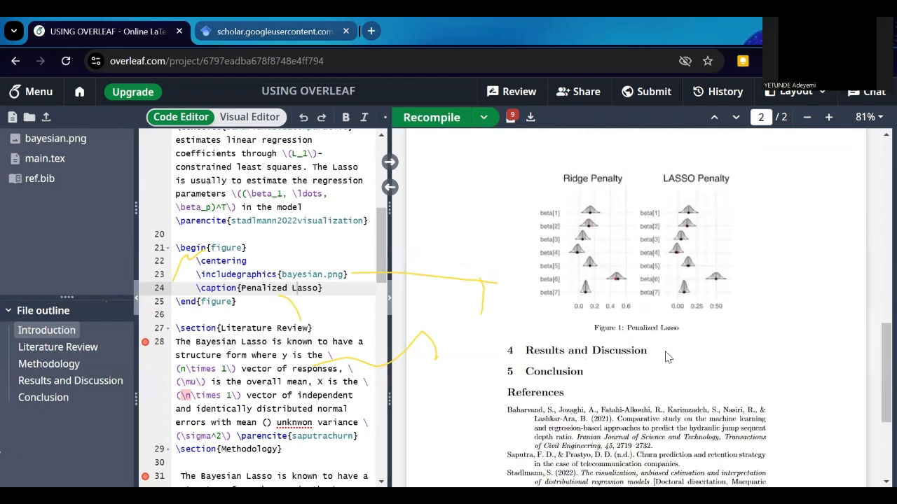
scroll(658, 366, down, 1)
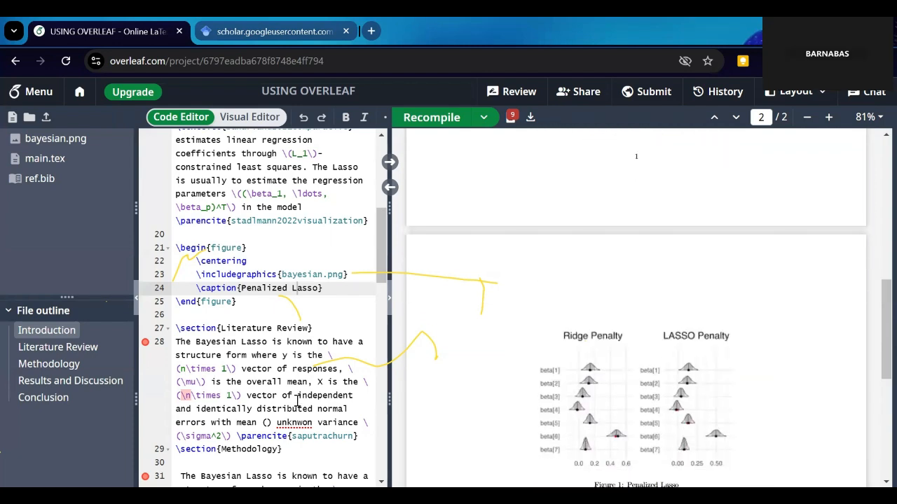
- Add two blank lines under \section{Results and Discussion} and one more under \section{Conclusion}, leaving the cursor below the Results and Discussion heading
scroll(298, 376, down, 3)
scroll(297, 377, down, 7)
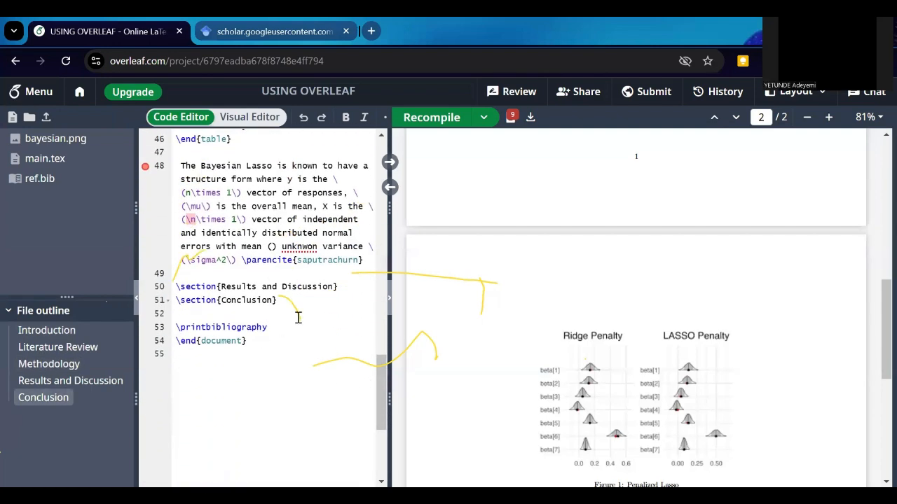
click(299, 304)
key(Return)
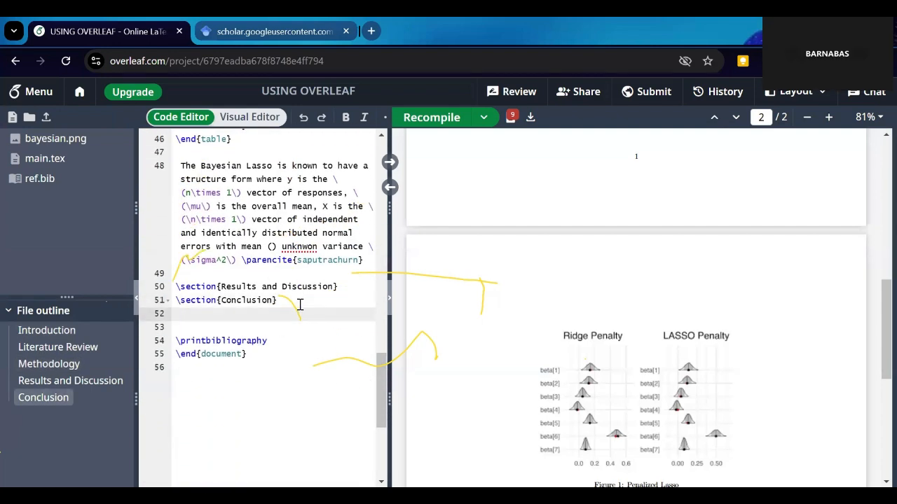
key(Return)
key(BackSpace)
click(347, 289)
key(Return)
key(Return)
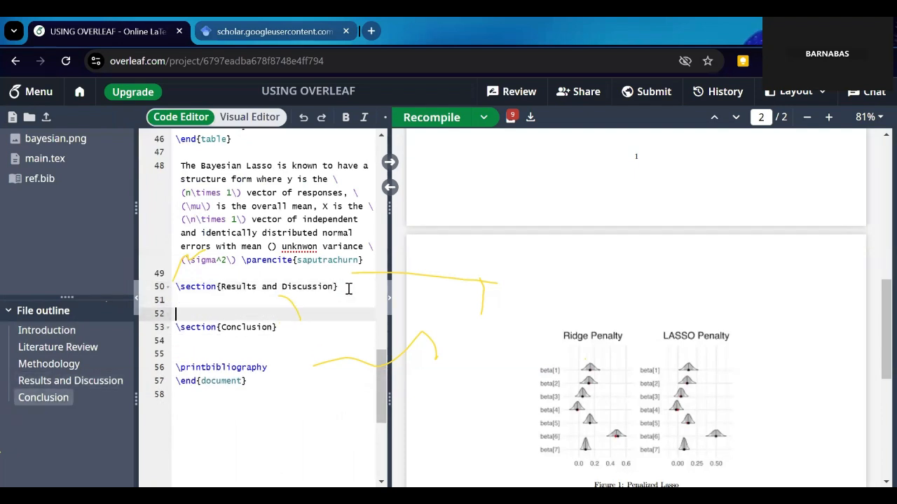
key(Up)
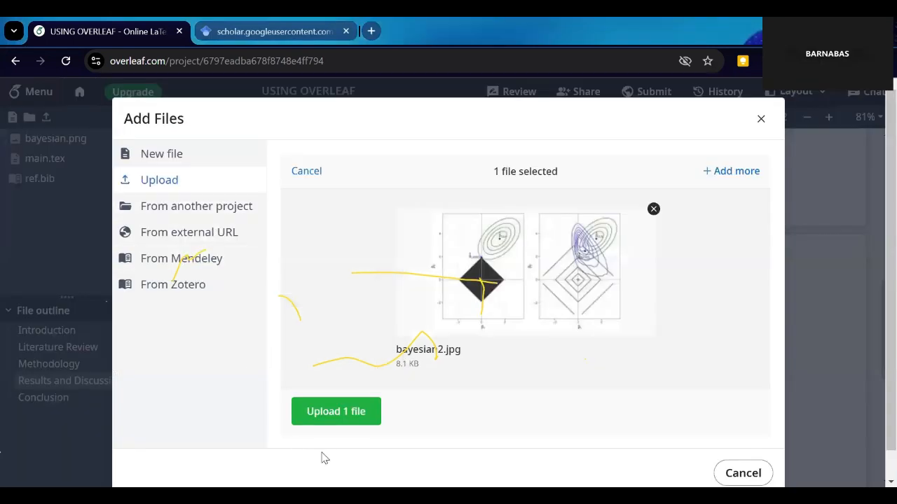
- Upload the selected image bayesian2.jpg to the project and widen the code editor
click(331, 414)
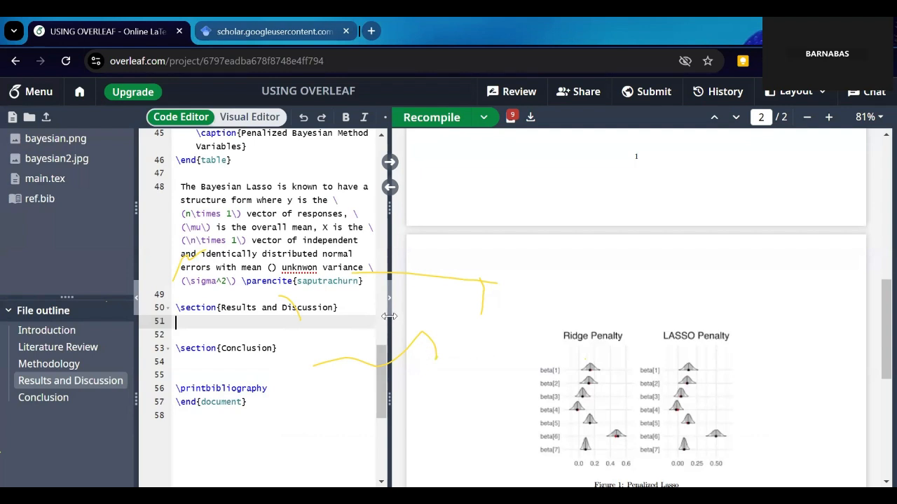
drag(389, 316, 652, 320)
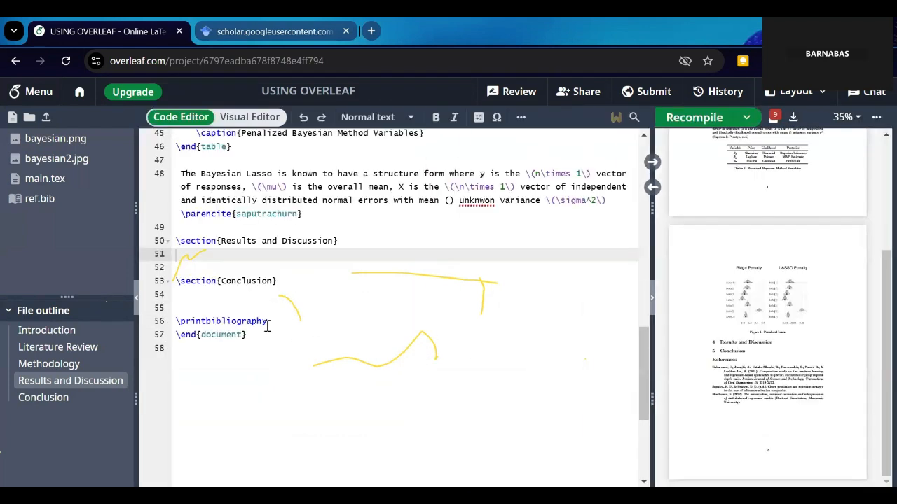
- Add a blank line below \section{Conclusion} and enter the figure's opening line as \beign{figure}
click(225, 307)
click(222, 296)
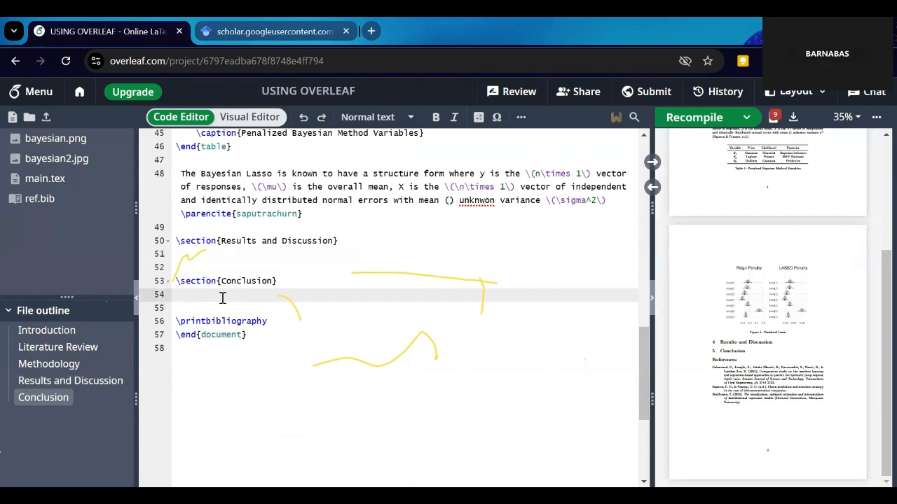
key(Return)
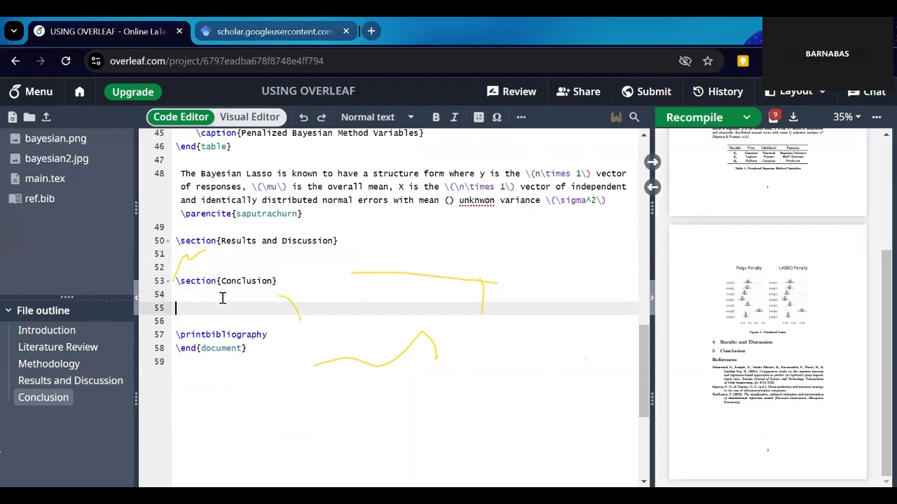
text(\)
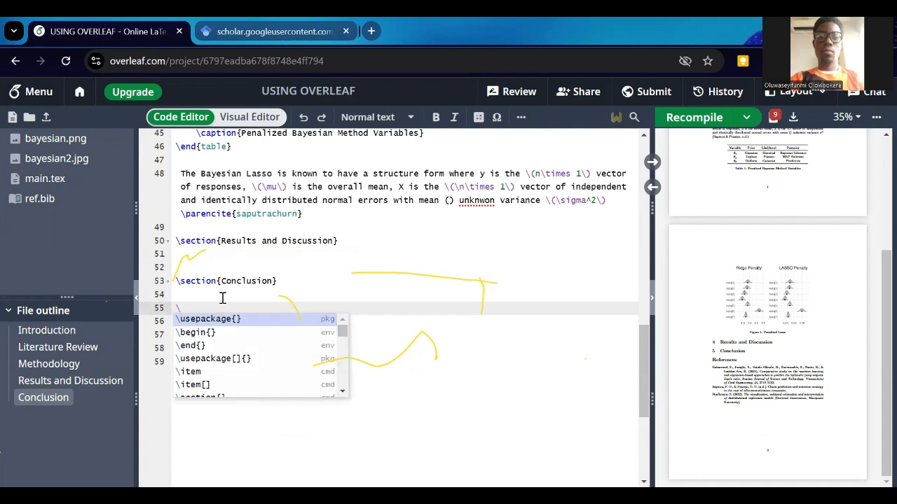
text(beign{f)
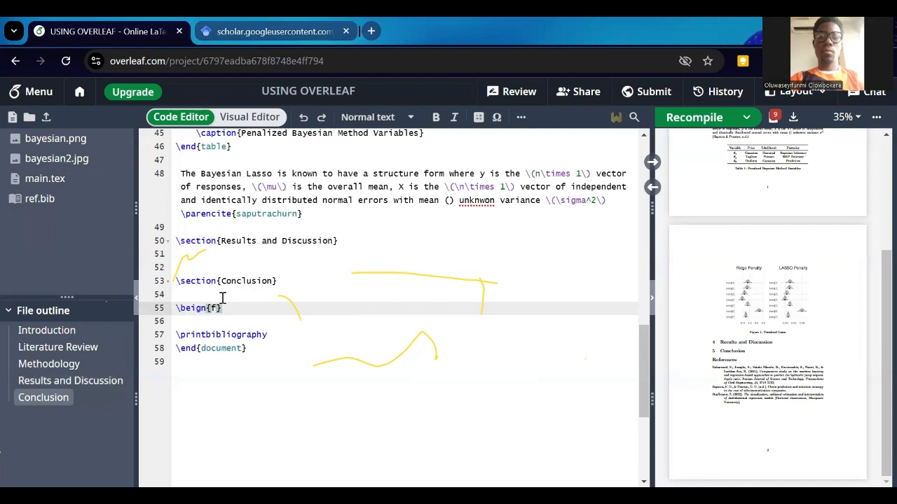
text(igure)
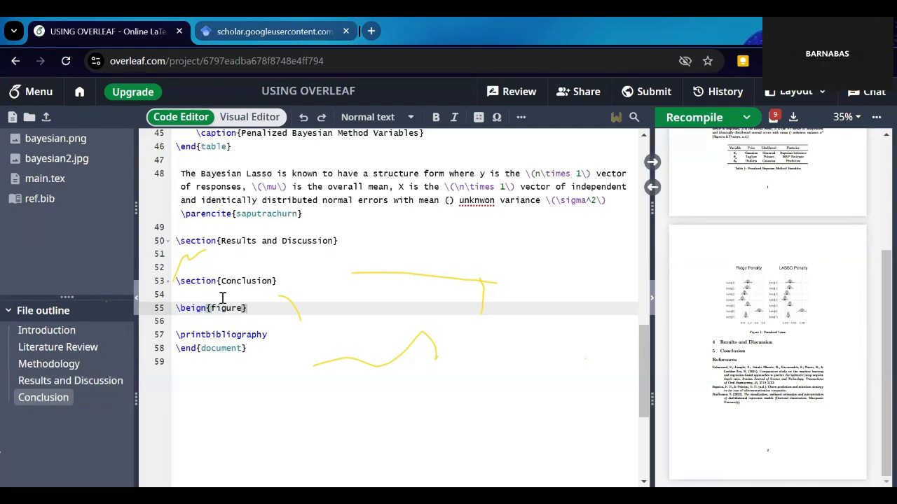
- Close the new figure environment under the Conclusion heading with \end{figure} on the following line
scroll(267, 273, up, 2)
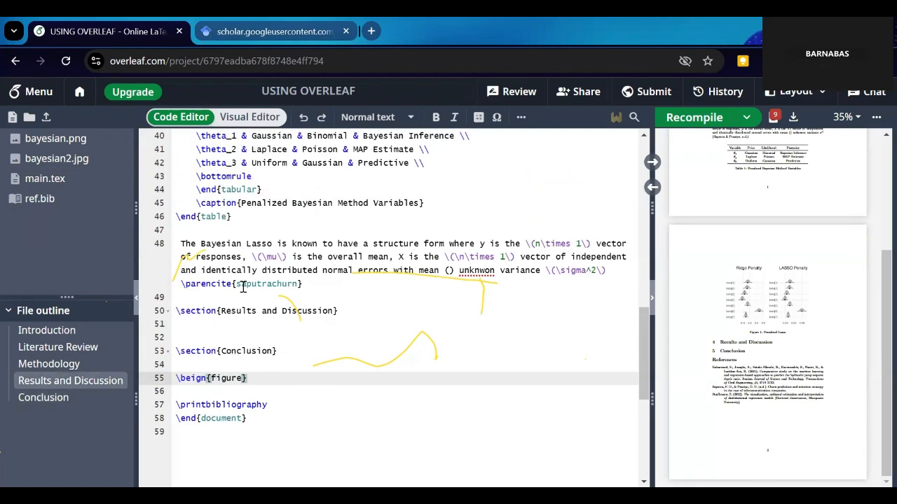
scroll(241, 289, up, 5)
scroll(236, 310, down, 3)
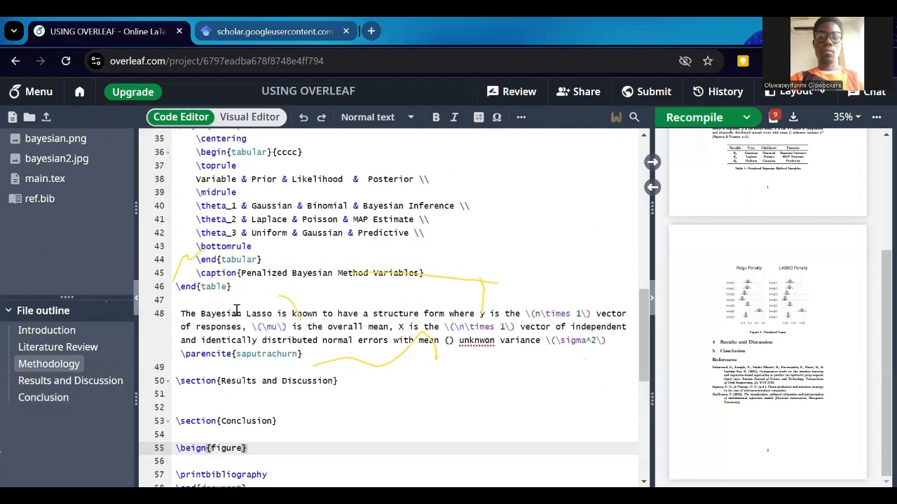
scroll(231, 336, down, 3)
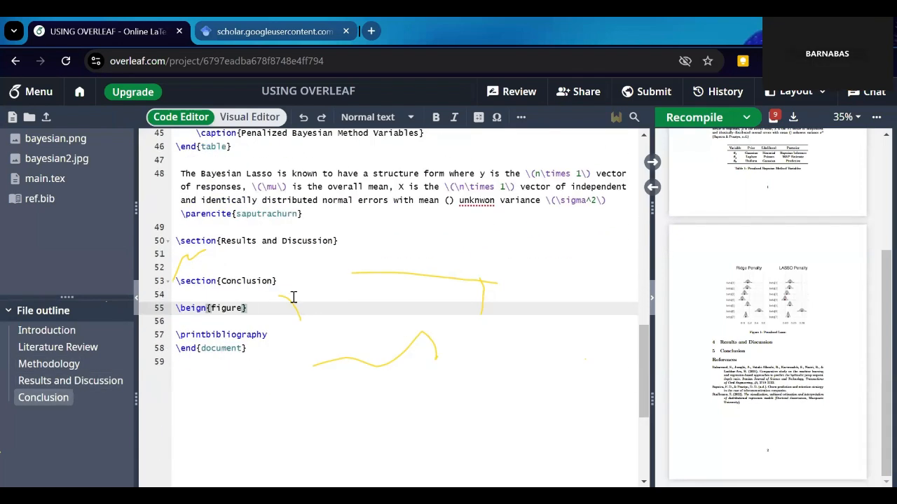
key(Return)
text(\end)
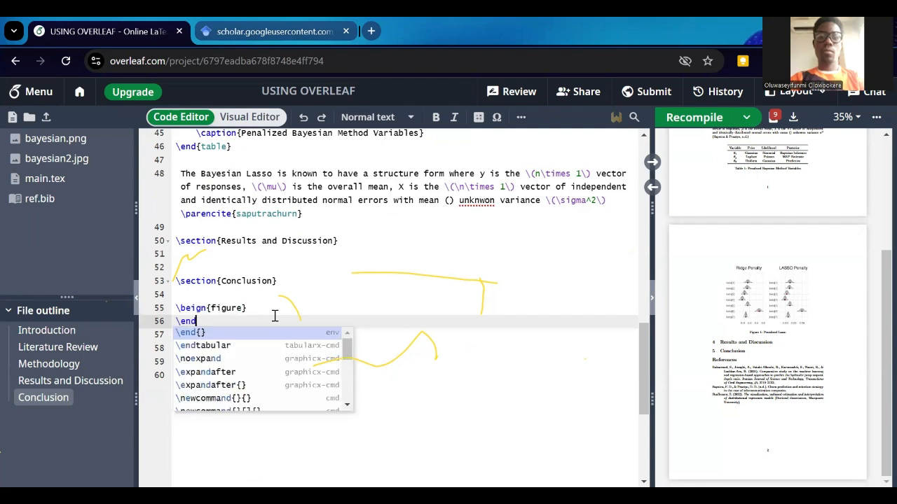
key(Return)
text(figure)
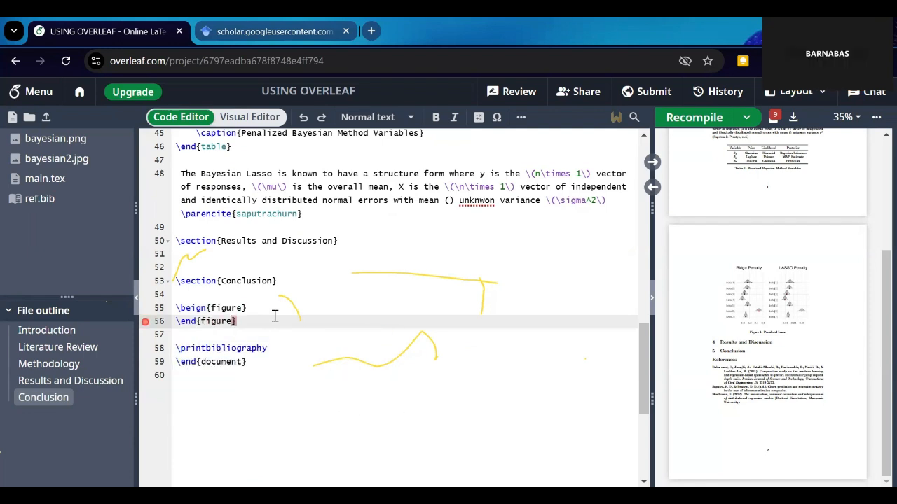
- Insert \includegraphics{bayesian2.jpg} inside the new figure environment, without the optional square brackets
click(268, 308)
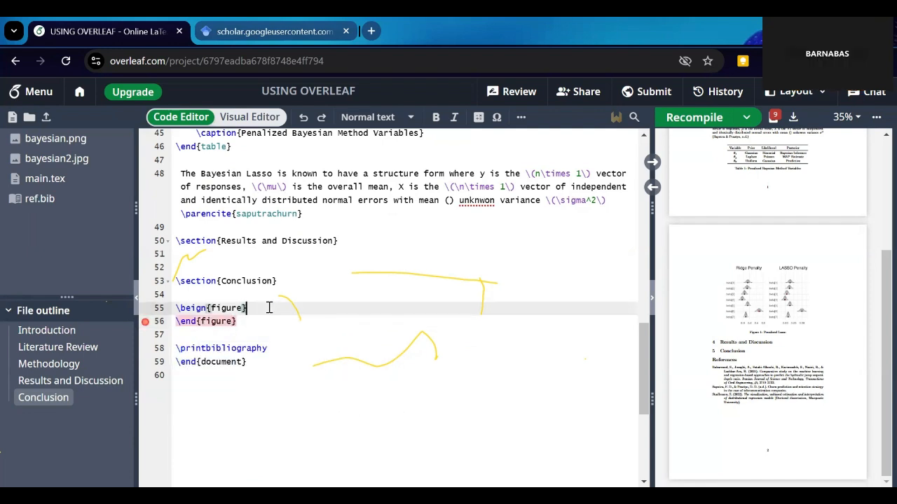
key(Return)
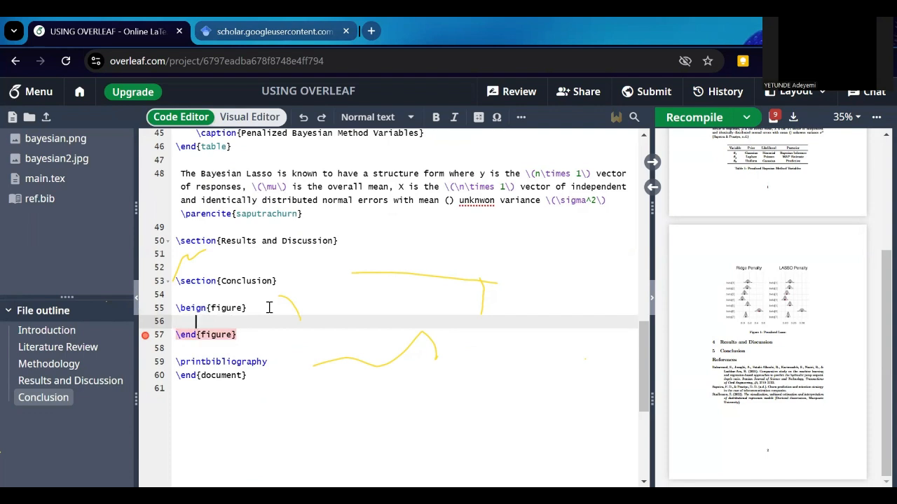
text(\includegra)
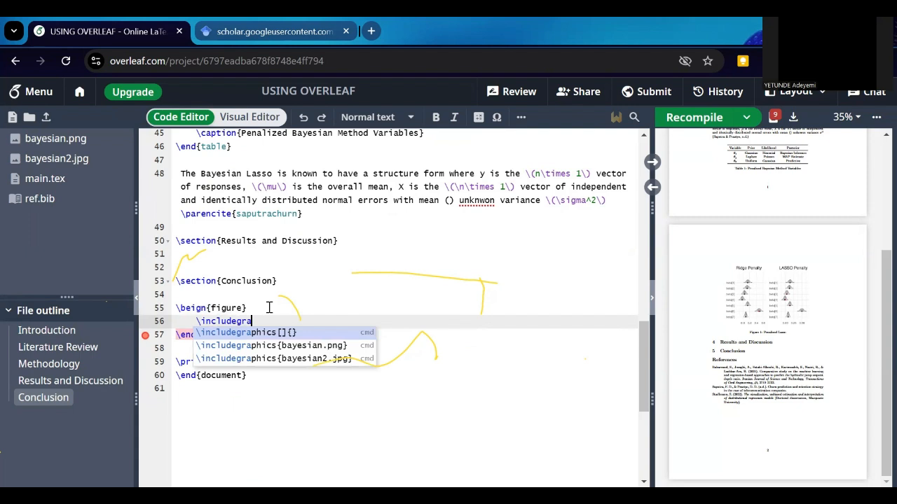
key(Return)
key(Right)
key(BackSpace)
key(BackSpace)
key(Right)
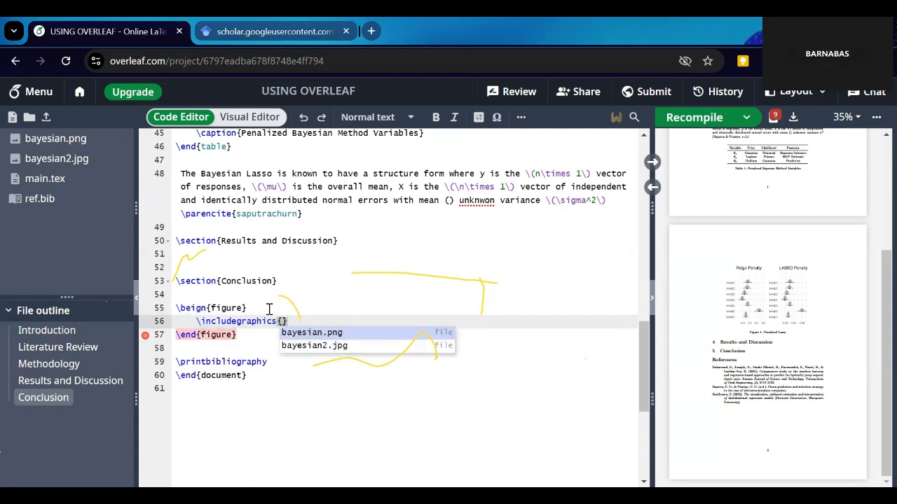
text(b)
click(313, 346)
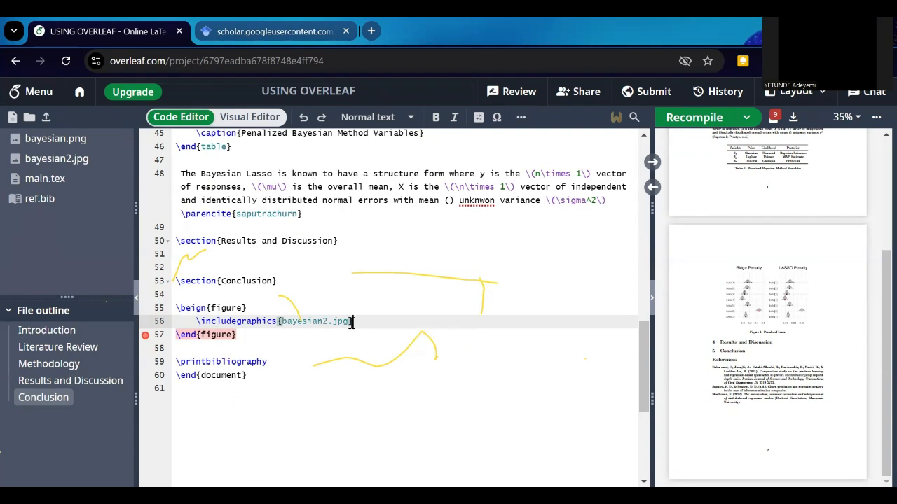
- Add the caption "Penalized Bayesian" below the \includegraphics line of the bayesian2.jpg figure
key(Return)
text(\cpat)
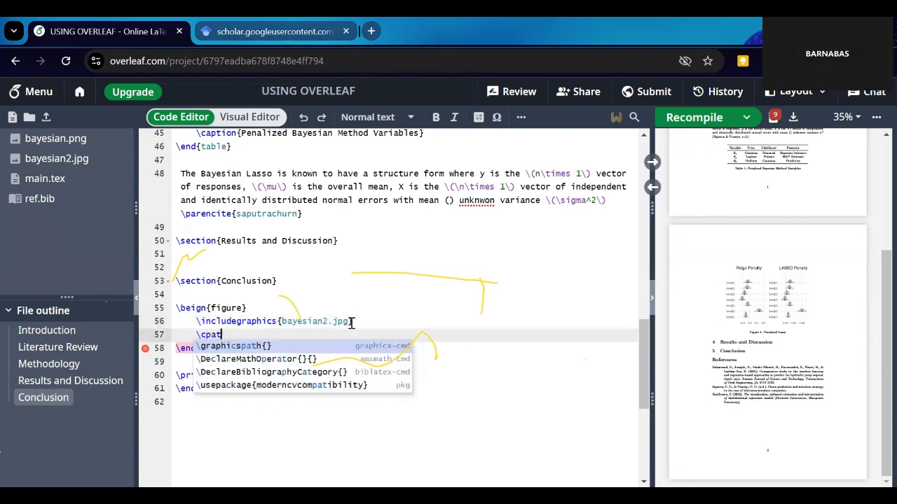
key(BackSpace)
key(BackSpace)
key(BackSpace)
text(aption)
key(Return)
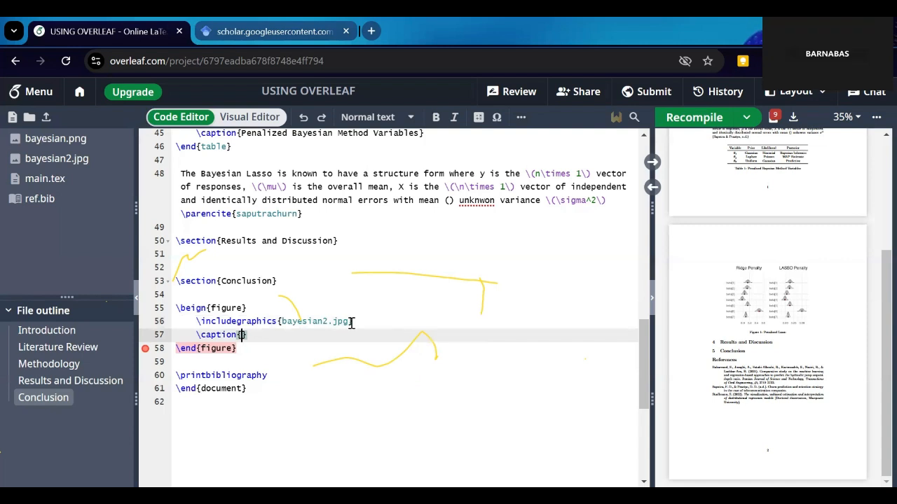
click(244, 329)
text(Penala)
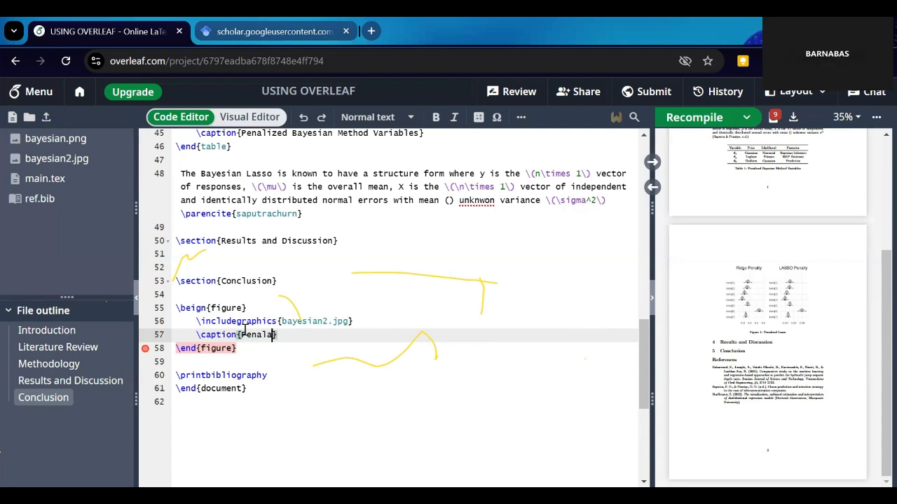
key(BackSpace)
text(ized)
text(Bayesian)
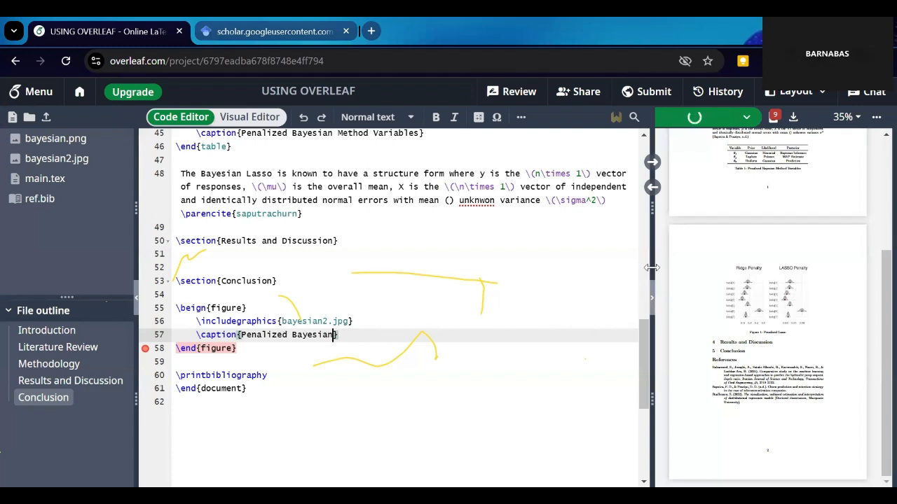
- Recompile the document, widen the PDF preview, and examine the bayesian2.jpg figure and its caption under Conclusion
drag(651, 268, 559, 256)
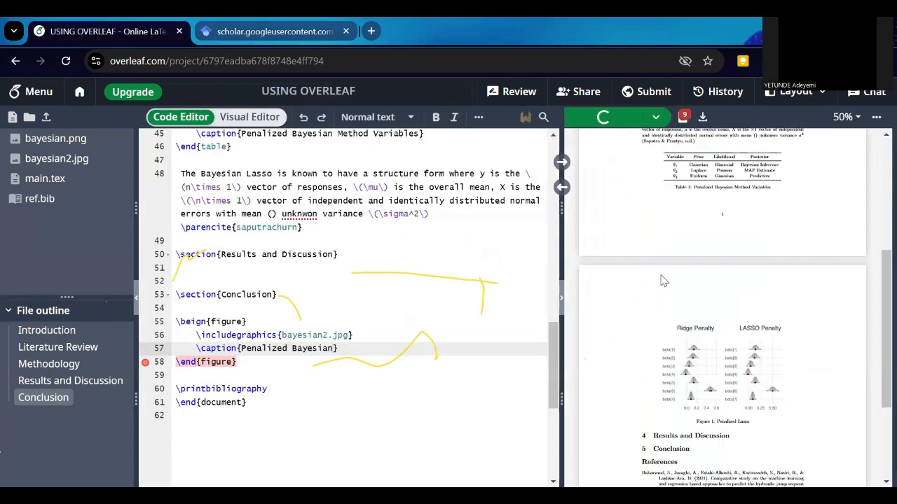
scroll(662, 282, down, 3)
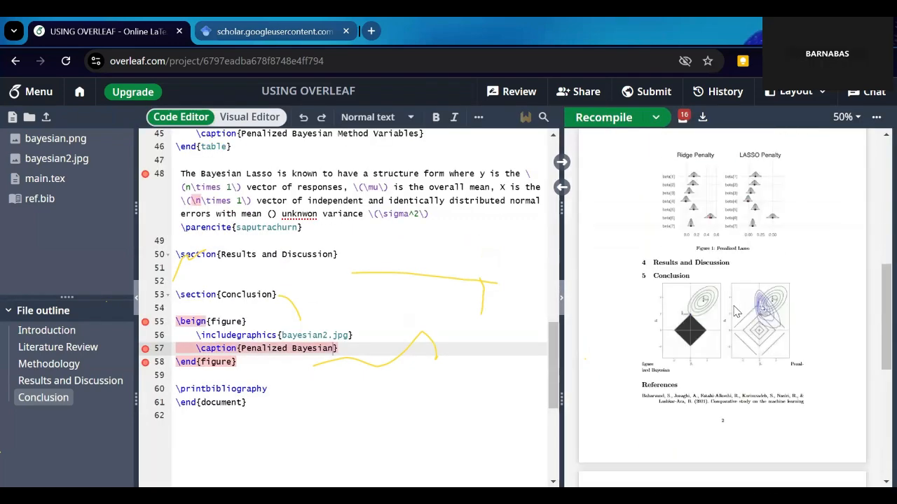
scroll(734, 301, down, 1)
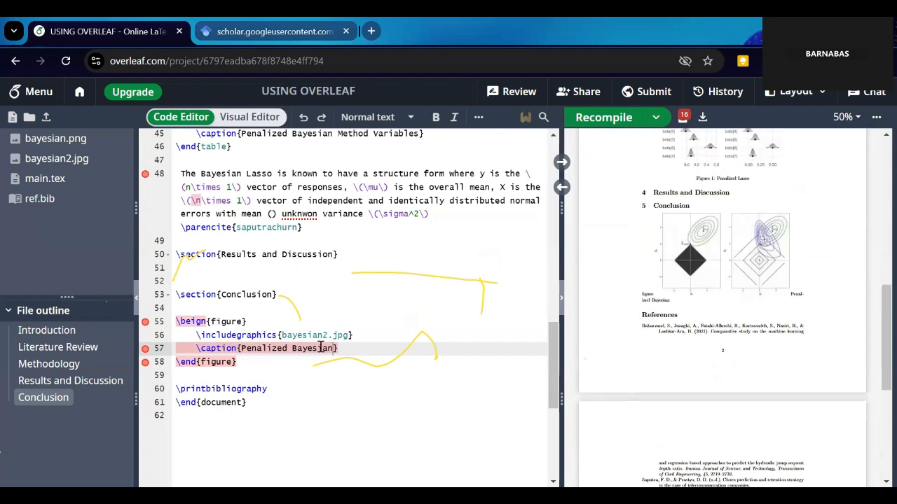
click(278, 336)
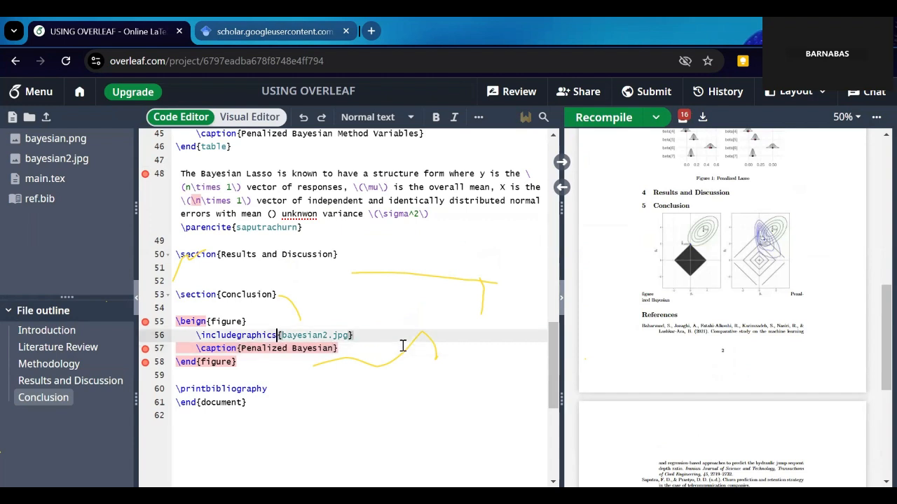
text([)
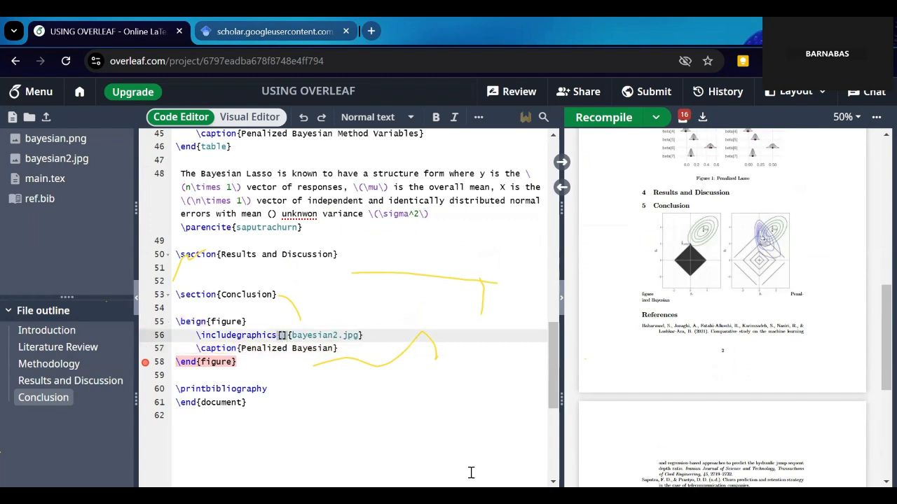
key(BackSpace)
key(BackSpace)
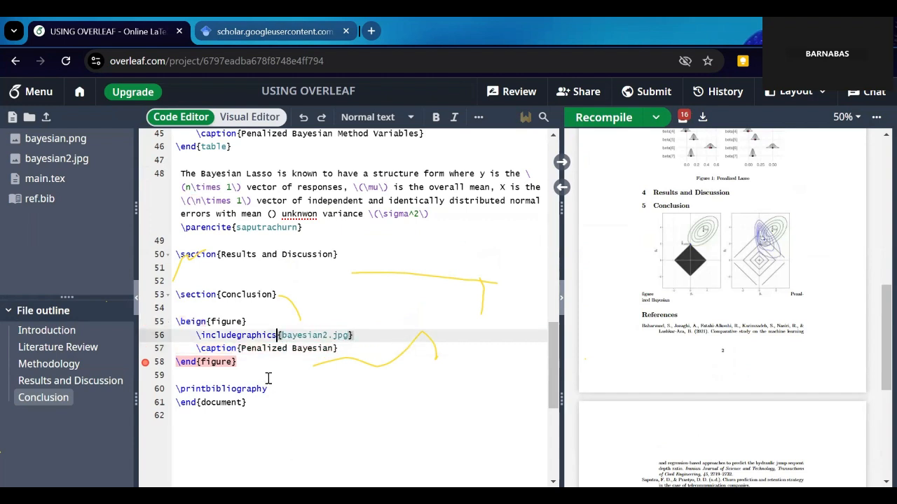
- Add an indented \centering line above \includegraphics in the bayesian2.jpg figure
click(257, 319)
key(Return)
text(\ce)
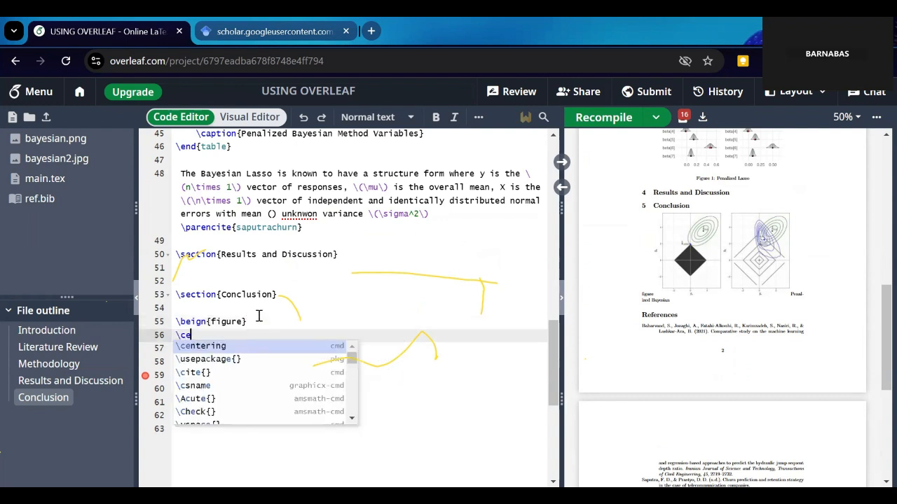
text(ntering)
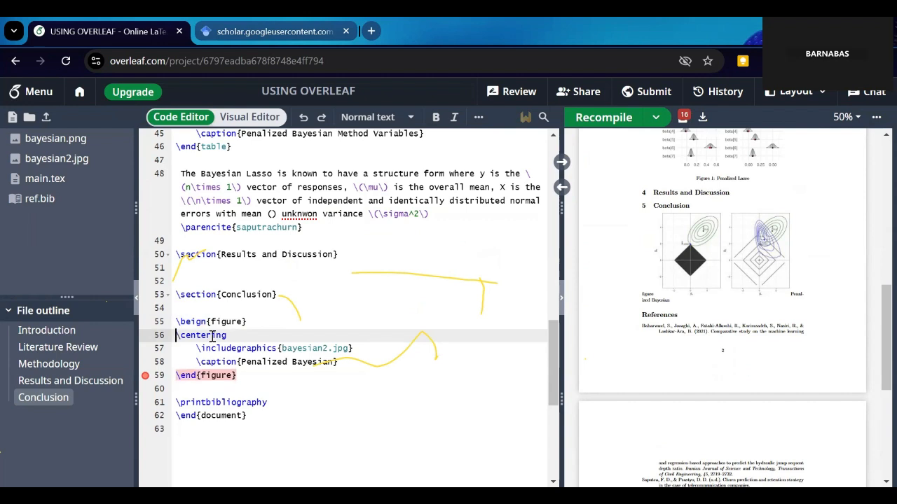
key(Tab)
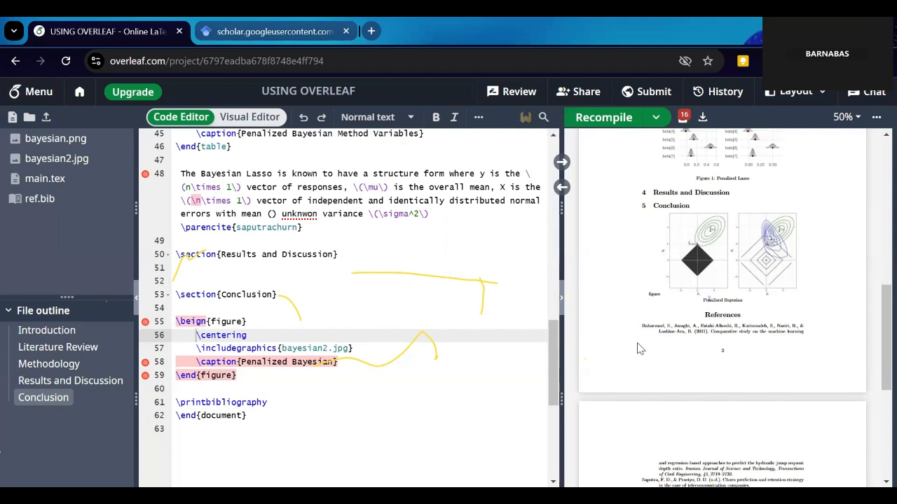
- Recompile the document, examine the bayesian2.jpg figure's alignment in an enlarged PDF preview, and restore the wider code editor
scroll(655, 293, up, 1)
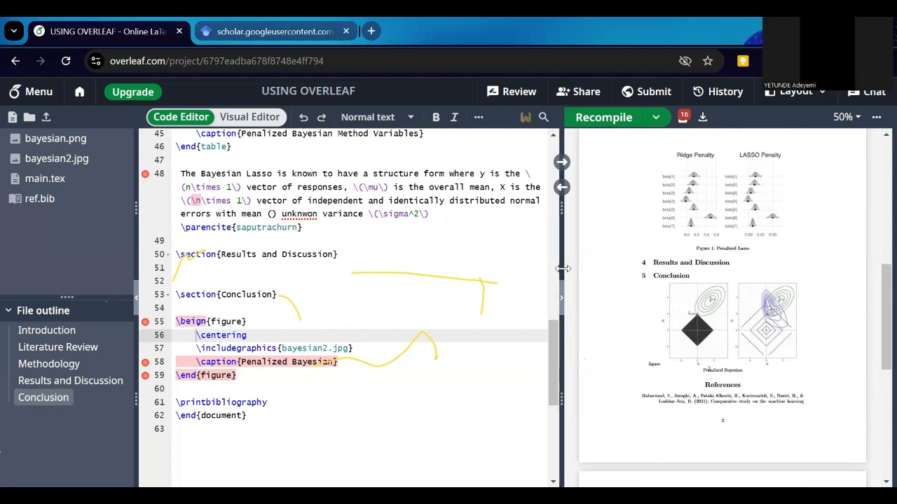
drag(561, 274, 468, 287)
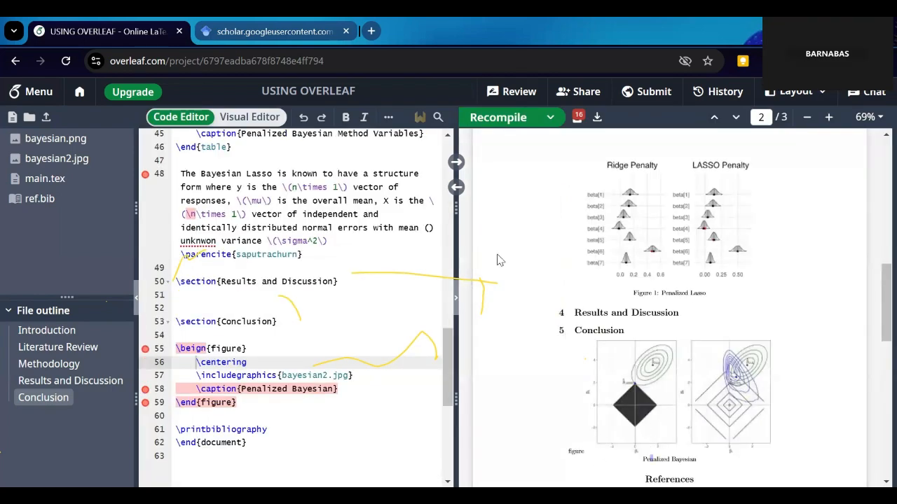
drag(456, 259, 566, 242)
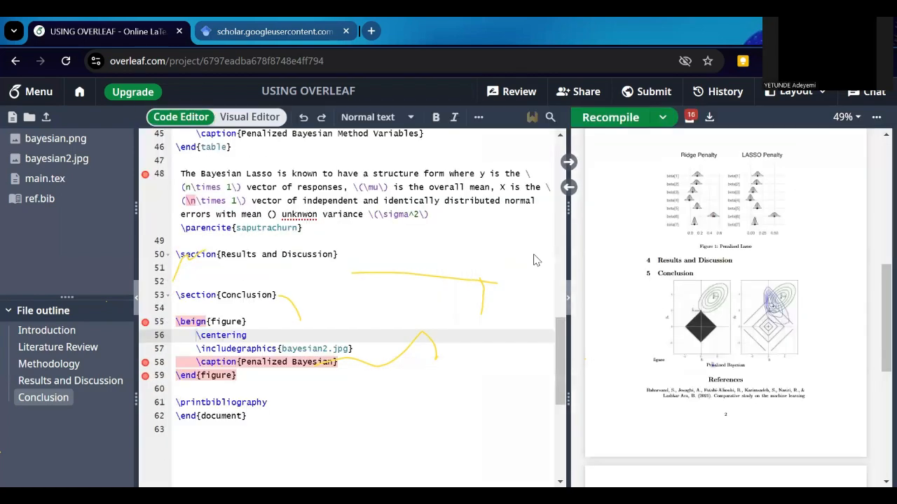
- Review the source from the Literature Review section through the table code to the bayesian2.jpg figure, checking the flagged lines
click(344, 378)
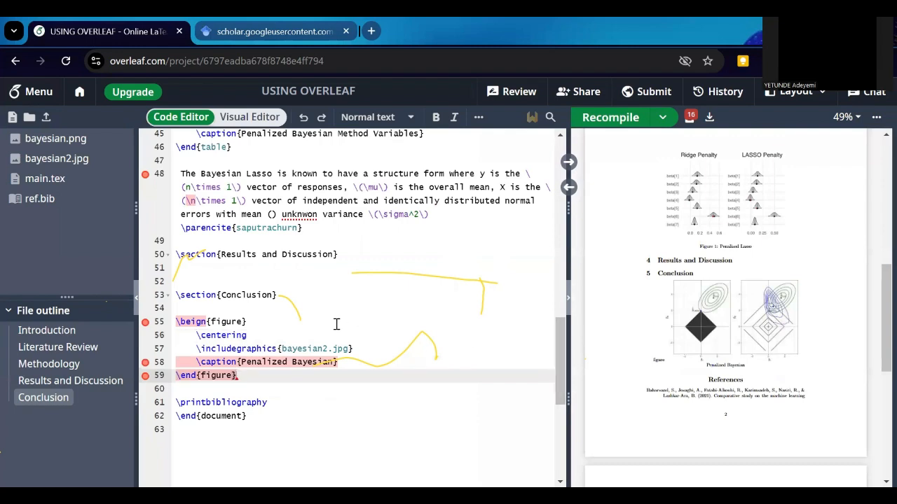
scroll(336, 324, up, 5)
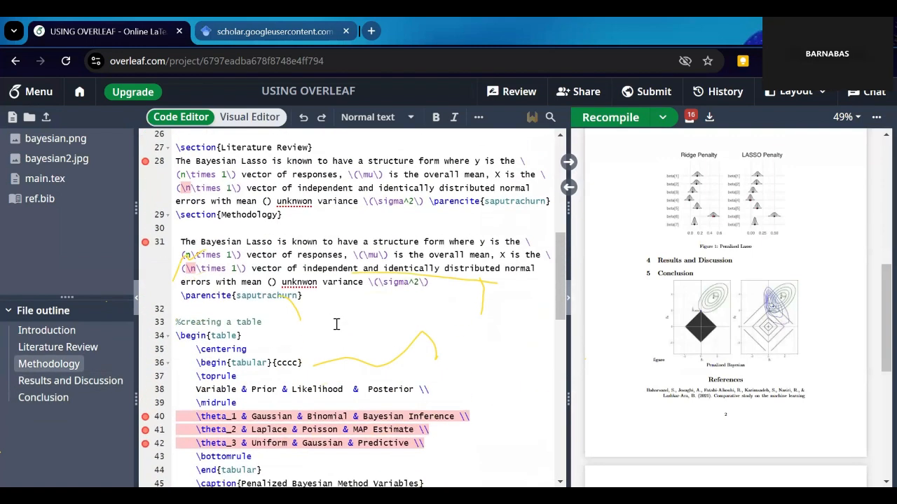
scroll(336, 324, down, 2)
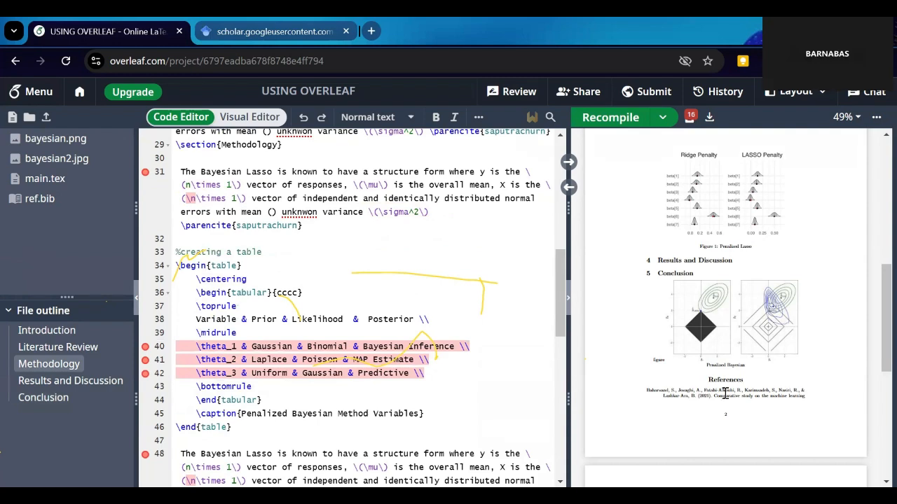
scroll(371, 417, down, 5)
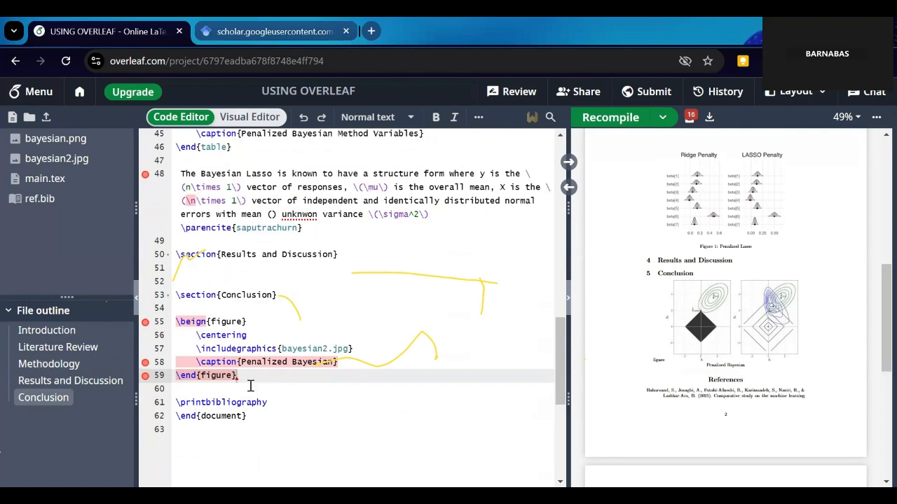
- Compare the bayesian.png figure code with the bayesian2.jpg figure code under Conclusion, and check the stray word "figure" in the PDF preview
scroll(256, 334, up, 5)
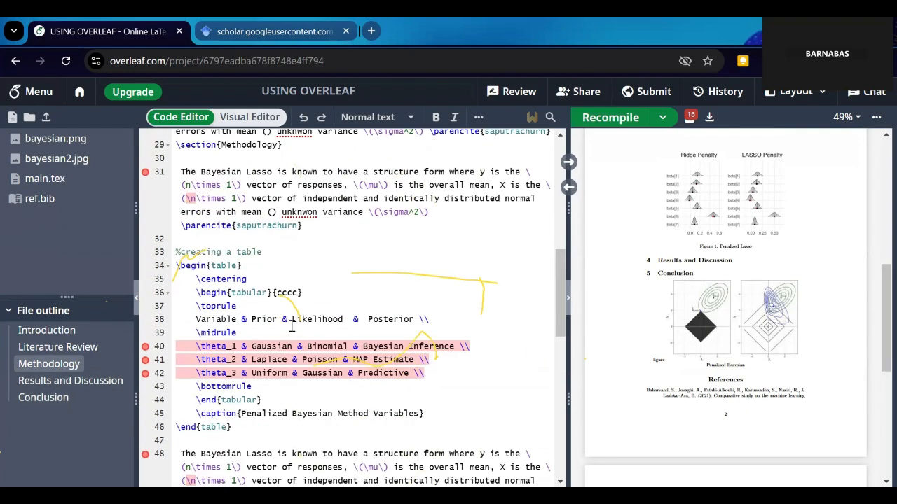
scroll(292, 327, up, 3)
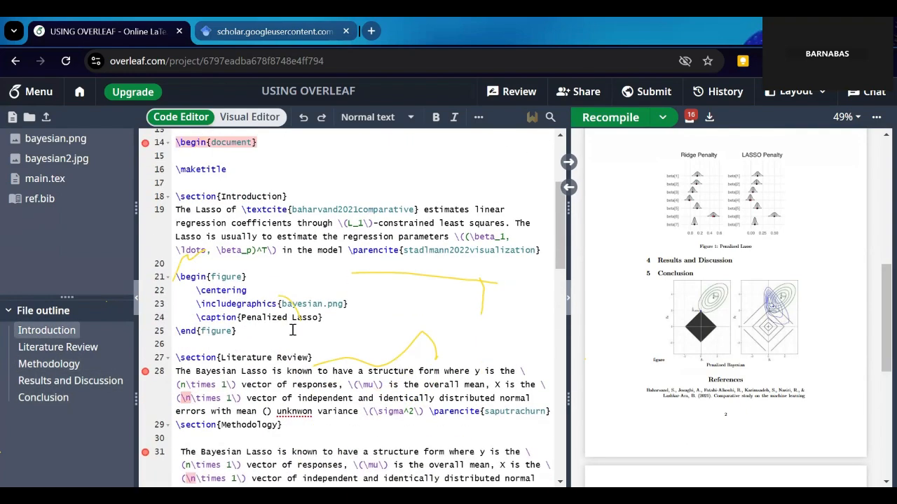
scroll(293, 331, down, 2)
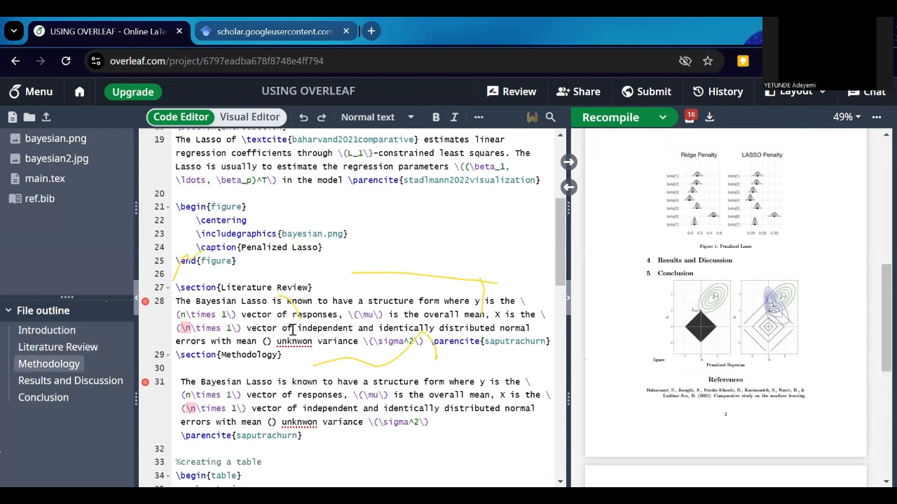
scroll(292, 330, down, 2)
scroll(293, 330, down, 10)
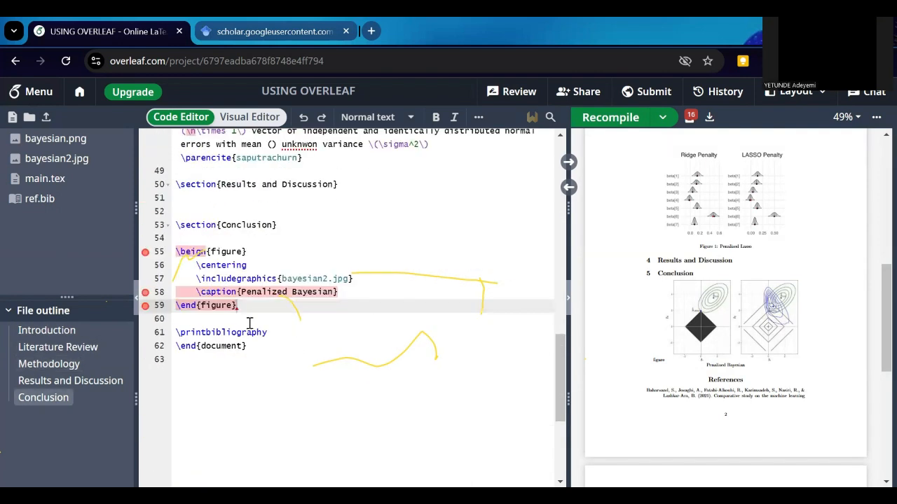
click(335, 292)
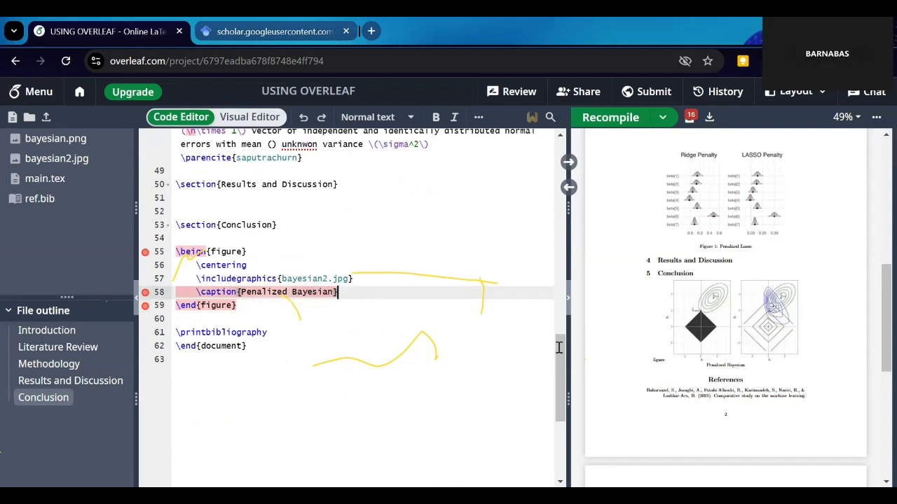
double_click(662, 360)
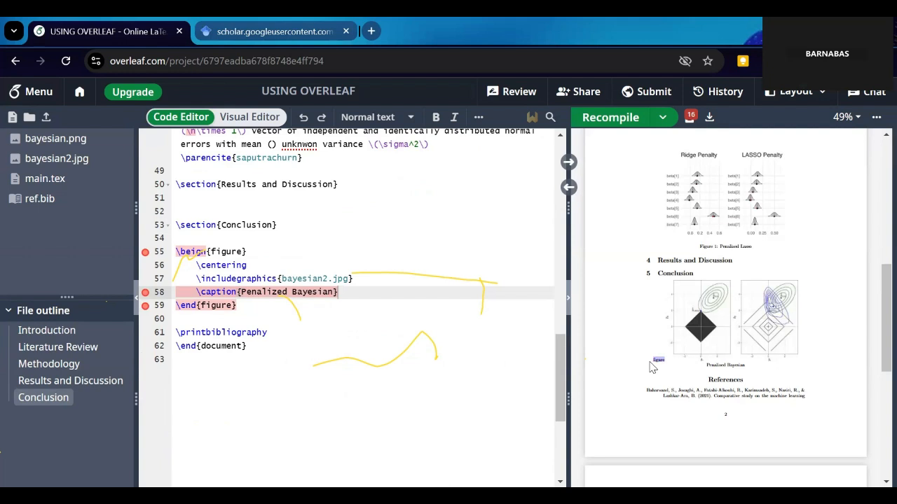
click(274, 266)
click(266, 239)
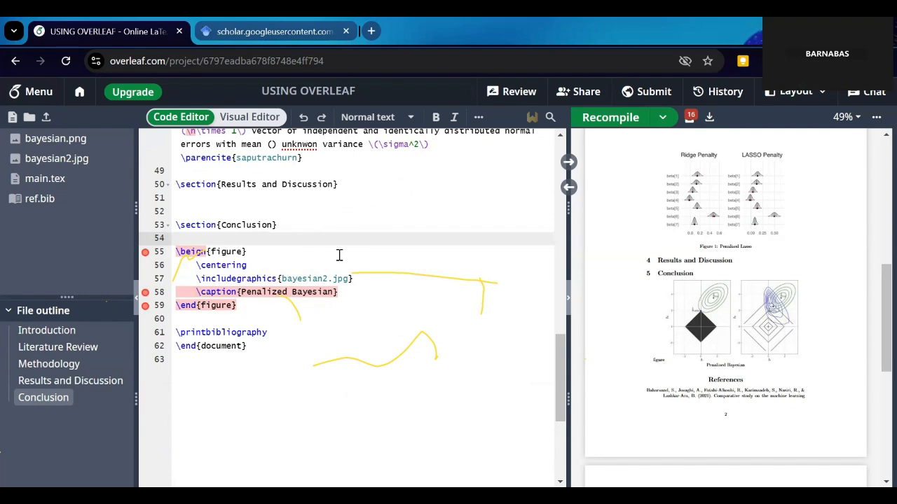
- Look over the PDF preview from the table to the References, checking the placement of both figures, and return to the first page
scroll(752, 429, up, 6)
scroll(725, 426, down, 2)
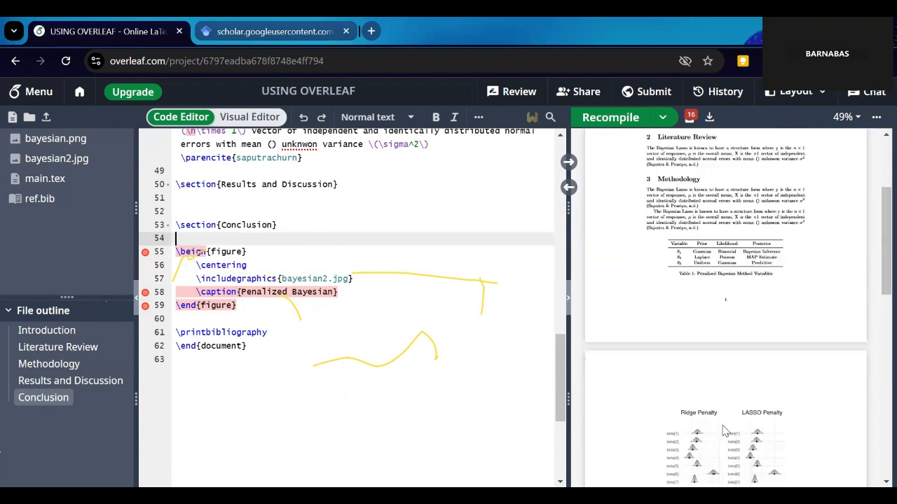
scroll(725, 428, down, 1)
scroll(726, 414, down, 2)
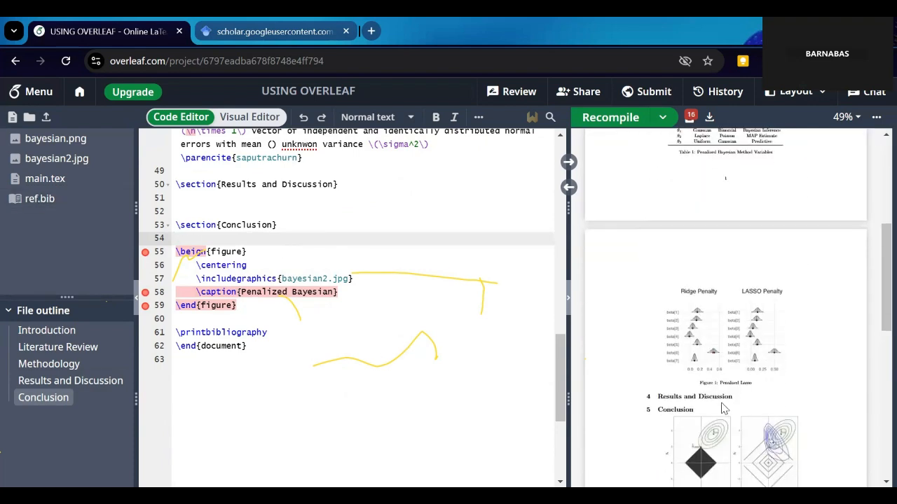
scroll(709, 408, down, 2)
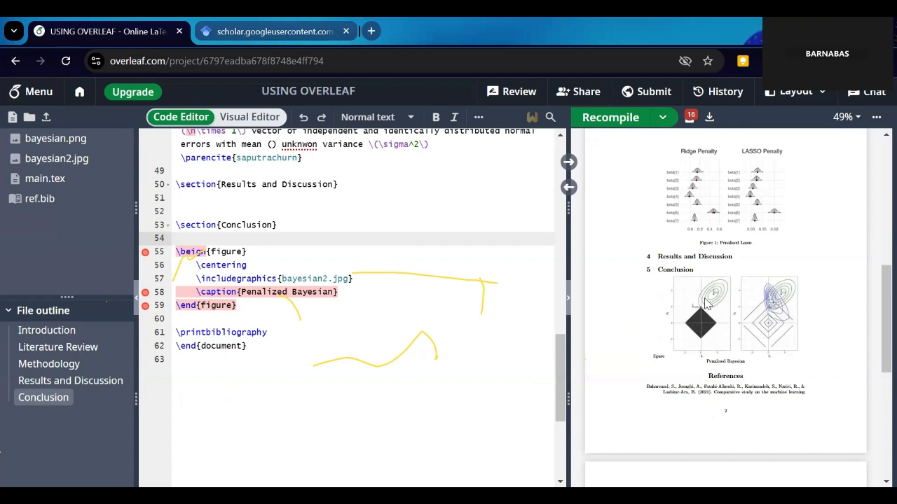
scroll(699, 337, down, 2)
scroll(675, 320, up, 5)
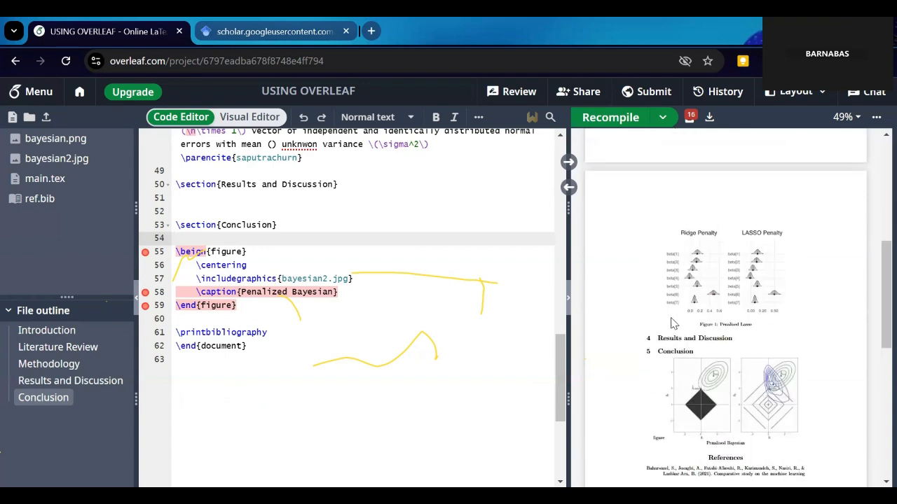
scroll(710, 295, up, 2)
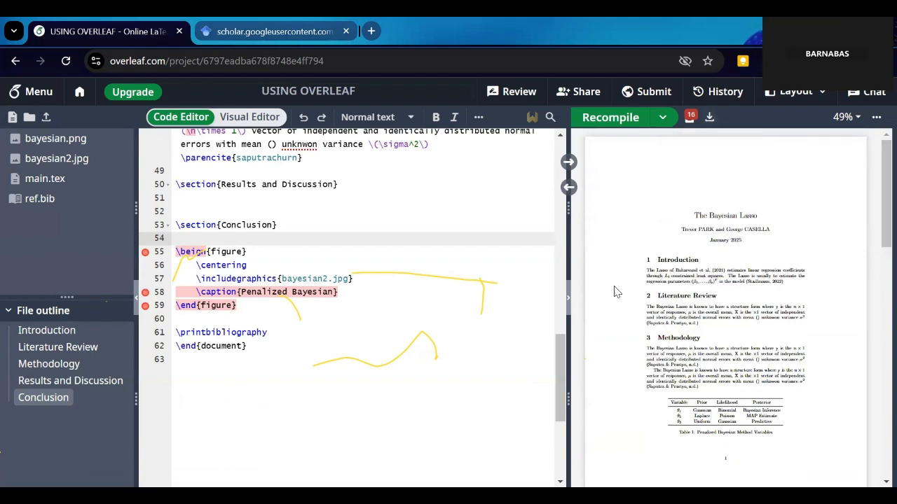
- Enlarge the PDF preview across the window and examine the title "The Bayesian Lasso", the author line and the date
drag(568, 269, 188, 260)
scroll(697, 280, up, 5)
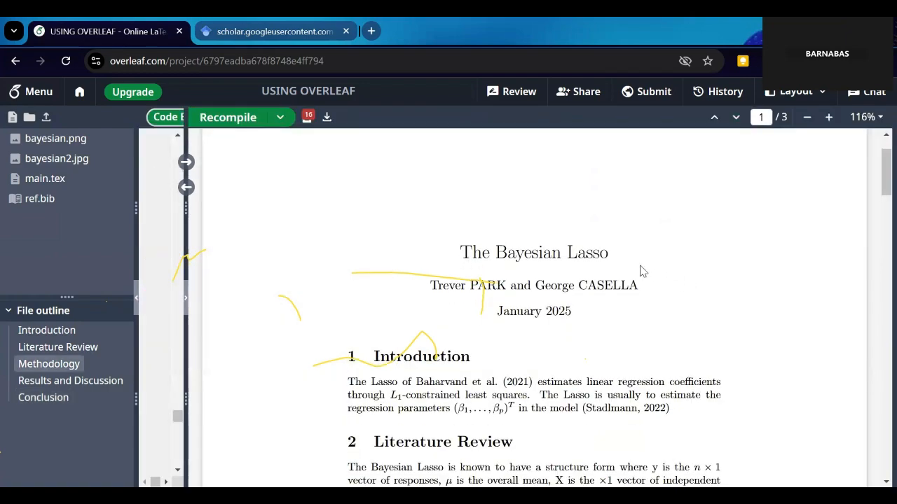
scroll(640, 271, down, 2)
scroll(597, 252, up, 2)
scroll(616, 245, down, 1)
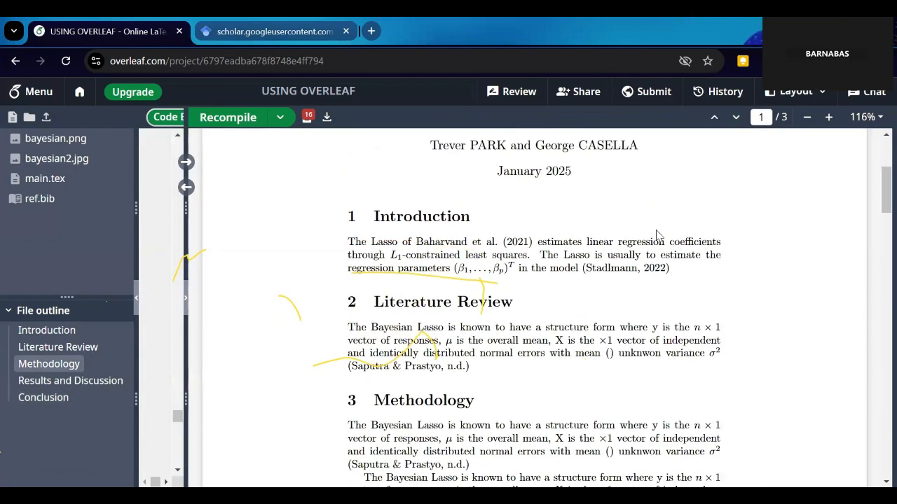
scroll(658, 242, up, 3)
scroll(634, 306, down, 1)
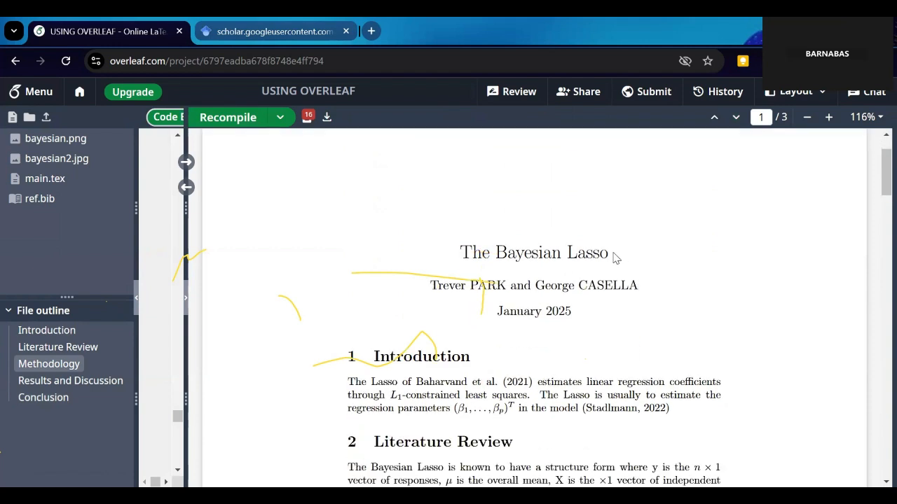
drag(607, 258, 455, 250)
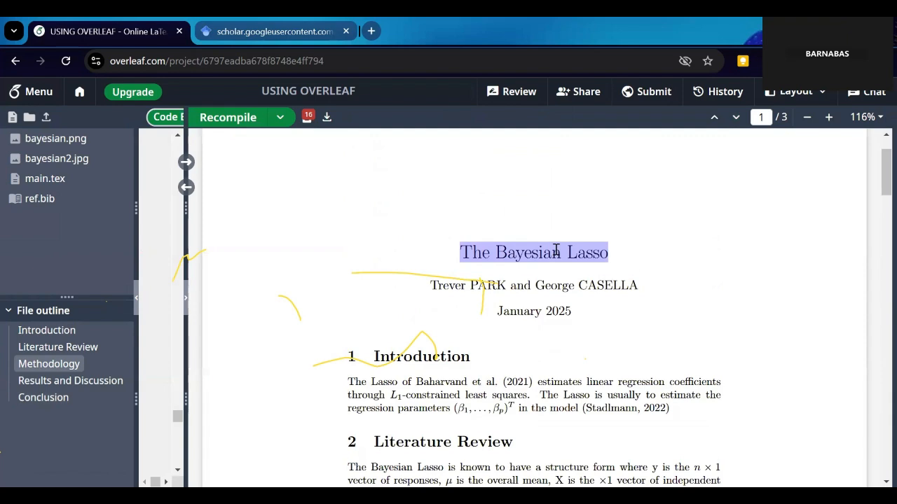
scroll(637, 294, down, 1)
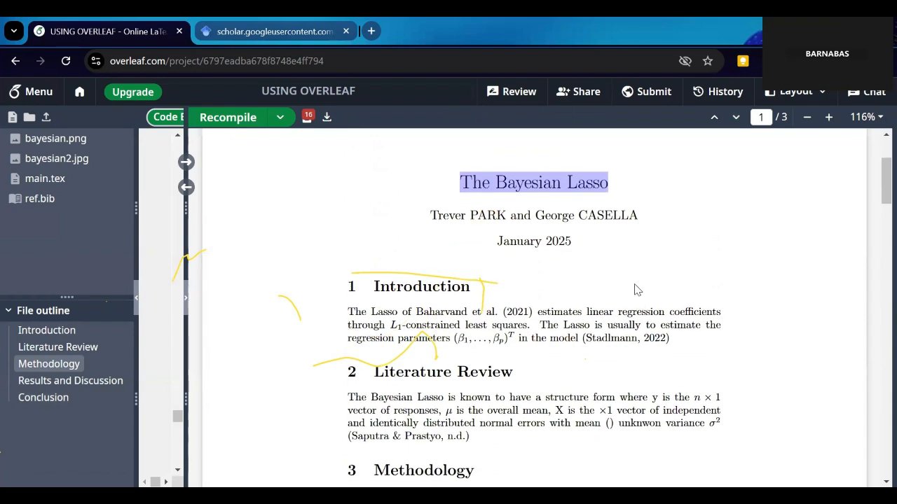
scroll(631, 308, up, 1)
scroll(666, 313, down, 1)
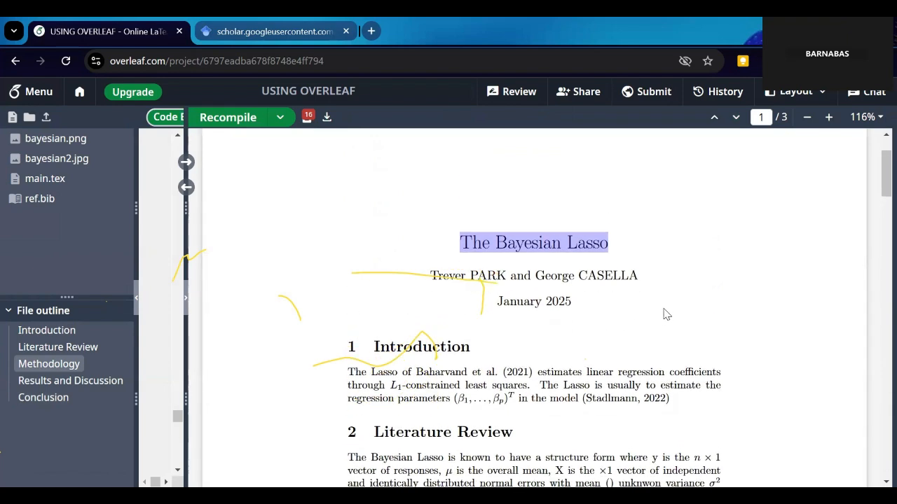
scroll(662, 308, up, 1)
click(645, 290)
- Examine the textual and parenthetical citations in the Introduction paragraph of the compiled PDF
scroll(645, 296, down, 3)
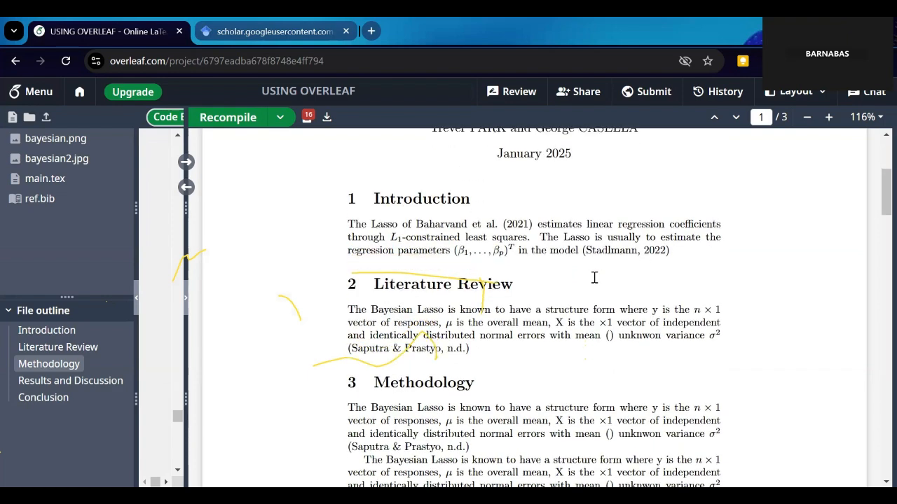
scroll(580, 271, up, 1)
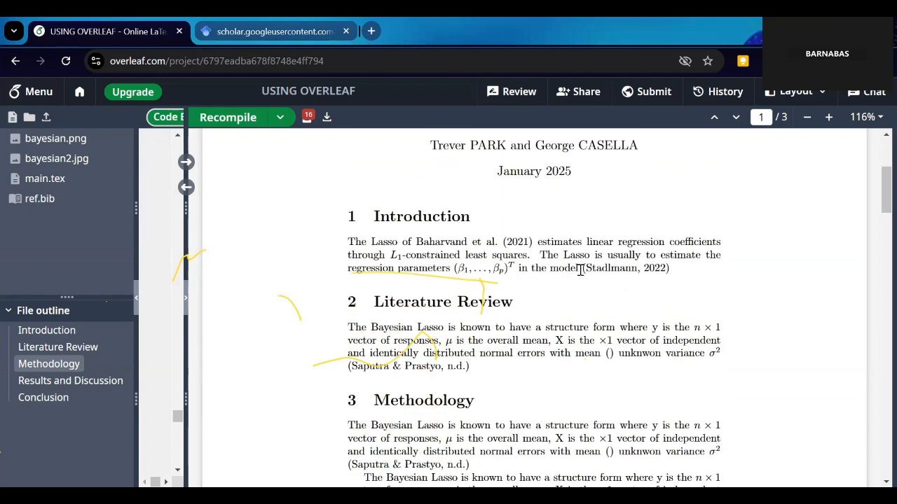
scroll(488, 242, down, 1)
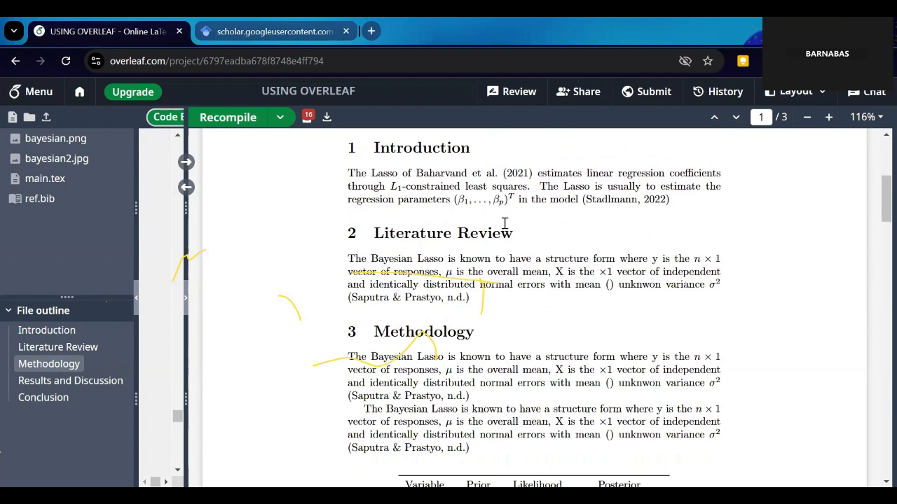
scroll(505, 231, up, 1)
drag(533, 242, 413, 242)
click(676, 275)
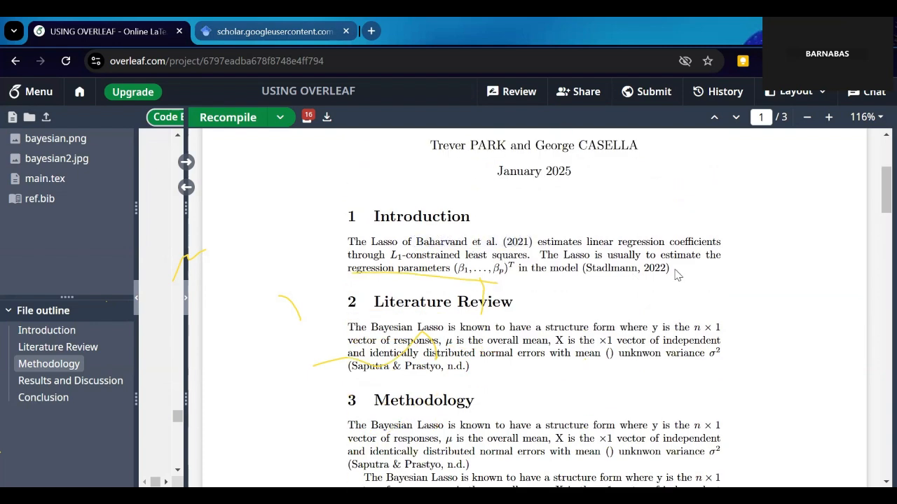
drag(670, 269, 583, 267)
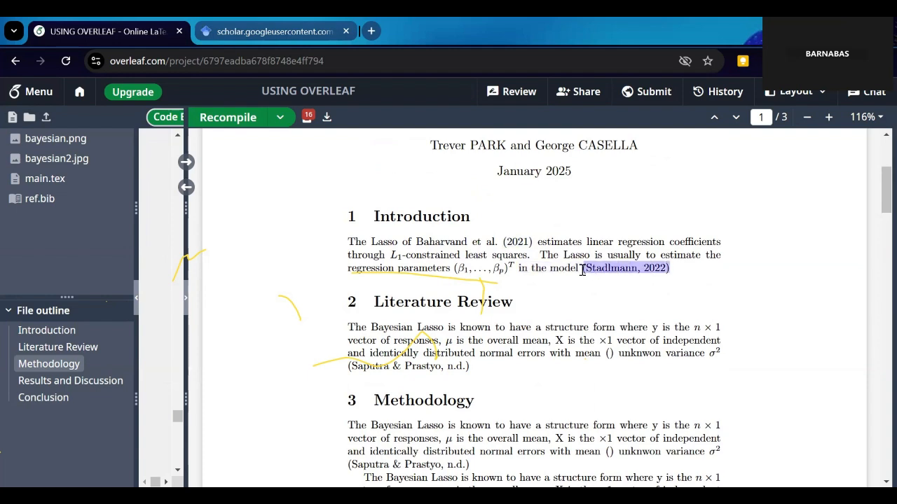
- Examine the Literature Review and Methodology paragraphs in the compiled PDF, checking the inline maths symbols and dimensions
scroll(579, 300, down, 1)
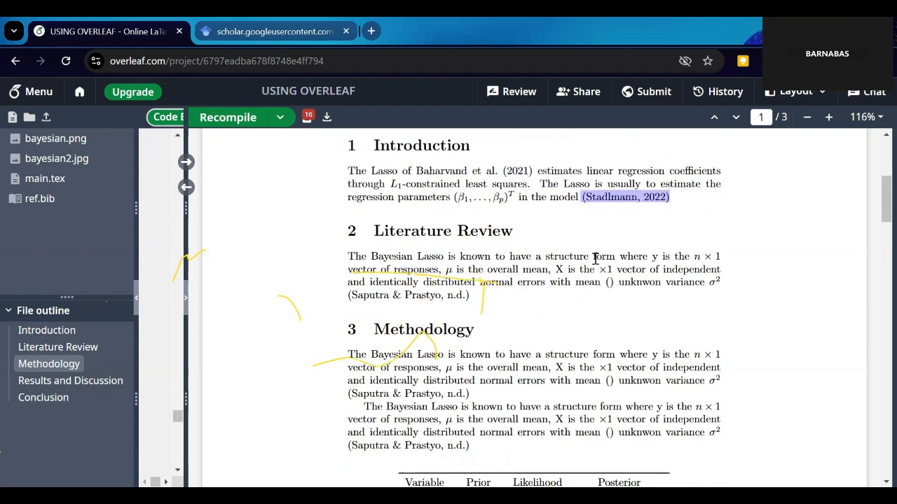
scroll(595, 254, down, 1)
scroll(459, 256, up, 1)
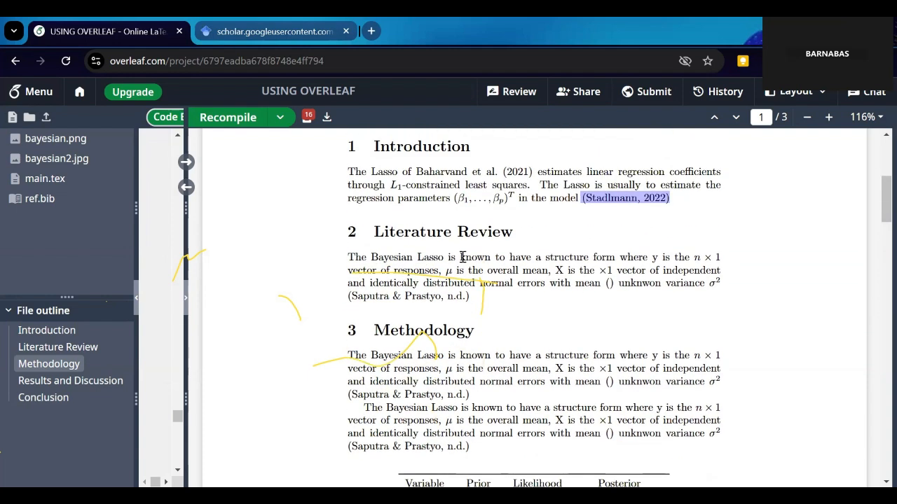
scroll(452, 210, down, 1)
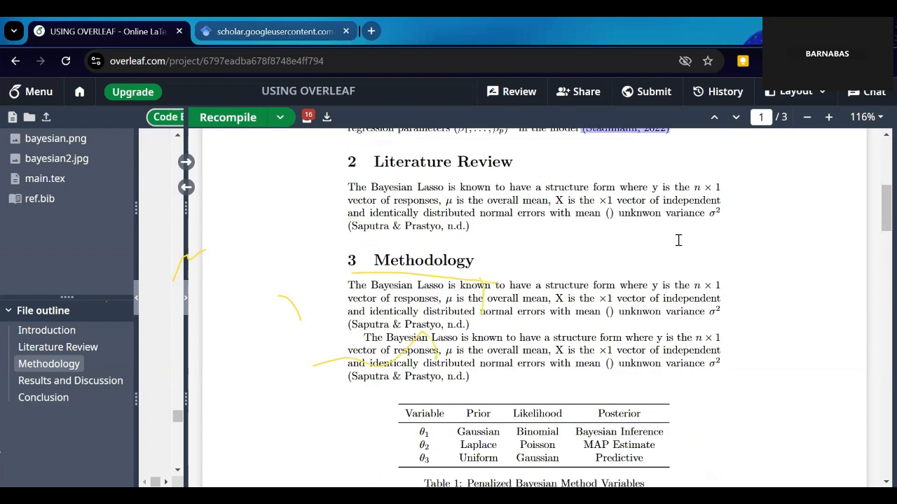
double_click(602, 203)
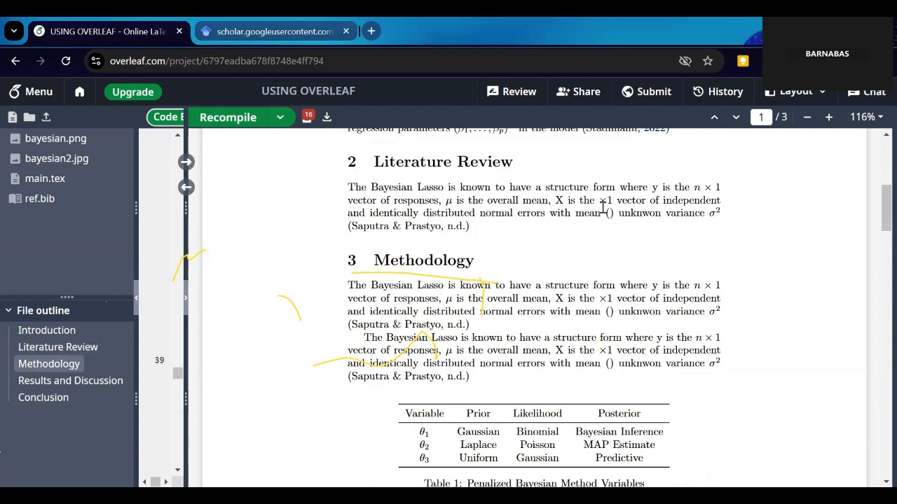
double_click(701, 194)
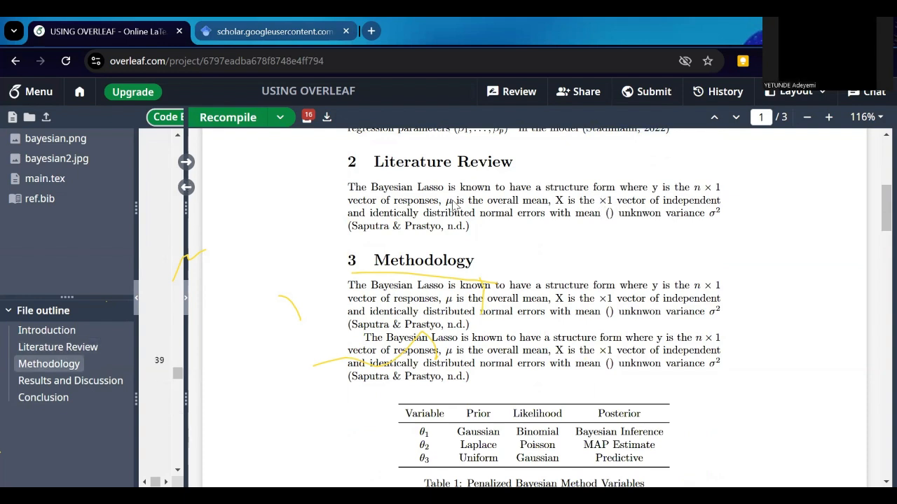
click(592, 214)
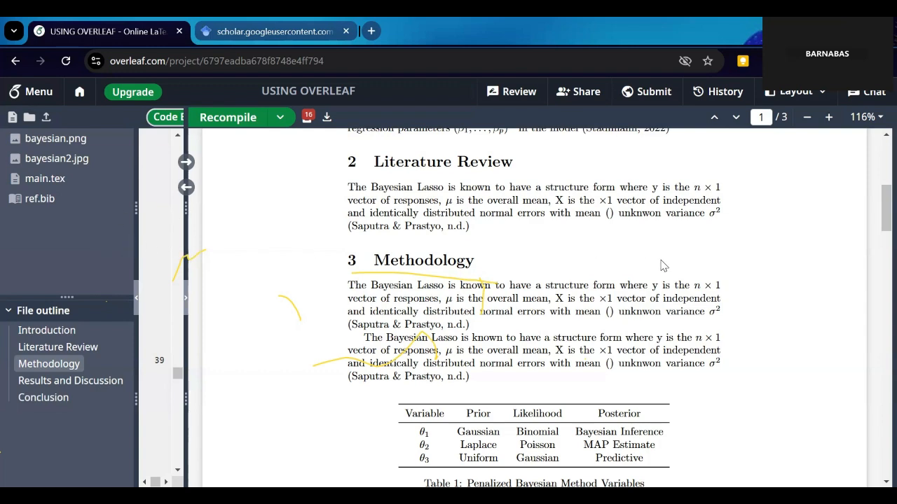
scroll(677, 267, down, 1)
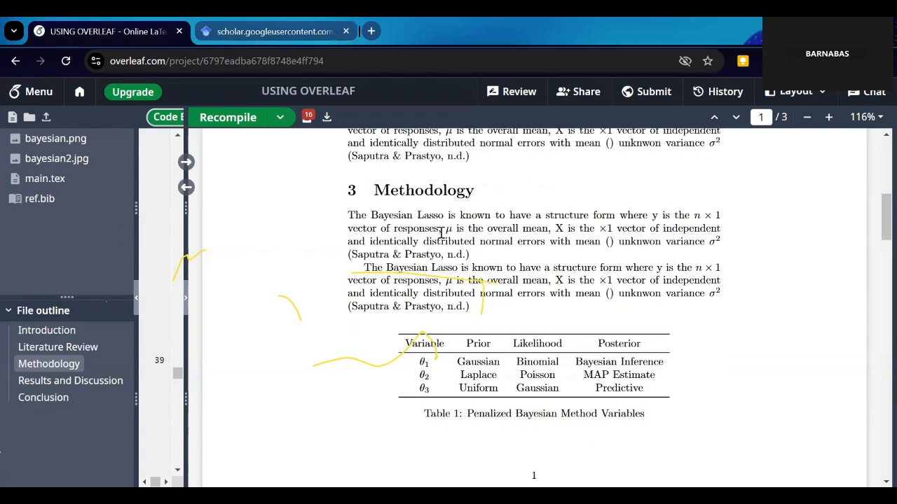
- Review the captioned table, both figures with their captions, and the full References list through page 3 of the PDF
scroll(441, 231, down, 4)
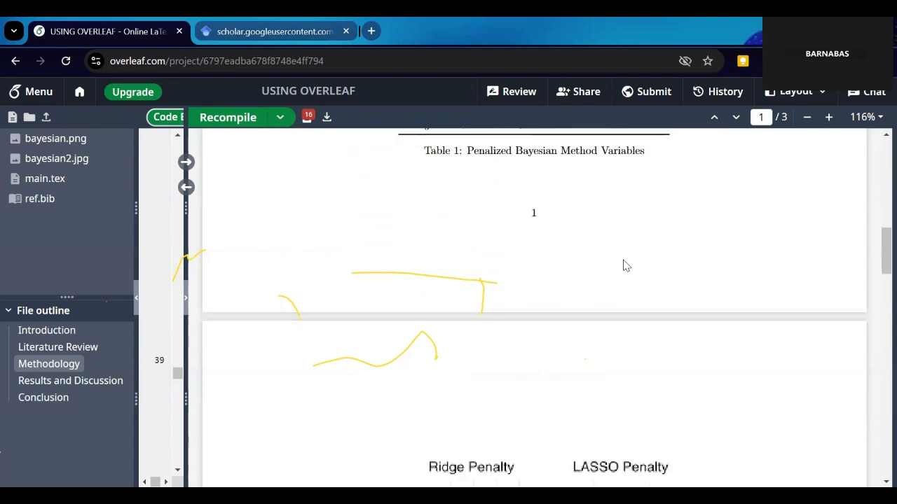
scroll(626, 265, down, 4)
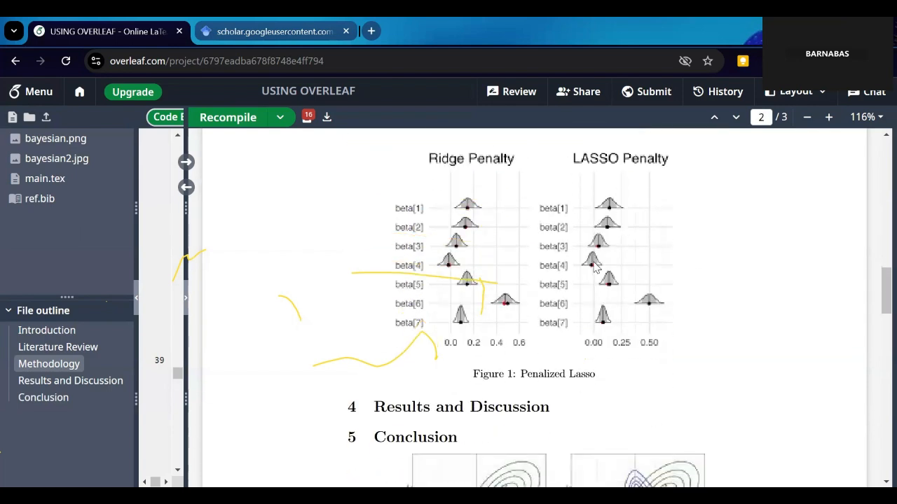
scroll(594, 266, down, 8)
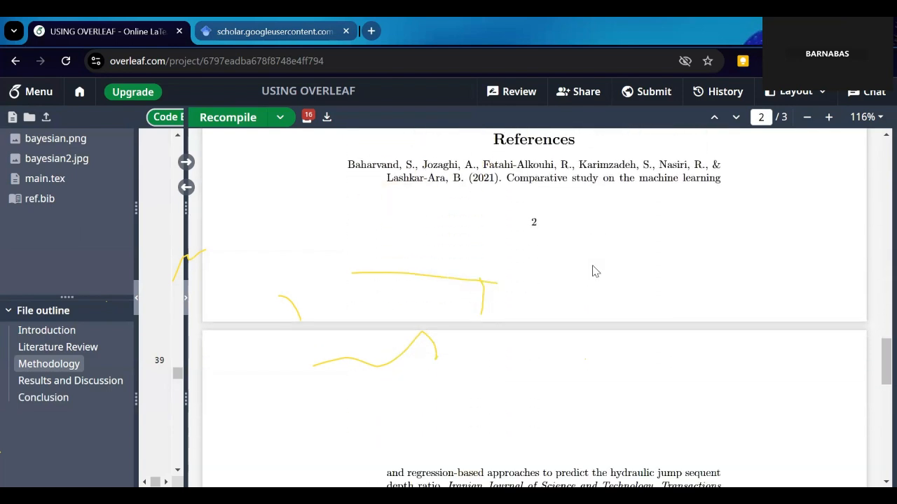
scroll(595, 272, up, 3)
scroll(367, 318, down, 2)
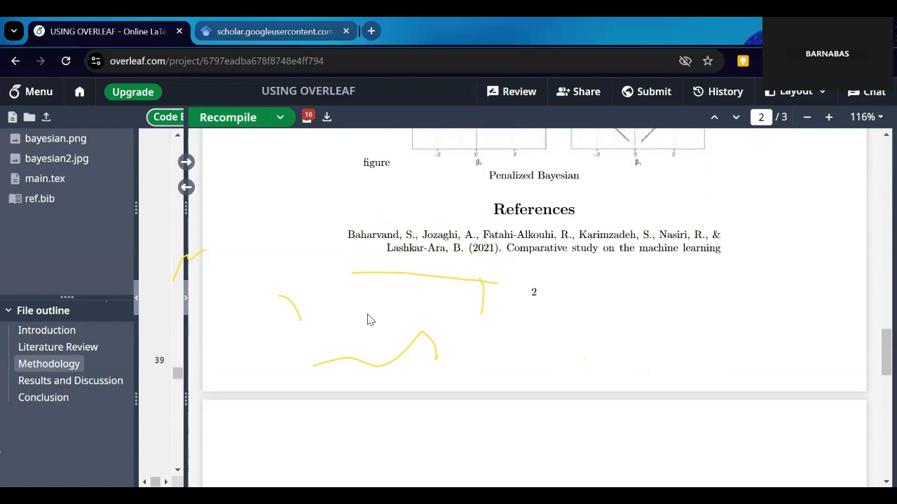
scroll(360, 318, down, 4)
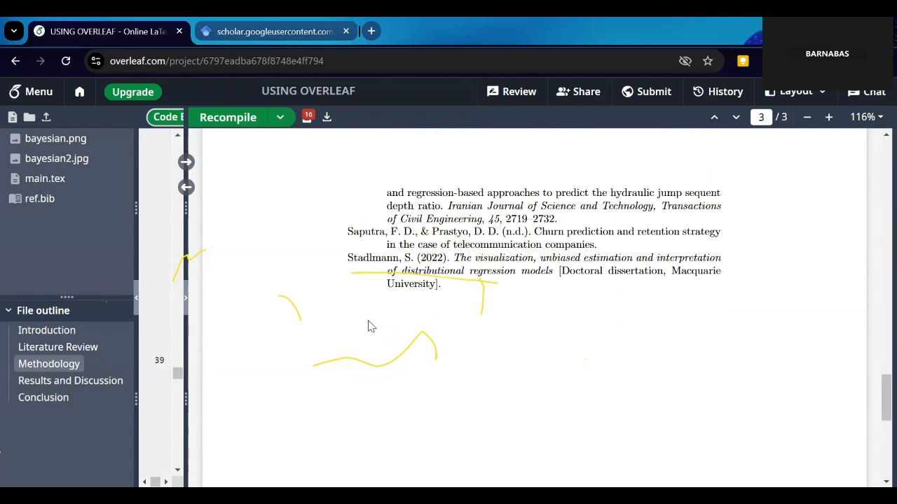
- Review the compiled article backwards from the References on page 3, past the Penalized Bayesian figure, to the title page
scroll(366, 308, up, 6)
scroll(366, 302, down, 6)
scroll(694, 378, up, 2)
scroll(671, 333, up, 15)
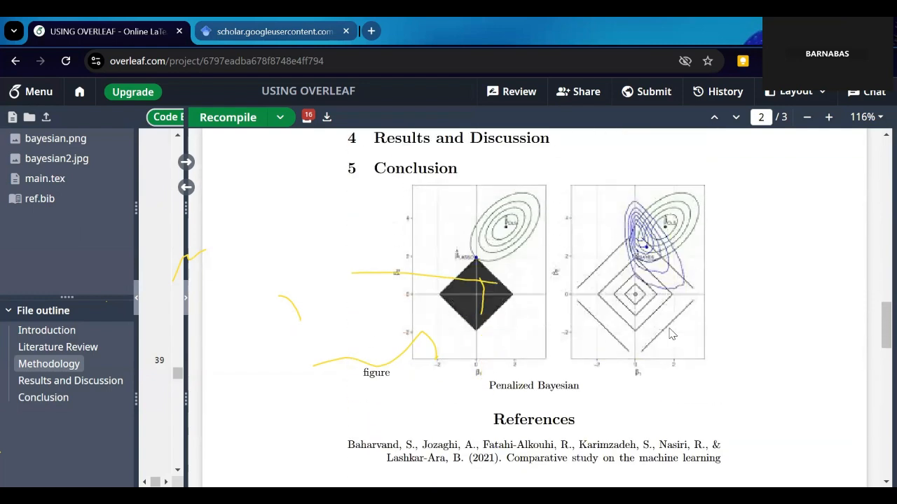
scroll(634, 325, up, 6)
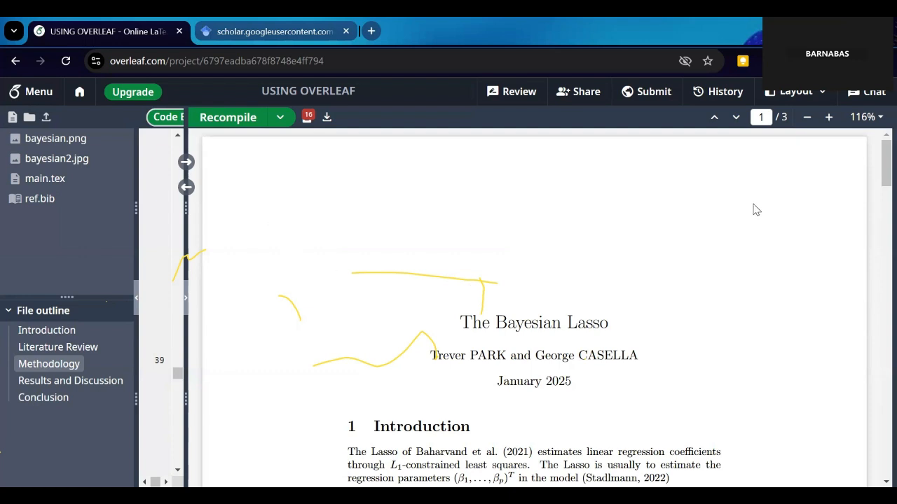
scroll(755, 215, down, 2)
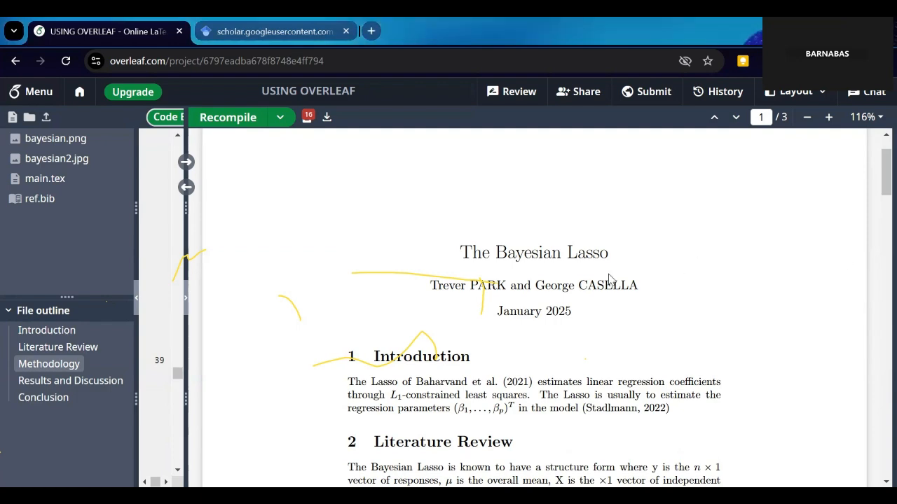
scroll(612, 245, down, 2)
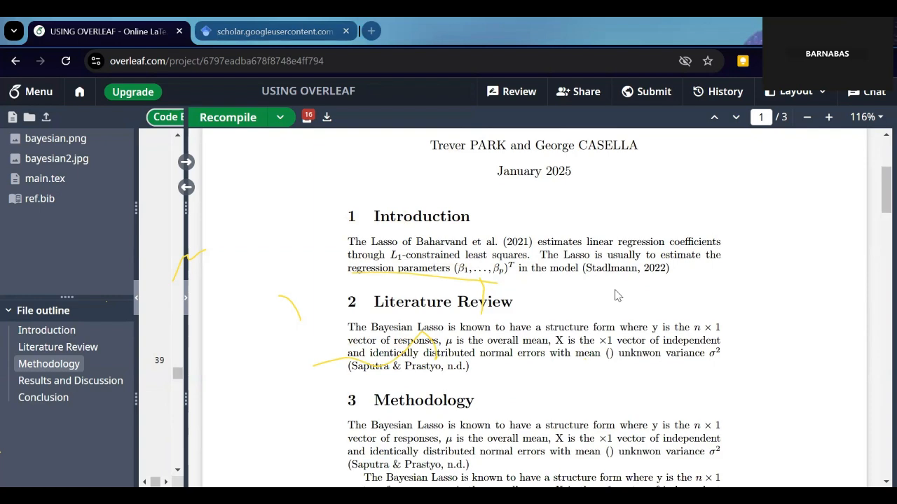
scroll(618, 297, up, 3)
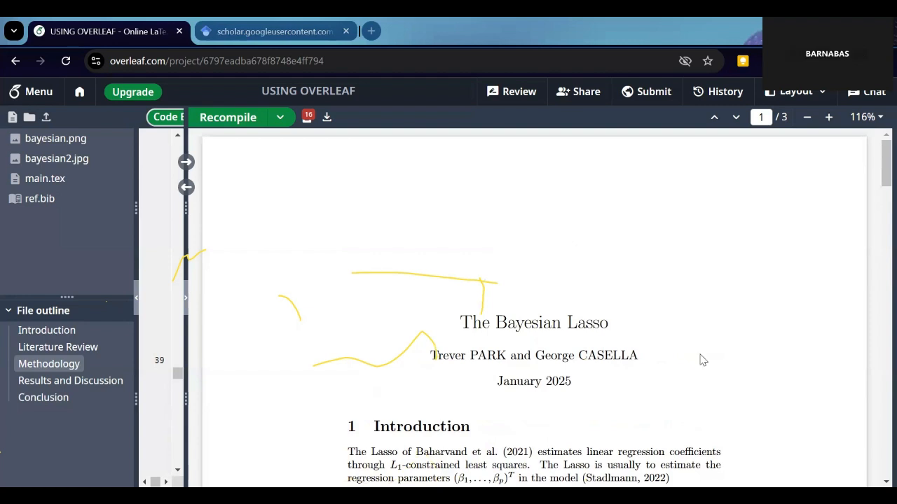
scroll(681, 350, down, 2)
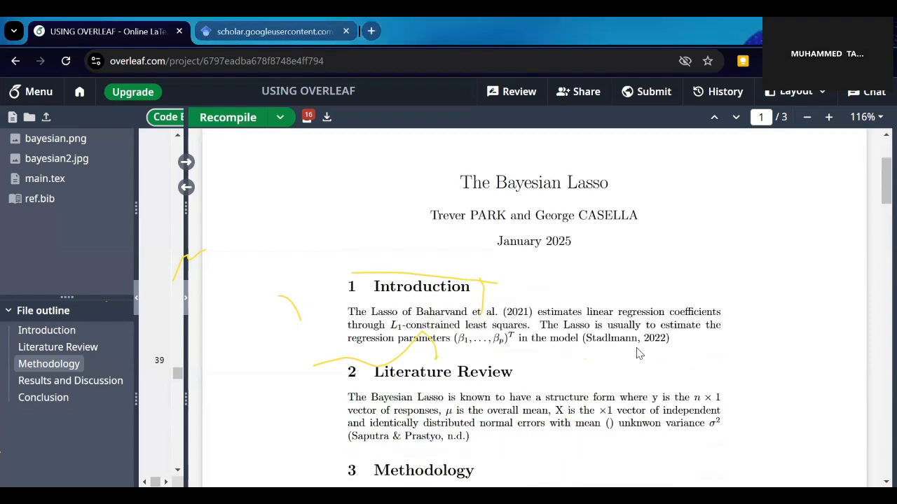
scroll(351, 286, up, 2)
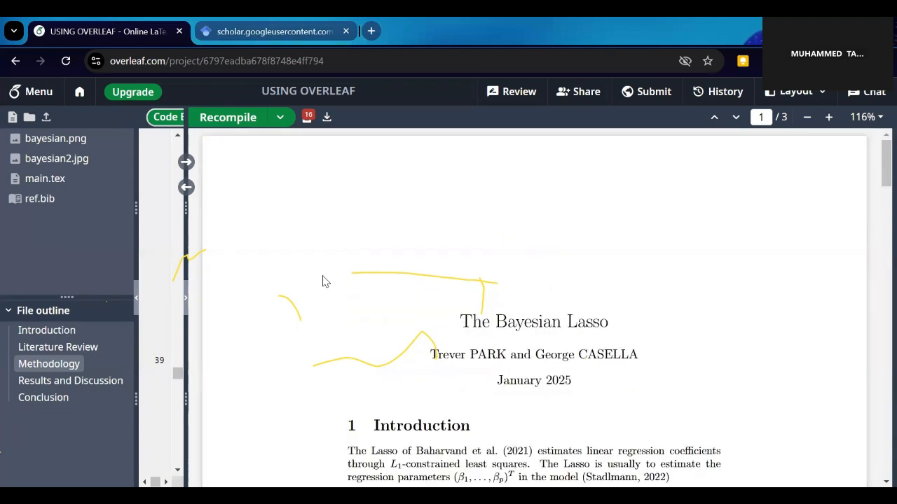
scroll(324, 280, down, 1)
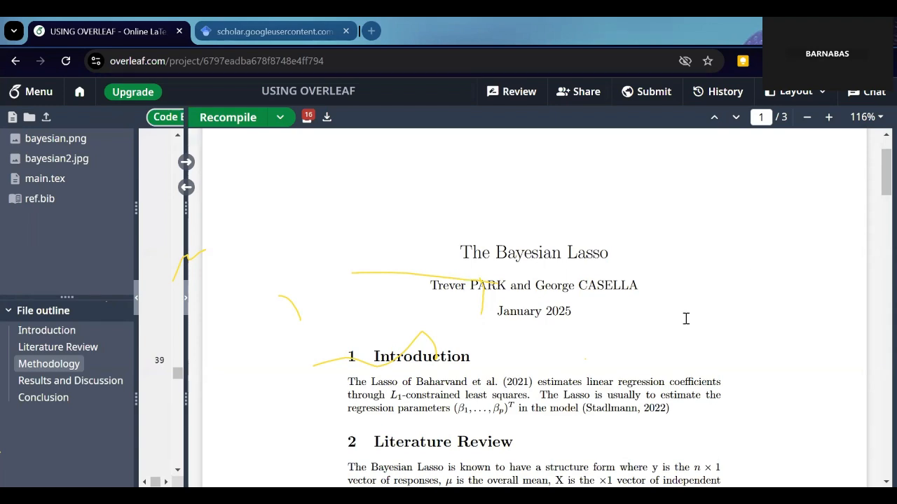
scroll(750, 276, down, 3)
scroll(731, 283, up, 2)
scroll(694, 269, down, 1)
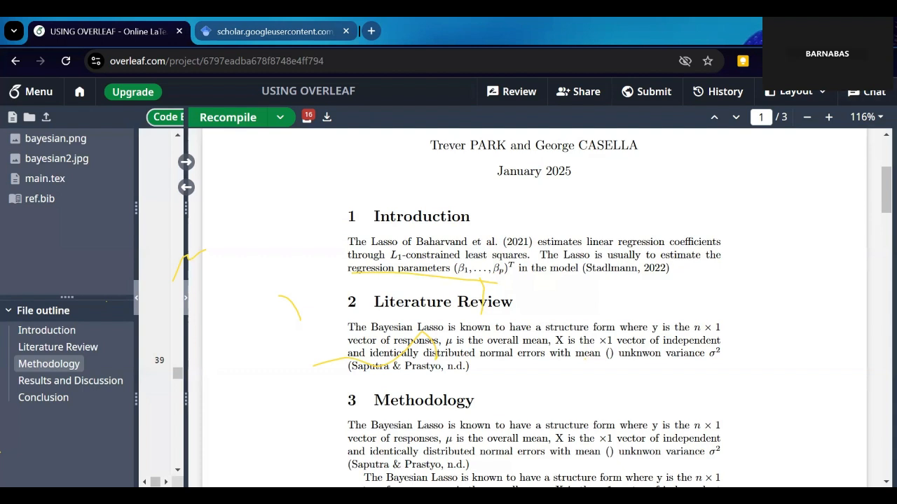
- Open the Overleaf projects page in a new browser tab
click(372, 31)
text(over)
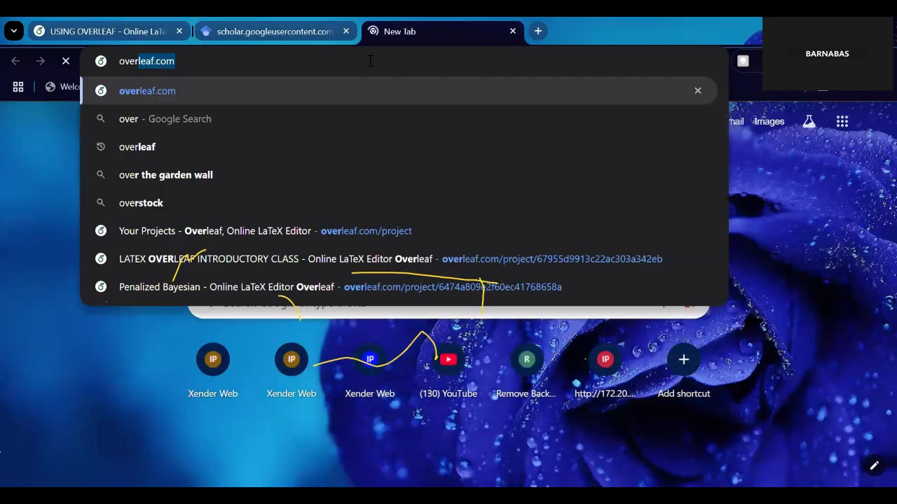
text(l)
key(Return)
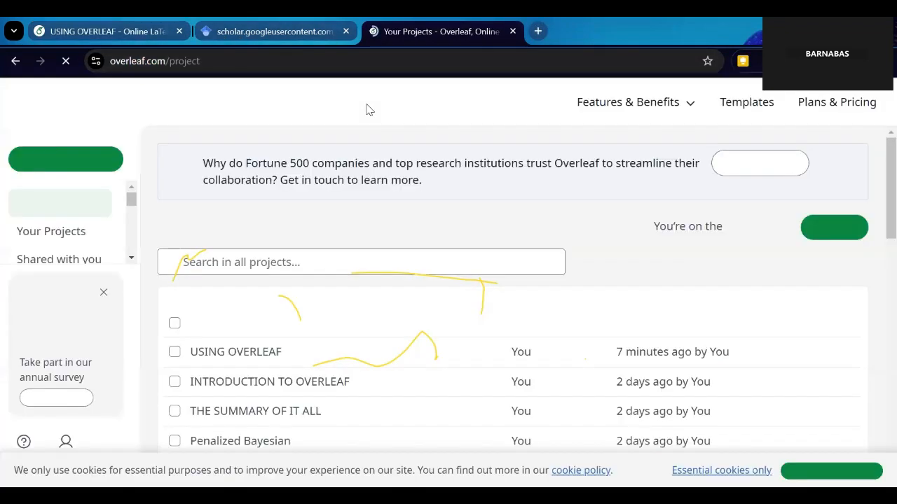
- Look through the list of all projects and open the Latexpracticals project
scroll(253, 317, down, 5)
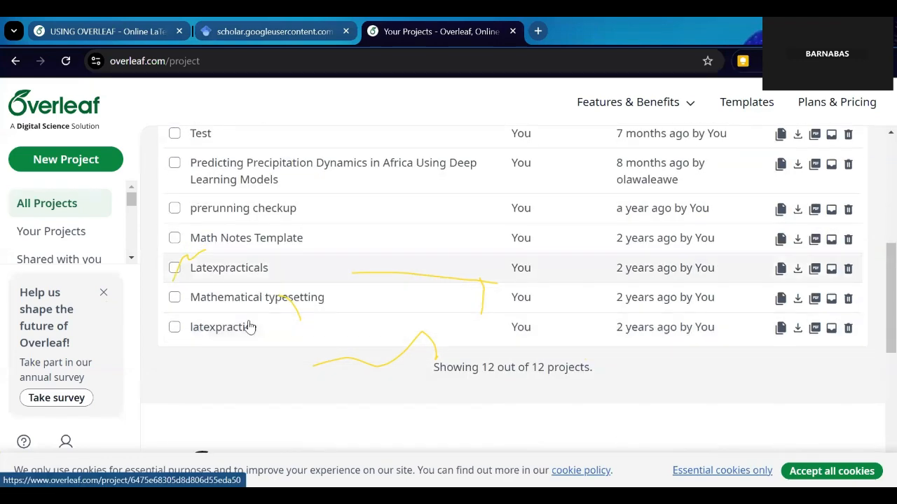
scroll(257, 290, down, 1)
scroll(257, 290, up, 2)
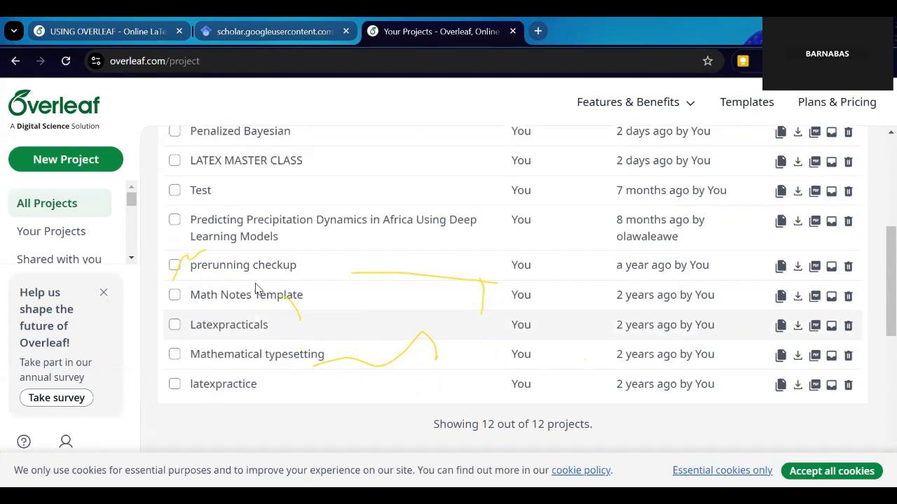
scroll(256, 289, up, 3)
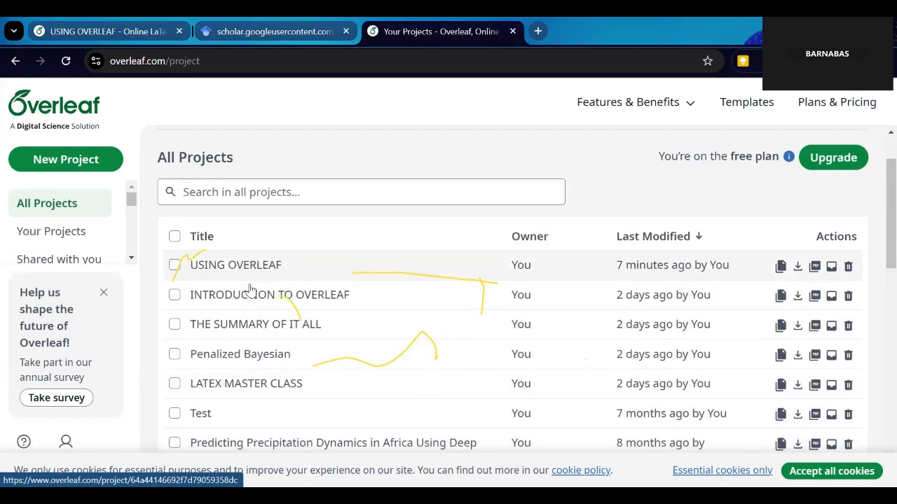
scroll(252, 345, down, 3)
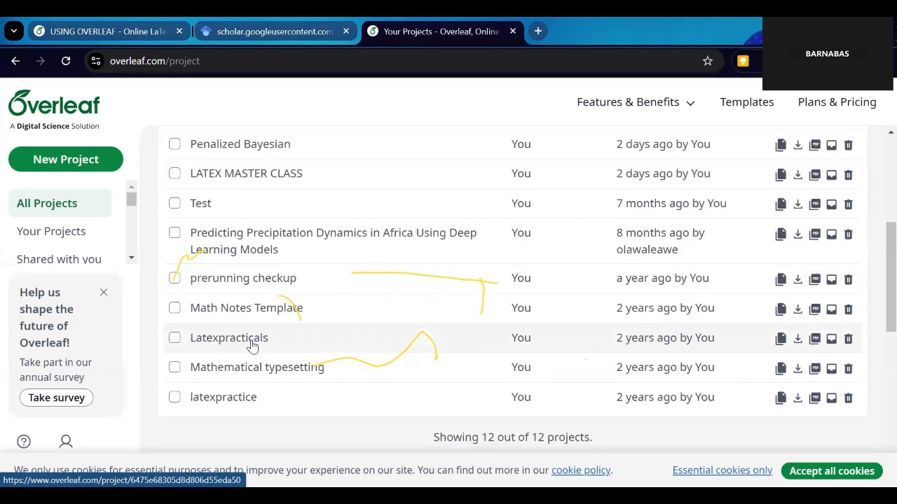
click(252, 343)
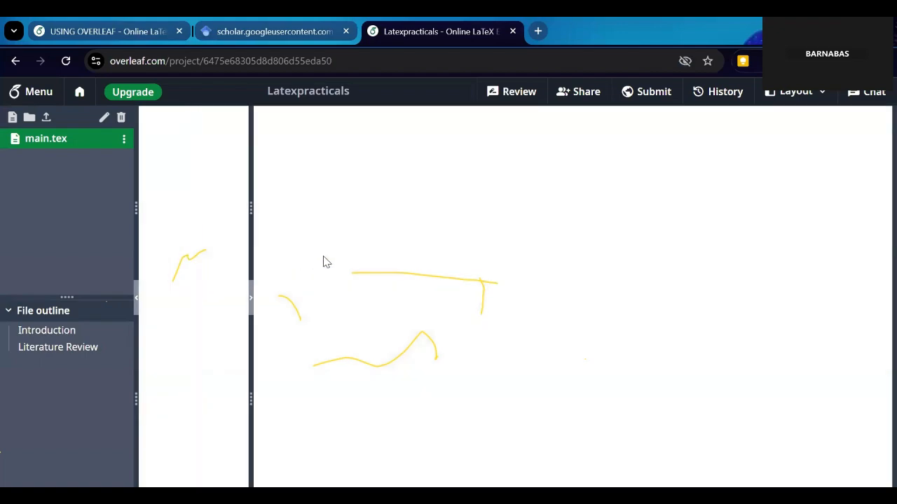
- Widen the Latexpracticals PDF preview and examine the Greek letters, chemical equation and structural formulas on page 1
scroll(358, 280, down, 6)
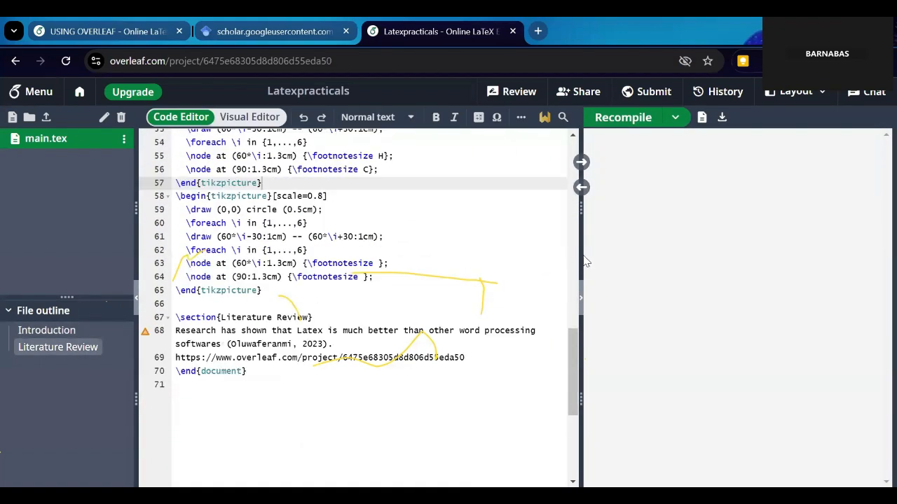
drag(581, 262, 473, 266)
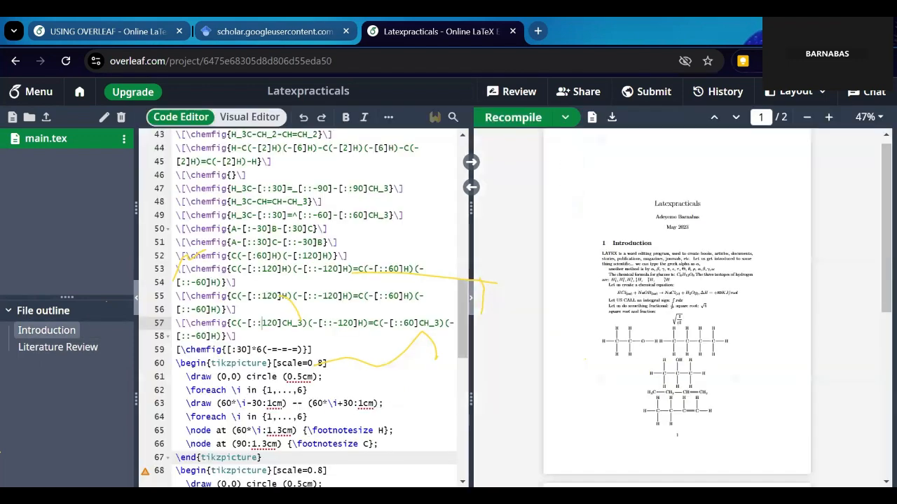
scroll(876, 257, down, 5)
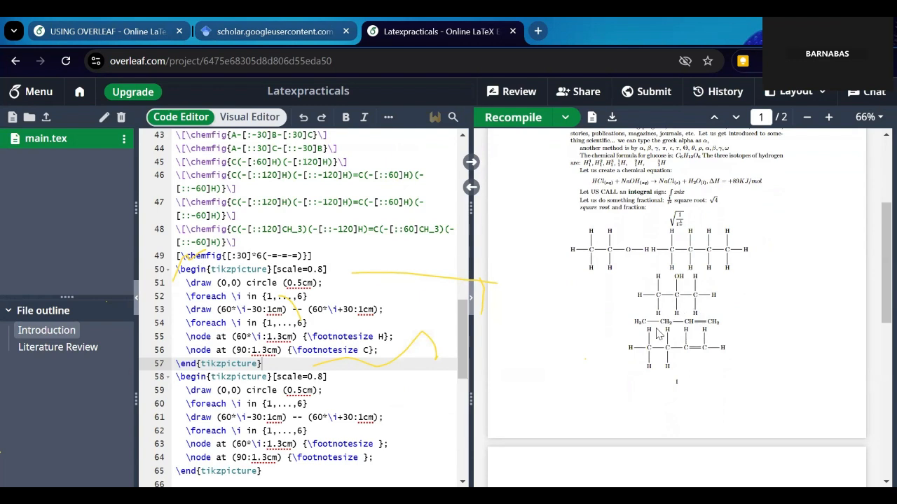
scroll(630, 228, up, 3)
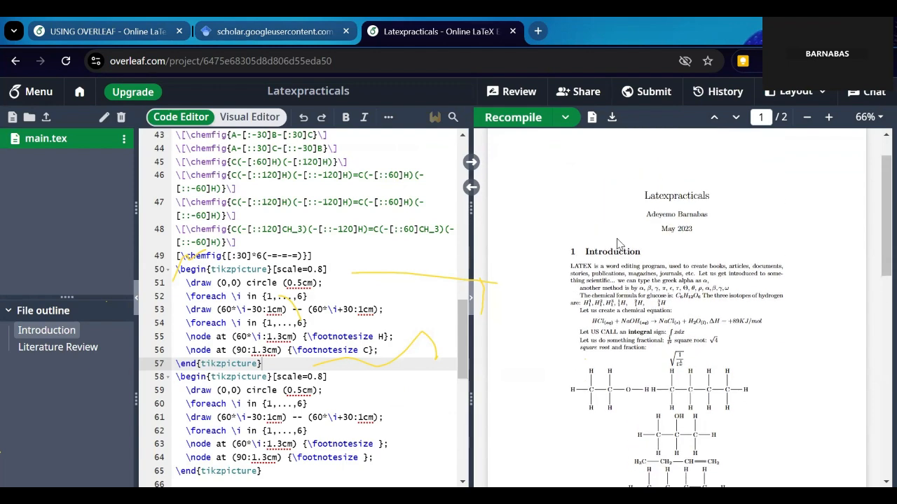
scroll(630, 259, down, 3)
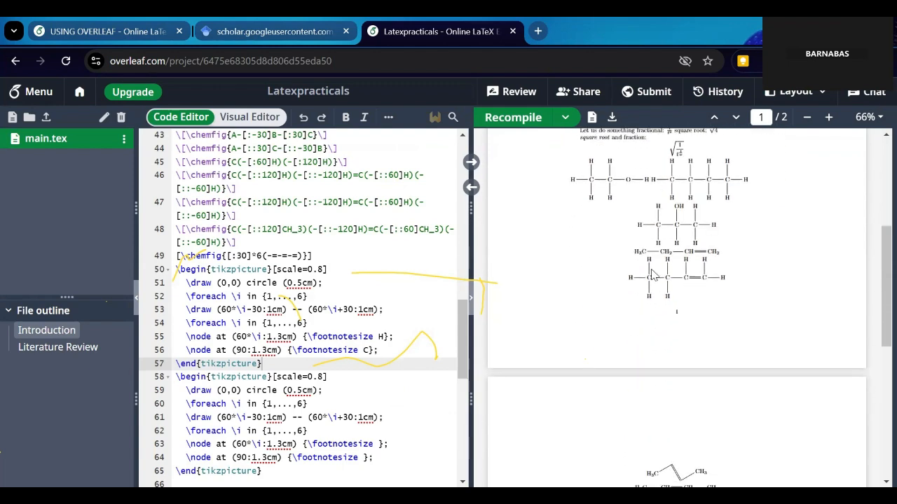
- Examine the skeletal formulas, double-bond structures and benzene ring diagrams on page 2, down to the Literature Review section
scroll(687, 293, down, 1)
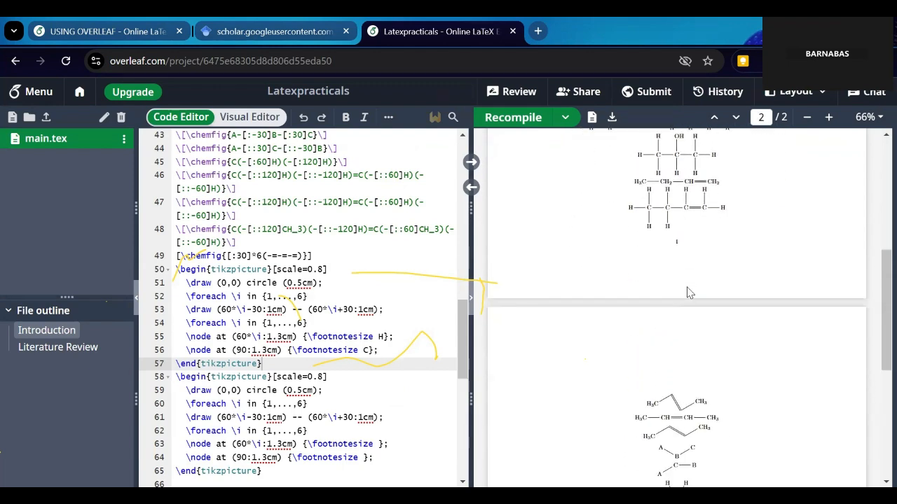
scroll(676, 319, down, 1)
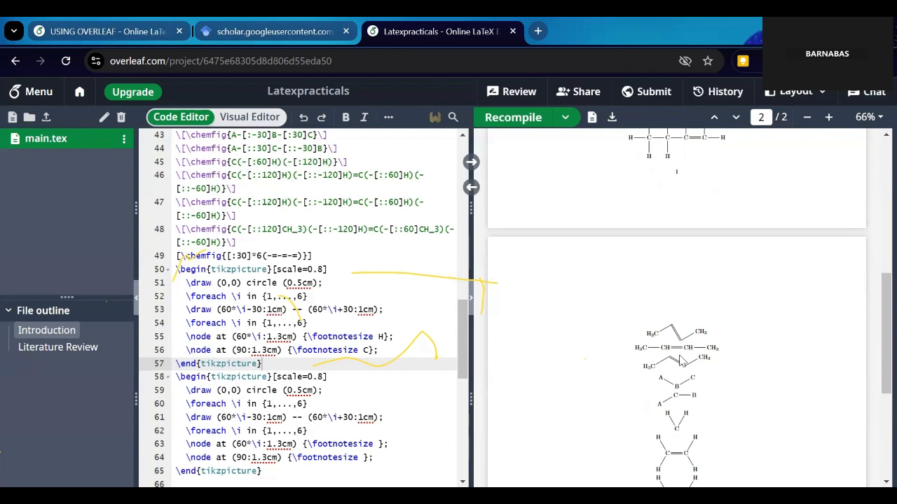
scroll(682, 361, down, 2)
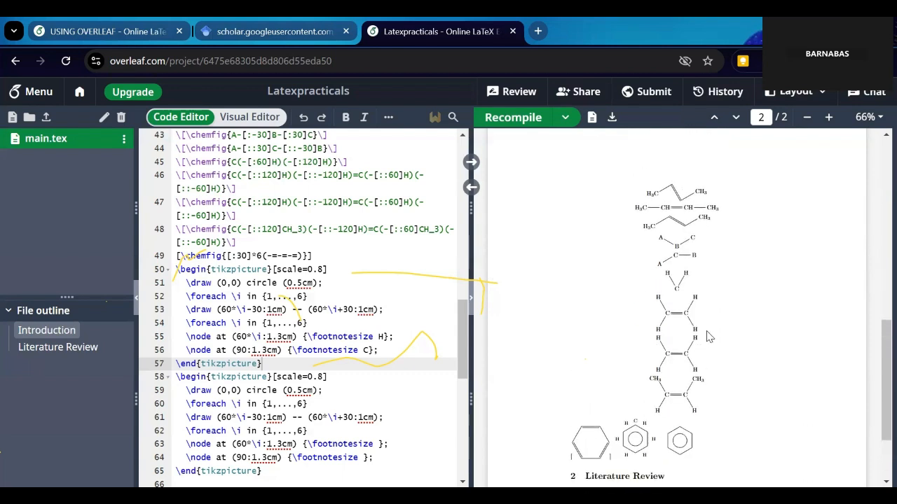
scroll(706, 332, up, 1)
scroll(688, 342, down, 1)
scroll(687, 343, down, 1)
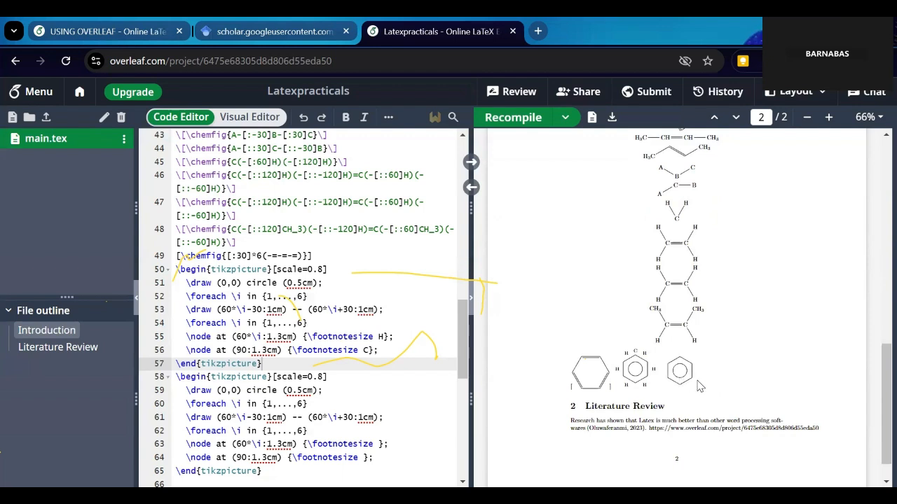
scroll(691, 313, up, 1)
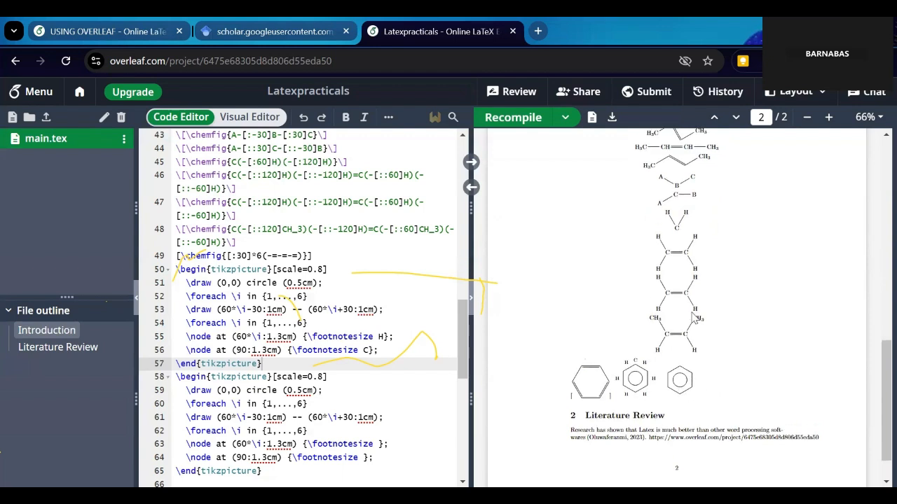
scroll(692, 315, up, 1)
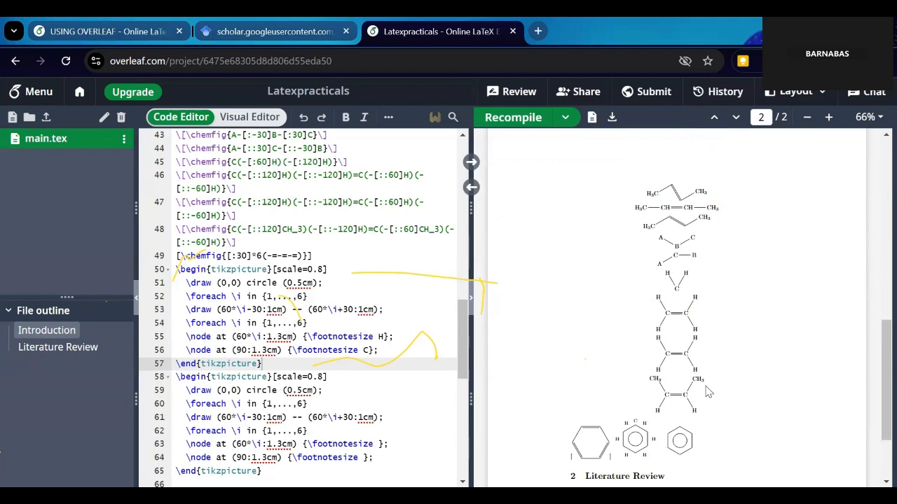
scroll(707, 392, up, 2)
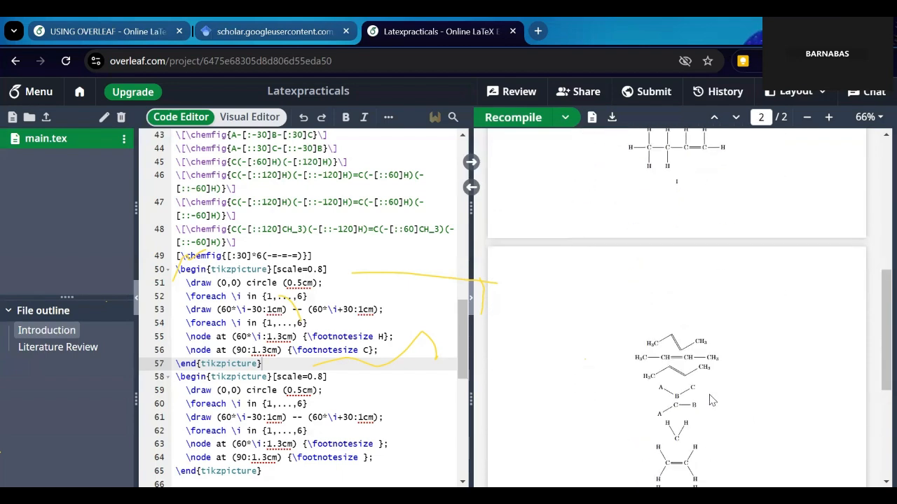
scroll(713, 371, down, 2)
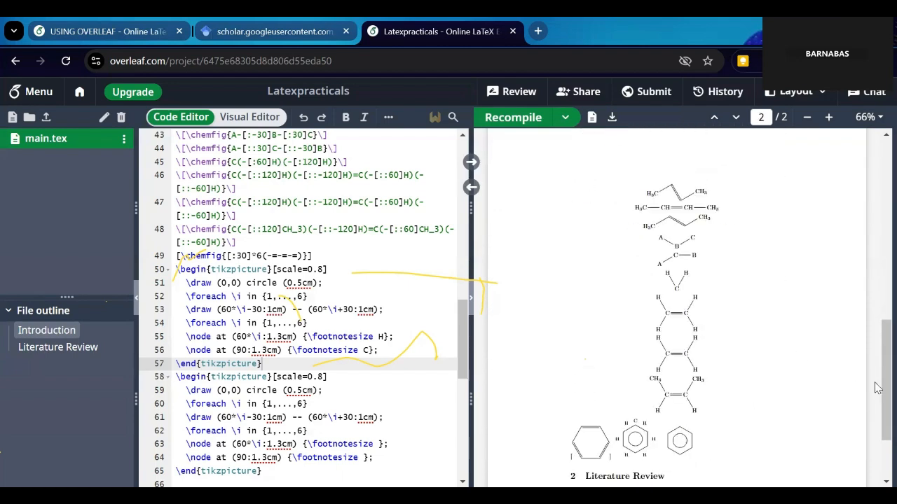
scroll(876, 387, up, 1)
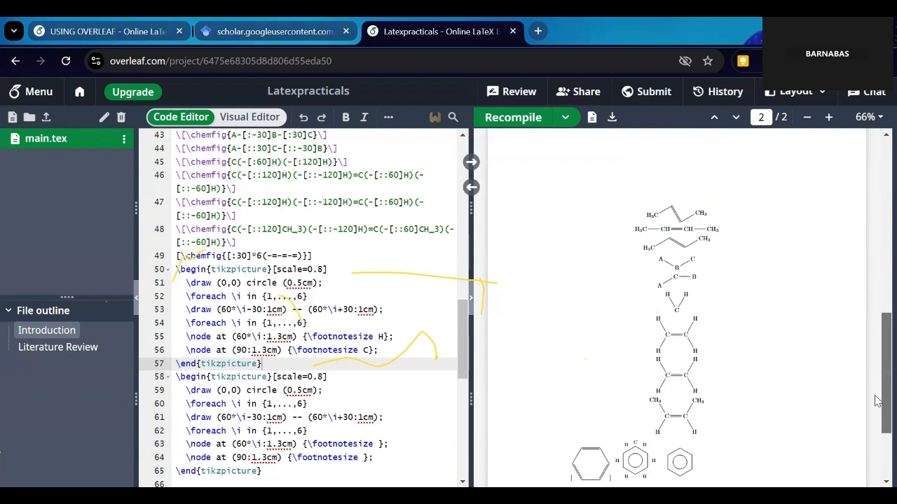
scroll(878, 401, down, 1)
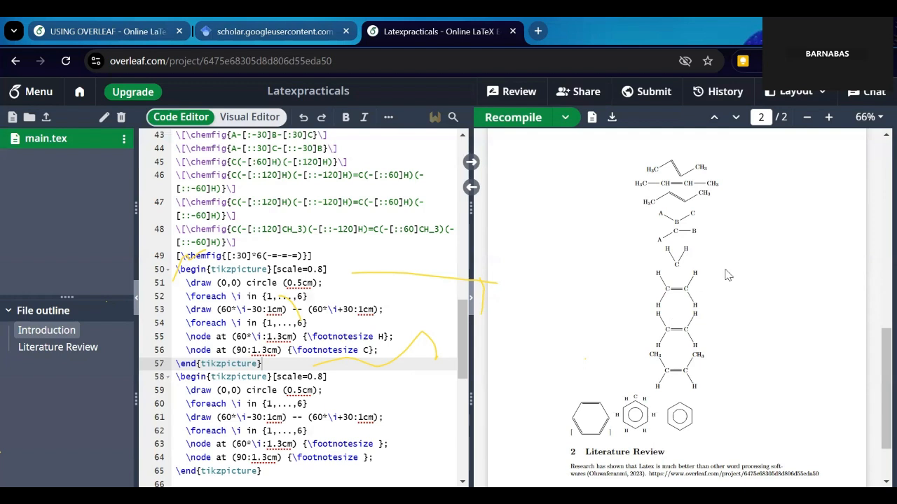
scroll(728, 294, up, 1)
scroll(728, 296, up, 1)
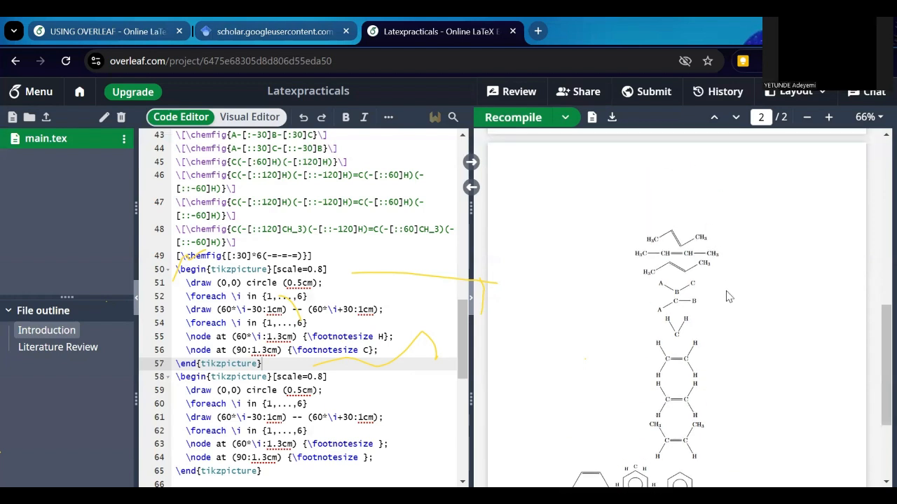
scroll(707, 322, down, 2)
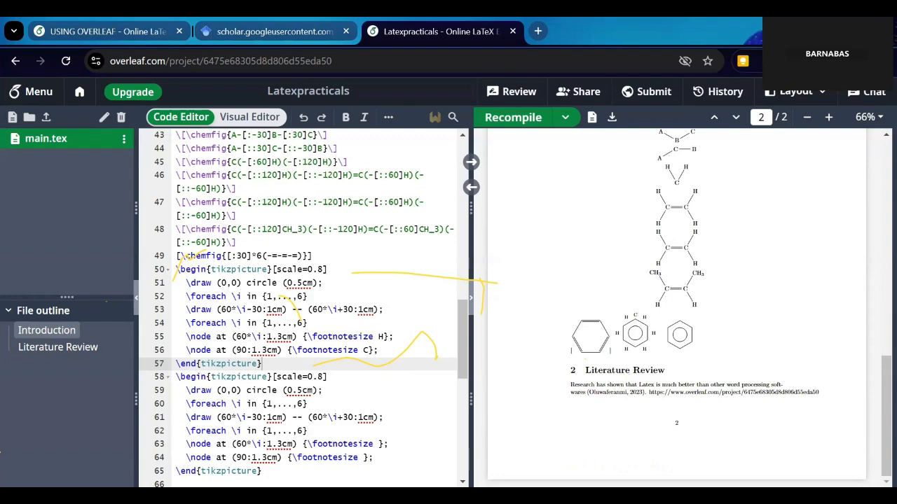
- Go back to the first page of the Latexpracticals PDF and return to the open USING OVERLEAF project
scroll(806, 329, up, 10)
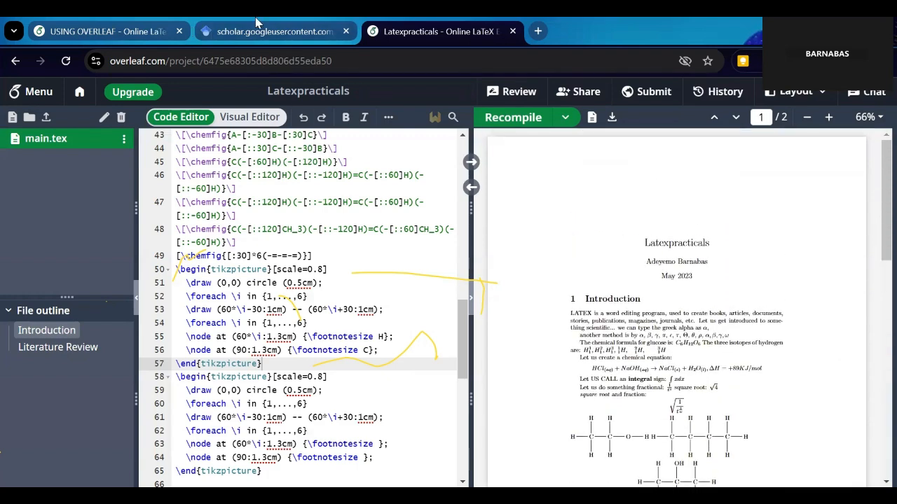
click(122, 23)
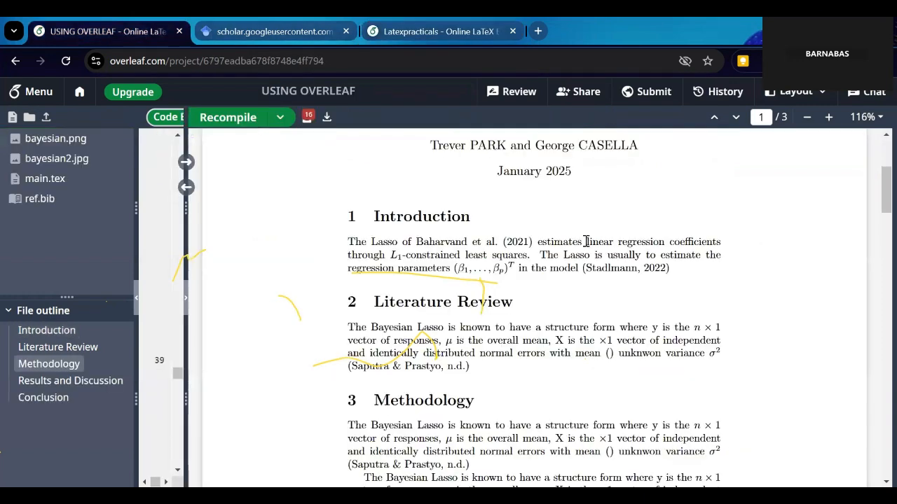
- Reopen the Latexpracticals project and examine its PDF from the chemical equation through the structural formulas and benzene rings to the Literature Review section
click(434, 31)
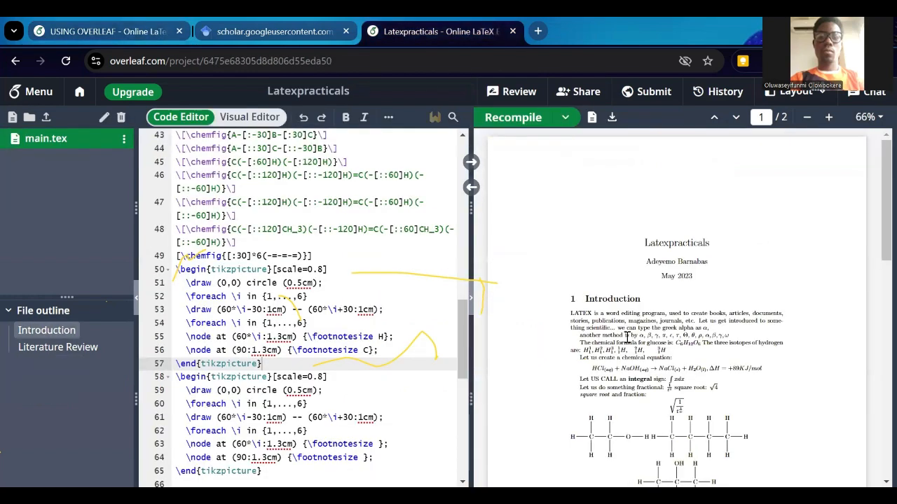
scroll(634, 297, down, 3)
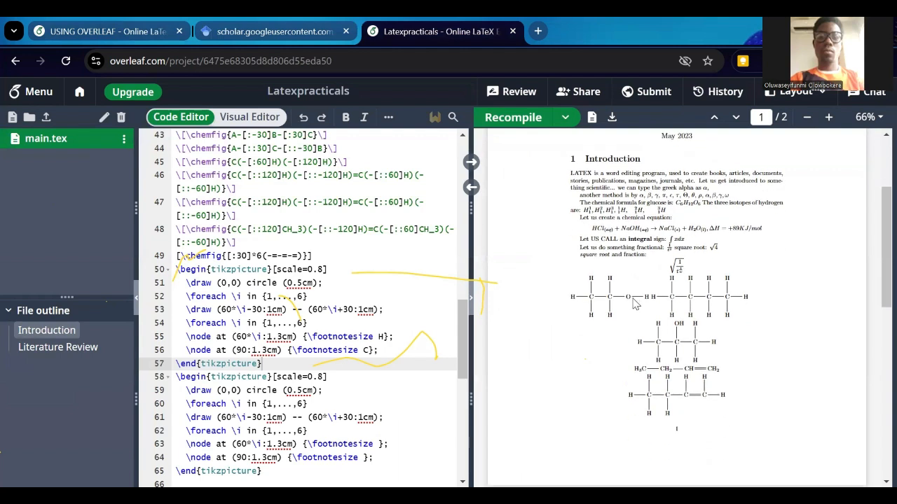
scroll(617, 316, down, 2)
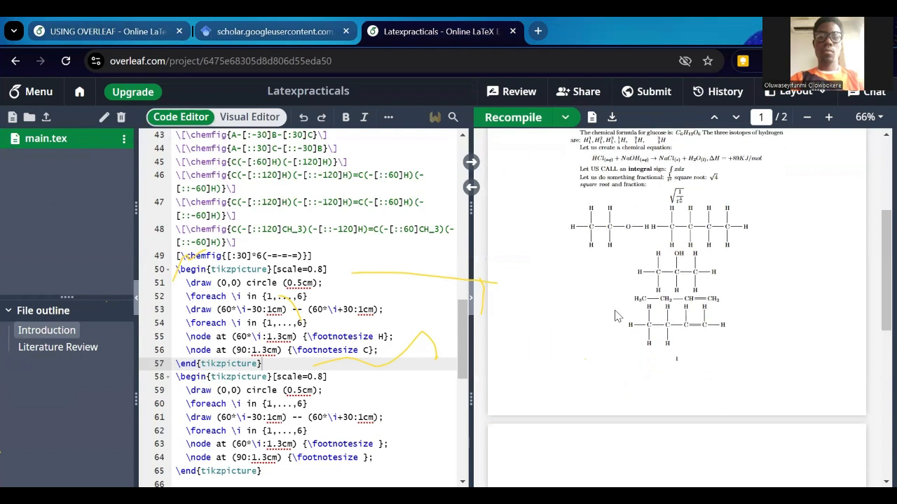
scroll(615, 316, down, 3)
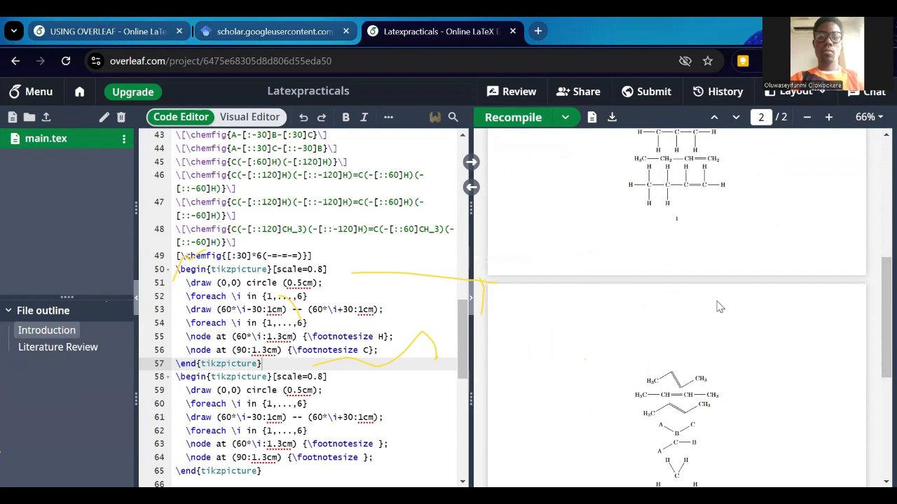
scroll(719, 307, up, 4)
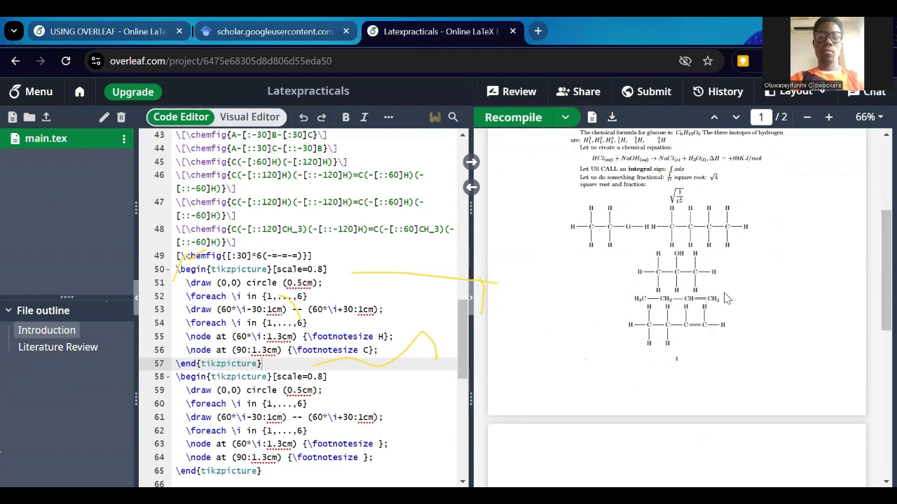
scroll(726, 299, down, 5)
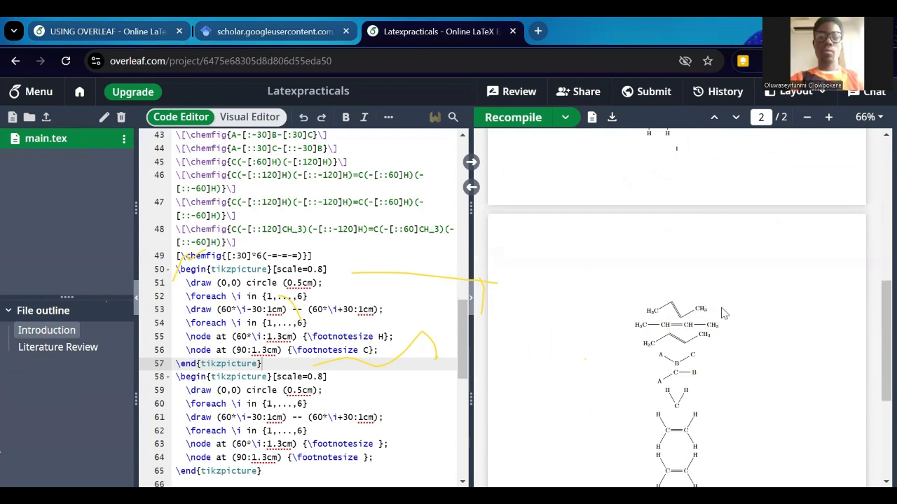
scroll(736, 333, down, 2)
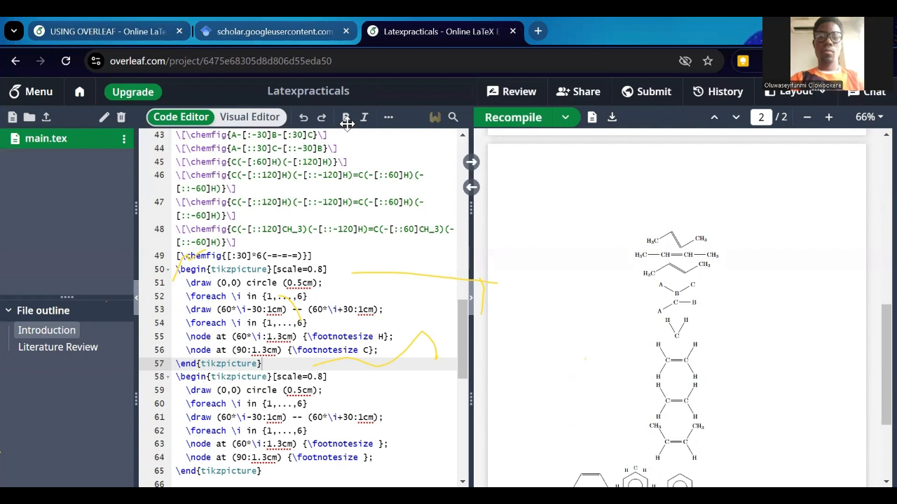
scroll(743, 319, down, 2)
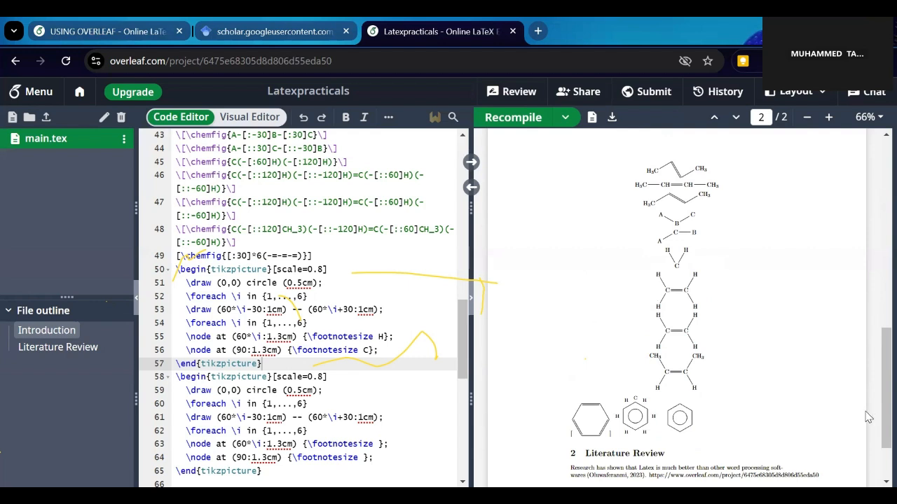
scroll(877, 392, down, 1)
scroll(876, 379, up, 5)
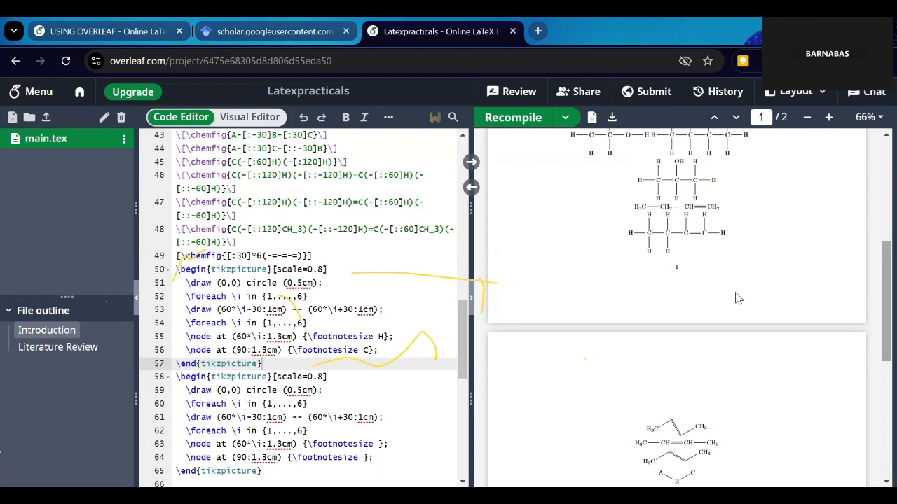
- Return to the USING OVERLEAF project, widen its code editor beside the PDF preview, and show the article's title on page 1
click(212, 27)
click(140, 21)
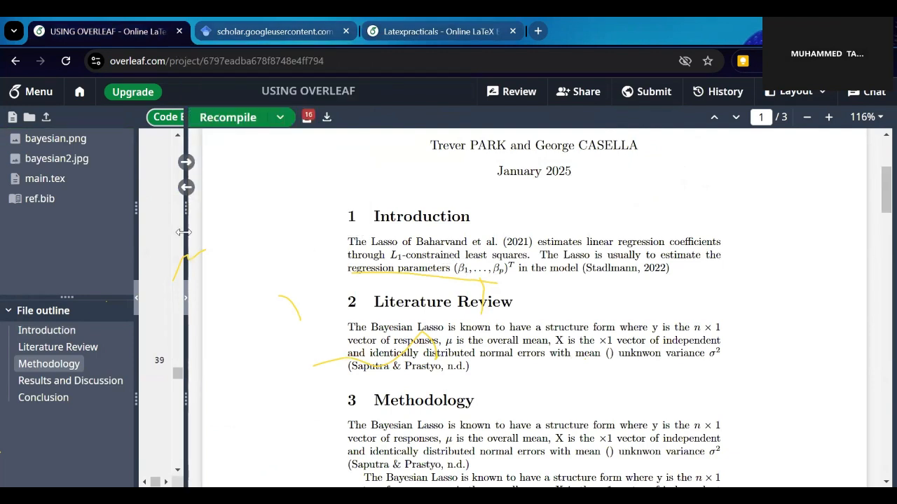
drag(184, 232, 513, 297)
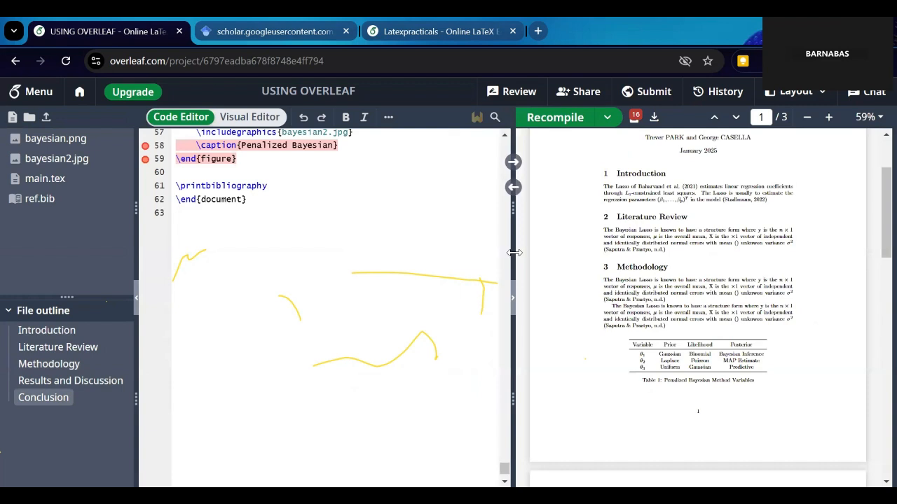
drag(514, 252, 554, 266)
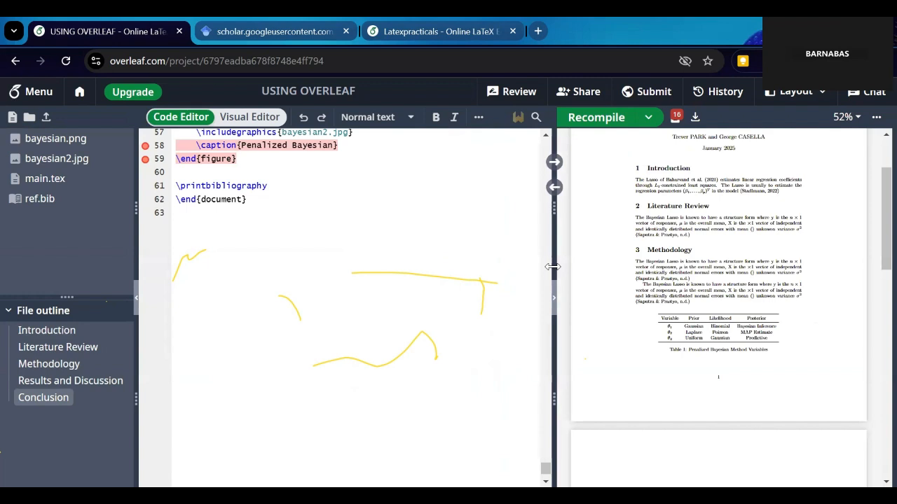
drag(553, 267, 538, 267)
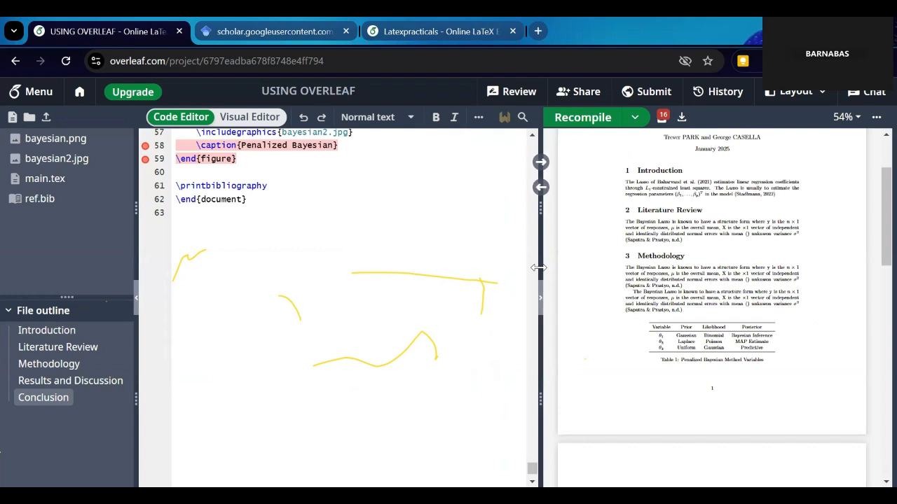
drag(538, 267, 535, 271)
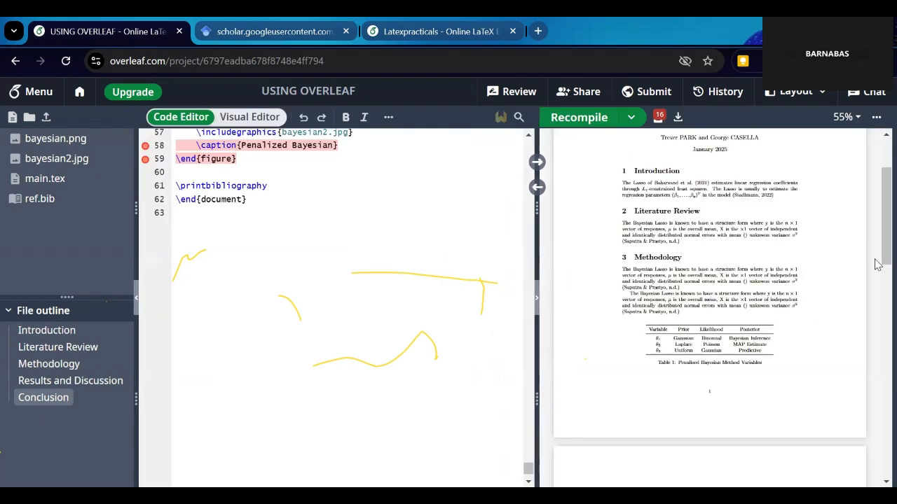
scroll(876, 243, up, 3)
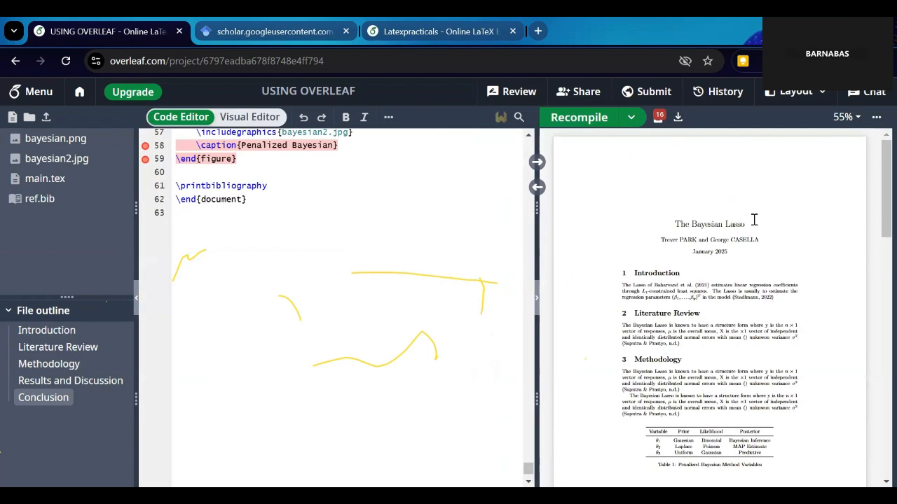